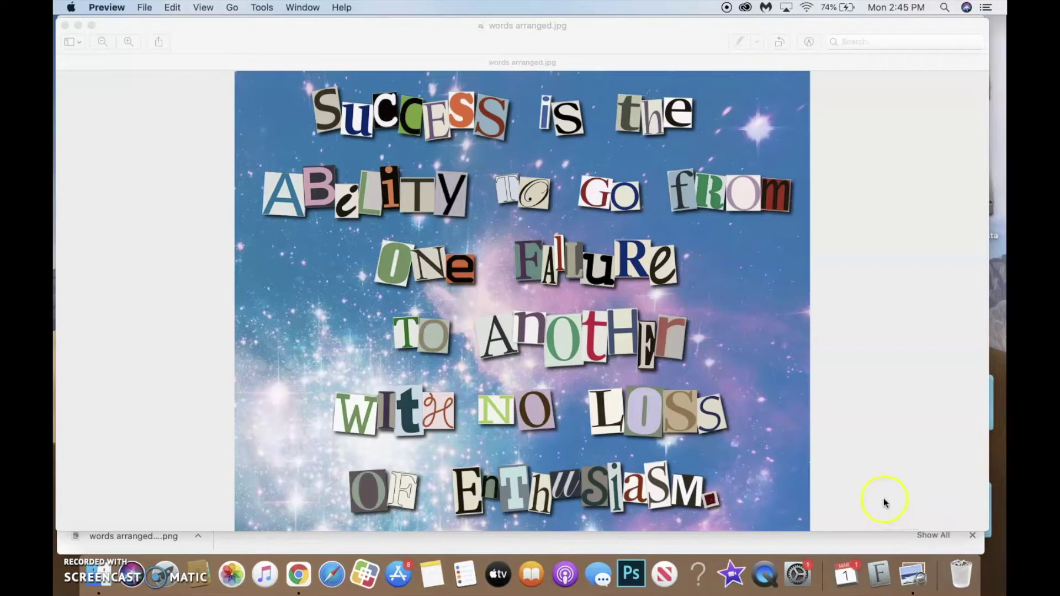
{"action": "left_click", "coordinate": [729, 367]}
{"action": "left_click", "coordinate": [724, 382]}
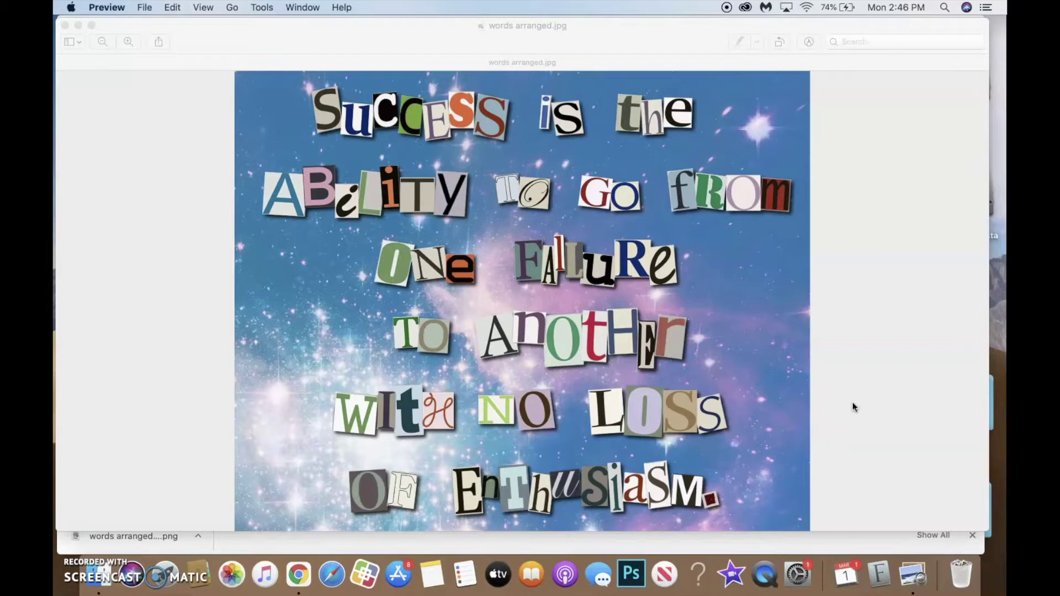
{"action": "left_click", "coordinate": [557, 256]}
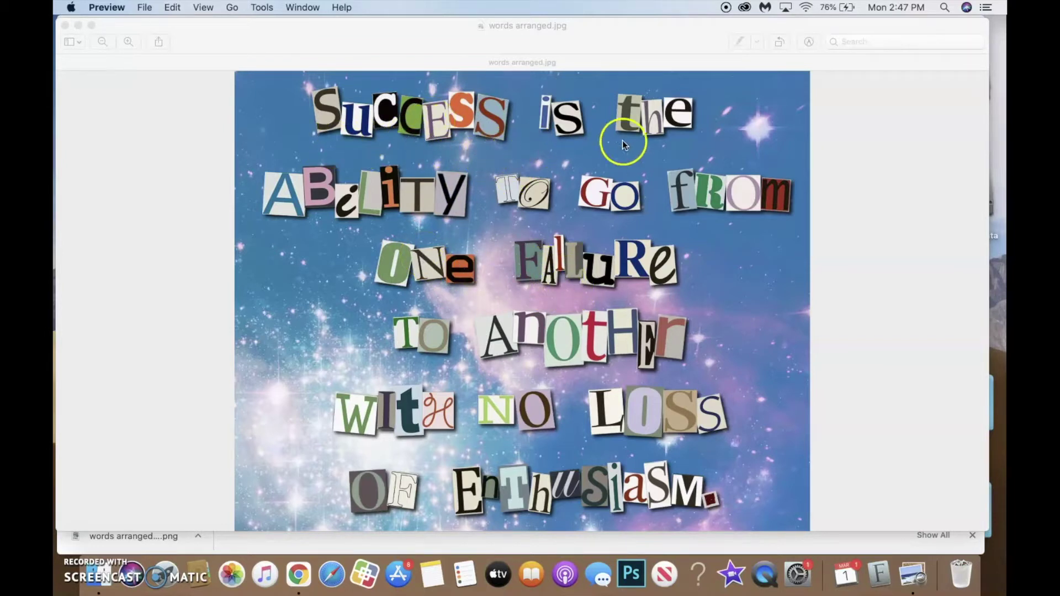
{"action": "left_click", "coordinate": [628, 370]}
{"action": "left_click", "coordinate": [380, 376]}
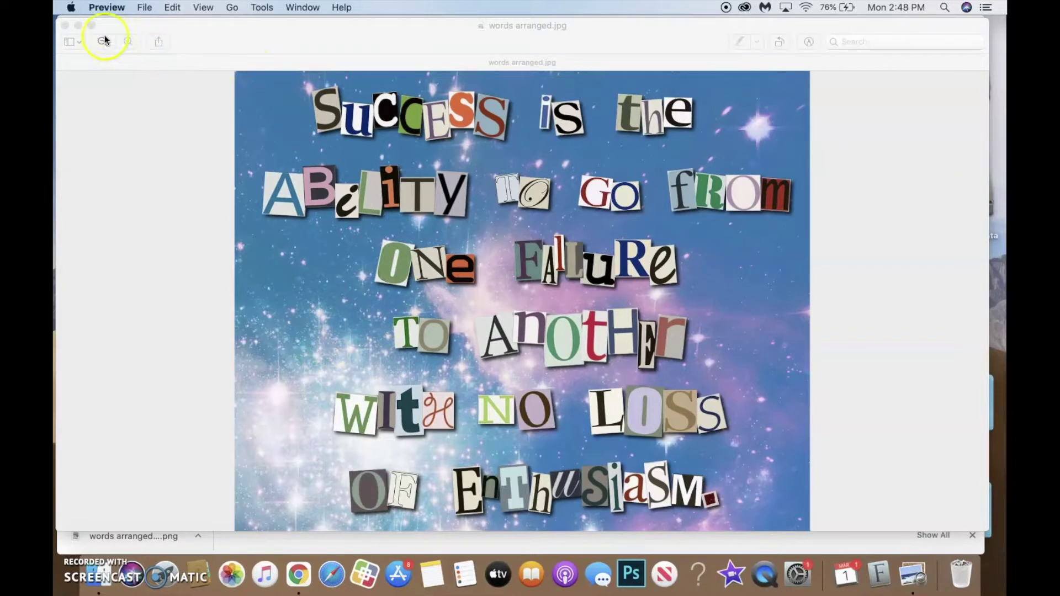
- Close the words arranged.jpg preview and the Downloads window, and browse the quotes in the "quotes for graphic design class" document
{"action": "left_click", "coordinate": [63, 25]}
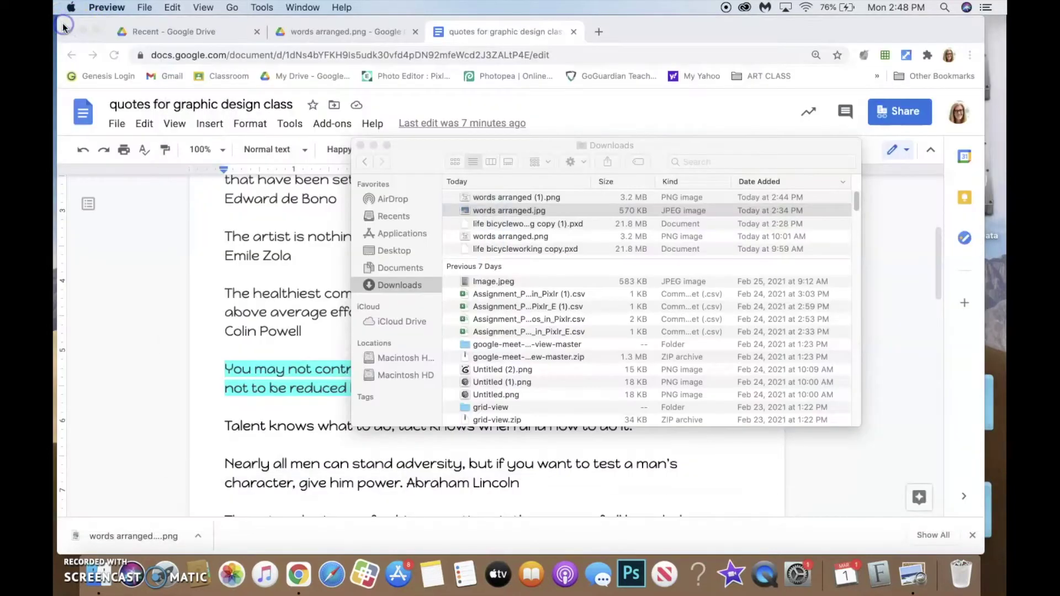
{"action": "left_click", "coordinate": [361, 149]}
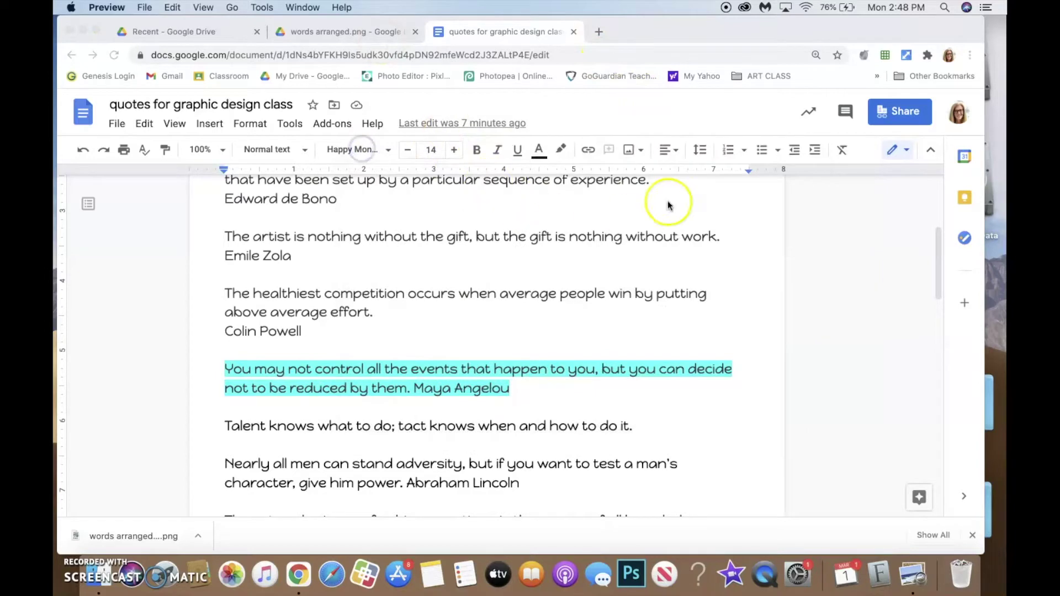
{"action": "scroll", "coordinate": [707, 184], "scroll_direction": "down", "scroll_amount": 1}
{"action": "scroll", "coordinate": [844, 241], "scroll_direction": "up", "scroll_amount": 3}
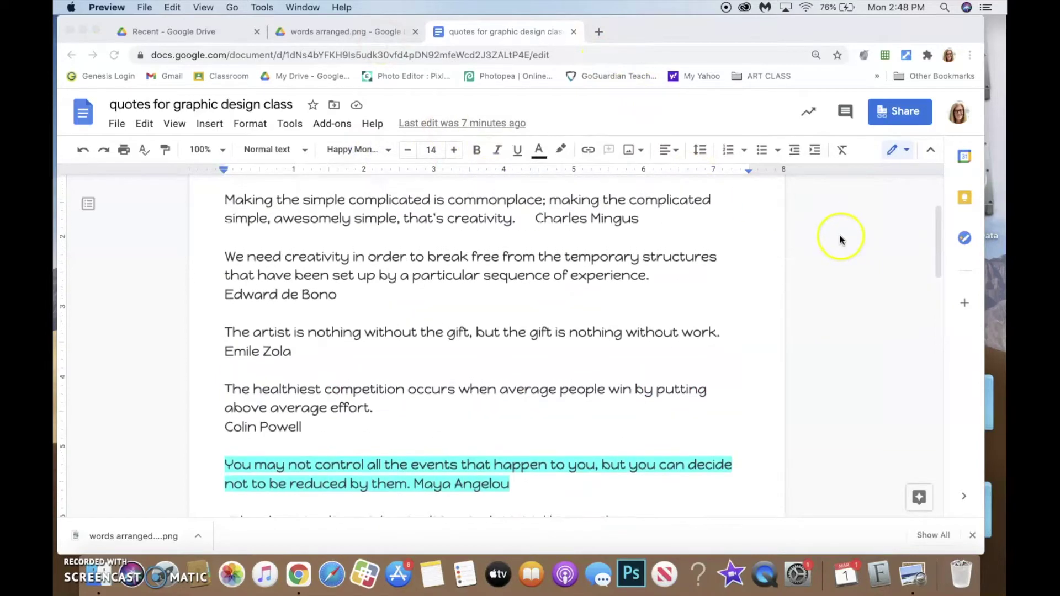
{"action": "scroll", "coordinate": [840, 236], "scroll_direction": "up", "scroll_amount": 3}
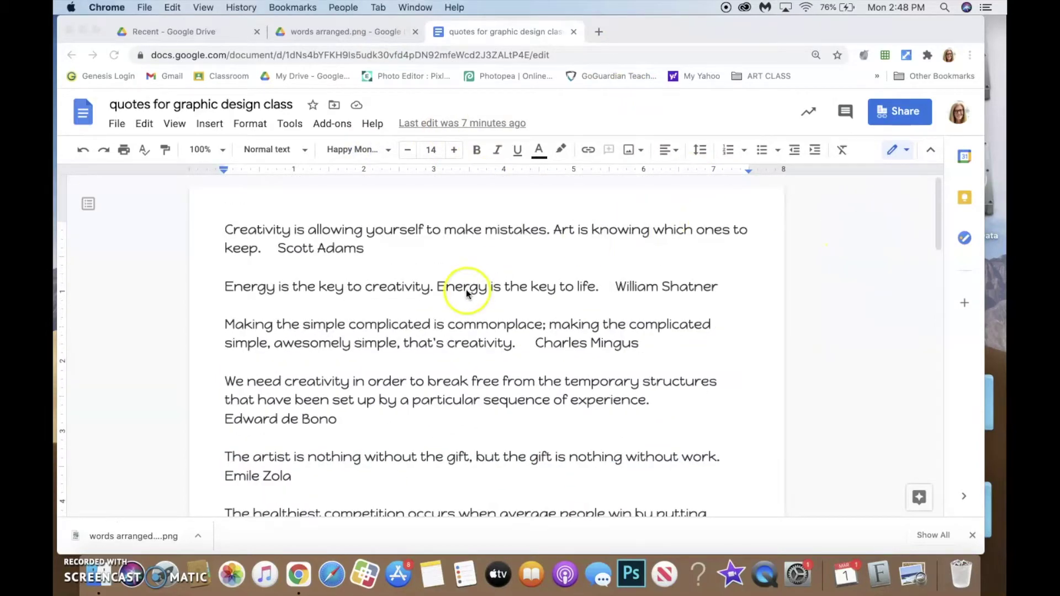
{"action": "scroll", "coordinate": [437, 319], "scroll_direction": "down", "scroll_amount": 3}
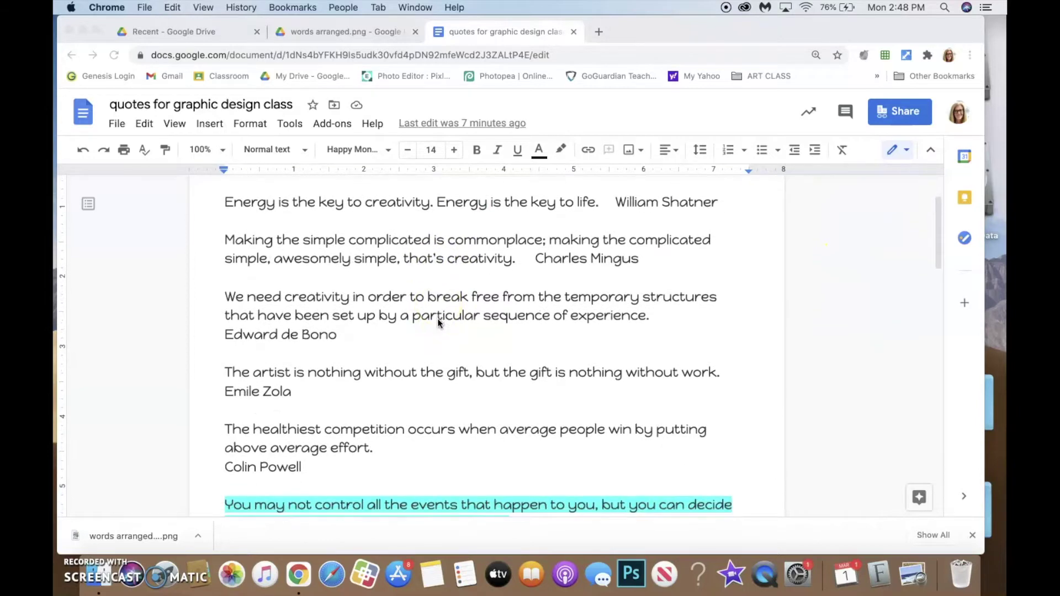
{"action": "scroll", "coordinate": [438, 319], "scroll_direction": "up", "scroll_amount": 3}
{"action": "scroll", "coordinate": [874, 273], "scroll_direction": "down", "scroll_amount": 9}
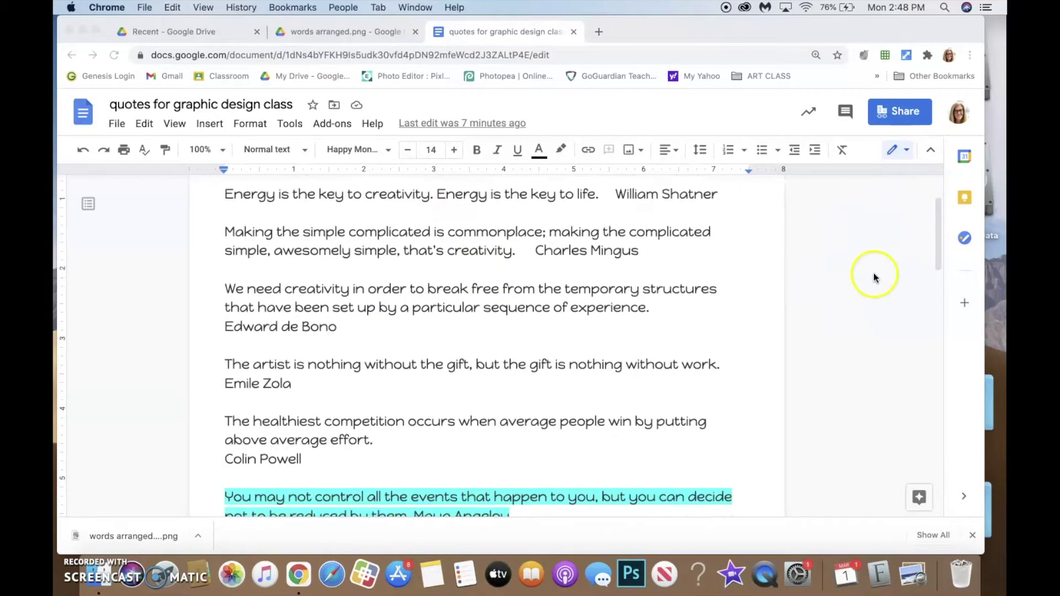
{"action": "scroll", "coordinate": [874, 273], "scroll_direction": "down", "scroll_amount": 3}
{"action": "scroll", "coordinate": [874, 274], "scroll_direction": "down", "scroll_amount": 5}
{"action": "scroll", "coordinate": [874, 273], "scroll_direction": "up", "scroll_amount": 8}
{"action": "scroll", "coordinate": [279, 359], "scroll_direction": "up", "scroll_amount": 9}
{"action": "scroll", "coordinate": [350, 332], "scroll_direction": "down", "scroll_amount": 7}
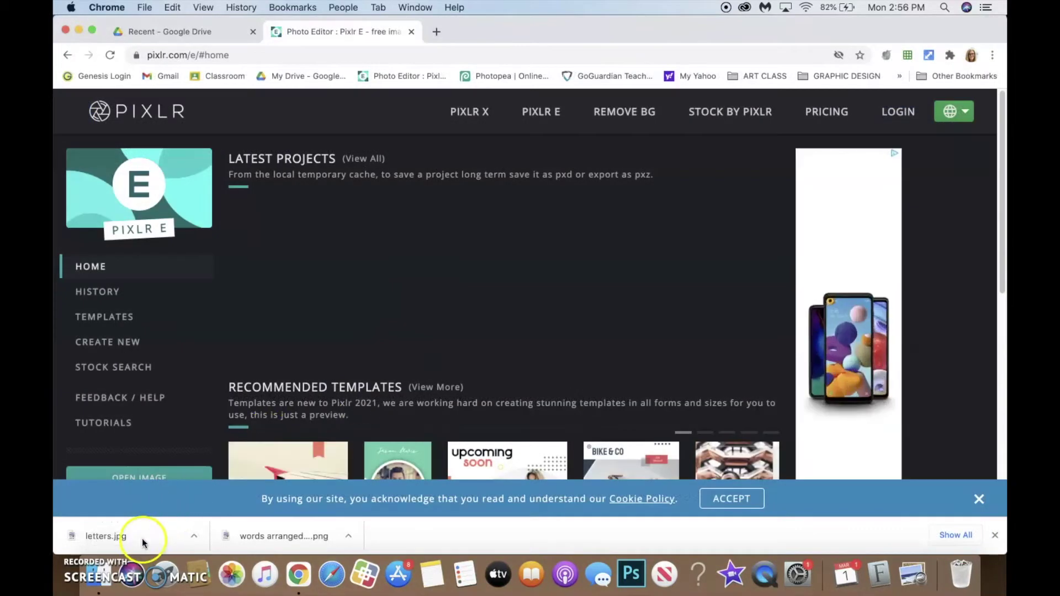
- Open the downloaded letters.jpg in Preview, look over its cut-out letters, and close the preview
{"action": "left_click", "coordinate": [142, 538]}
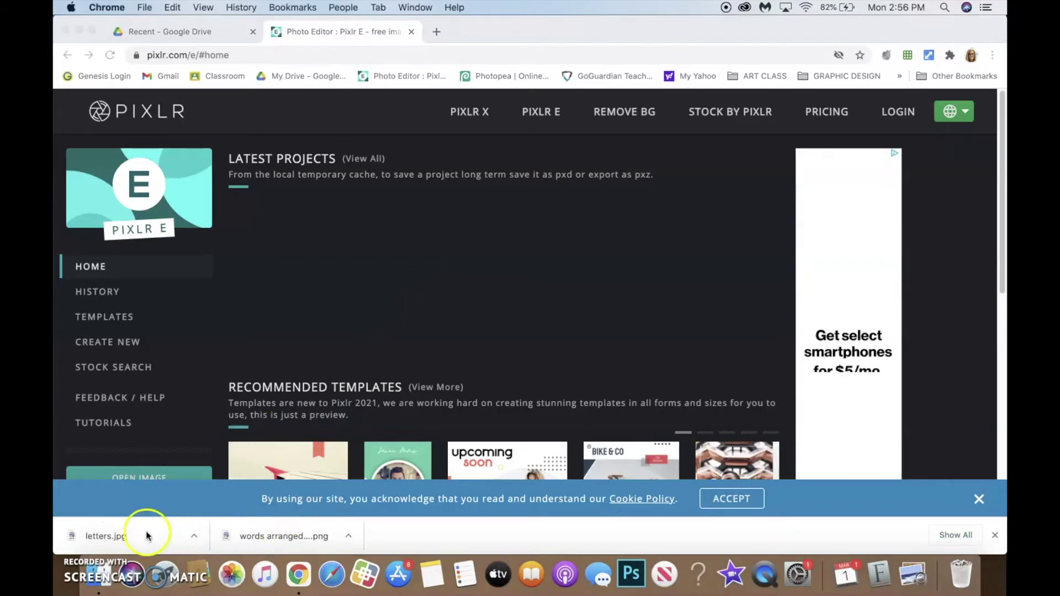
{"action": "left_click", "coordinate": [193, 536]}
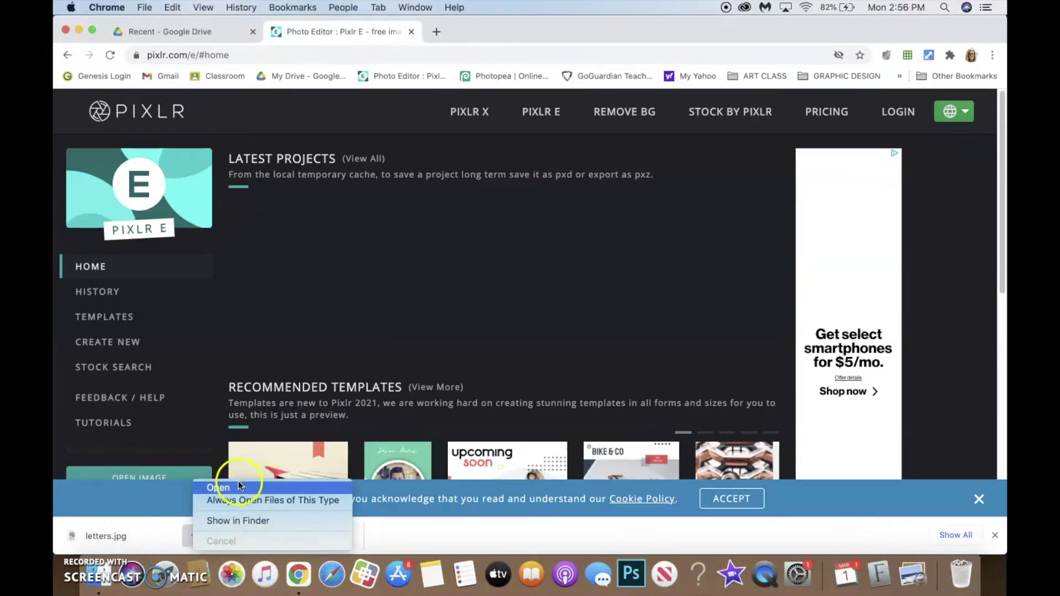
{"action": "left_click", "coordinate": [239, 486]}
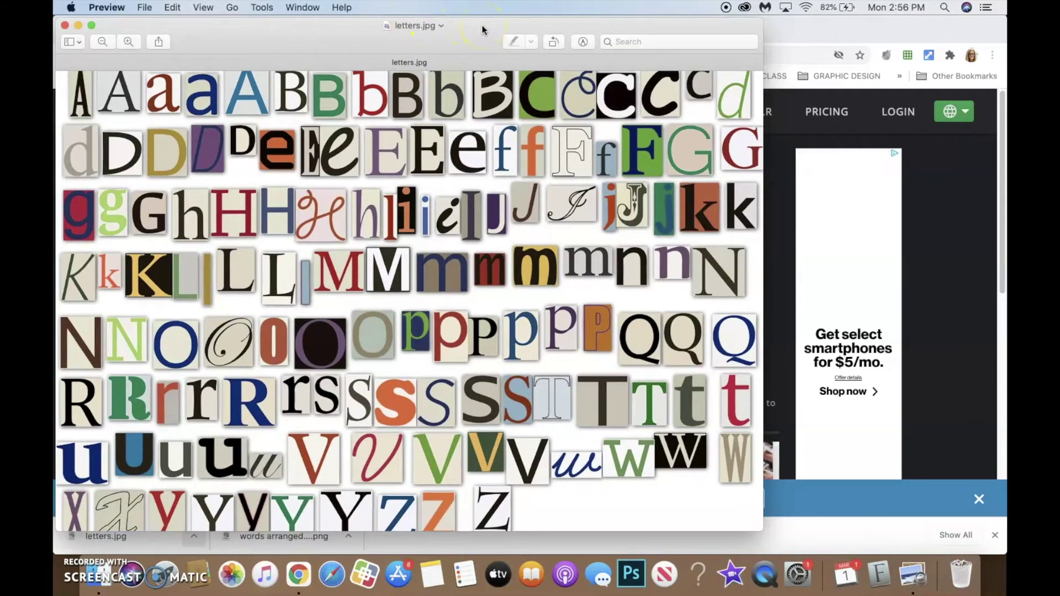
{"action": "left_click_drag", "start_coordinate": [479, 24], "coordinate": [576, 24]}
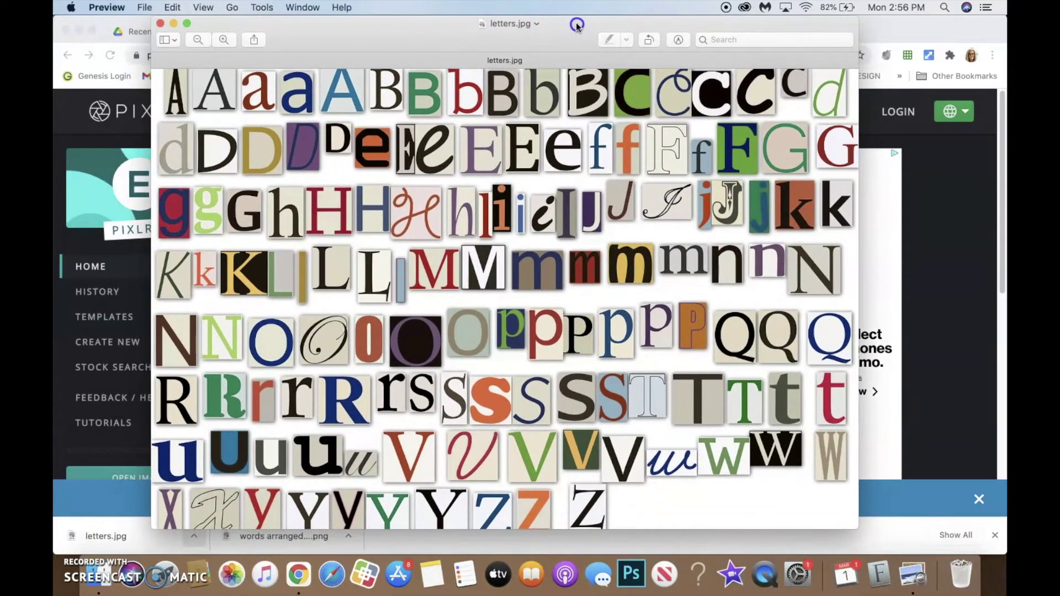
{"action": "left_click", "coordinate": [403, 17]}
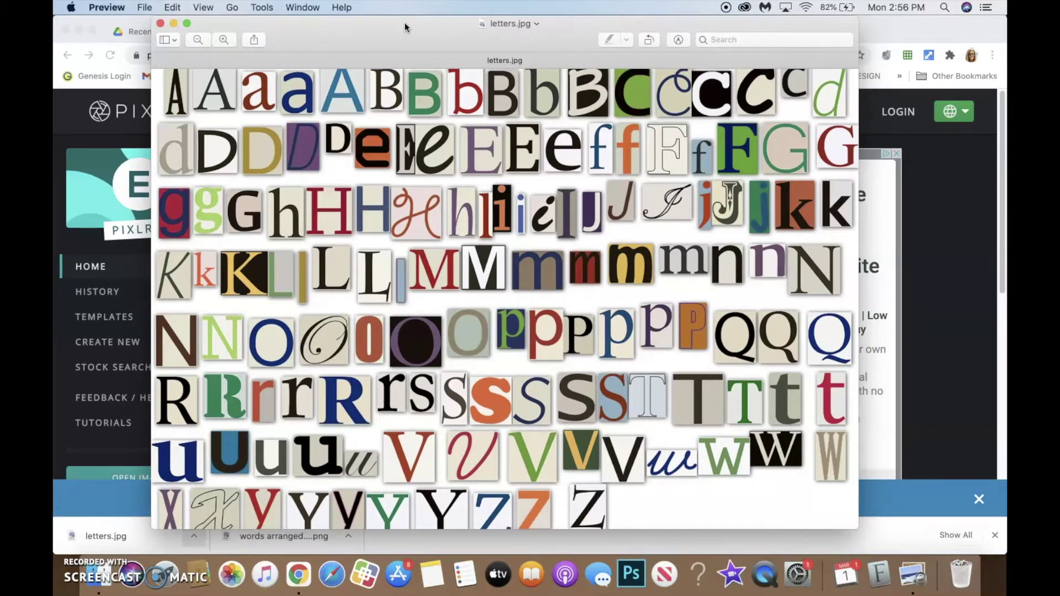
{"action": "left_click", "coordinate": [158, 22]}
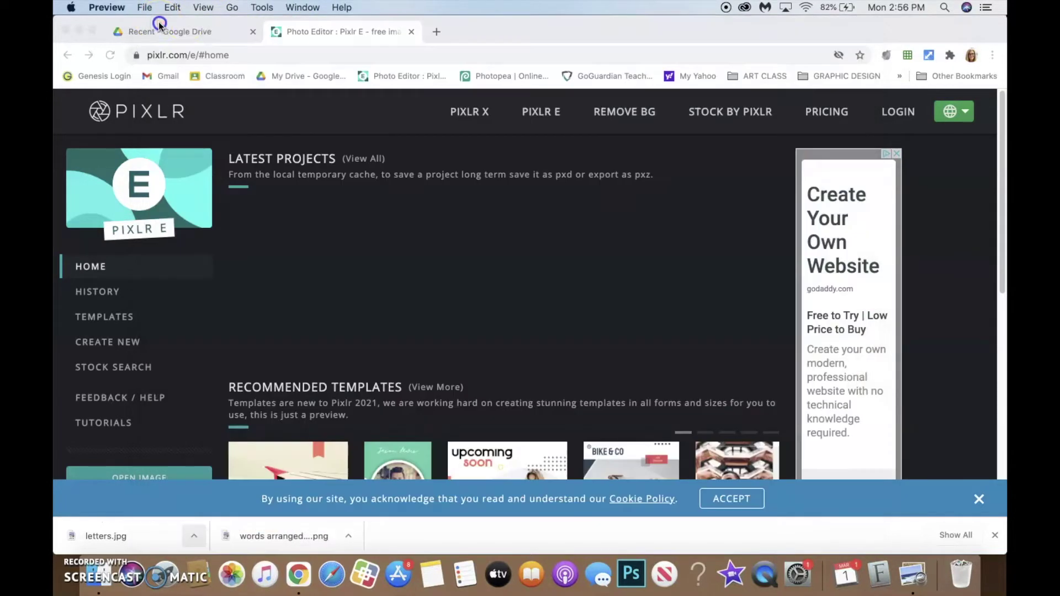
- Open letters.jpg from the Downloads folder in the Pixlr E editor
{"action": "left_click", "coordinate": [542, 112]}
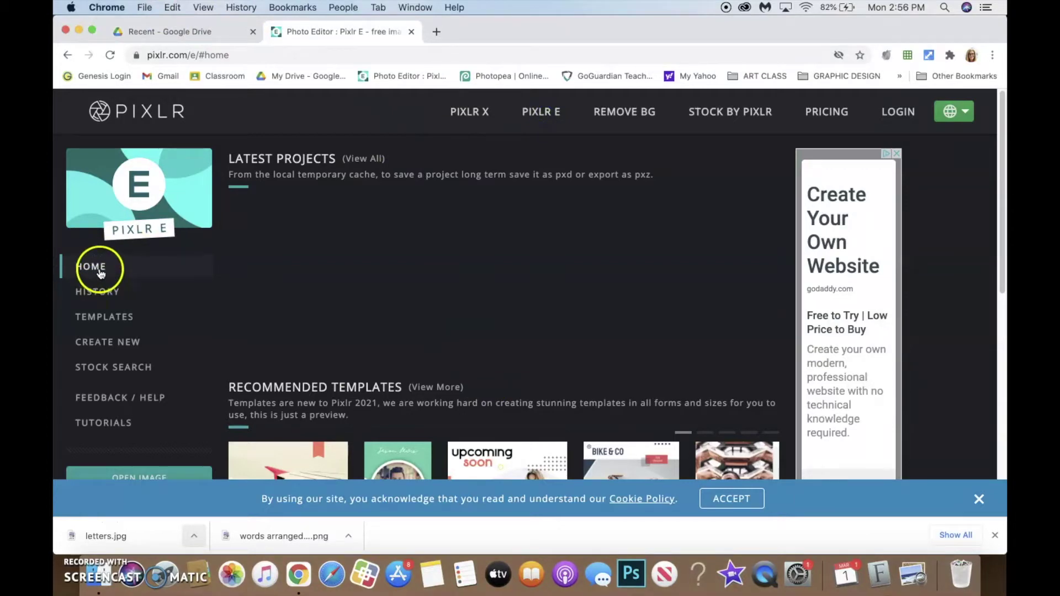
{"action": "left_click", "coordinate": [143, 477]}
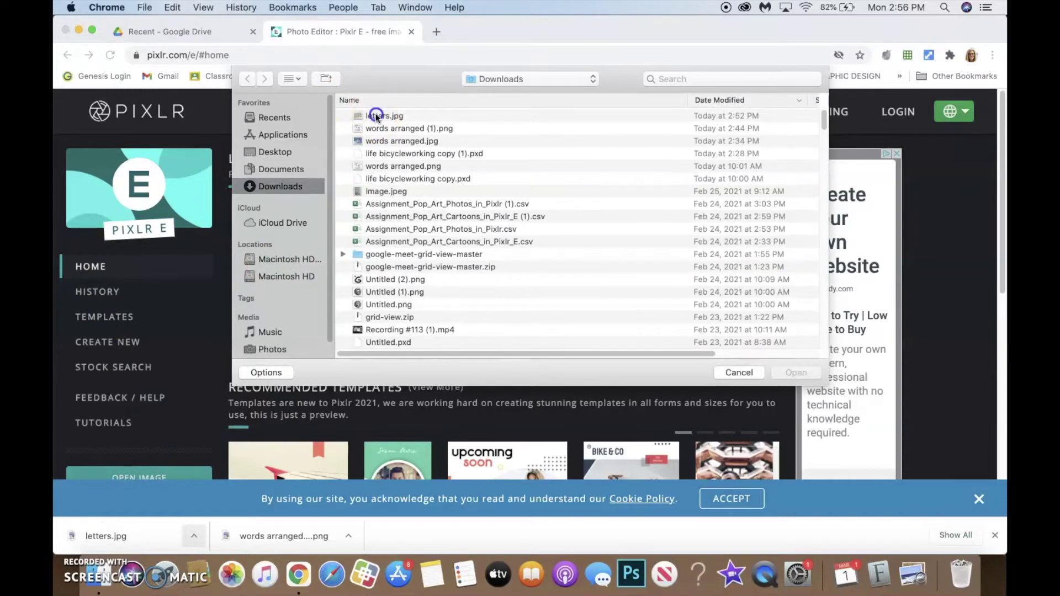
{"action": "double_click", "coordinate": [375, 116]}
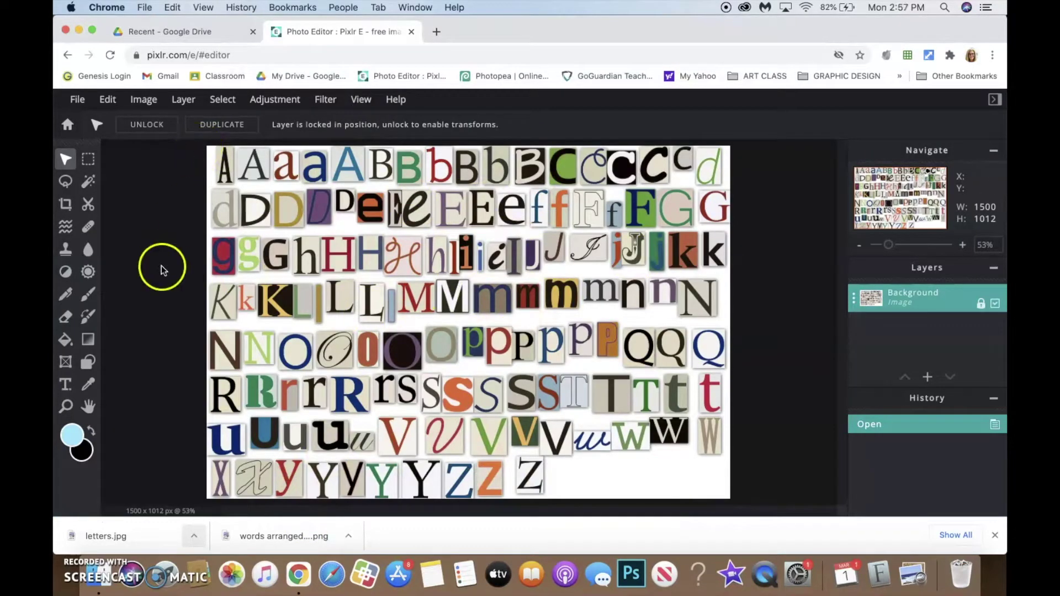
- Create a new image named "ransom", 3000 px wide and 2400 px high, with a white background
{"action": "left_click", "coordinate": [78, 101]}
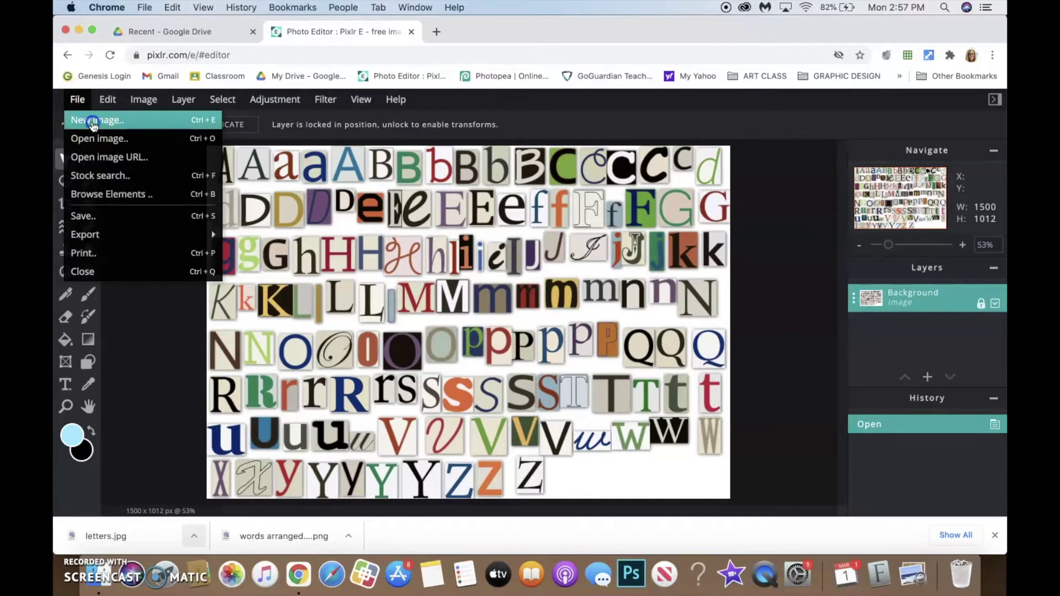
{"action": "left_click", "coordinate": [89, 120]}
{"action": "left_click", "coordinate": [356, 237]}
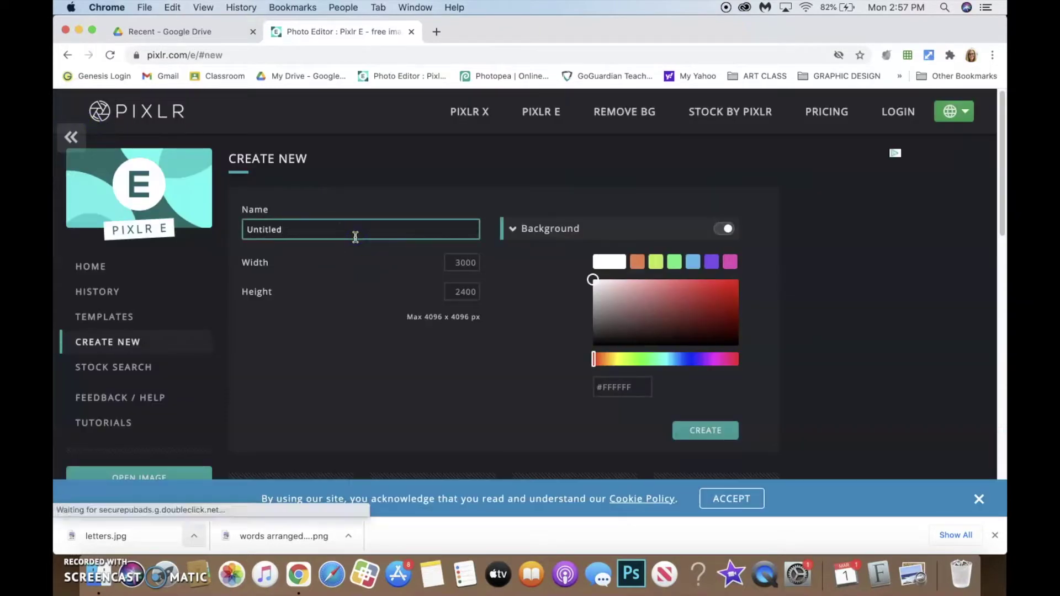
{"action": "key", "text": "BackSpace"}
{"action": "key", "text": "BackSpace"}
{"action": "key", "text": "BackSpace"}
{"action": "key", "text": "BackSpace"}
{"action": "key", "text": "BackSpace"}
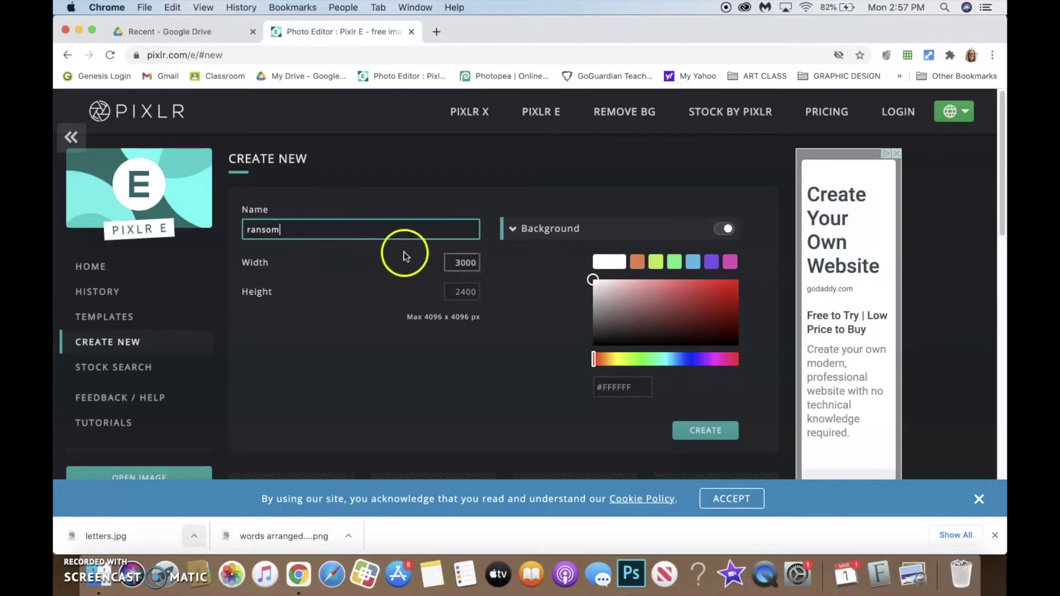
{"action": "double_click", "coordinate": [465, 270]}
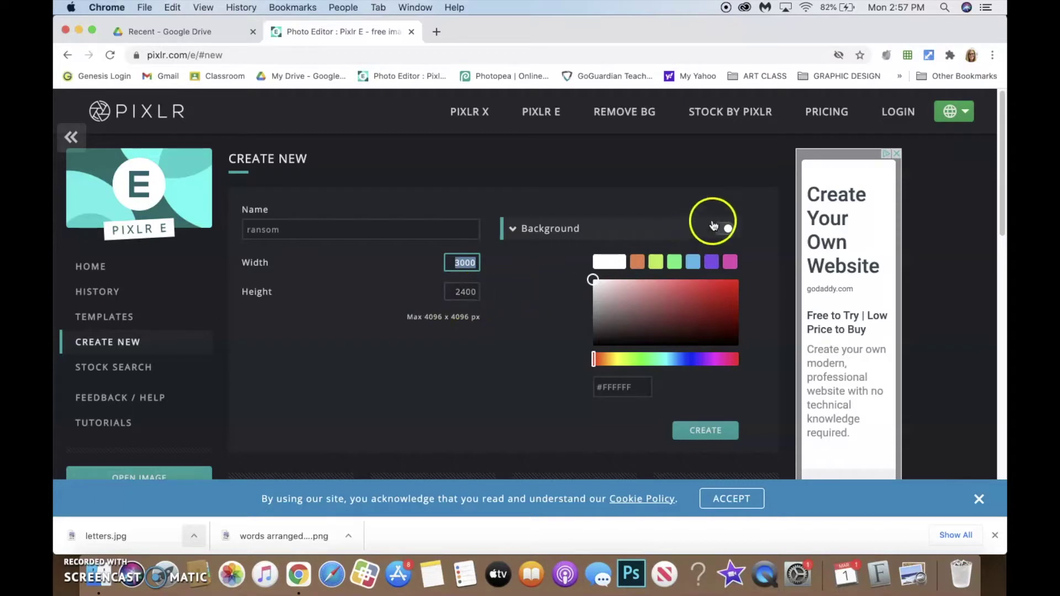
{"action": "left_click_drag", "start_coordinate": [608, 284], "coordinate": [588, 280]}
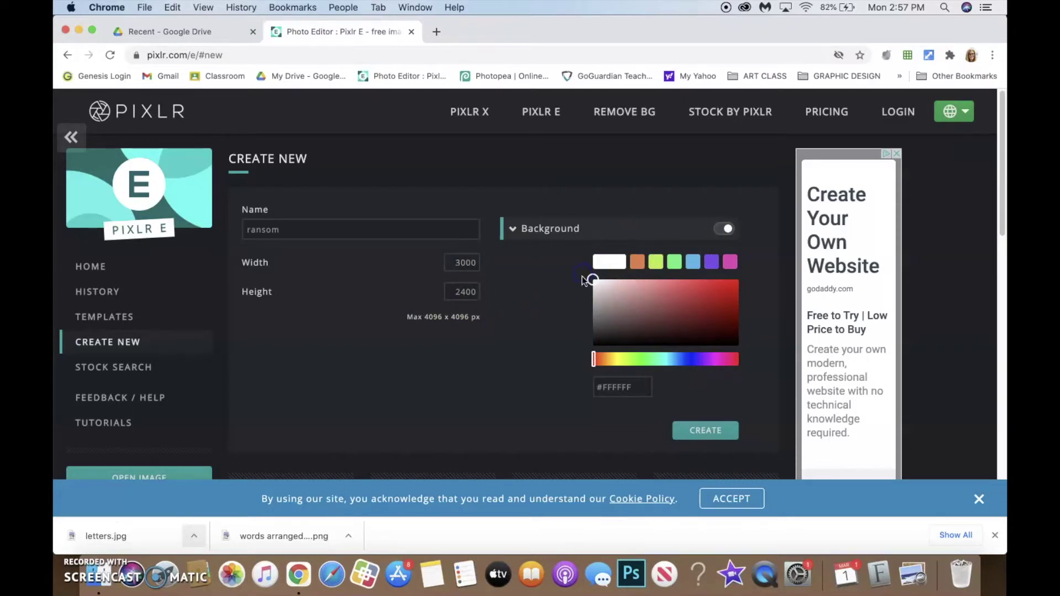
{"action": "left_click", "coordinate": [707, 432]}
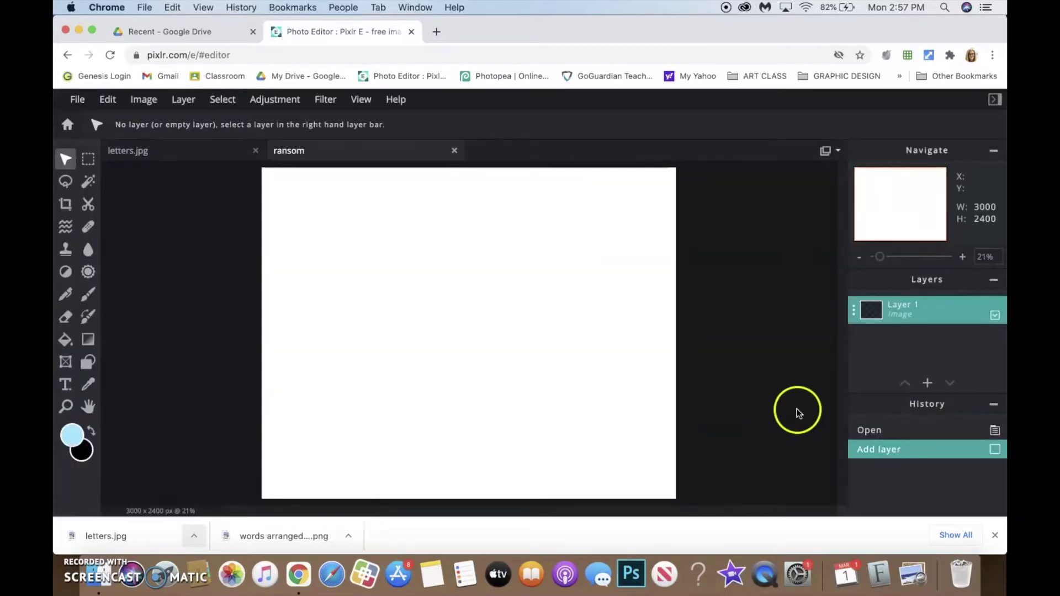
- Look at the letters.jpg sheet and the blank ransom image in turn, finishing on letters.jpg
{"action": "left_click", "coordinate": [165, 150]}
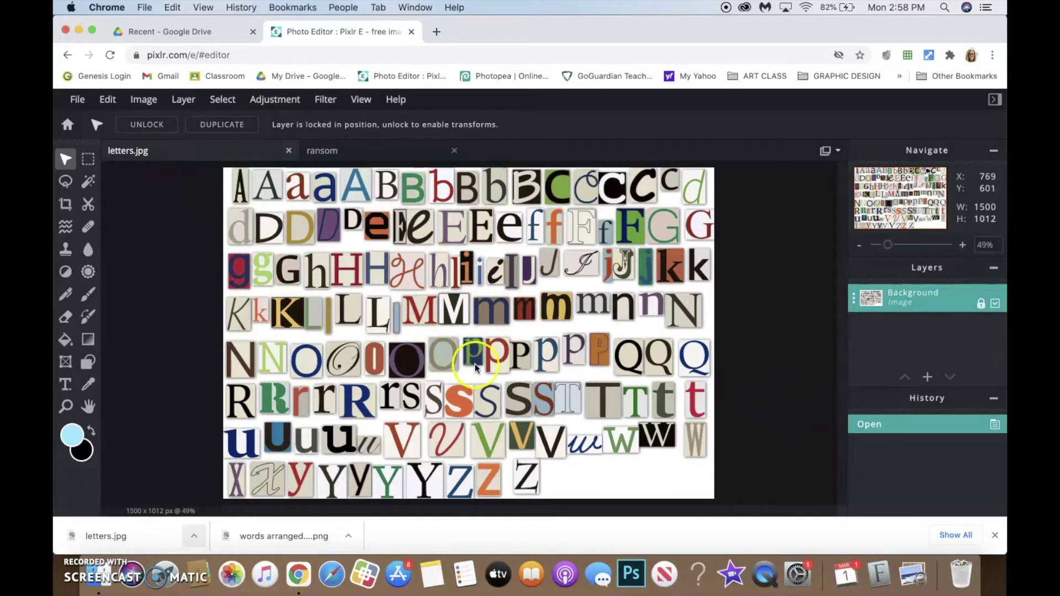
{"action": "left_click", "coordinate": [355, 153]}
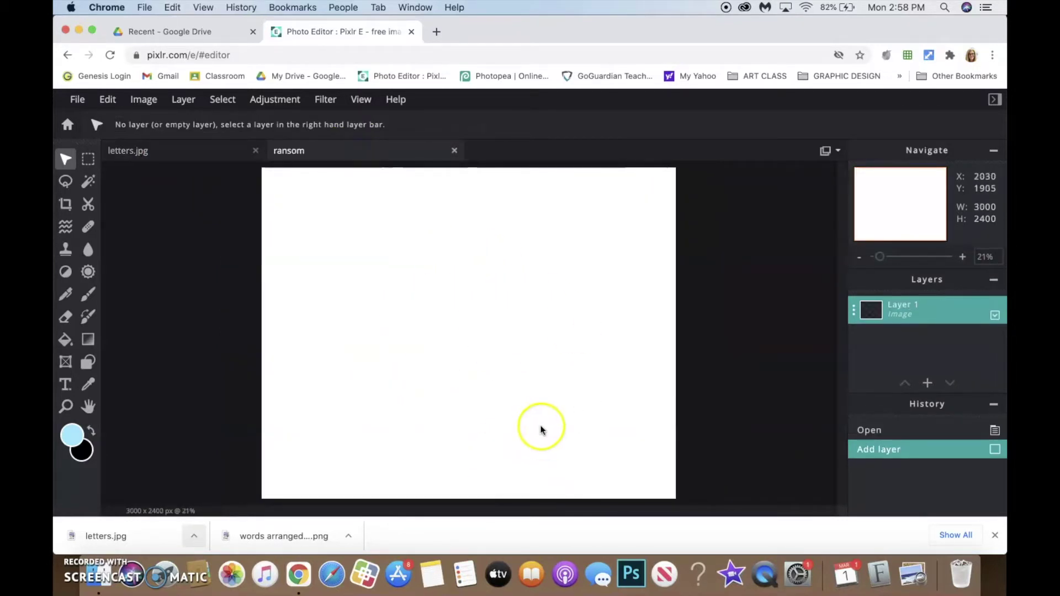
{"action": "left_click", "coordinate": [163, 148]}
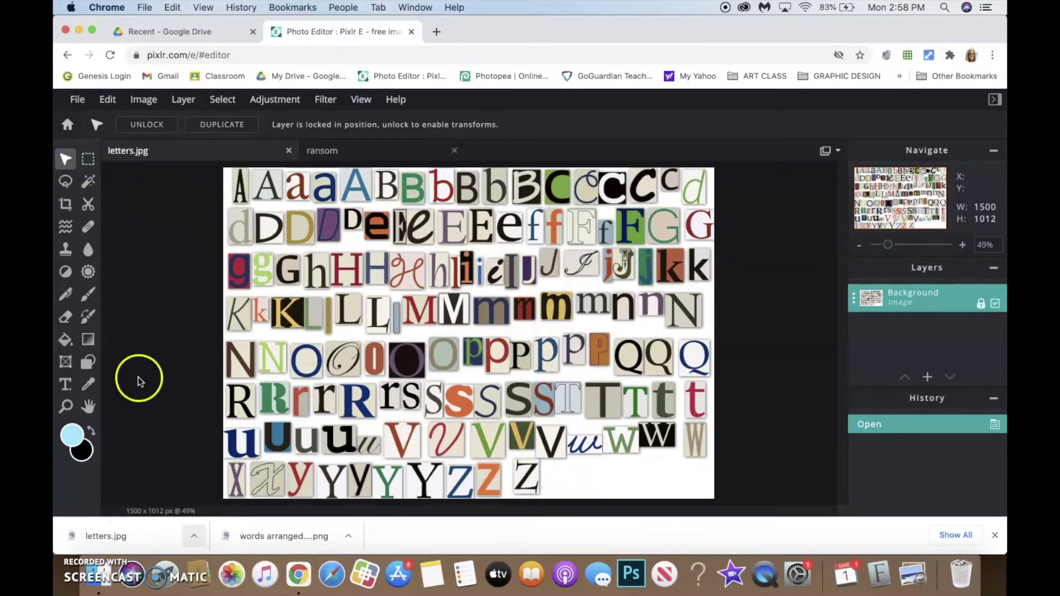
- Examine the cut-out letters on the letters.jpg sheet at several magnifications, from close-up back to nearly the whole sheet
{"action": "left_click", "coordinate": [66, 407]}
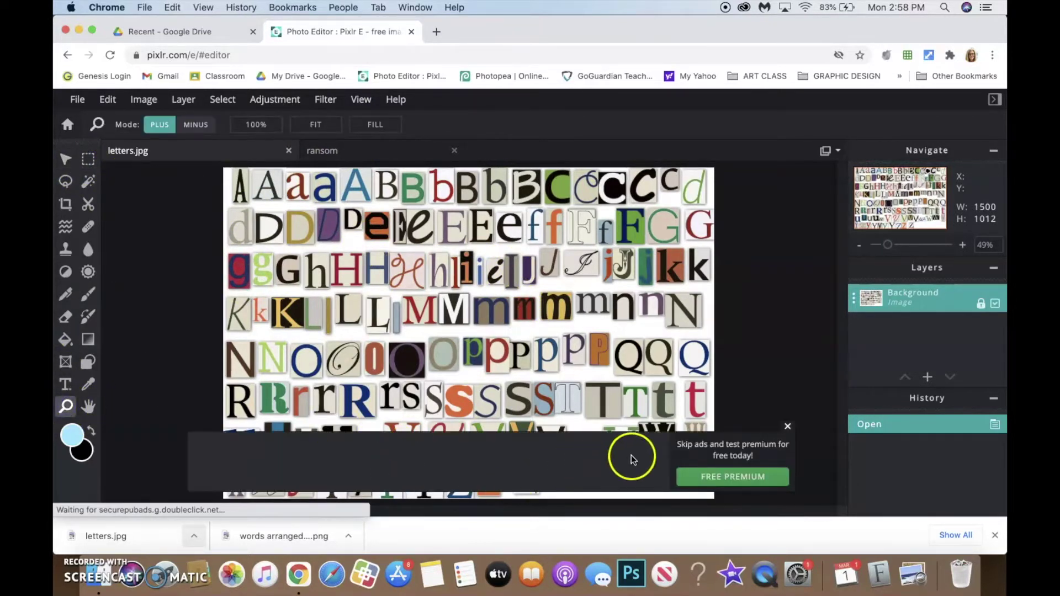
{"action": "left_click", "coordinate": [787, 426]}
{"action": "left_click", "coordinate": [439, 478]}
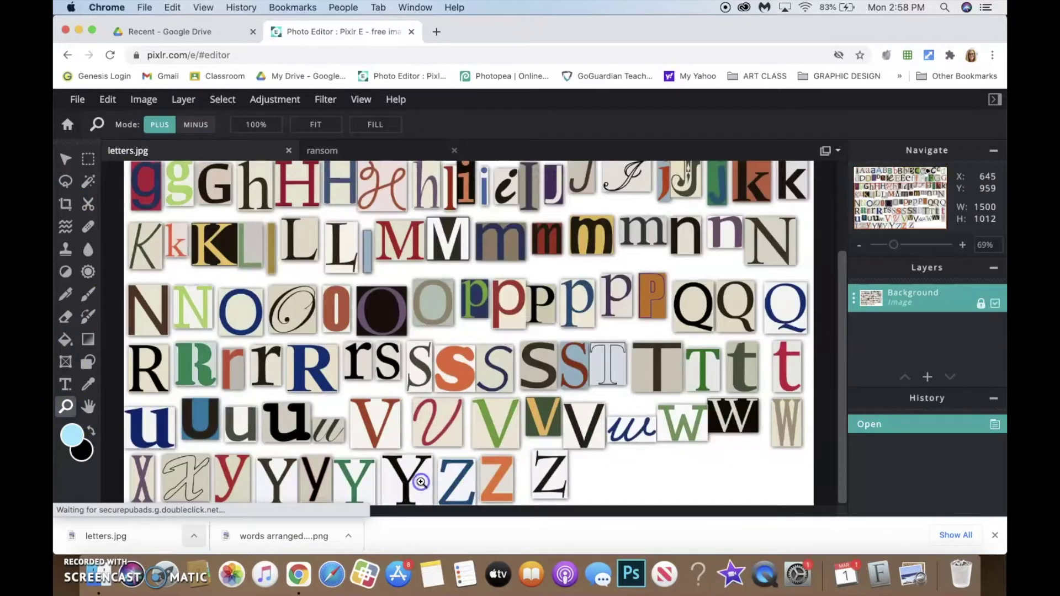
{"action": "left_click", "coordinate": [421, 480]}
{"action": "left_click", "coordinate": [416, 478]}
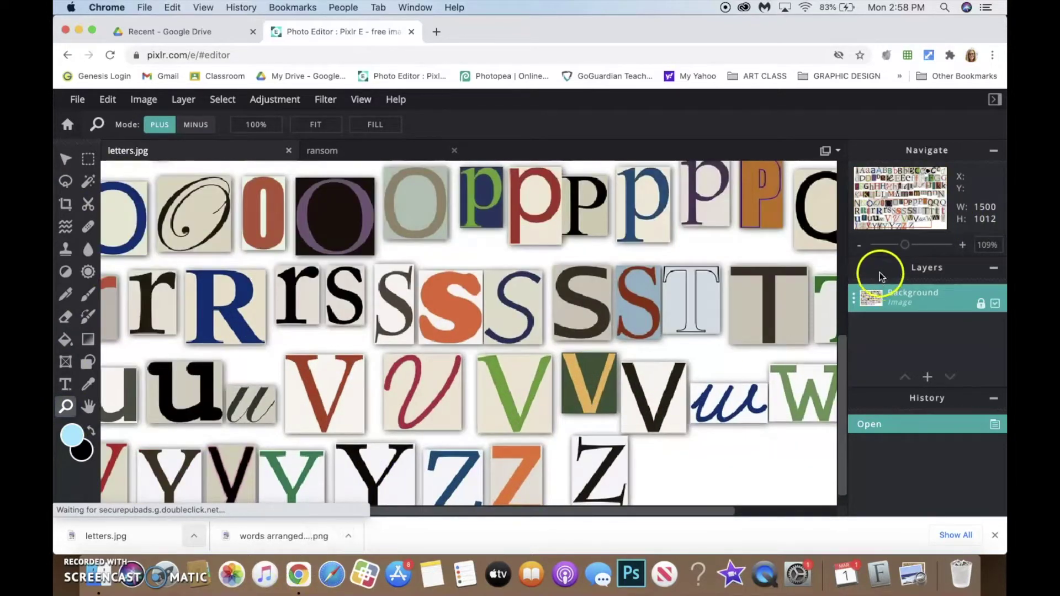
{"action": "left_click", "coordinate": [535, 330]}
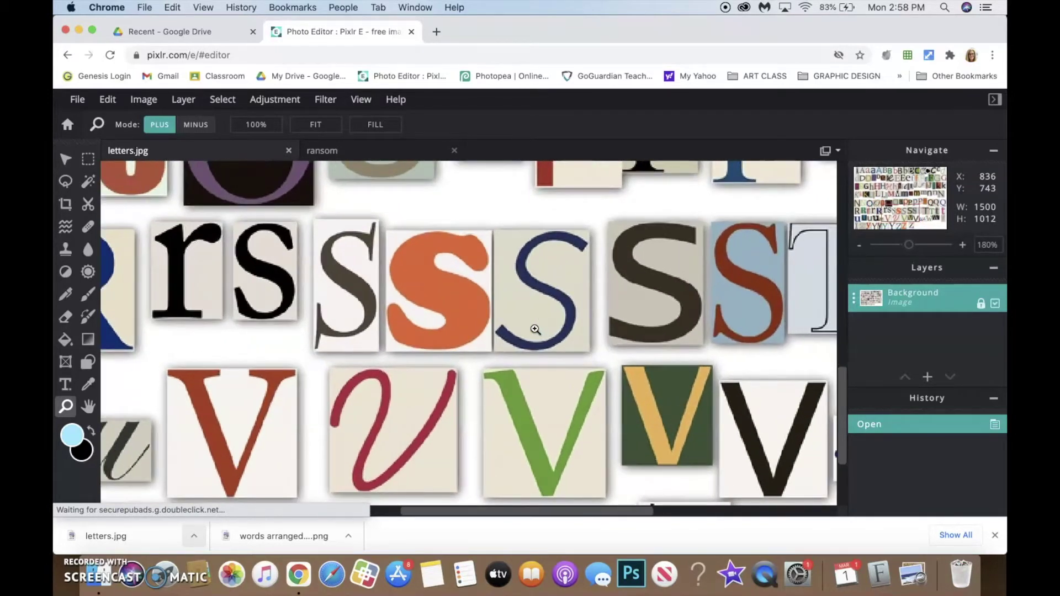
{"action": "scroll", "coordinate": [535, 330], "scroll_direction": "down", "scroll_amount": 8}
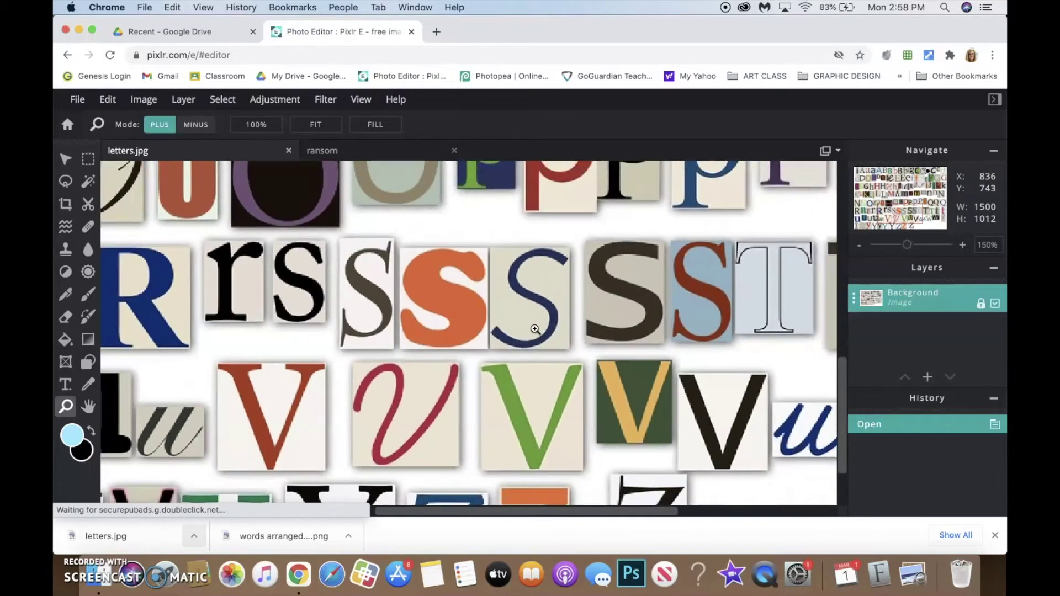
{"action": "scroll", "coordinate": [535, 330], "scroll_direction": "down", "scroll_amount": 5}
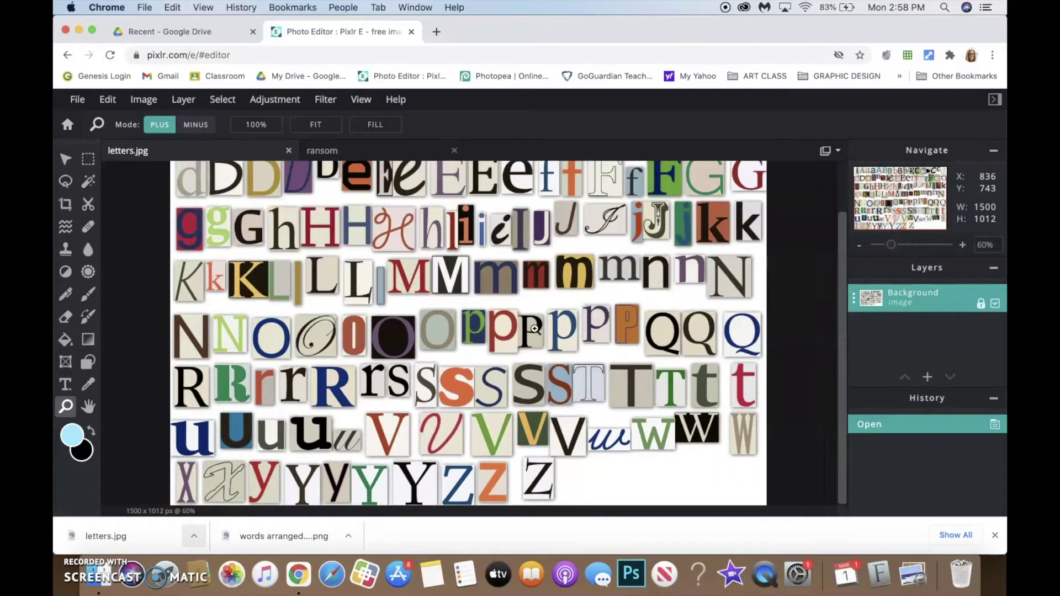
- Look up the zoom and pan shortcuts in the editor's keyboard shortcut list and close the list
{"action": "left_click", "coordinate": [484, 155]}
{"action": "left_click", "coordinate": [361, 100]}
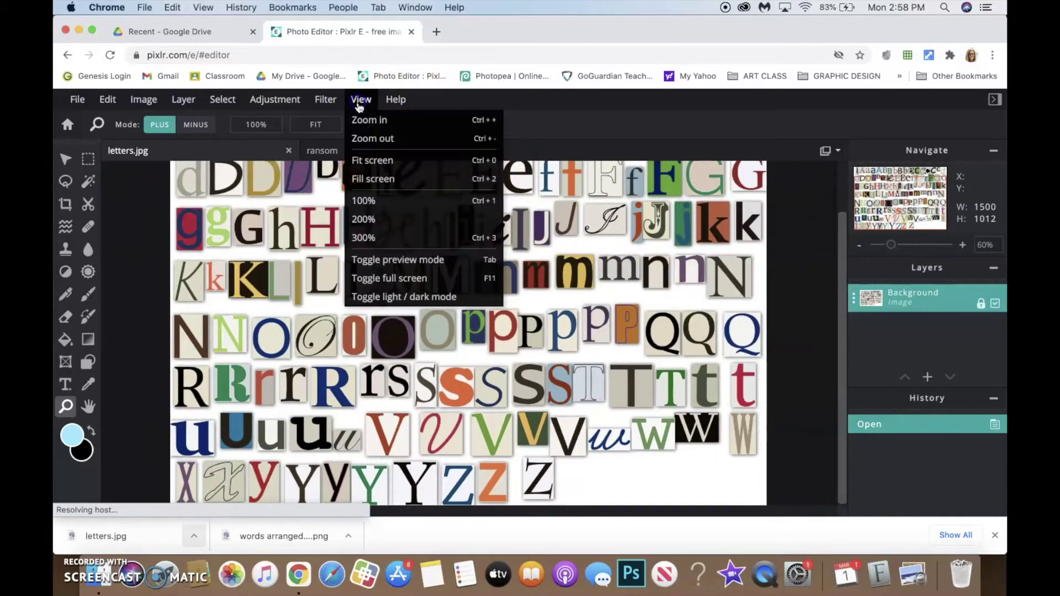
{"action": "left_click", "coordinate": [395, 100]}
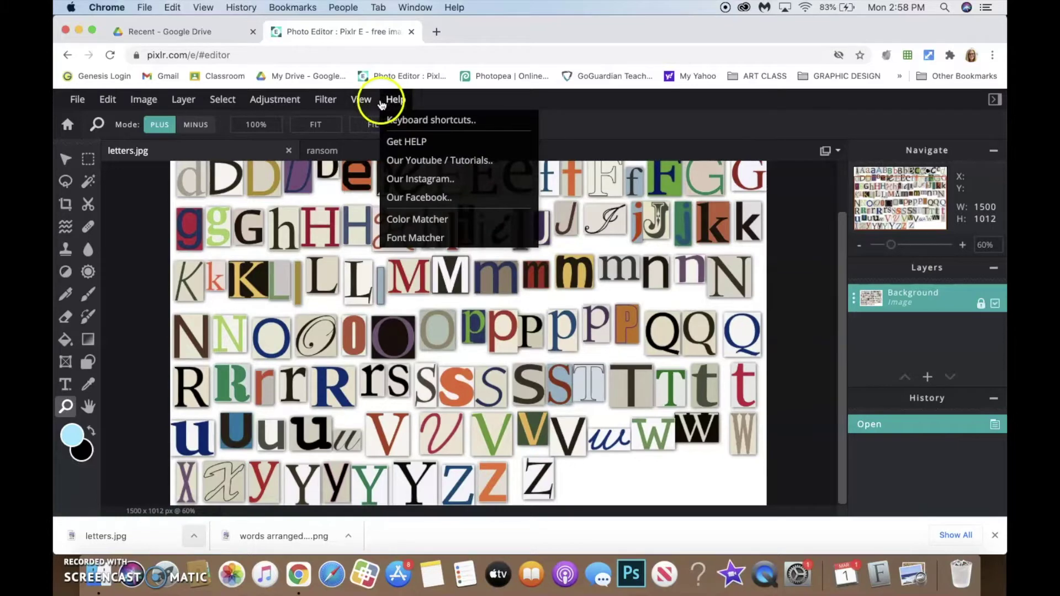
{"action": "left_click", "coordinate": [402, 119]}
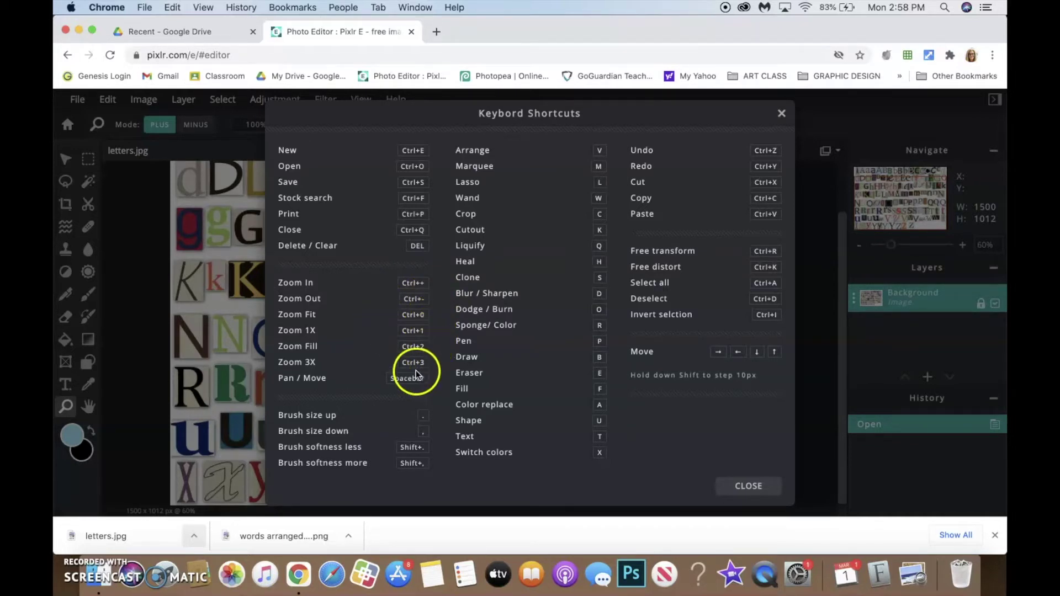
{"action": "left_click", "coordinate": [760, 485]}
- Select the red letter y in the last row of letters.jpg with the polygonal lasso, following its paper edges
{"action": "left_click", "coordinate": [478, 298]}
{"action": "left_click", "coordinate": [475, 290]}
{"action": "left_click_drag", "start_coordinate": [475, 290], "coordinate": [527, 233]}
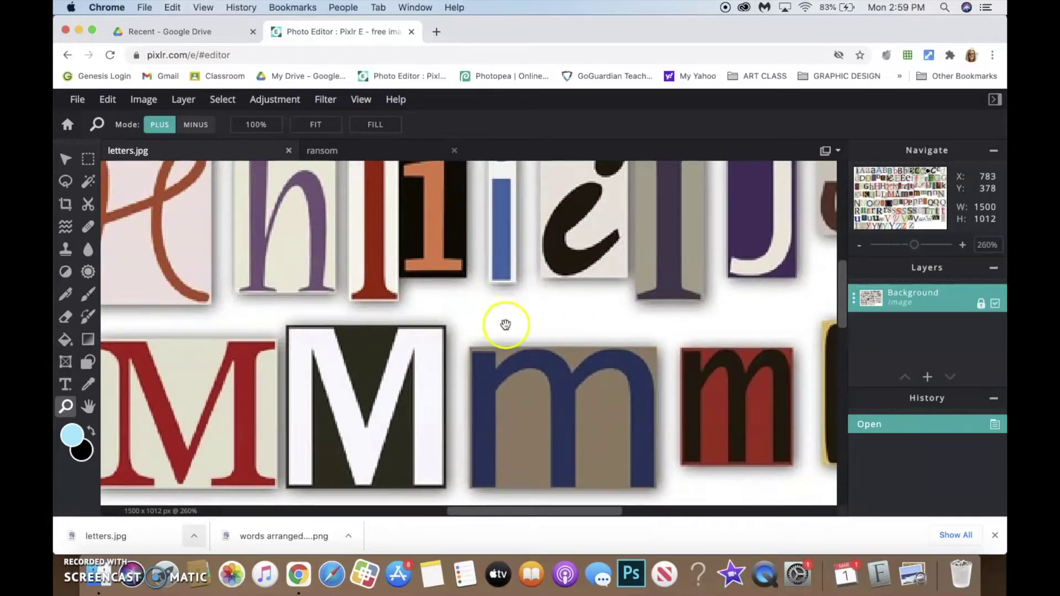
{"action": "left_click_drag", "start_coordinate": [426, 403], "coordinate": [405, 234]}
{"action": "left_click_drag", "start_coordinate": [784, 287], "coordinate": [429, 182]}
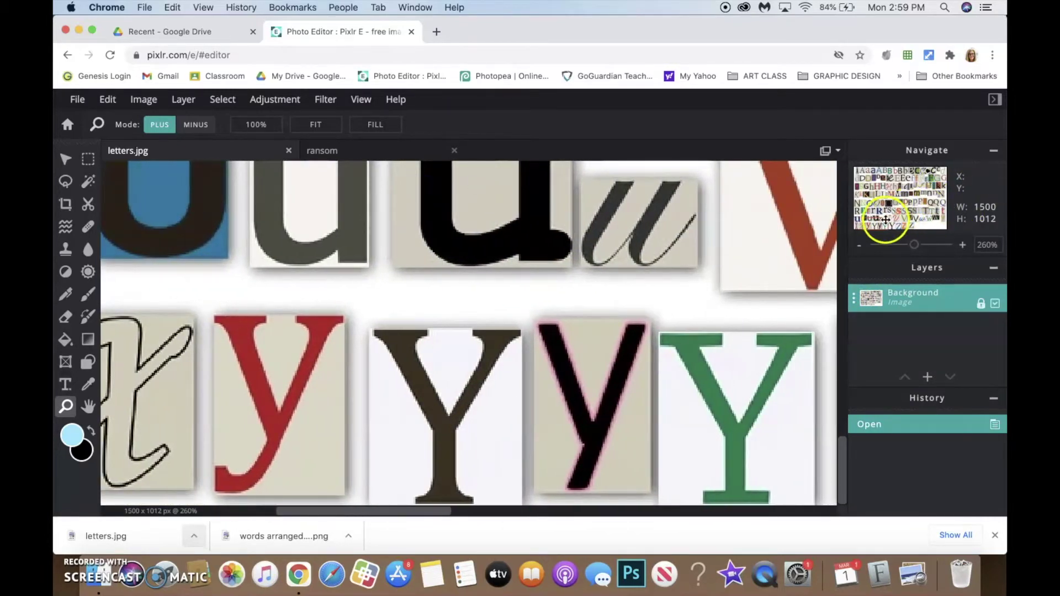
{"action": "left_click_drag", "start_coordinate": [886, 220], "coordinate": [885, 265]}
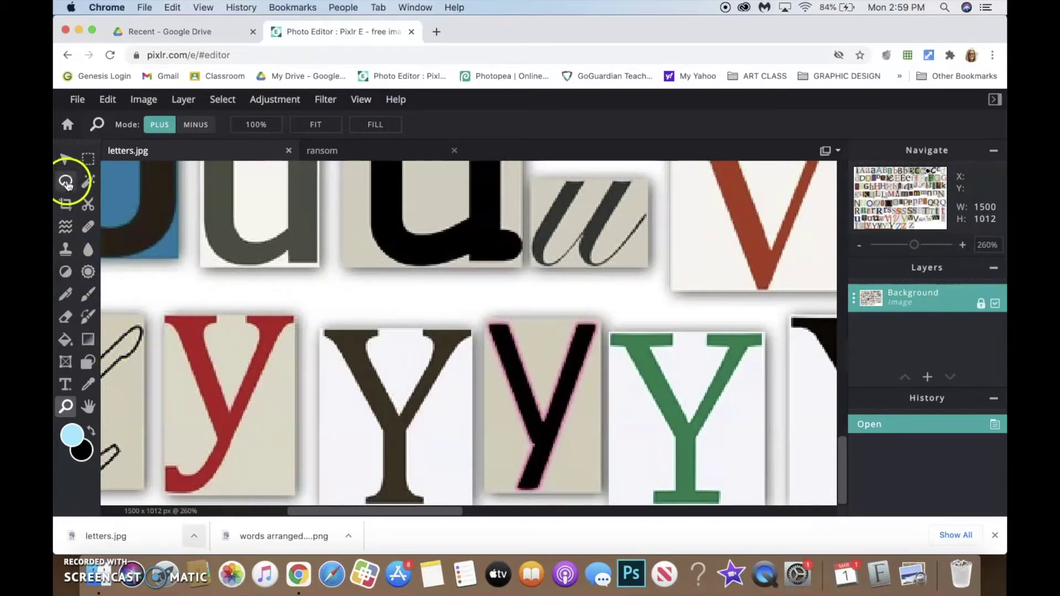
{"action": "left_click", "coordinate": [66, 182]}
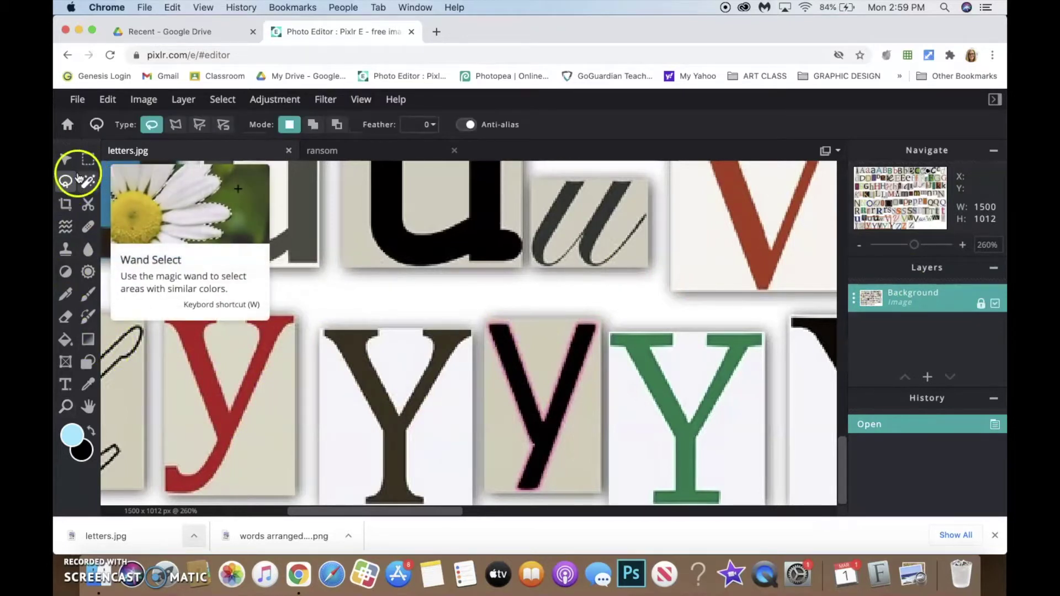
{"action": "left_click", "coordinate": [152, 126]}
{"action": "left_click", "coordinate": [176, 126]}
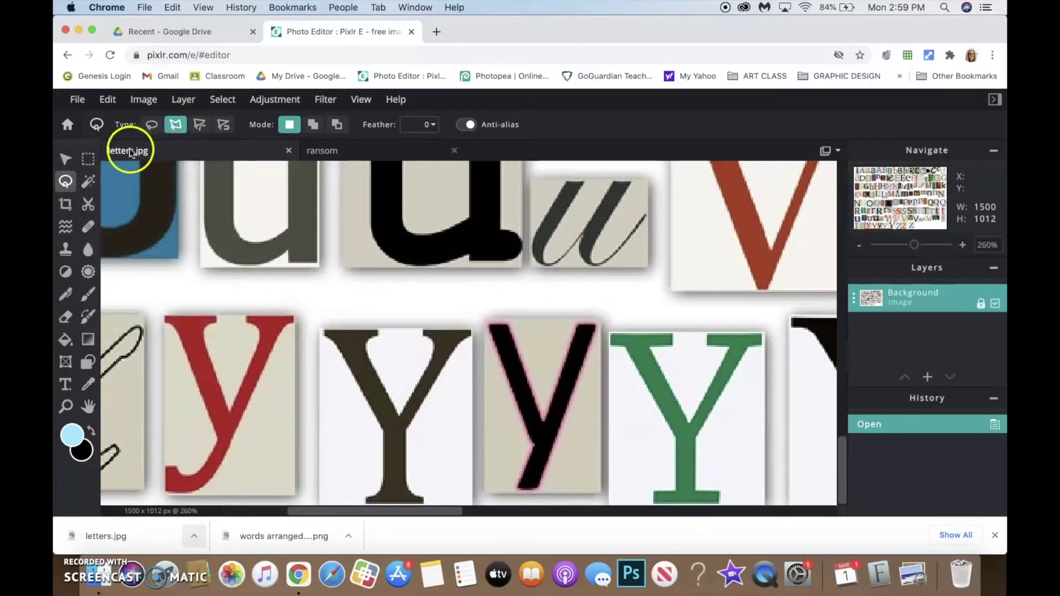
{"action": "mouse_move", "coordinate": [64, 183]}
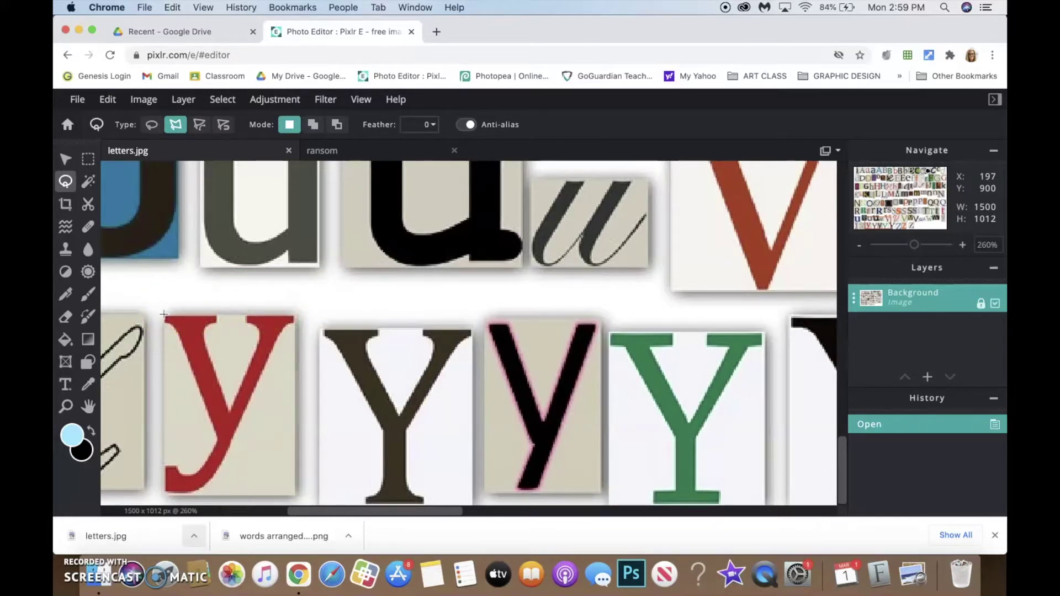
{"action": "left_click", "coordinate": [241, 267]}
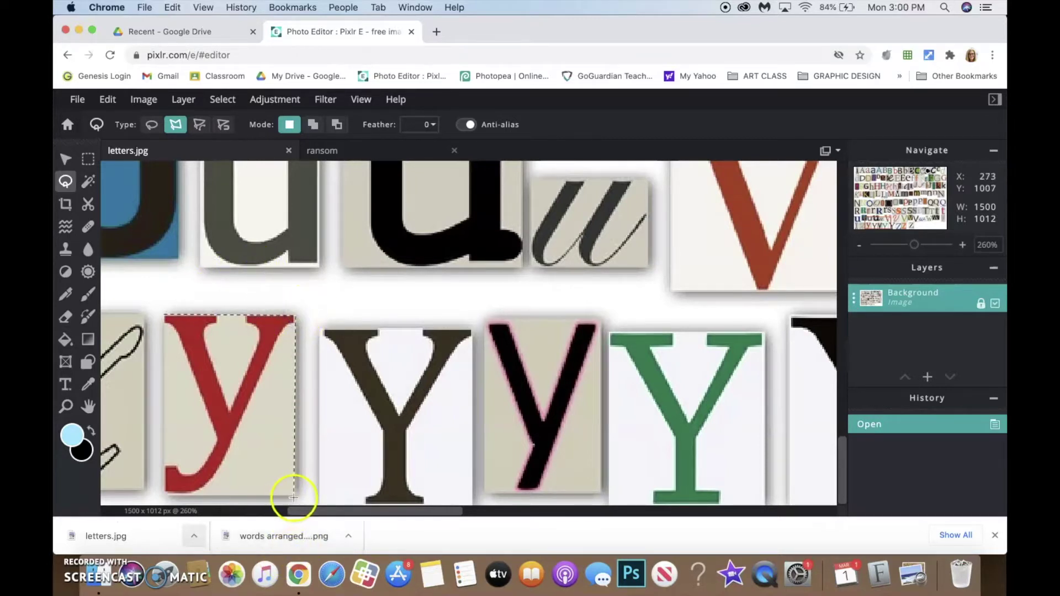
{"action": "left_click_drag", "start_coordinate": [295, 497], "coordinate": [164, 495]}
{"action": "mouse_move", "coordinate": [158, 357]}
{"action": "left_mouse_down"}
{"action": "mouse_move", "coordinate": [154, 311]}
{"action": "mouse_move", "coordinate": [164, 313]}
{"action": "left_mouse_up"}
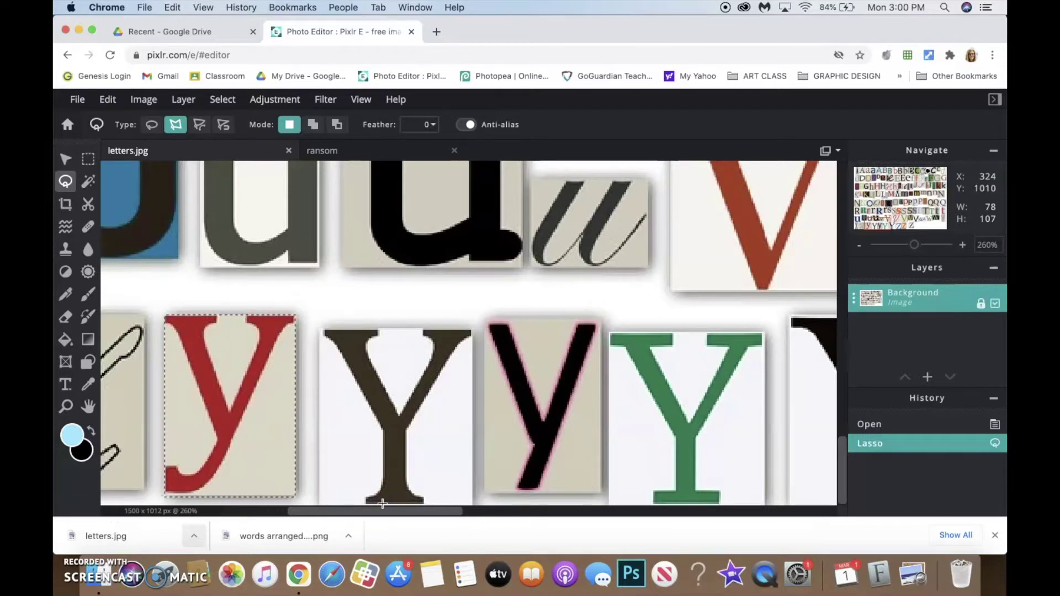
- Copy the selected red y and paste it into the ransom image
{"action": "key", "text": "super+c"}
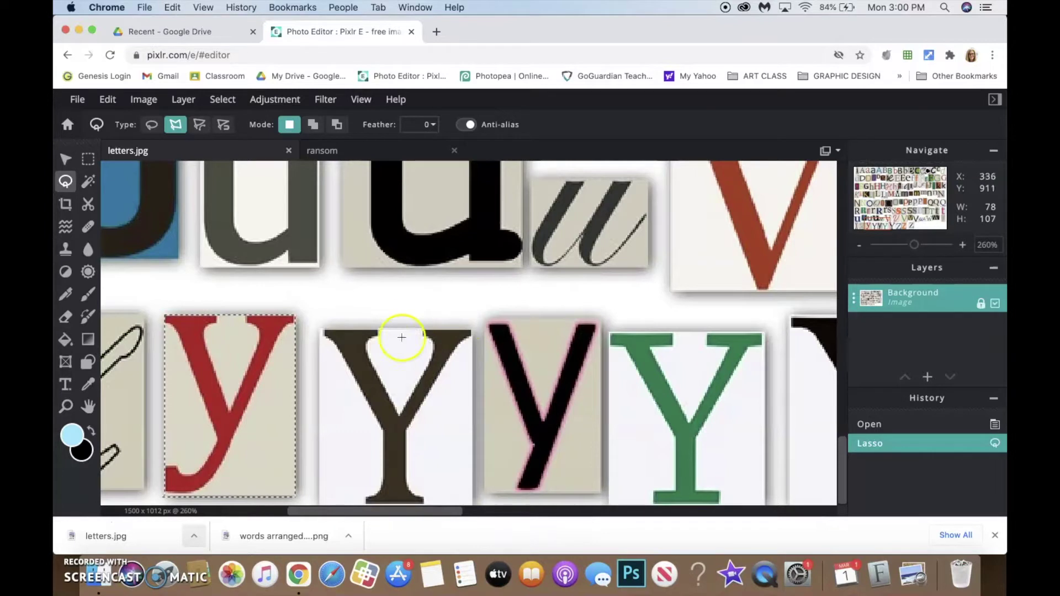
{"action": "left_click", "coordinate": [372, 150]}
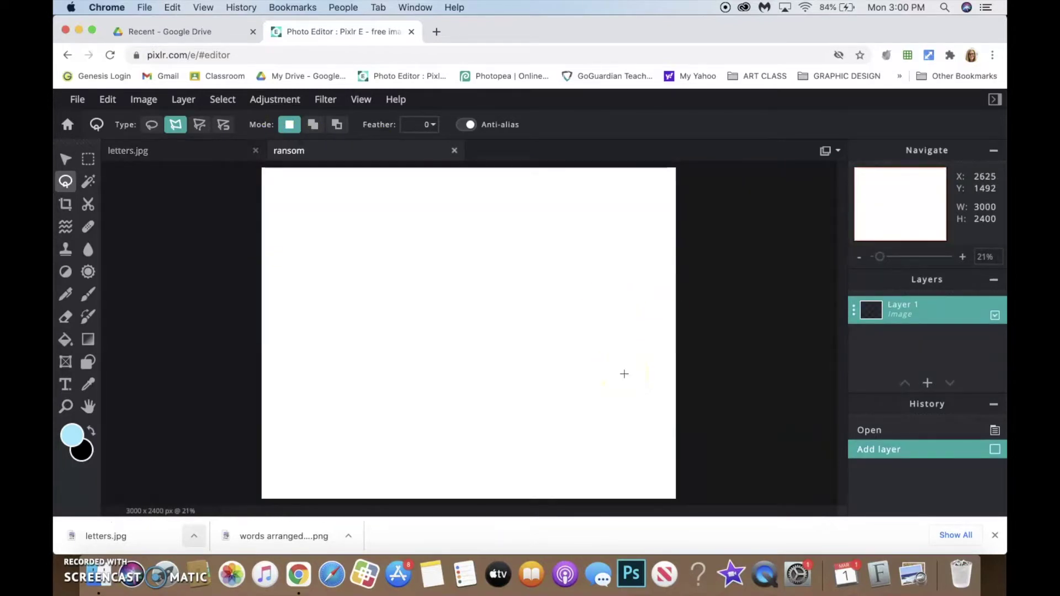
{"action": "key", "text": "super+v"}
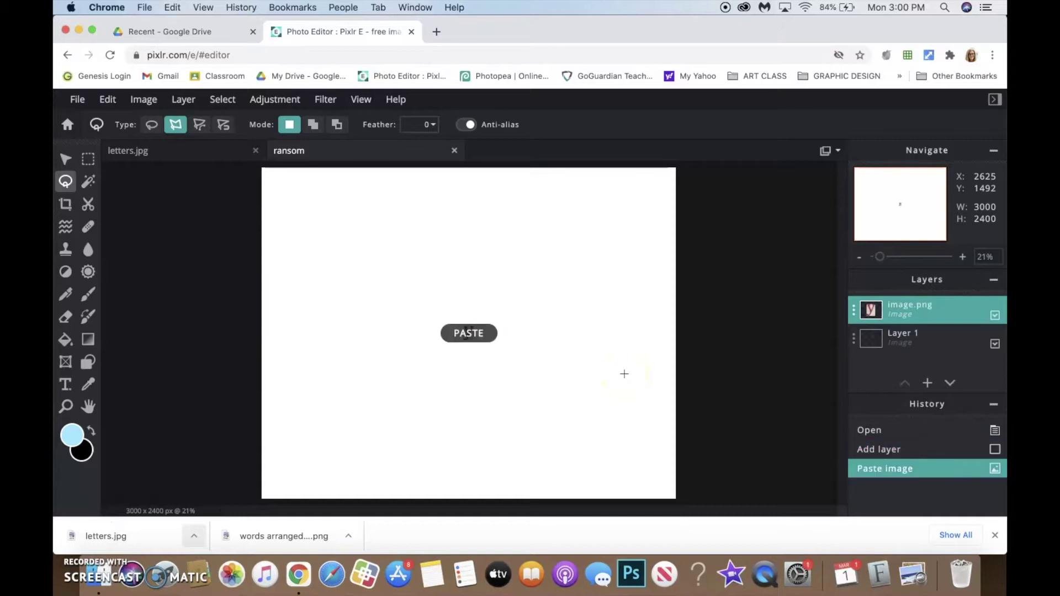
{"action": "left_click", "coordinate": [107, 103]}
{"action": "left_click_drag", "start_coordinate": [109, 105], "coordinate": [127, 182]}
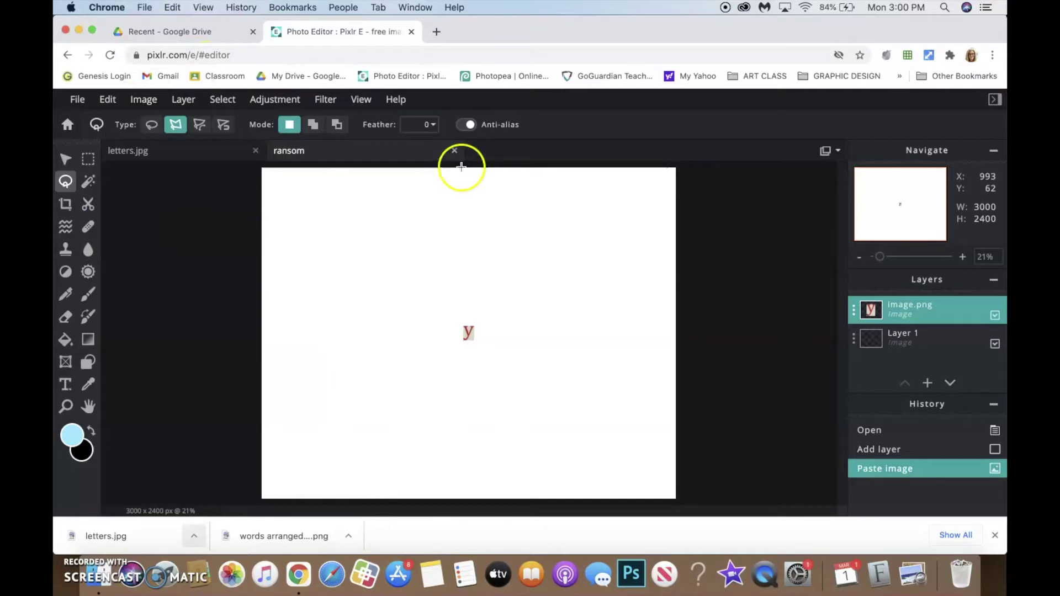
- Outline the blue letter O in letters.jpg with the polygonal lasso along its paper edges and copy it
{"action": "left_click", "coordinate": [206, 155]}
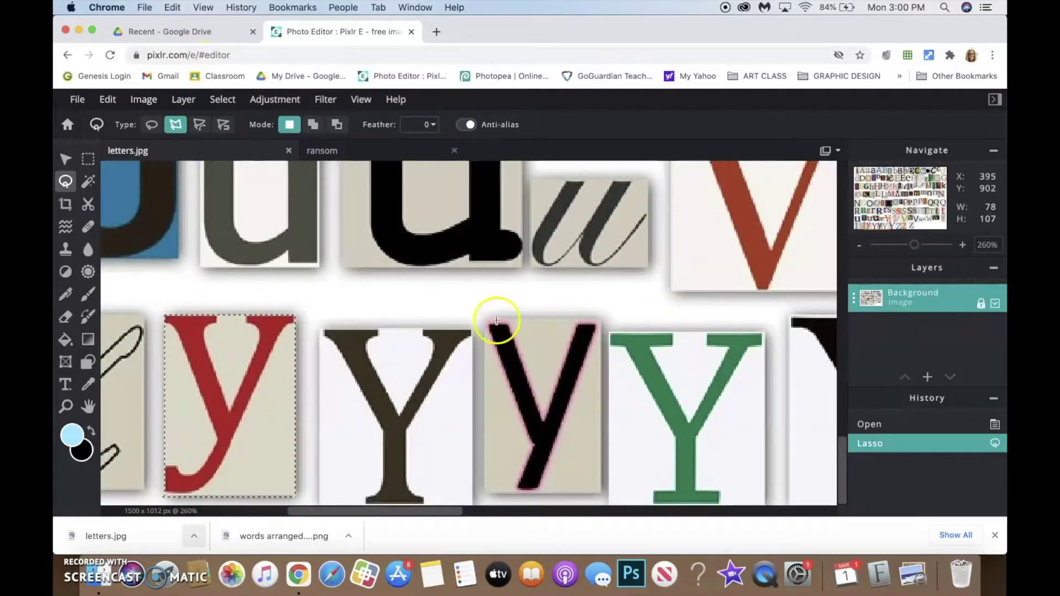
{"action": "scroll", "coordinate": [429, 298], "scroll_direction": "up", "scroll_amount": 10}
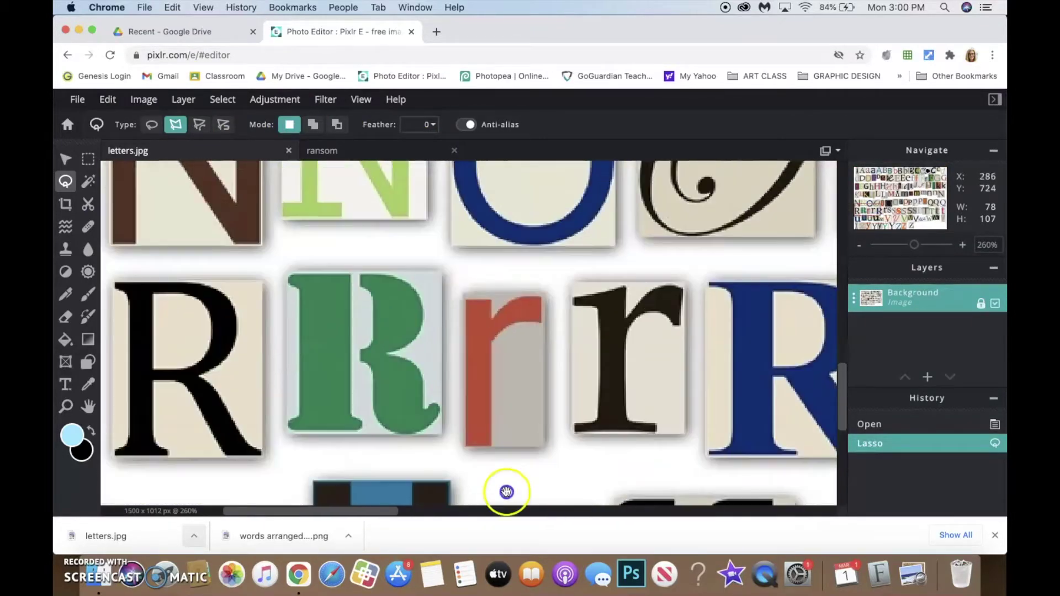
{"action": "scroll", "coordinate": [506, 492], "scroll_direction": "up", "scroll_amount": 5}
{"action": "scroll", "coordinate": [507, 492], "scroll_direction": "right", "scroll_amount": 8}
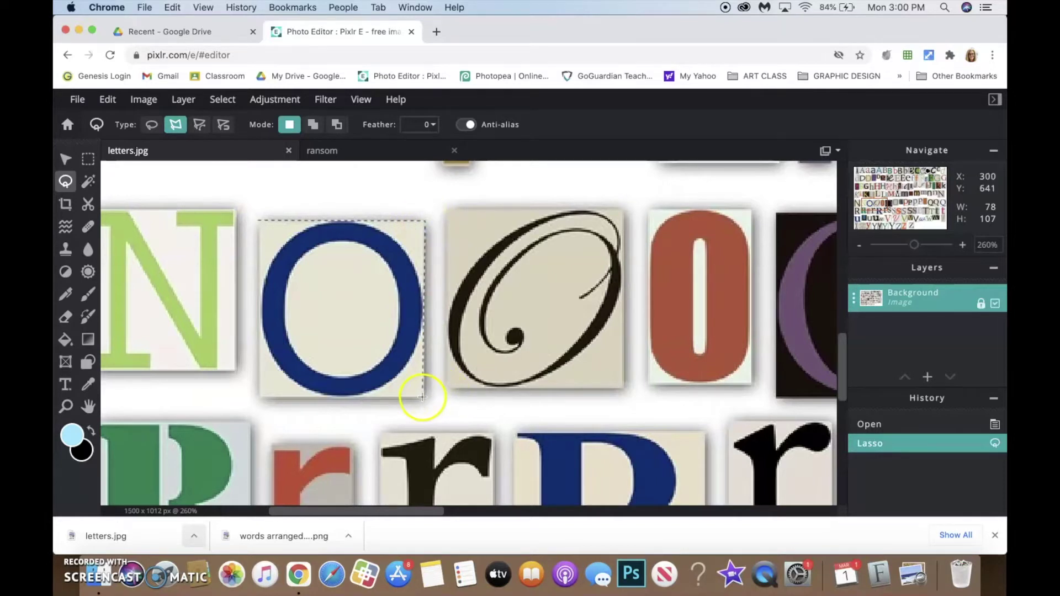
{"action": "left_click", "coordinate": [264, 395]}
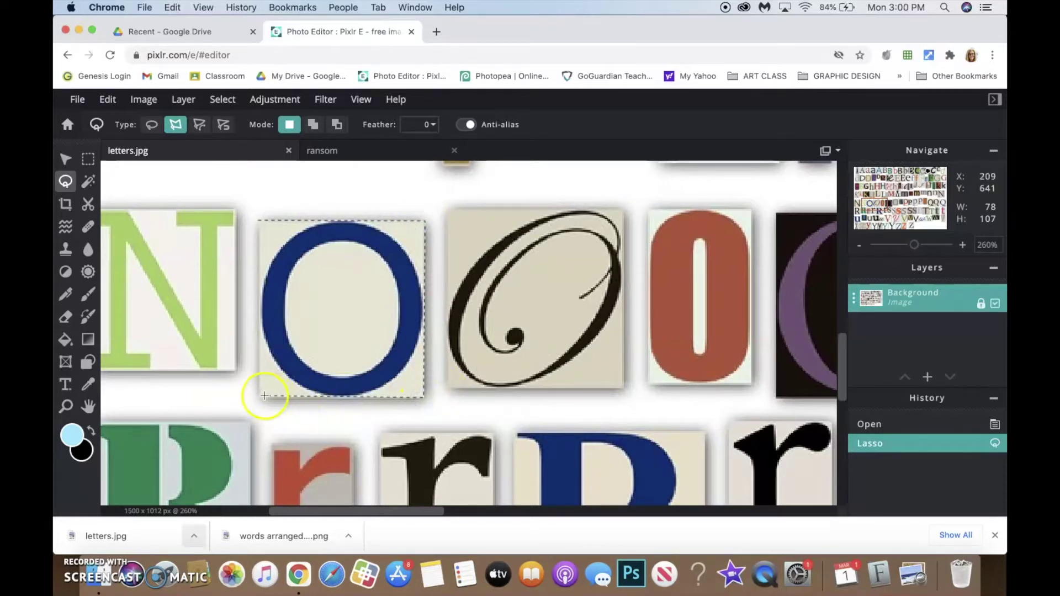
{"action": "left_click", "coordinate": [257, 220]}
{"action": "left_click", "coordinate": [379, 271]}
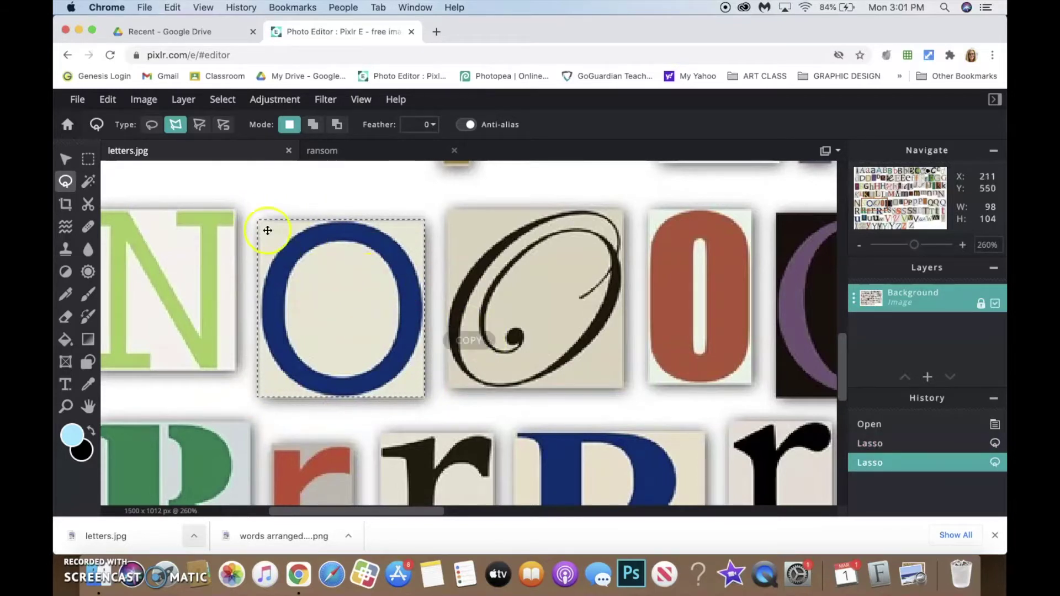
- Paste the blue O into the ransom image and move it just right of the y, to about X 1624, Y 1148
{"action": "left_click", "coordinate": [347, 151]}
{"action": "key", "text": "super+v"}
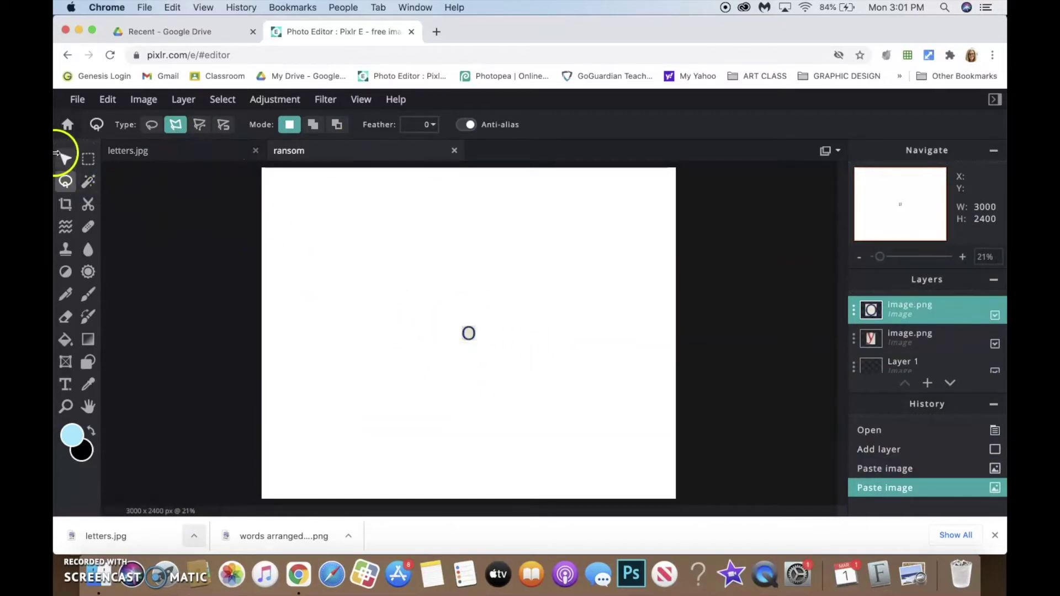
{"action": "left_click", "coordinate": [65, 159]}
{"action": "left_click_drag", "start_coordinate": [469, 333], "coordinate": [492, 331]}
{"action": "left_click", "coordinate": [787, 427]}
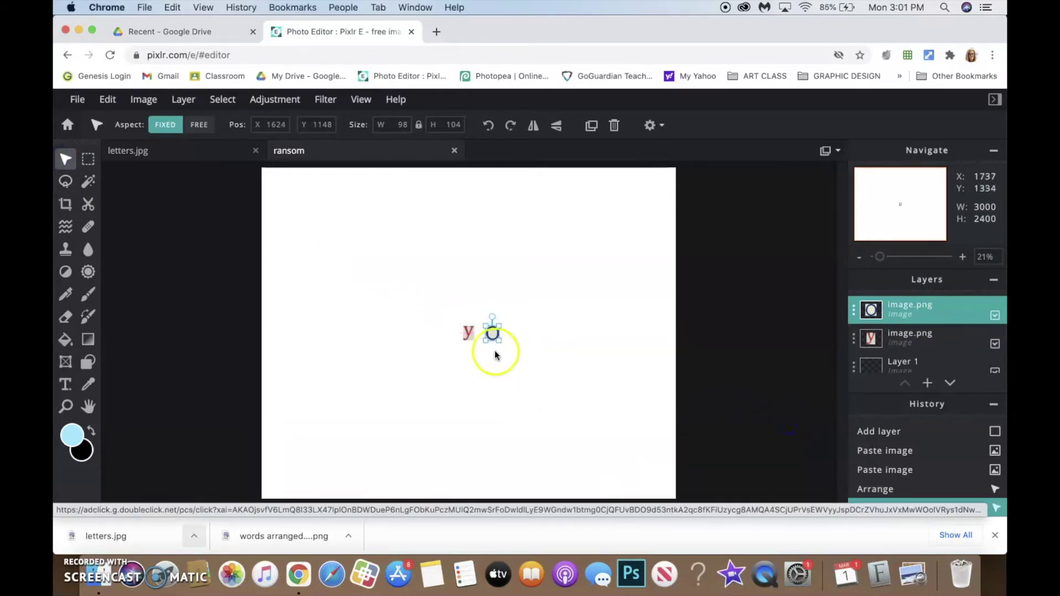
- Deselect the blue O in letters.jpg and check the selection commands
{"action": "left_click", "coordinate": [196, 154]}
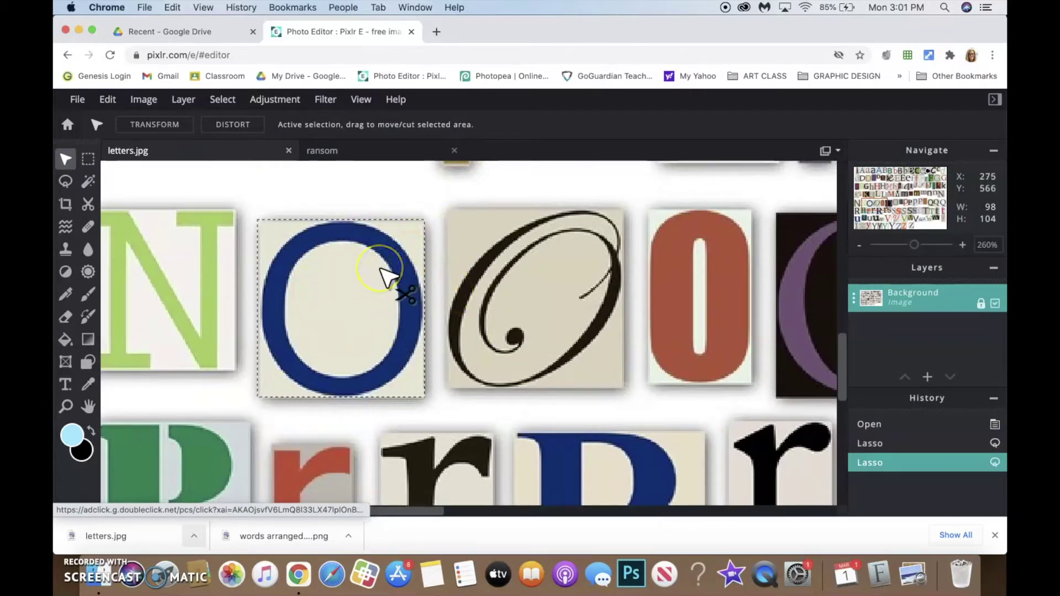
{"action": "key", "text": "super+d"}
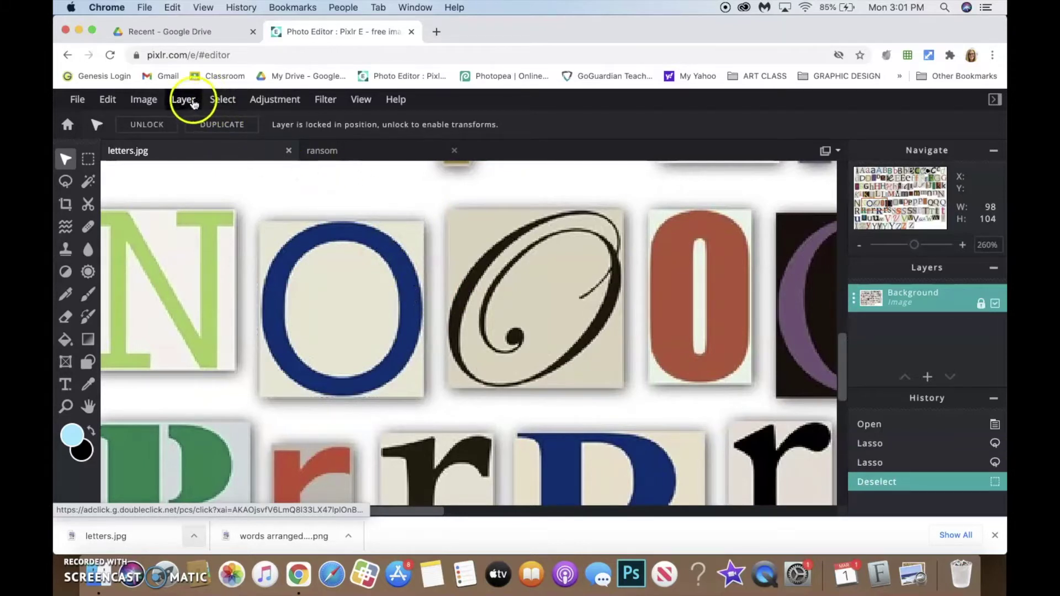
{"action": "left_click", "coordinate": [221, 100]}
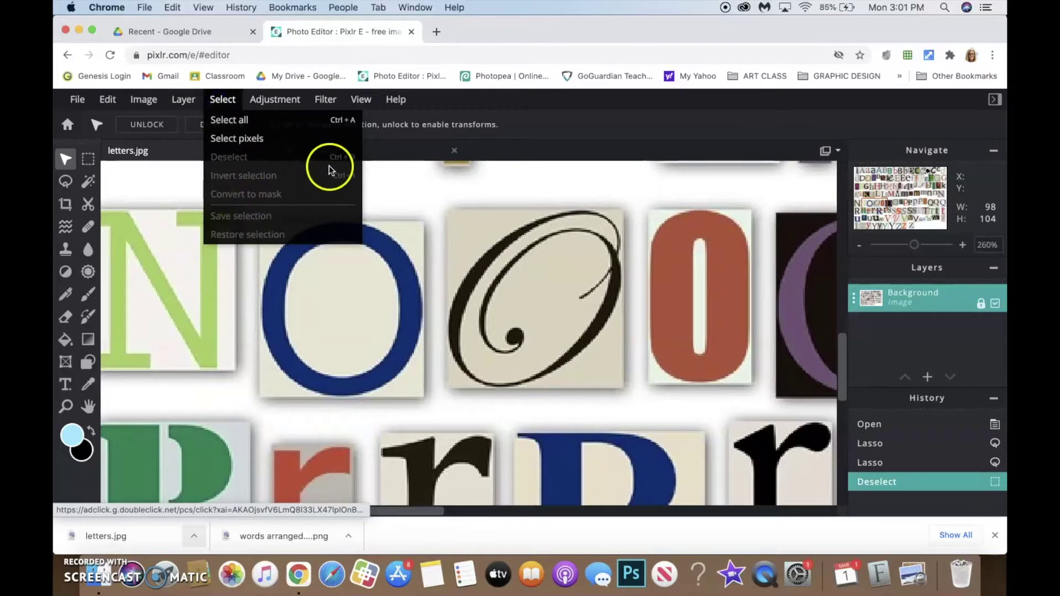
- Outline the blue letter u on white paper in letters.jpg with the polygonal lasso along its paper edges
{"action": "scroll", "coordinate": [369, 267], "scroll_direction": "down", "scroll_amount": 8}
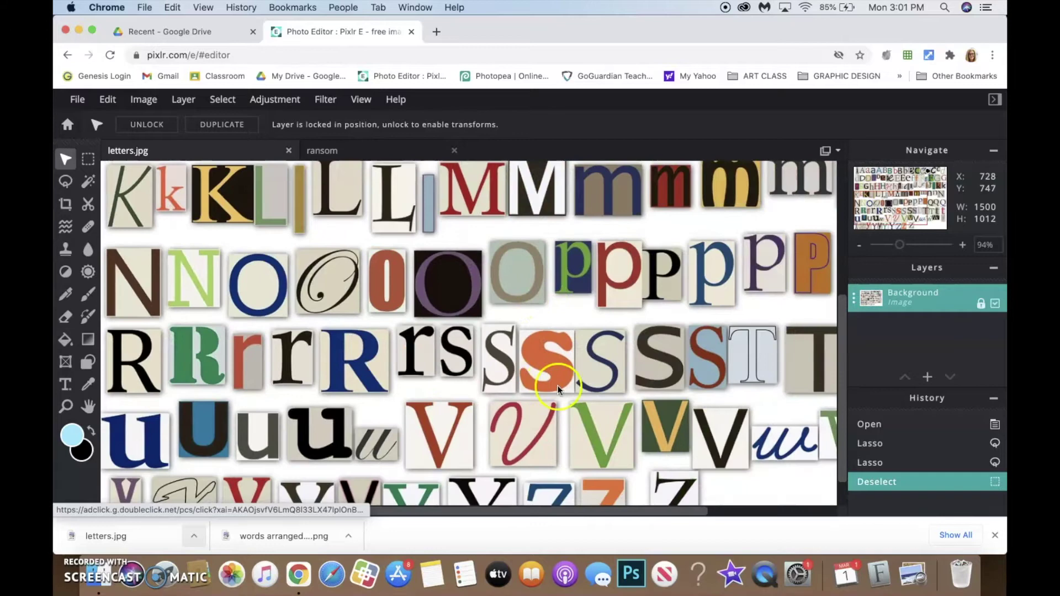
{"action": "scroll", "coordinate": [396, 393], "scroll_direction": "down", "scroll_amount": 3}
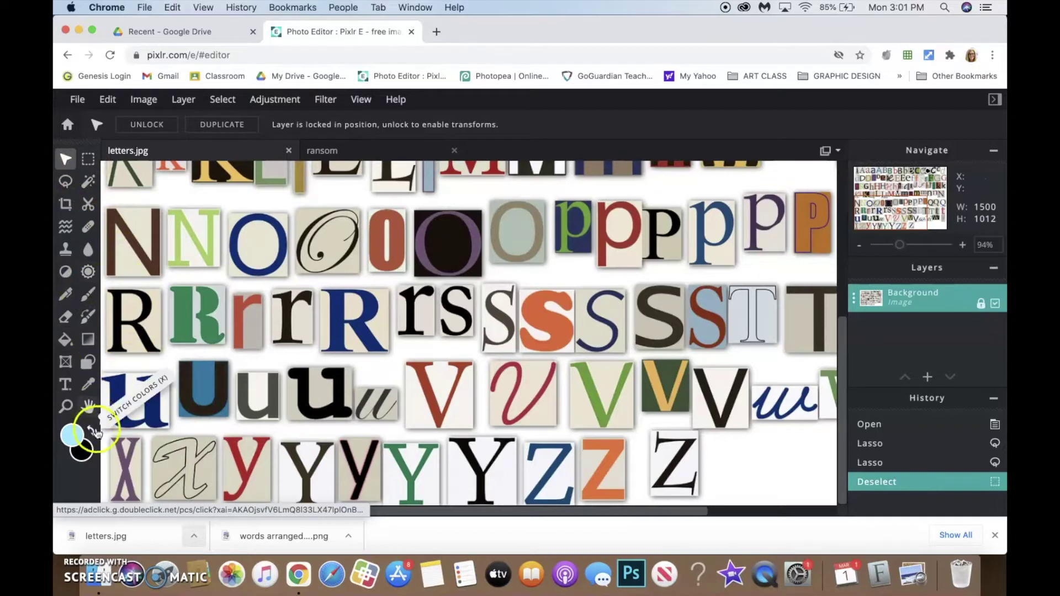
{"action": "left_click", "coordinate": [69, 409]}
{"action": "left_click", "coordinate": [143, 392]}
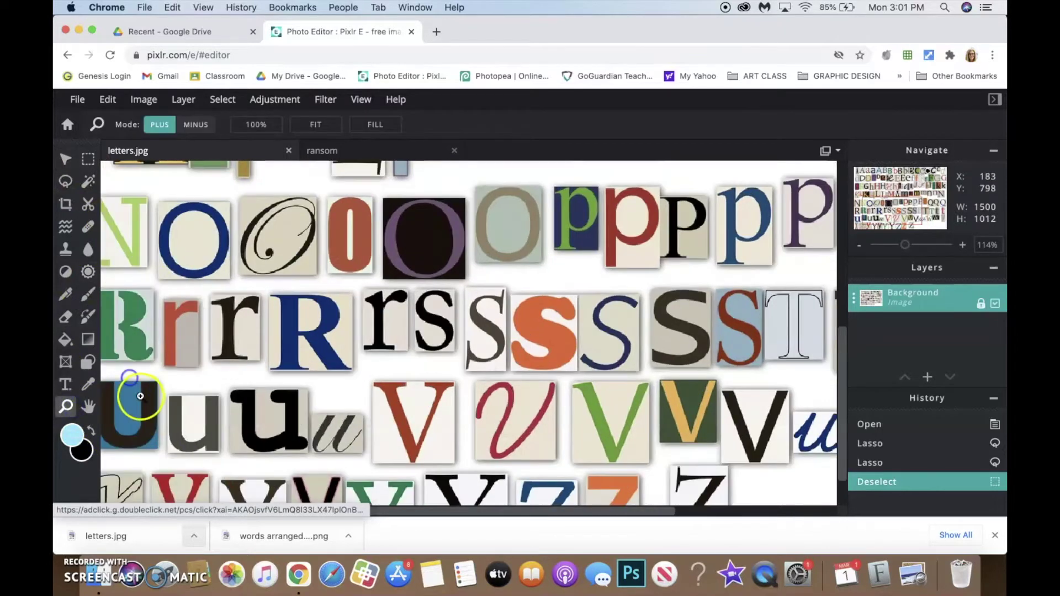
{"action": "left_click", "coordinate": [140, 393]}
{"action": "left_click", "coordinate": [146, 395]}
{"action": "left_click", "coordinate": [145, 397]}
{"action": "left_click_drag", "start_coordinate": [145, 397], "coordinate": [464, 283]}
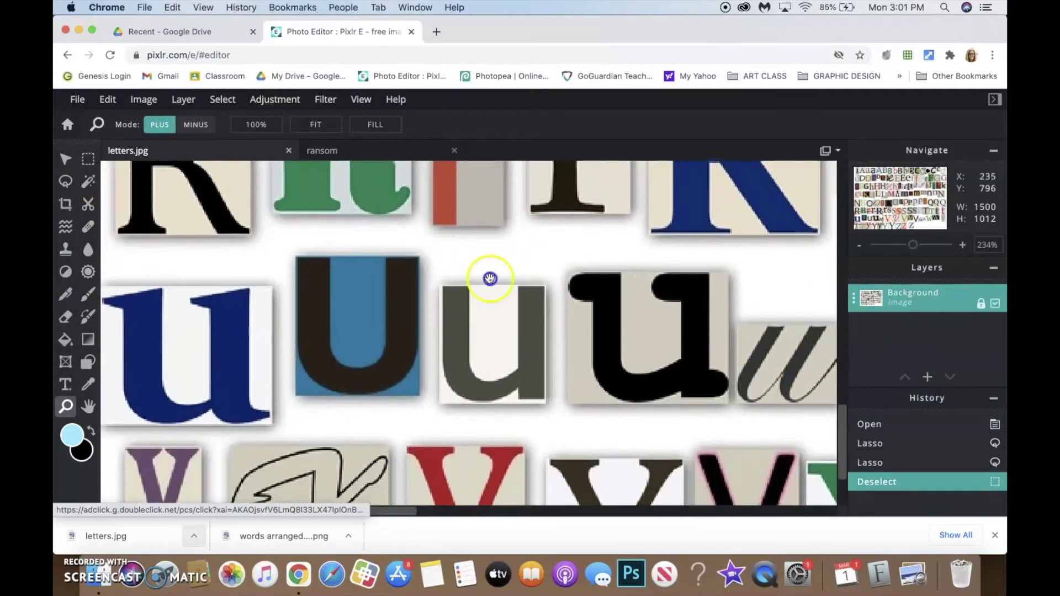
{"action": "left_click", "coordinate": [65, 181]}
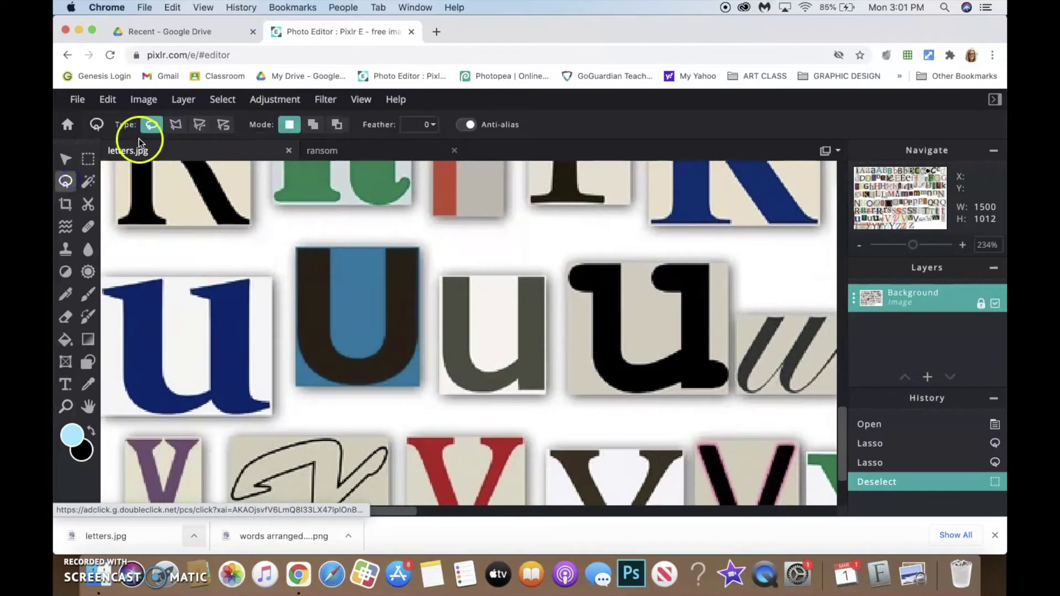
{"action": "left_click", "coordinate": [178, 126]}
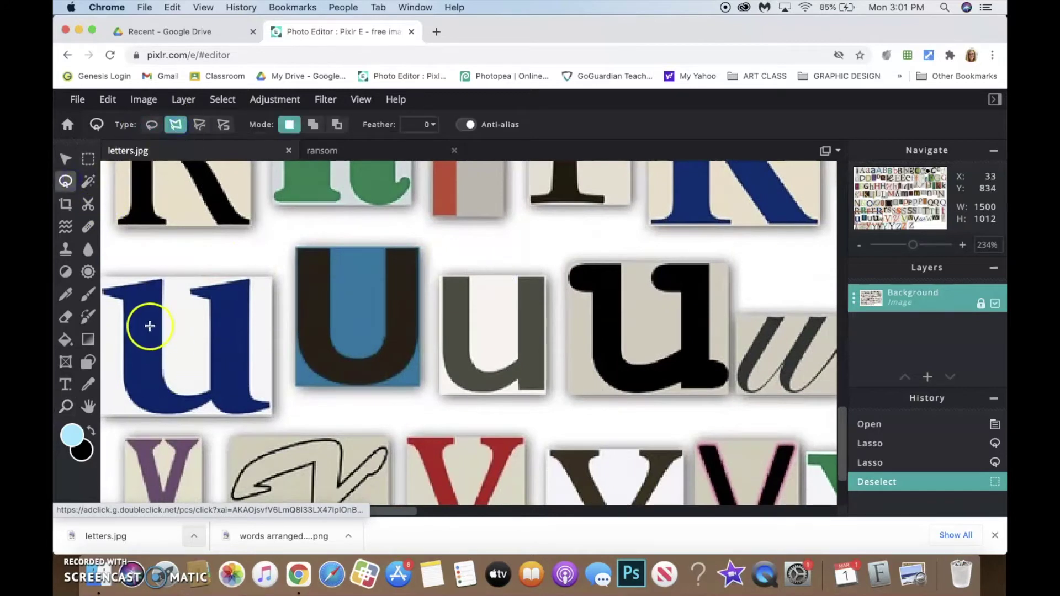
{"action": "left_click", "coordinate": [101, 275]}
{"action": "left_click", "coordinate": [253, 276]}
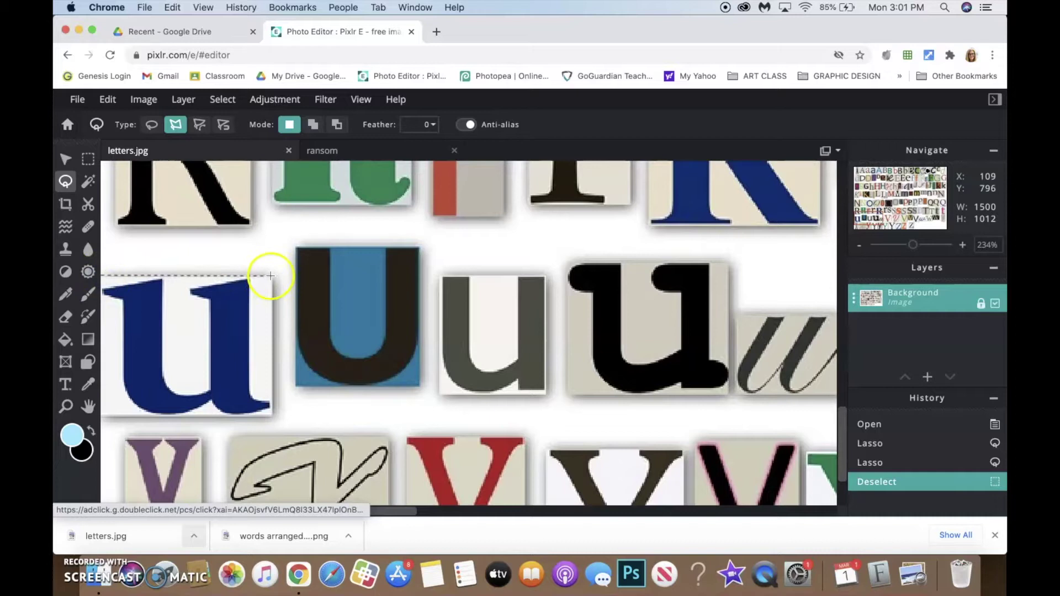
{"action": "left_click", "coordinate": [274, 276]}
{"action": "left_click", "coordinate": [283, 431]}
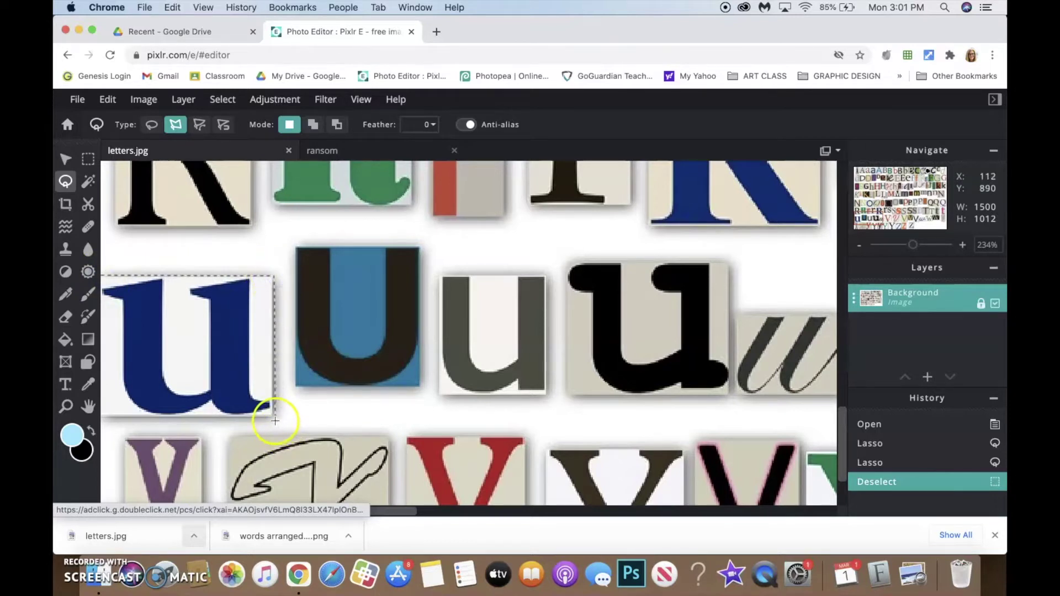
{"action": "left_click", "coordinate": [101, 416]}
{"action": "left_click", "coordinate": [102, 276]}
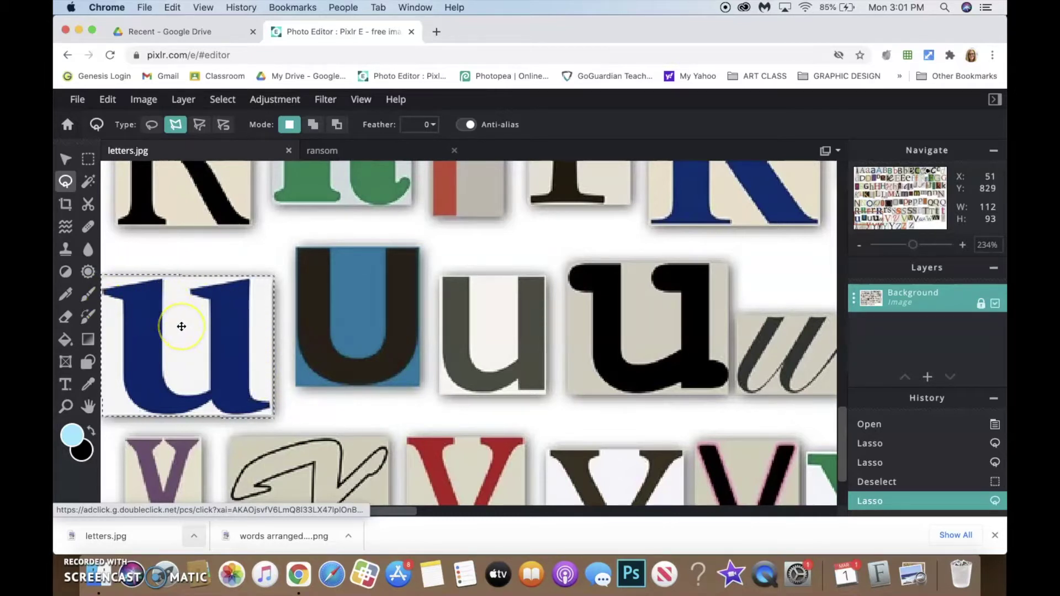
- Paste the copied blue u into the ransom image
{"action": "left_click", "coordinate": [320, 152]}
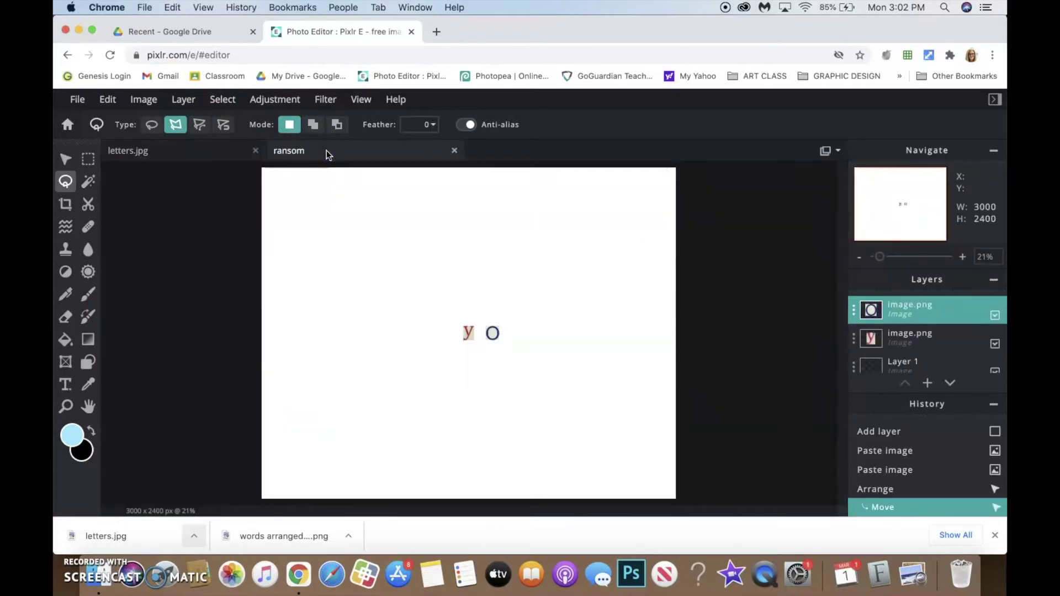
{"action": "key", "text": "super+v"}
{"action": "left_click_drag", "start_coordinate": [322, 217], "coordinate": [486, 322]}
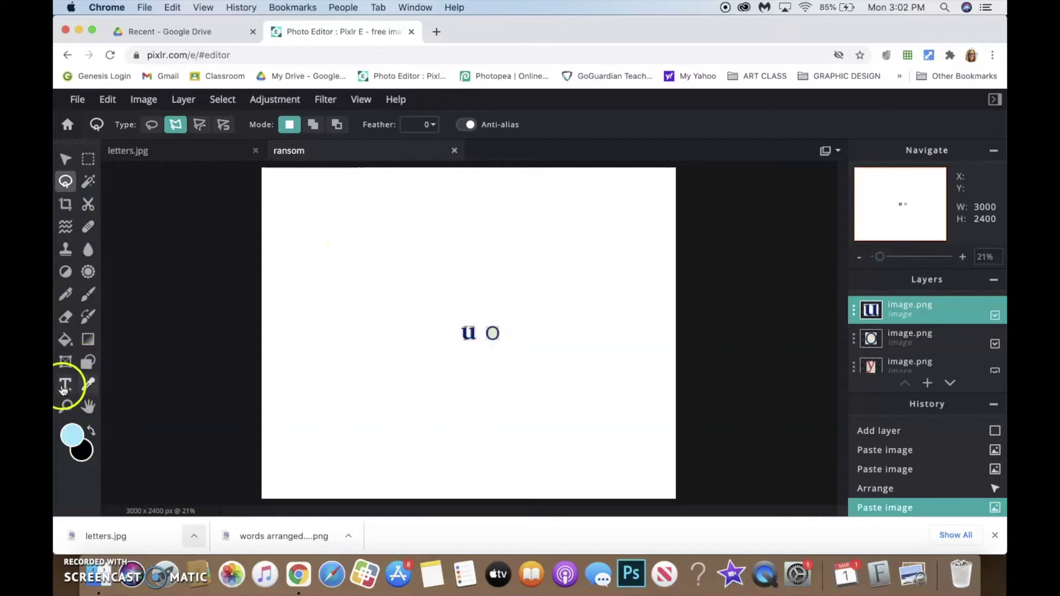
- Move the pasted u to the right of the O and arrange the y, O and u side by side to spell "you"
{"action": "left_click", "coordinate": [66, 408]}
{"action": "left_click", "coordinate": [478, 333]}
{"action": "left_click", "coordinate": [500, 333]}
{"action": "left_click", "coordinate": [515, 334]}
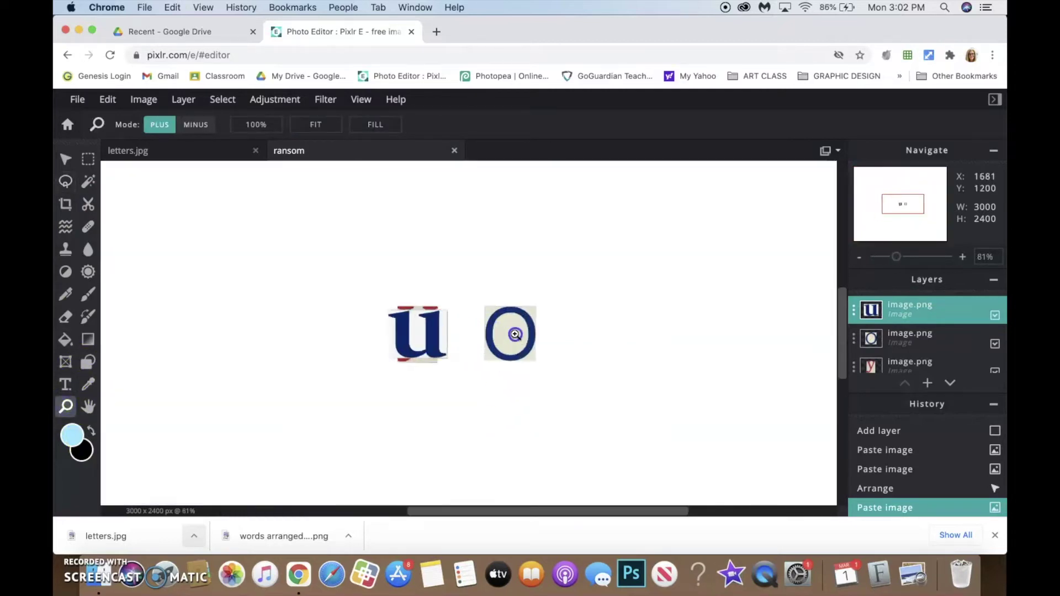
{"action": "left_click", "coordinate": [515, 334]}
{"action": "left_click", "coordinate": [515, 335]}
{"action": "left_click", "coordinate": [515, 334]}
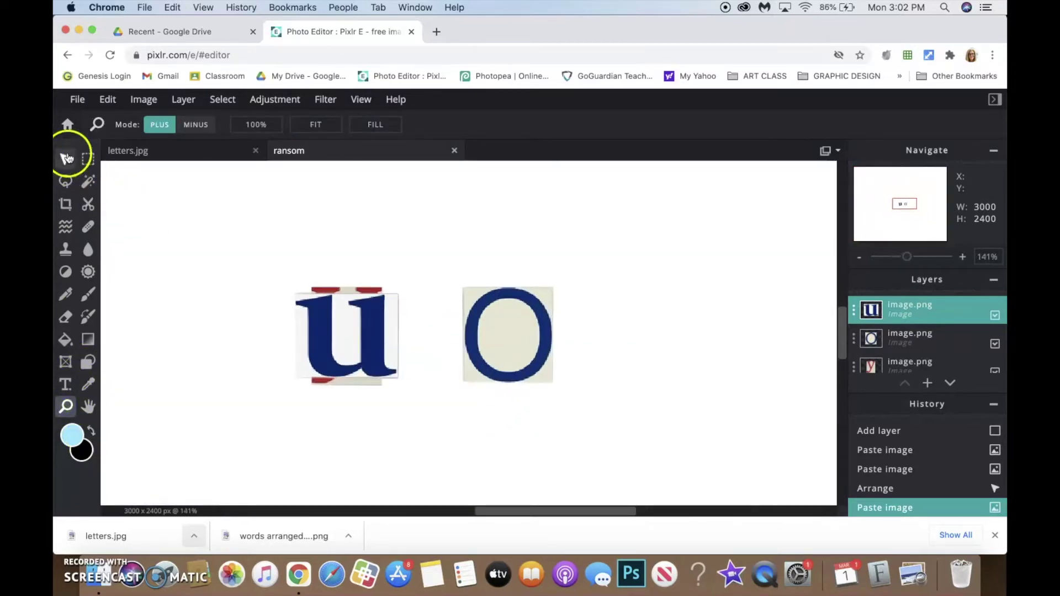
{"action": "left_click", "coordinate": [66, 159]}
{"action": "left_click_drag", "start_coordinate": [345, 326], "coordinate": [617, 339]}
{"action": "left_click_drag", "start_coordinate": [516, 343], "coordinate": [504, 333]}
{"action": "left_click_drag", "start_coordinate": [331, 343], "coordinate": [398, 336]}
{"action": "left_click_drag", "start_coordinate": [476, 333], "coordinate": [475, 339]}
{"action": "mouse_move", "coordinate": [589, 339]}
{"action": "left_mouse_down"}
{"action": "mouse_move", "coordinate": [573, 338]}
{"action": "mouse_move", "coordinate": [577, 325]}
{"action": "left_mouse_up"}
{"action": "left_click_drag", "start_coordinate": [424, 325], "coordinate": [492, 347]}
{"action": "left_click_drag", "start_coordinate": [580, 344], "coordinate": [586, 334]}
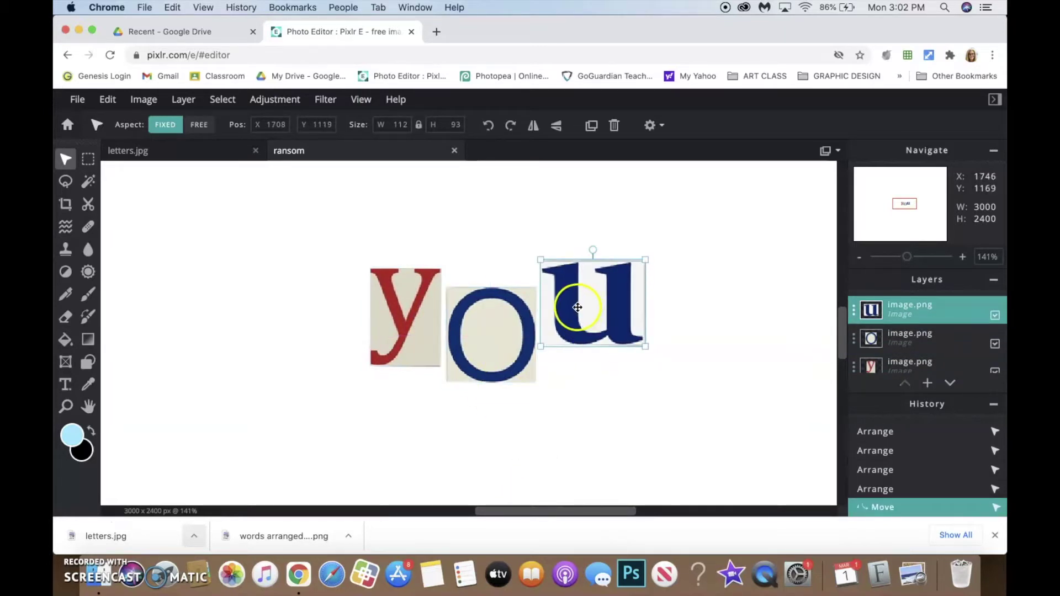
- Fine-tune the heights and spacing of the three letters, lowering the u to about X 1711, Y 1159
{"action": "left_click_drag", "start_coordinate": [573, 306], "coordinate": [571, 342]}
{"action": "left_click_drag", "start_coordinate": [379, 319], "coordinate": [388, 337]}
{"action": "left_click_drag", "start_coordinate": [559, 339], "coordinate": [568, 339]}
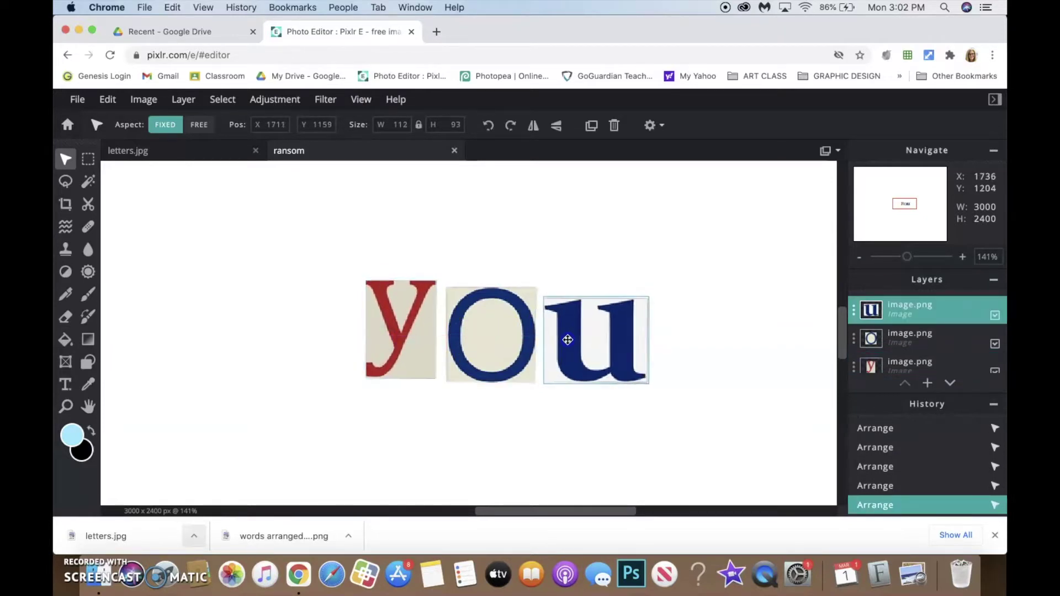
{"action": "left_click_drag", "start_coordinate": [471, 336], "coordinate": [471, 332]}
- Reposition the u beside the O, tilting the u clockwise and the O slightly counterclockwise
{"action": "left_click_drag", "start_coordinate": [562, 350], "coordinate": [658, 350]}
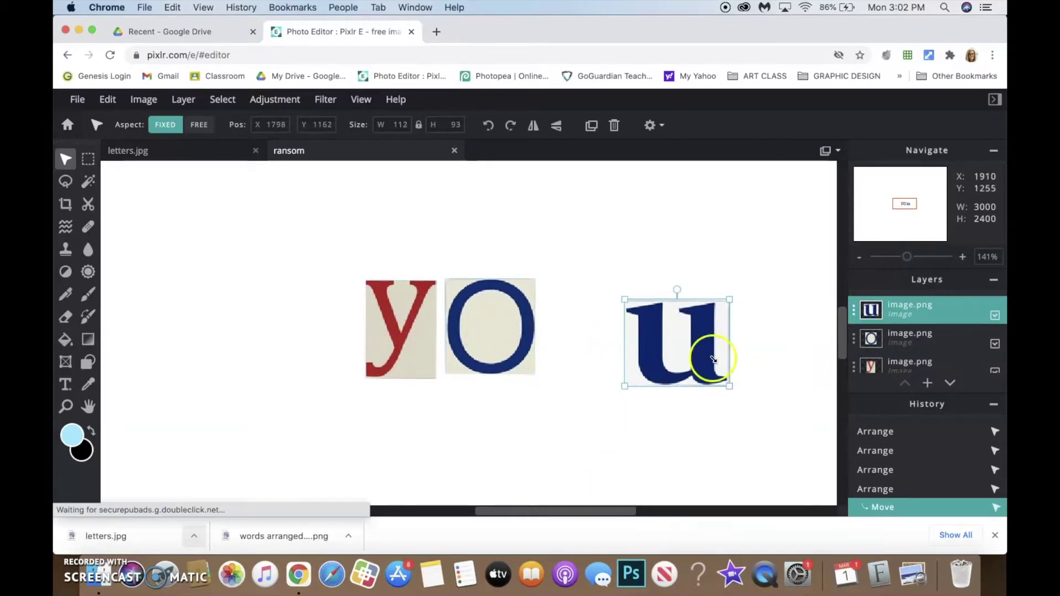
{"action": "left_click", "coordinate": [495, 336]}
{"action": "left_click_drag", "start_coordinate": [675, 355], "coordinate": [587, 343]}
{"action": "mouse_move", "coordinate": [608, 288]}
{"action": "left_mouse_down"}
{"action": "mouse_move", "coordinate": [596, 284]}
{"action": "mouse_move", "coordinate": [608, 281]}
{"action": "left_mouse_up"}
{"action": "left_click_drag", "start_coordinate": [504, 308], "coordinate": [488, 263]}
- Tilt the red y slightly clockwise and enlarge it to about 92 × 126
{"action": "left_click", "coordinate": [408, 321]}
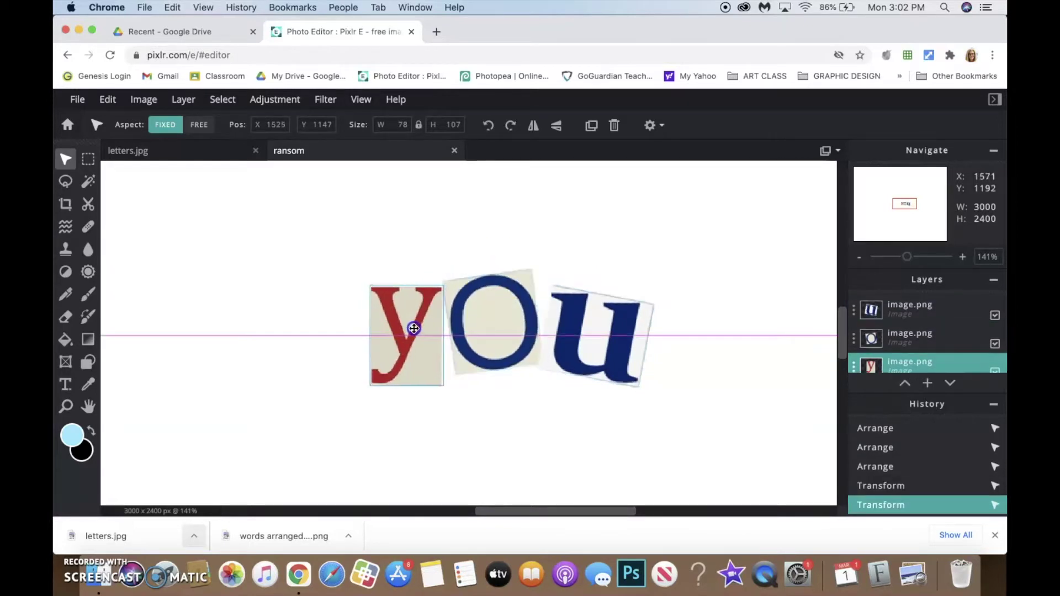
{"action": "left_click_drag", "start_coordinate": [409, 269], "coordinate": [416, 277]}
{"action": "left_click_drag", "start_coordinate": [422, 316], "coordinate": [422, 314]}
{"action": "left_click_drag", "start_coordinate": [384, 283], "coordinate": [368, 268]}
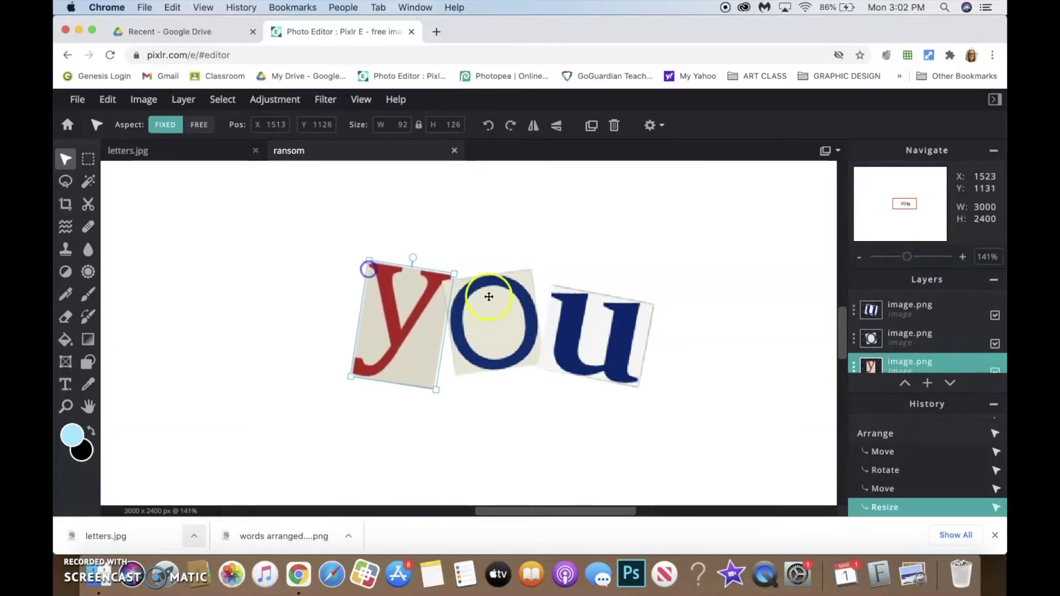
- Enlarge the blue u to about 143 × 126 and rotate it counterclockwise until it stands nearly upright
{"action": "left_click", "coordinate": [558, 304]}
{"action": "left_click_drag", "start_coordinate": [537, 387], "coordinate": [525, 397]}
{"action": "left_click_drag", "start_coordinate": [587, 353], "coordinate": [586, 352]}
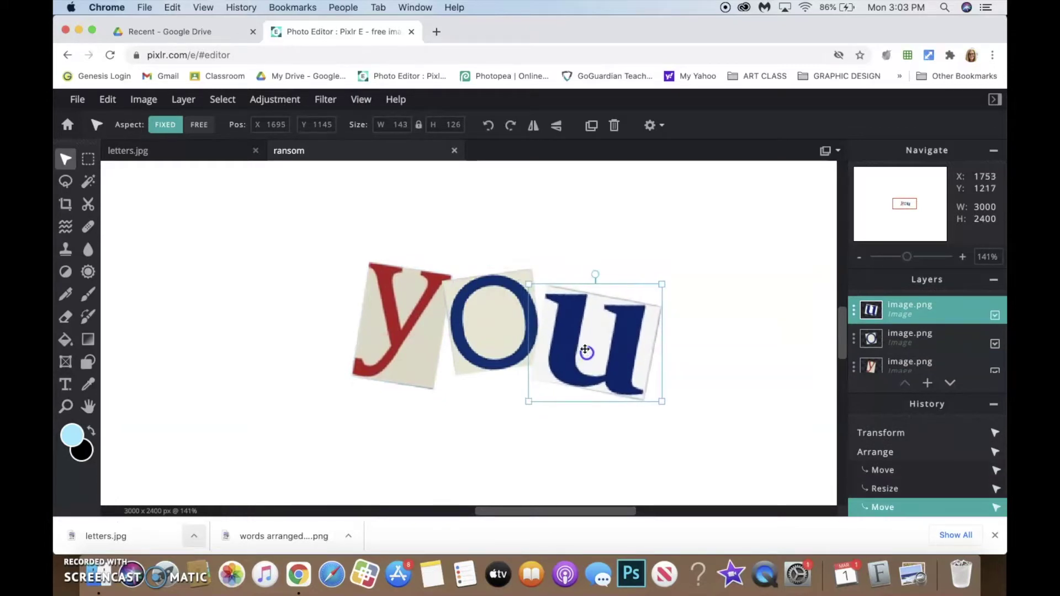
{"action": "left_click_drag", "start_coordinate": [598, 274], "coordinate": [588, 276]}
{"action": "left_click", "coordinate": [710, 230]}
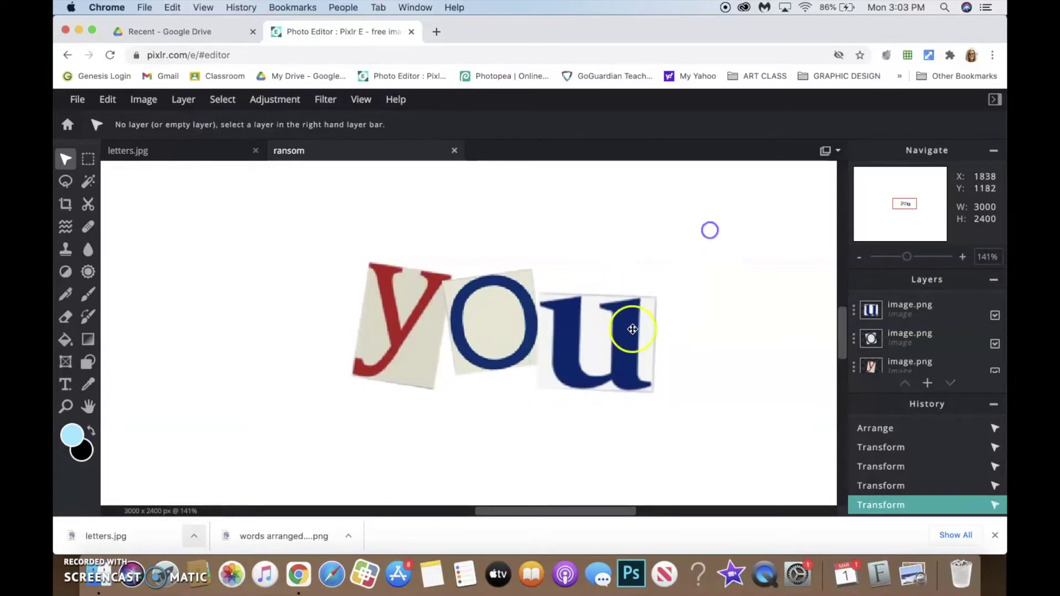
- Nudge the O to about X 1603, Y 1131 and the y to about X 1509, Y 1131
{"action": "left_click_drag", "start_coordinate": [433, 346], "coordinate": [429, 352]}
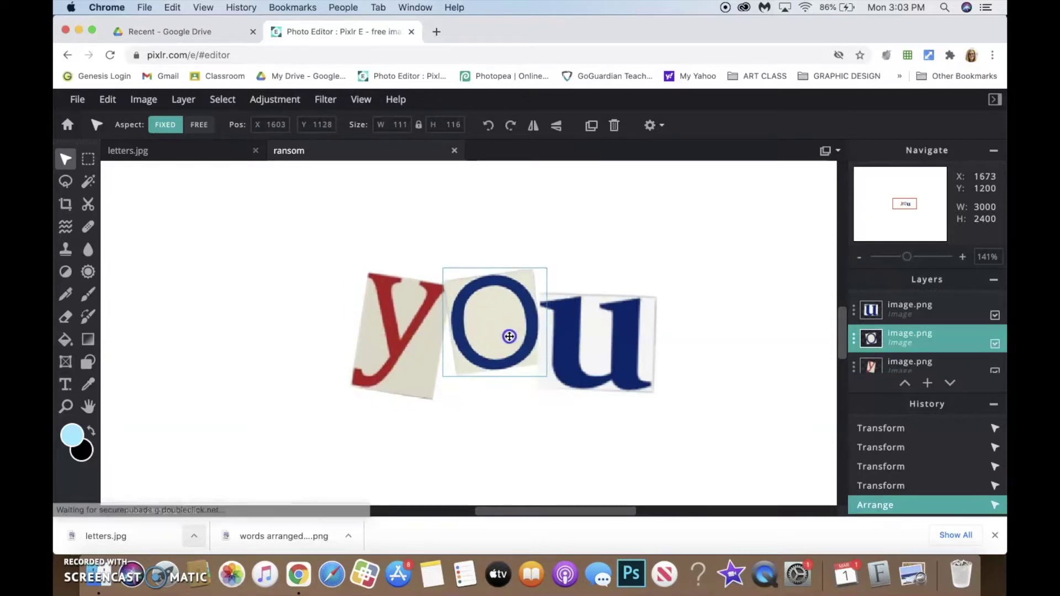
{"action": "left_click_drag", "start_coordinate": [512, 336], "coordinate": [494, 338]}
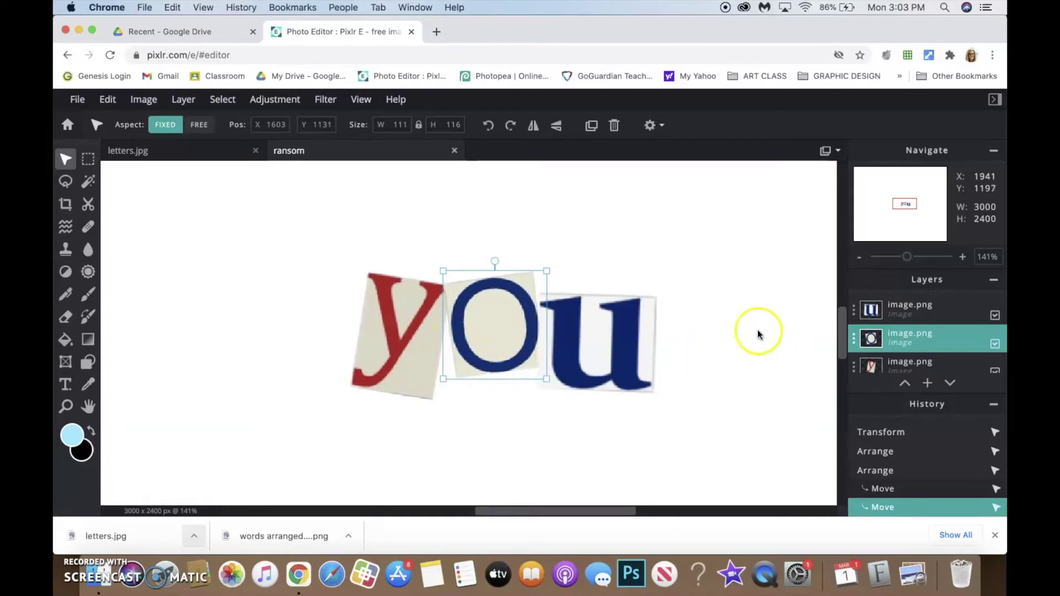
{"action": "left_click", "coordinate": [418, 335]}
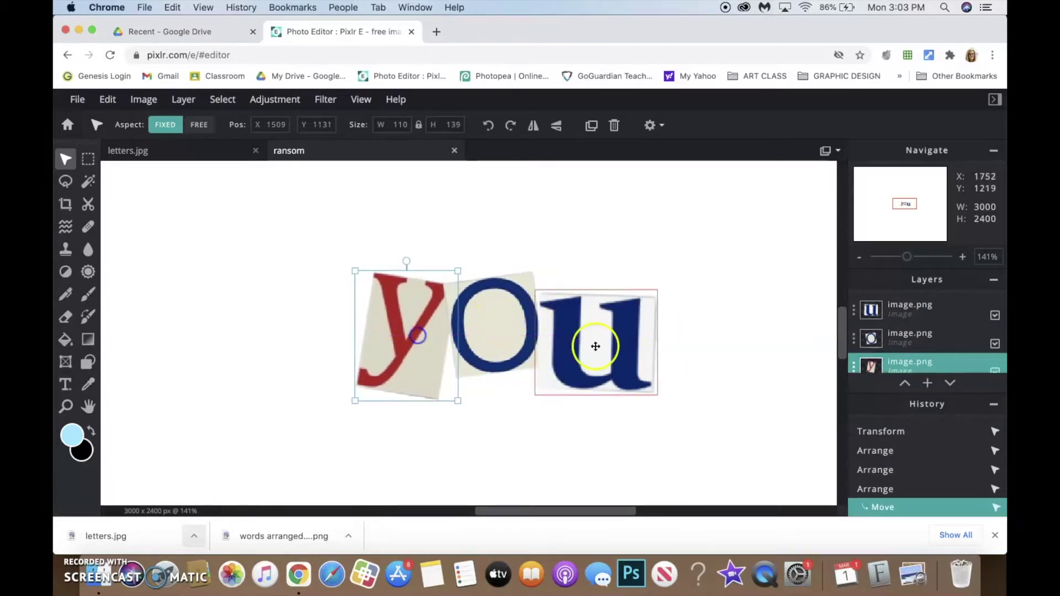
- Overlap the O onto the y at about X 1579, Y 1142, and try the y layer above the others before returning it below the O
{"action": "mouse_move", "coordinate": [472, 312]}
{"action": "left_mouse_down"}
{"action": "mouse_move", "coordinate": [467, 334]}
{"action": "mouse_move", "coordinate": [473, 326]}
{"action": "mouse_move", "coordinate": [461, 321]}
{"action": "left_mouse_up"}
{"action": "left_click", "coordinate": [493, 356]}
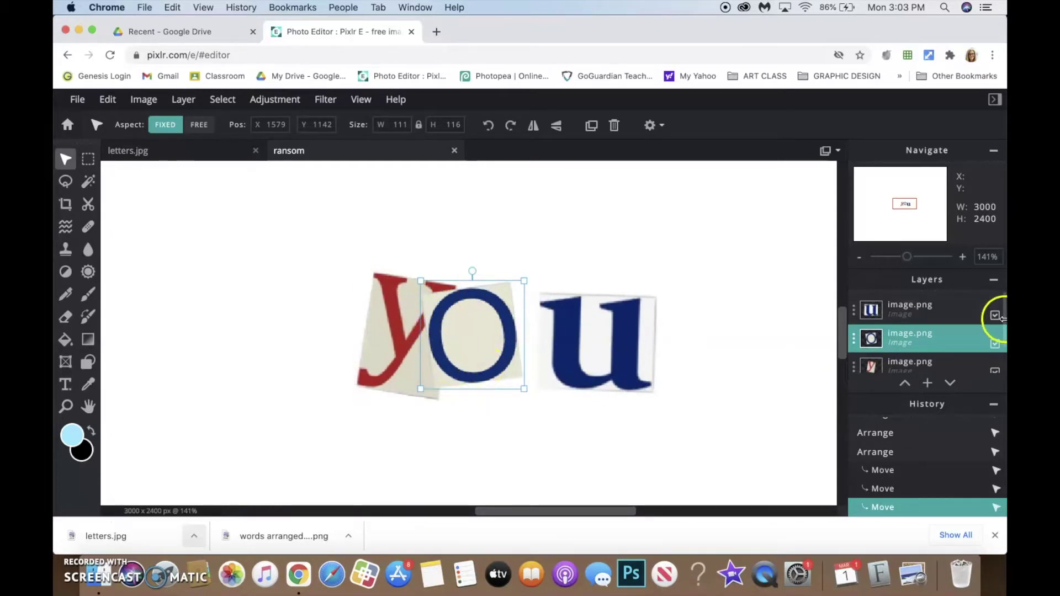
{"action": "scroll", "coordinate": [982, 349], "scroll_direction": "down", "scroll_amount": 1}
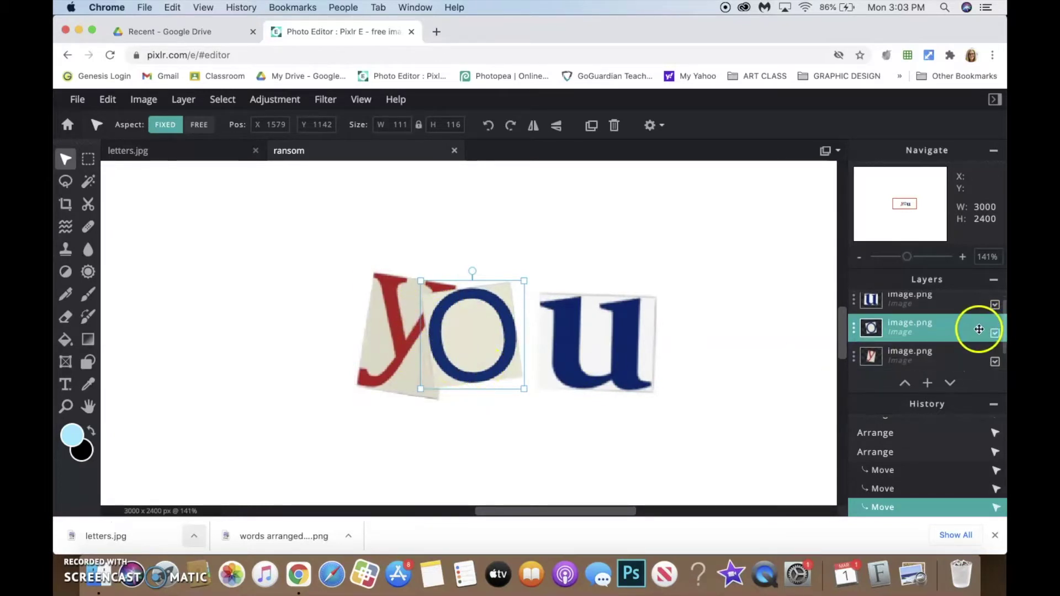
{"action": "scroll", "coordinate": [977, 328], "scroll_direction": "up", "scroll_amount": 1}
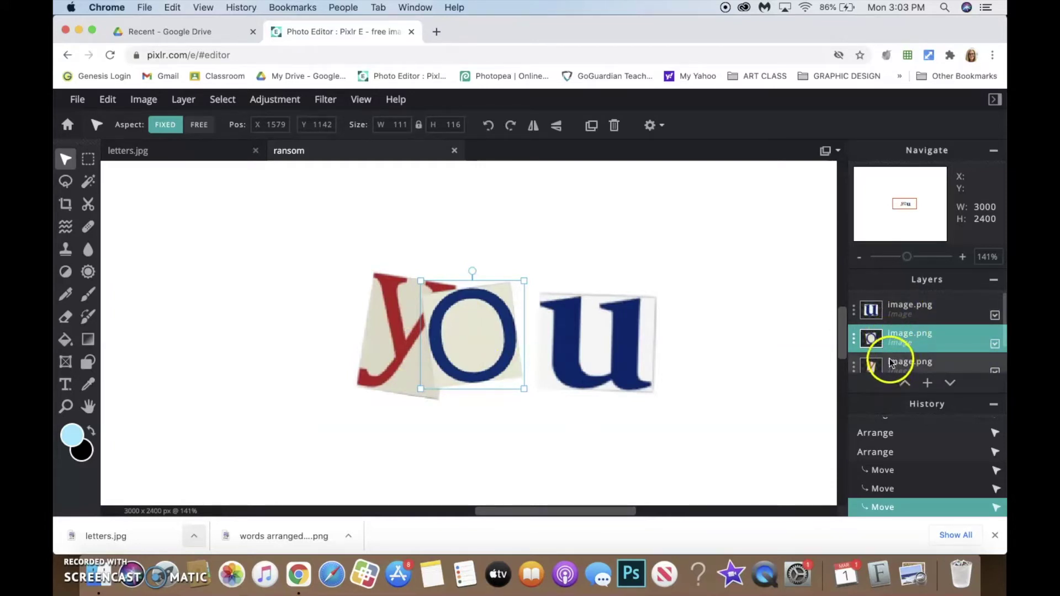
{"action": "left_click_drag", "start_coordinate": [898, 363], "coordinate": [900, 305]}
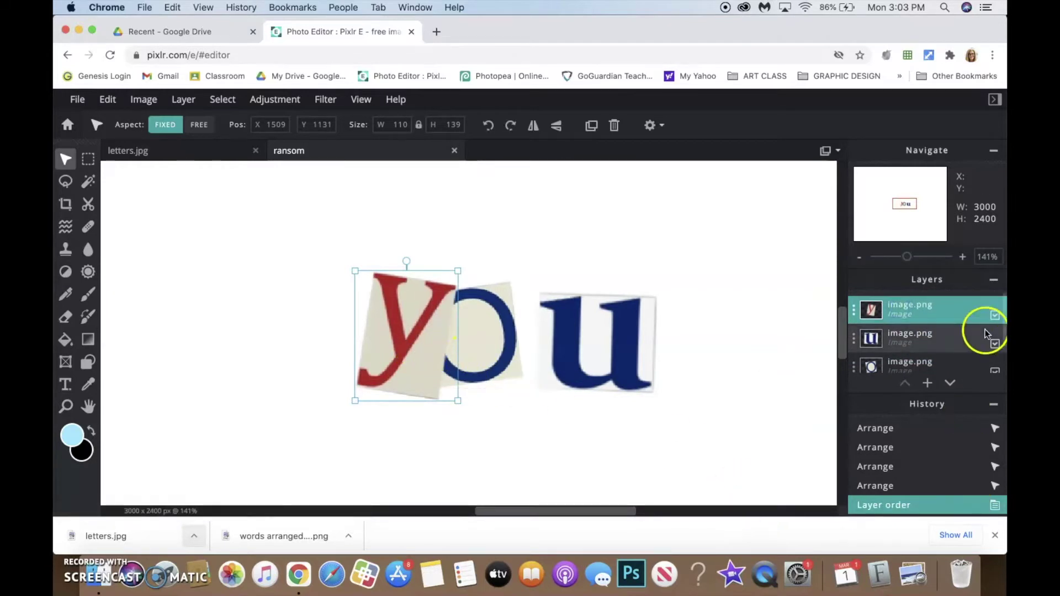
{"action": "left_click_drag", "start_coordinate": [946, 310], "coordinate": [942, 364]}
- Move the O into the gap between the y and u, and place the u at about X 1707, Y 1144 with a slight clockwise tilt
{"action": "mouse_move", "coordinate": [508, 366]}
{"action": "left_mouse_down"}
{"action": "mouse_move", "coordinate": [516, 360]}
{"action": "mouse_move", "coordinate": [529, 371]}
{"action": "left_mouse_up"}
{"action": "left_click_drag", "start_coordinate": [657, 343], "coordinate": [651, 343]}
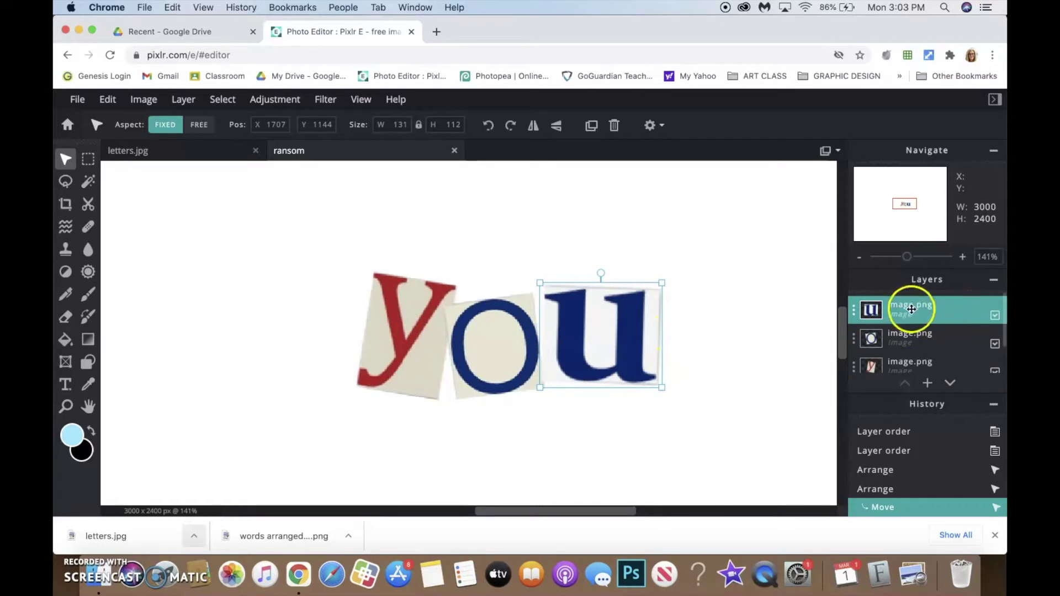
{"action": "left_click_drag", "start_coordinate": [600, 274], "coordinate": [602, 274]}
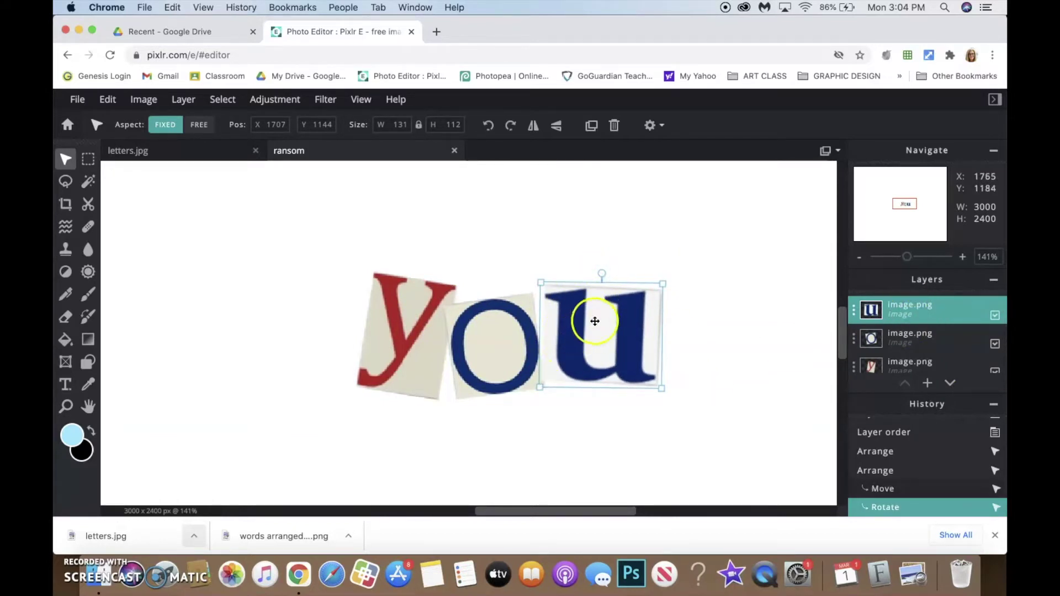
- Start a Color lookup on the u and try several gradient presets, including dark red, orange, green-to-blue and black-to-white
{"action": "left_click", "coordinate": [285, 100]}
{"action": "left_click_drag", "start_coordinate": [285, 103], "coordinate": [276, 260]}
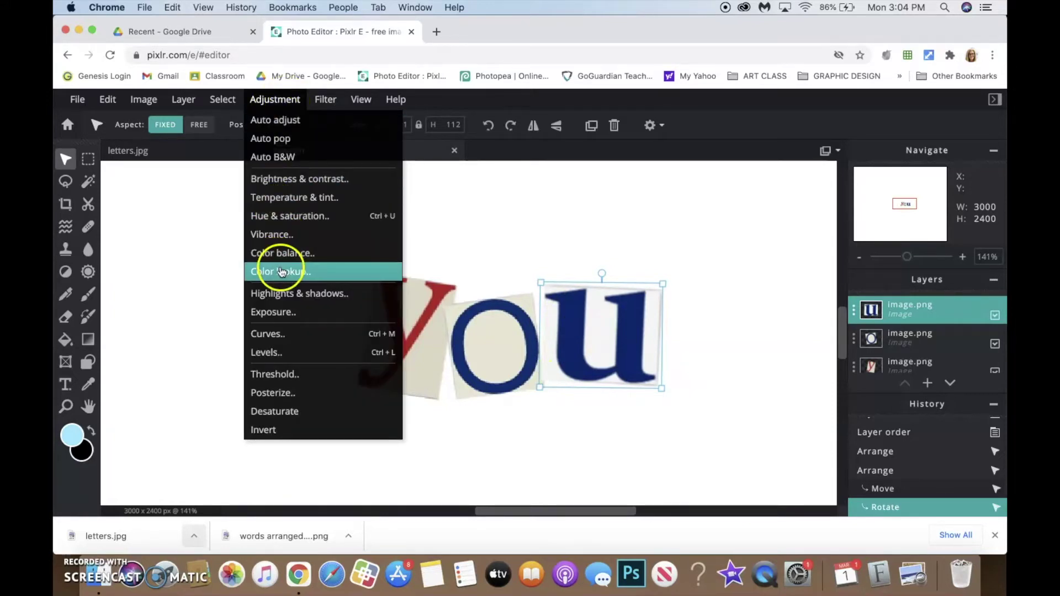
{"action": "left_click", "coordinate": [281, 271]}
{"action": "left_click_drag", "start_coordinate": [521, 160], "coordinate": [243, 163]}
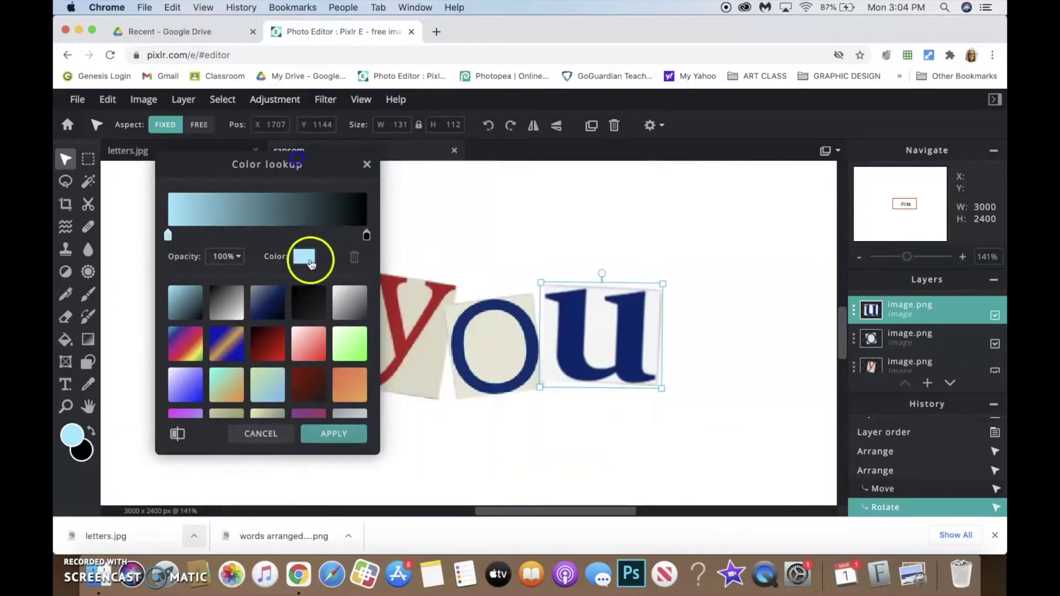
{"action": "left_click", "coordinate": [357, 302]}
{"action": "left_click", "coordinate": [350, 346]}
{"action": "left_click", "coordinate": [321, 386]}
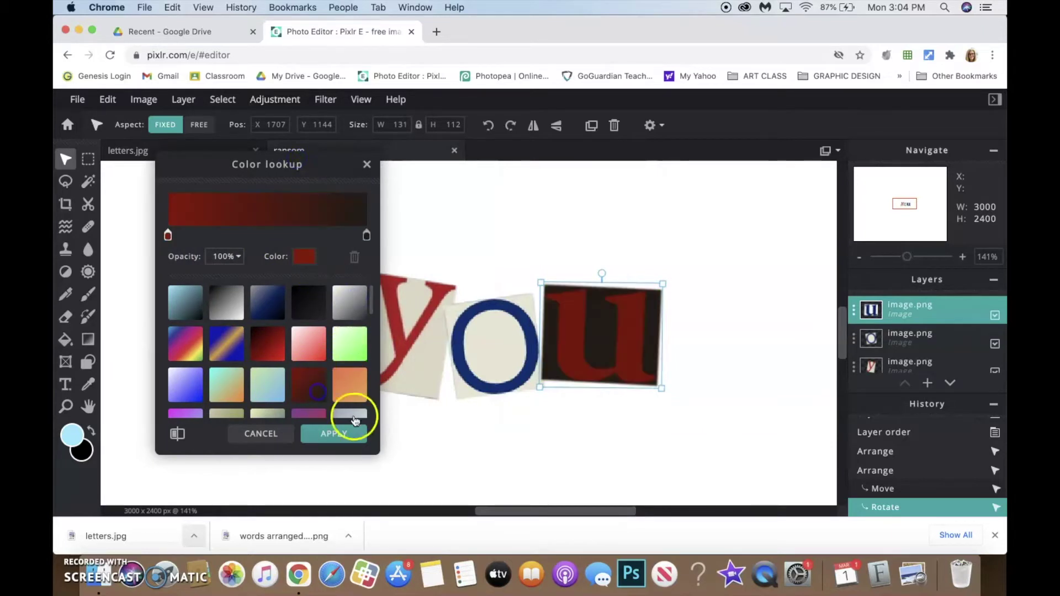
{"action": "left_click", "coordinate": [353, 396]}
{"action": "left_click", "coordinate": [312, 393]}
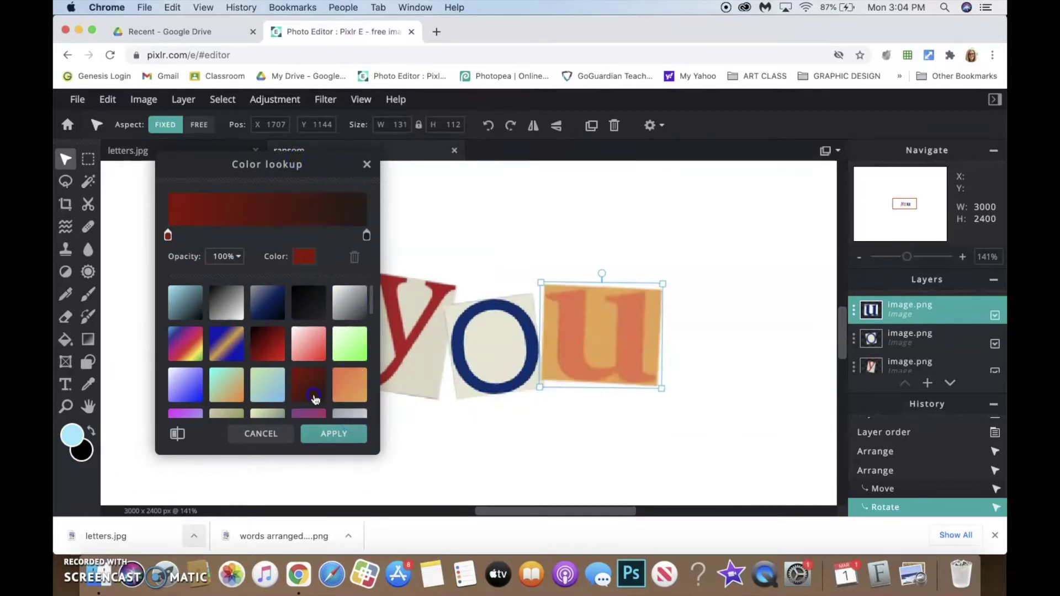
{"action": "left_click", "coordinate": [276, 393]}
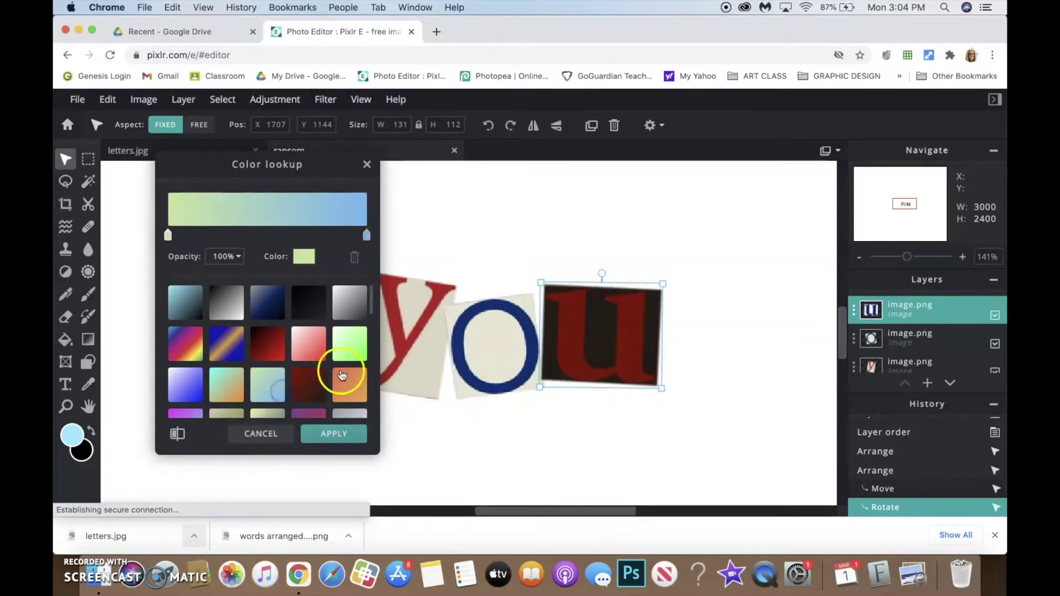
{"action": "left_click", "coordinate": [231, 347]}
{"action": "left_click", "coordinate": [231, 307]}
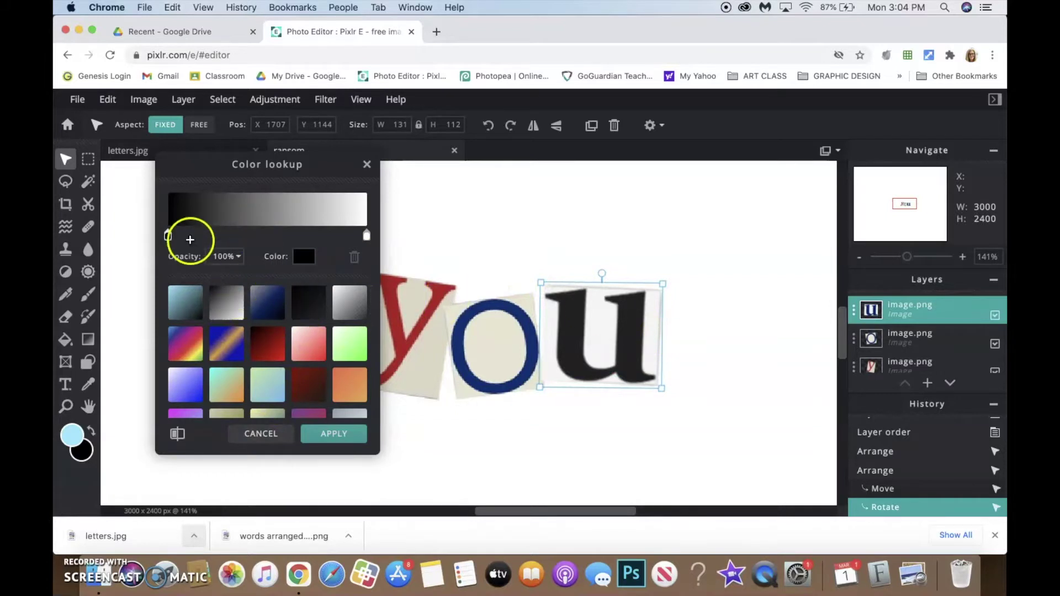
- Give the u a white-to-black lookup gradient with both stops moved inward, change the white stop to #D1BBBB, and apply it
{"action": "left_click_drag", "start_coordinate": [168, 235], "coordinate": [241, 236]}
{"action": "left_click_drag", "start_coordinate": [366, 235], "coordinate": [326, 243]}
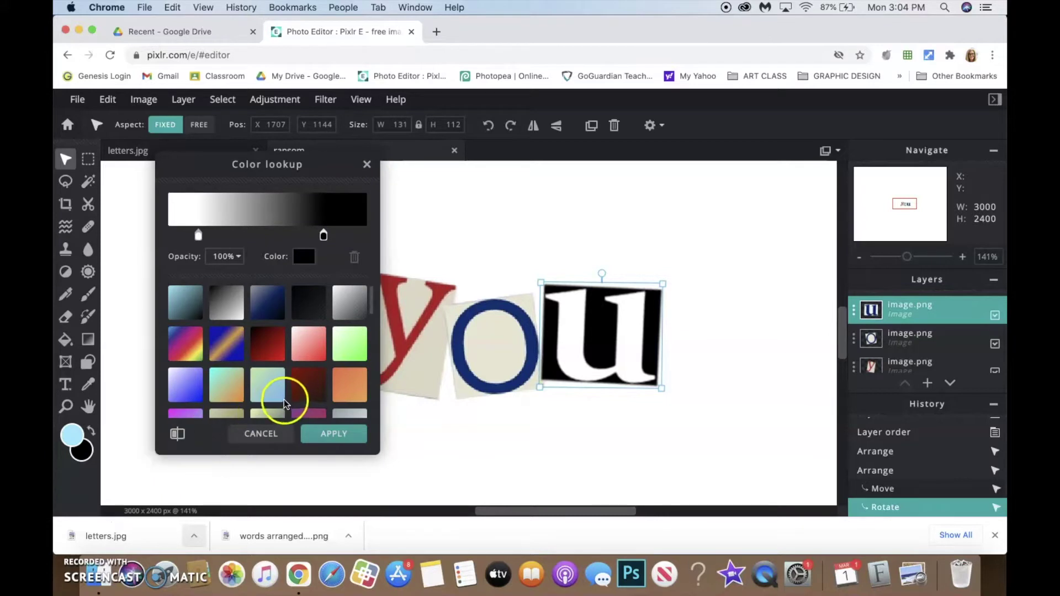
{"action": "left_click", "coordinate": [197, 239]}
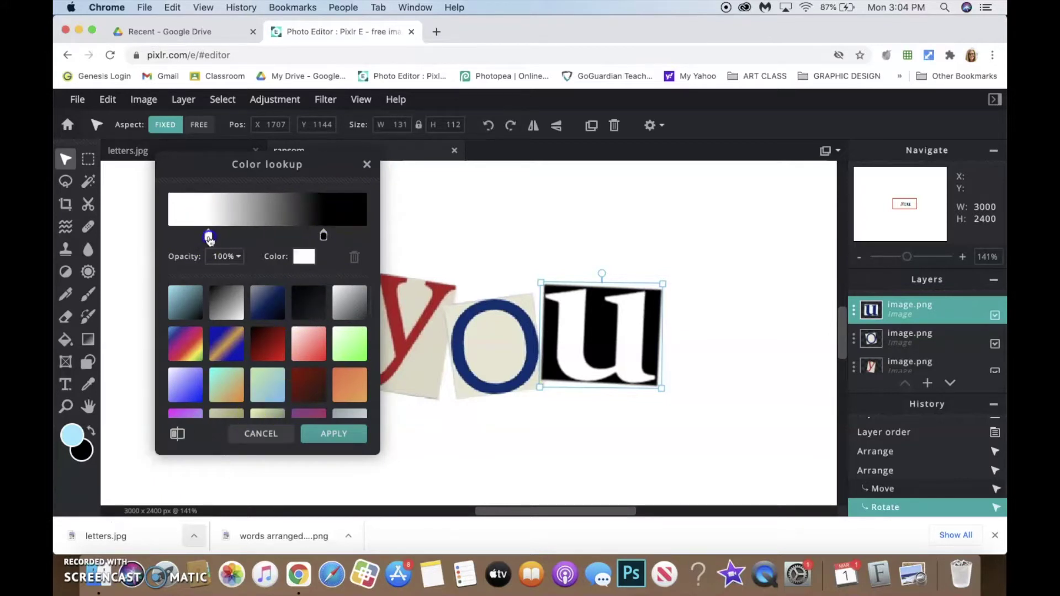
{"action": "left_click", "coordinate": [304, 256]}
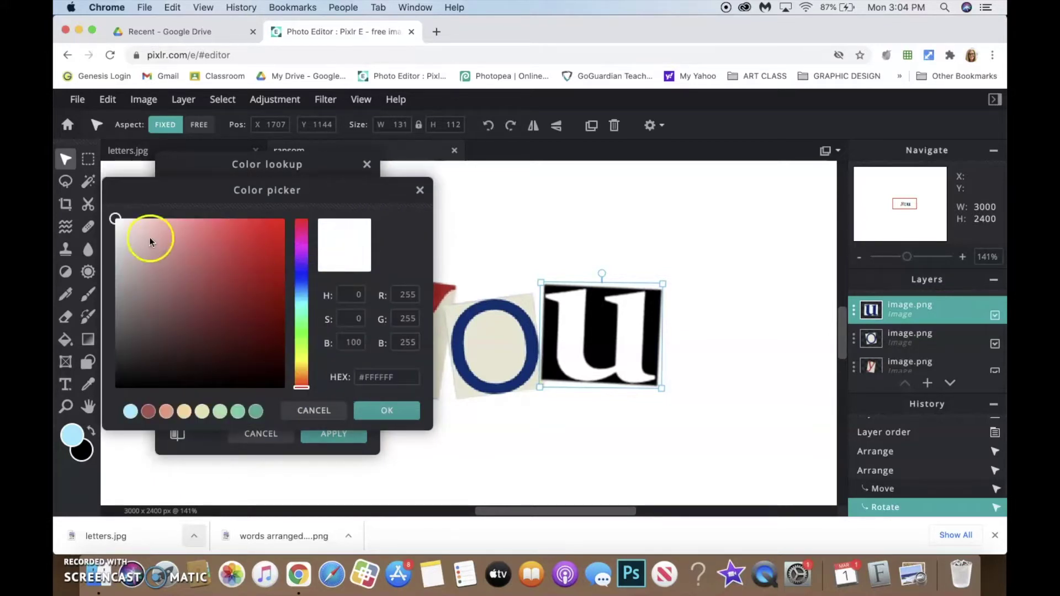
{"action": "left_click_drag", "start_coordinate": [149, 238], "coordinate": [132, 252]}
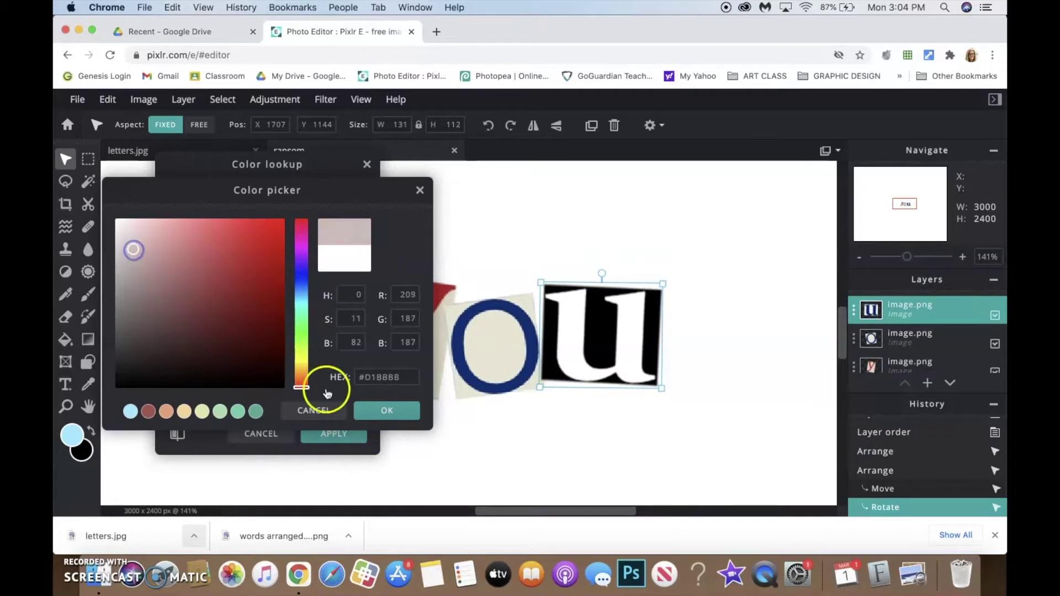
{"action": "left_click", "coordinate": [370, 410]}
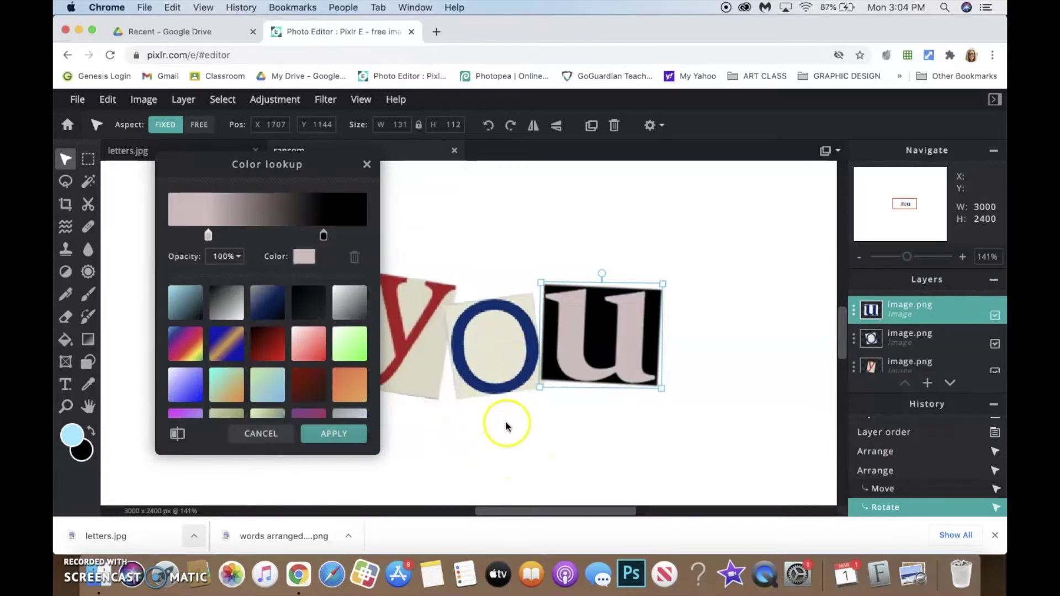
{"action": "left_click", "coordinate": [336, 433]}
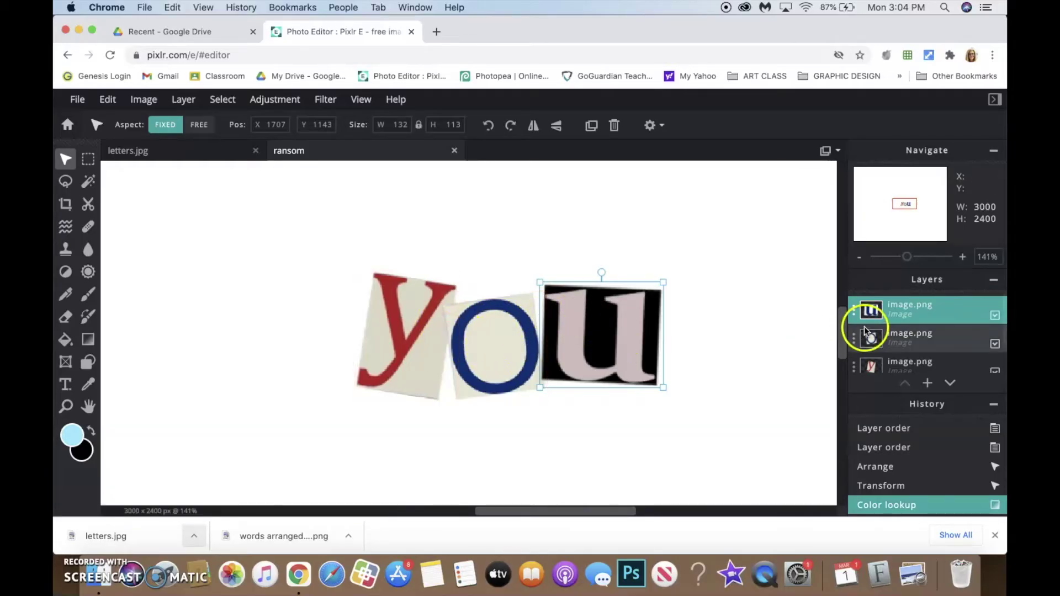
- Shift the y, O and u up and to the left as a closely spaced word, placing the u at about X 1570, Y 1108
{"action": "scroll", "coordinate": [957, 329], "scroll_direction": "down", "scroll_amount": 1}
{"action": "scroll", "coordinate": [955, 326], "scroll_direction": "down", "scroll_amount": 2}
{"action": "scroll", "coordinate": [955, 325], "scroll_direction": "up", "scroll_amount": 2}
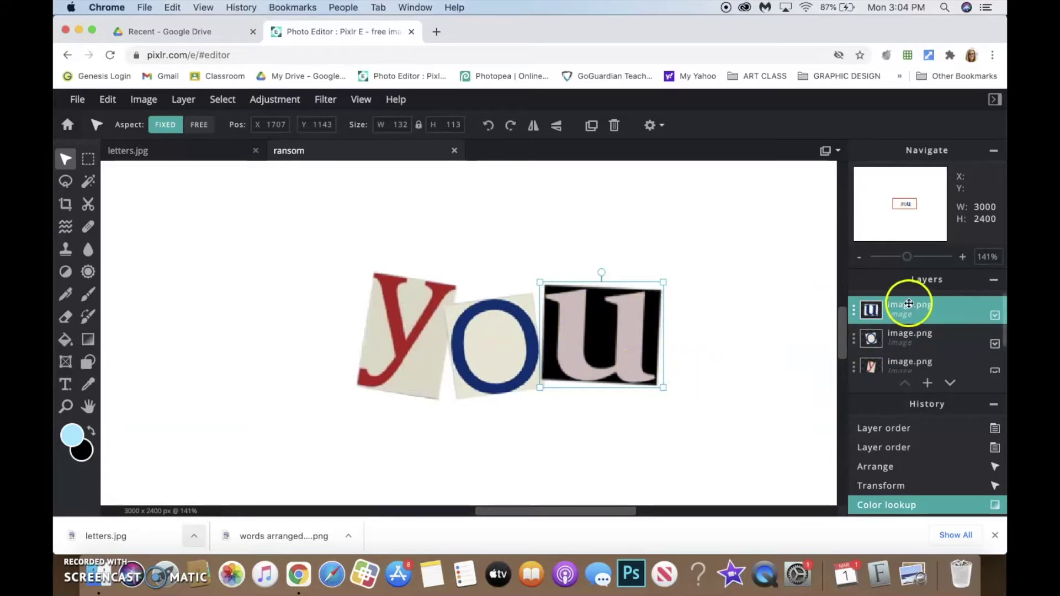
{"action": "left_click", "coordinate": [511, 351]}
{"action": "left_click_drag", "start_coordinate": [515, 348], "coordinate": [514, 345]}
{"action": "left_click", "coordinate": [555, 339]}
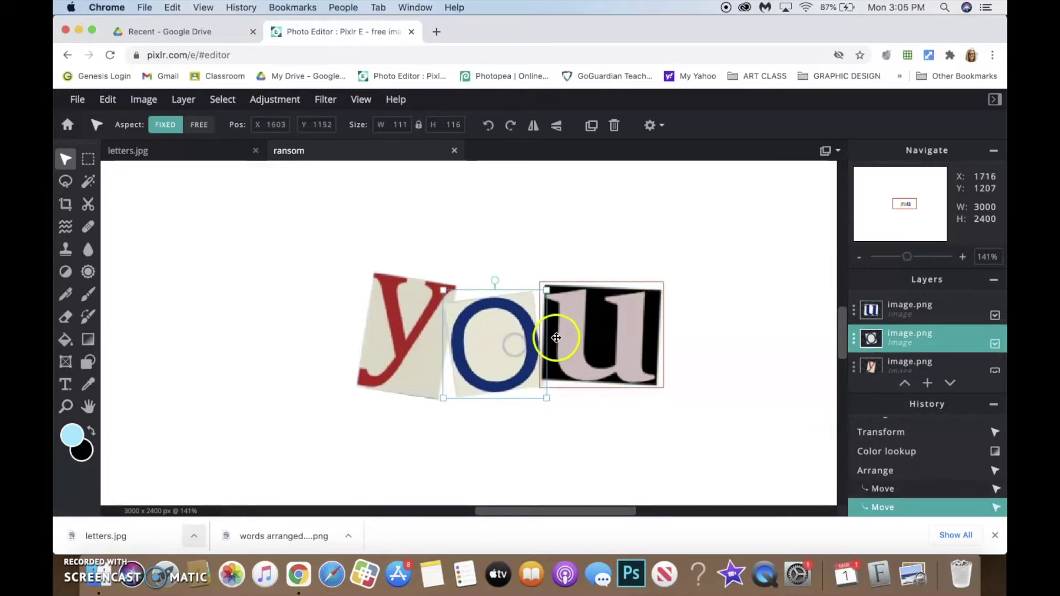
{"action": "left_click_drag", "start_coordinate": [426, 339], "coordinate": [302, 301]}
{"action": "left_click_drag", "start_coordinate": [478, 333], "coordinate": [367, 306]}
{"action": "left_click_drag", "start_coordinate": [585, 331], "coordinate": [490, 325]}
- Move the u layer below the O and tuck the u against the O at about X 1566, Y 1101
{"action": "left_click_drag", "start_coordinate": [889, 307], "coordinate": [898, 338]}
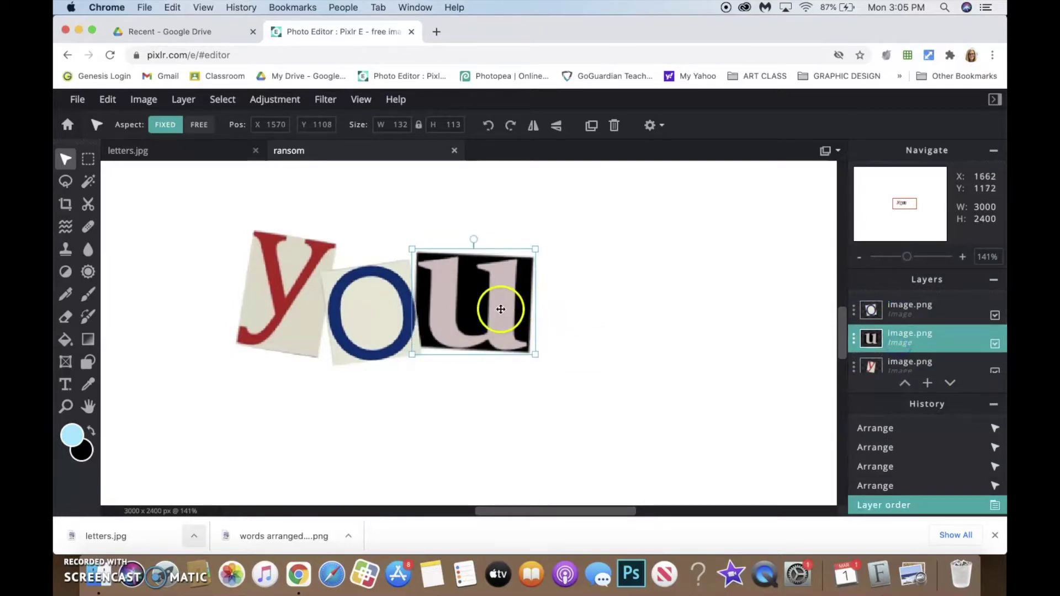
{"action": "left_click_drag", "start_coordinate": [506, 308], "coordinate": [497, 287]}
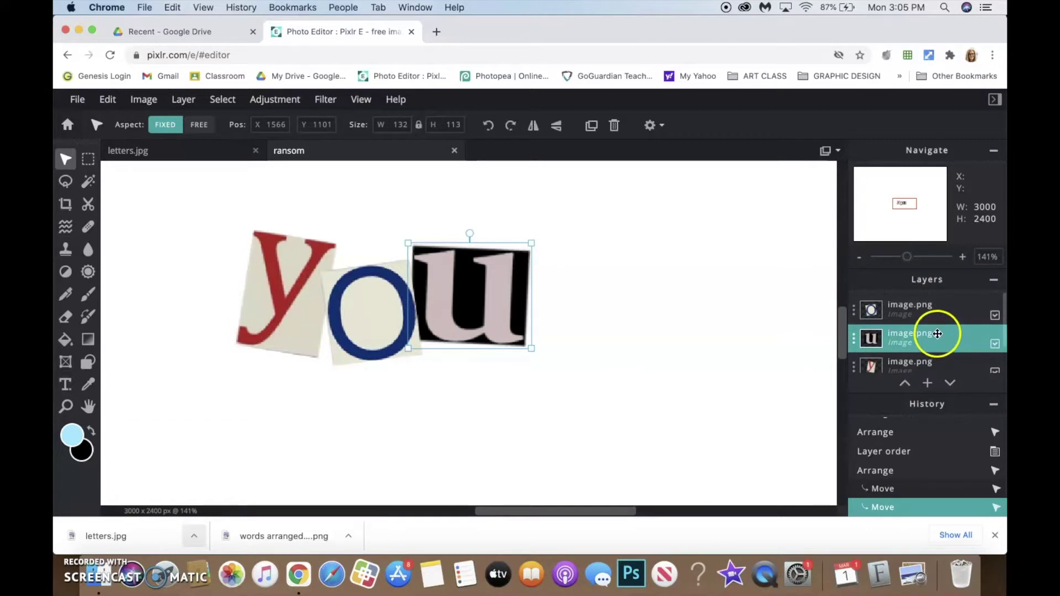
{"action": "left_click", "coordinate": [924, 309]}
{"action": "mouse_move", "coordinate": [915, 314]}
{"action": "left_mouse_down"}
{"action": "mouse_move", "coordinate": [903, 359]}
{"action": "mouse_move", "coordinate": [905, 316]}
{"action": "left_mouse_up"}
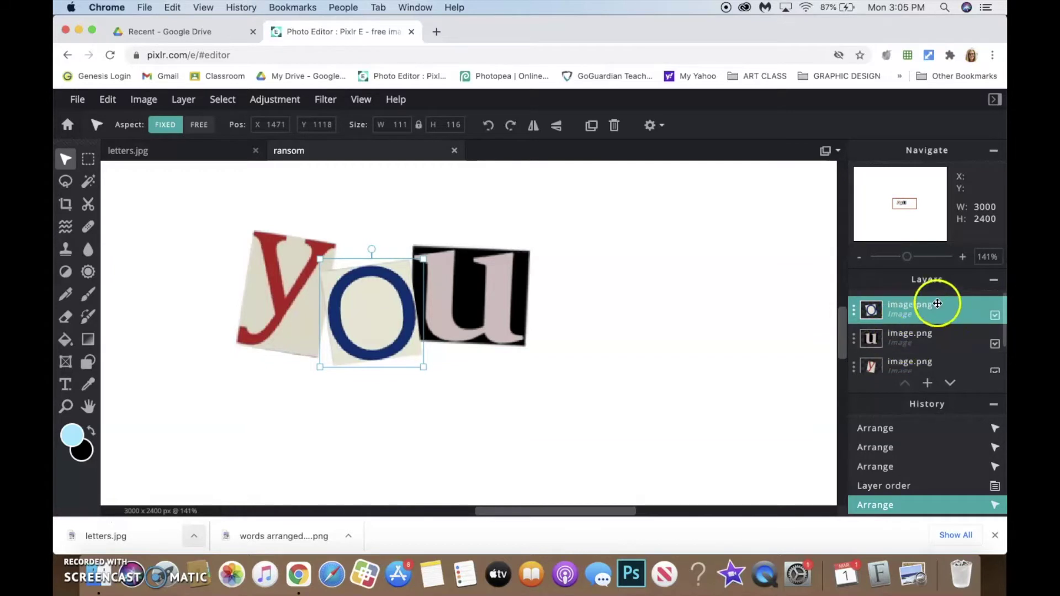
- Merge the O layer down into the u, and merge the result down into the y
{"action": "left_click", "coordinate": [853, 312]}
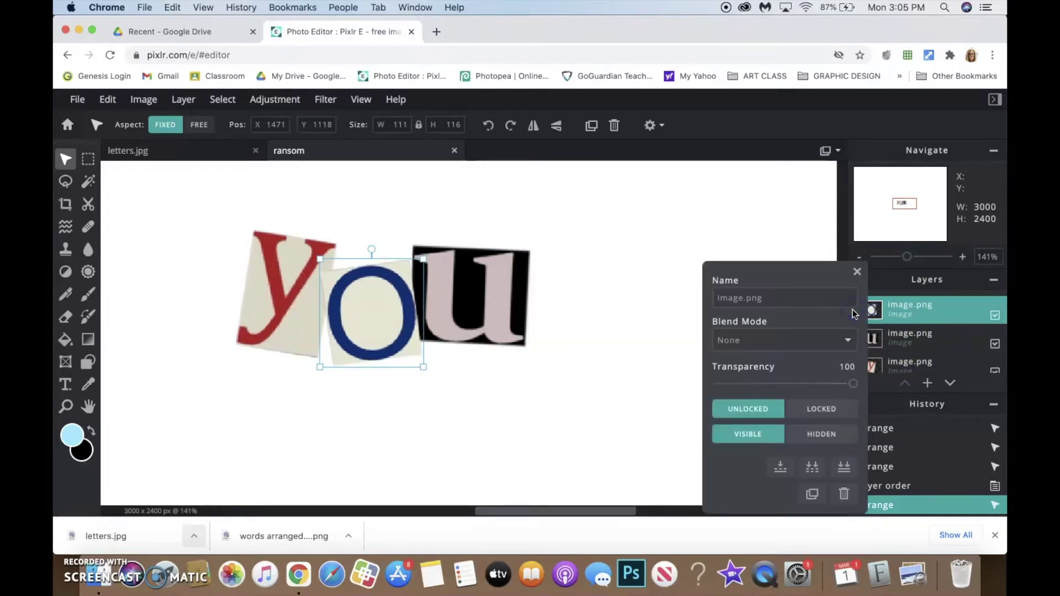
{"action": "left_click", "coordinate": [780, 468]}
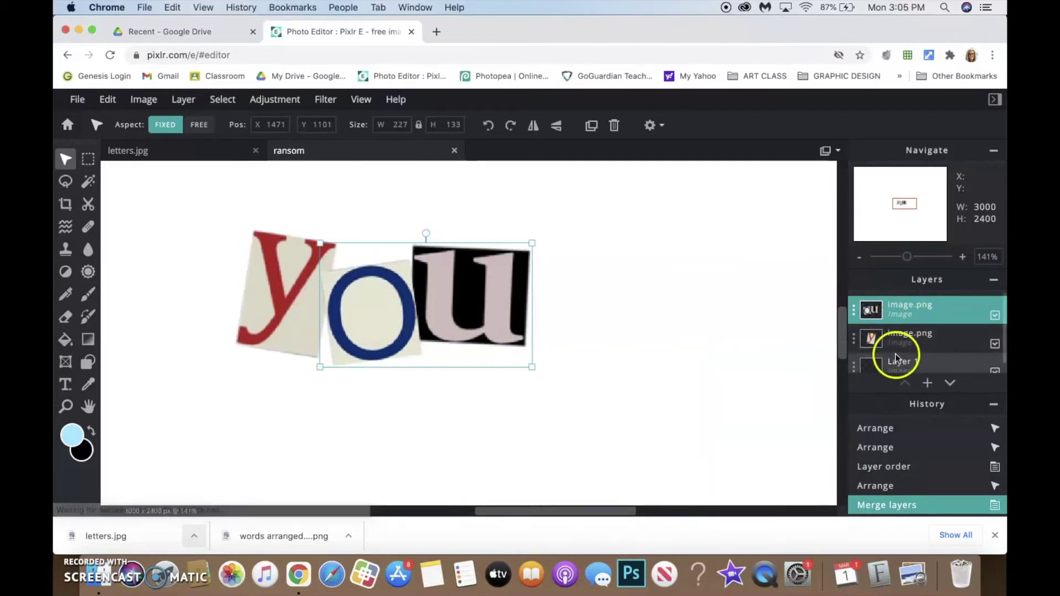
{"action": "left_click", "coordinate": [854, 313]}
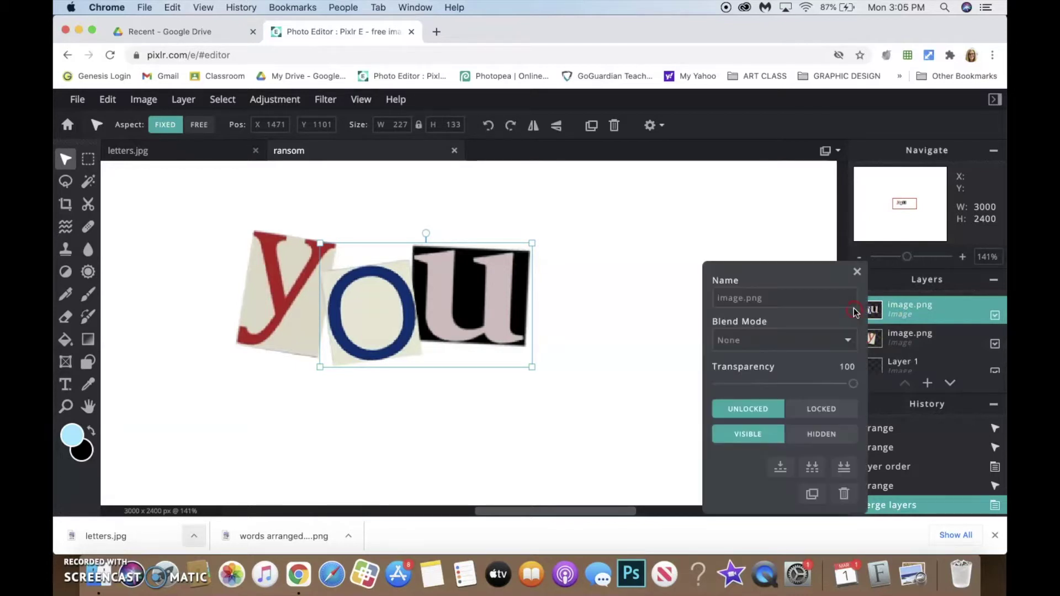
{"action": "left_click", "coordinate": [781, 467]}
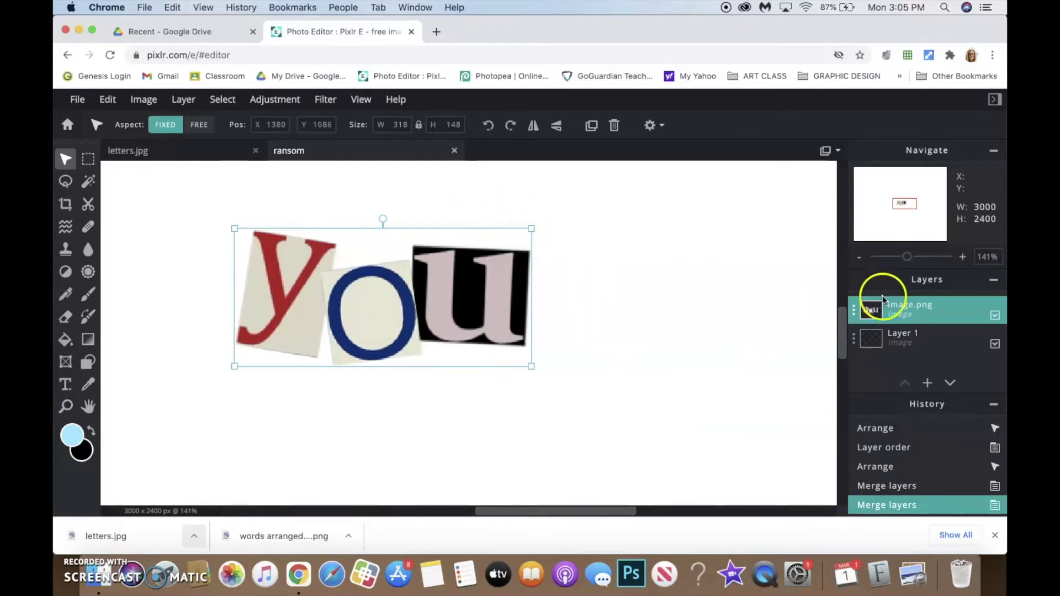
- Undo both layer merges and reselect the O layer
{"action": "key", "text": "super+z"}
{"action": "key", "text": "super+z"}
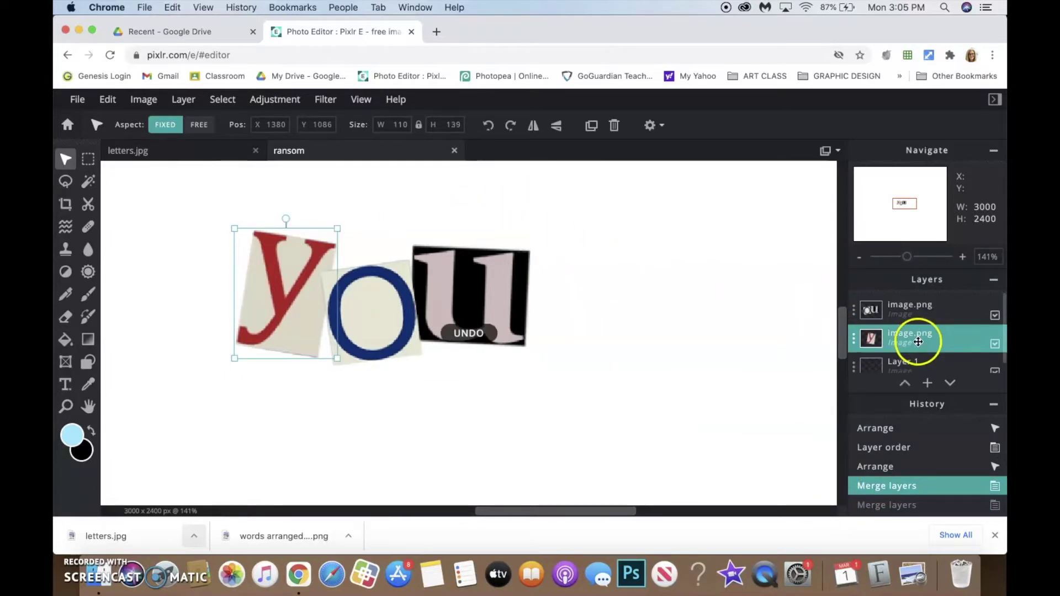
{"action": "left_click", "coordinate": [908, 312]}
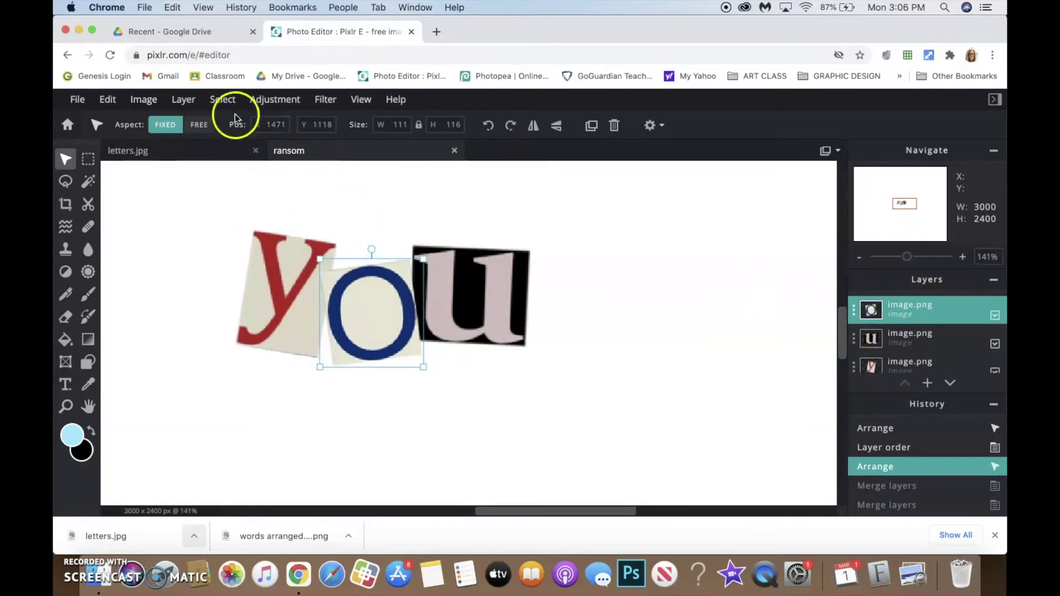
- Merge the O, u and y layers into a single layer and move the whole word slightly to the right
{"action": "left_click", "coordinate": [184, 100]}
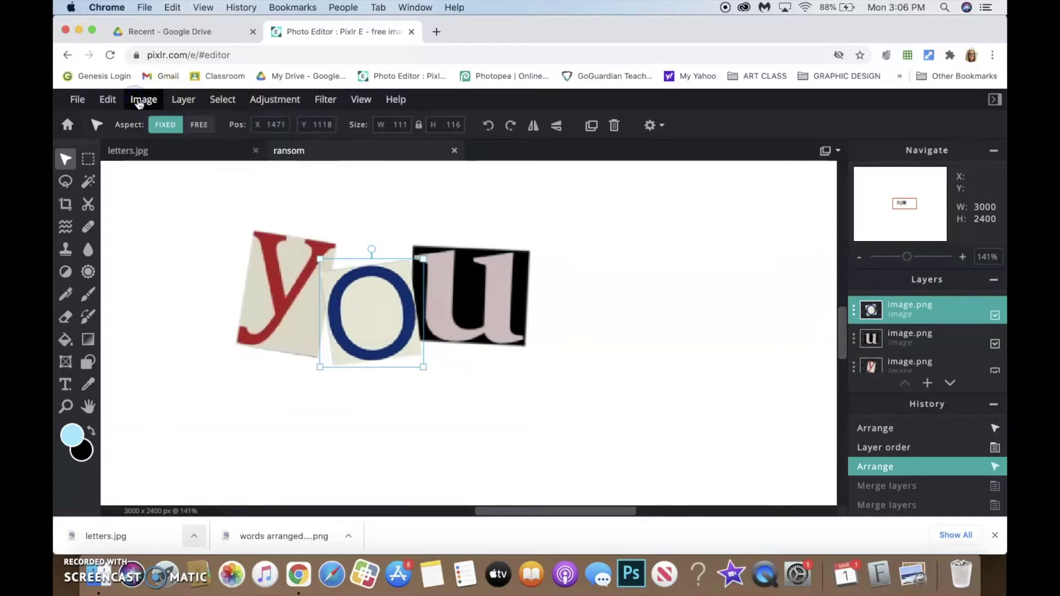
{"action": "left_click", "coordinate": [183, 99]}
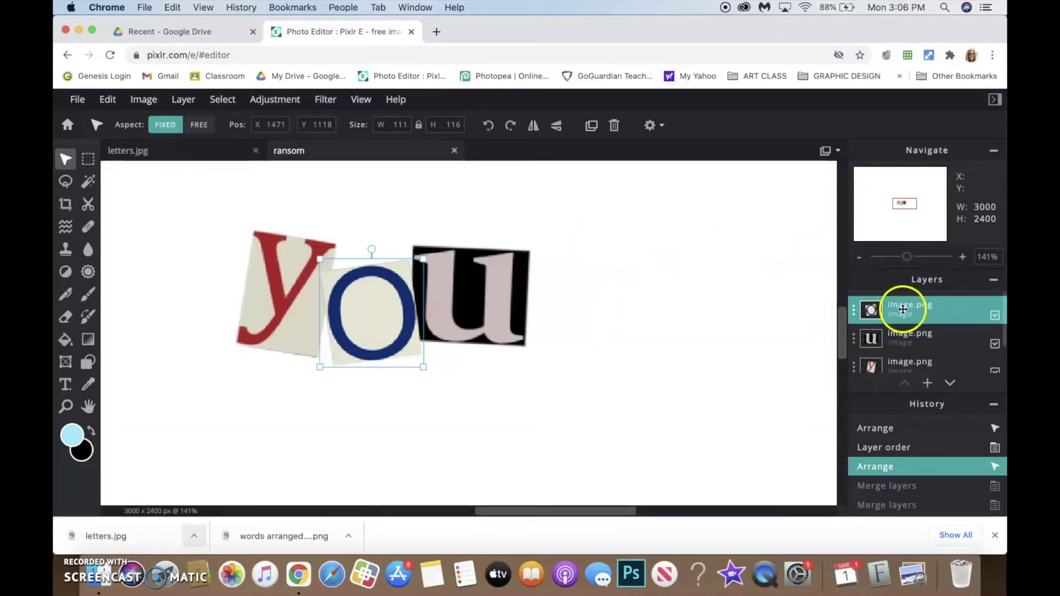
{"action": "key", "text": "super+e"}
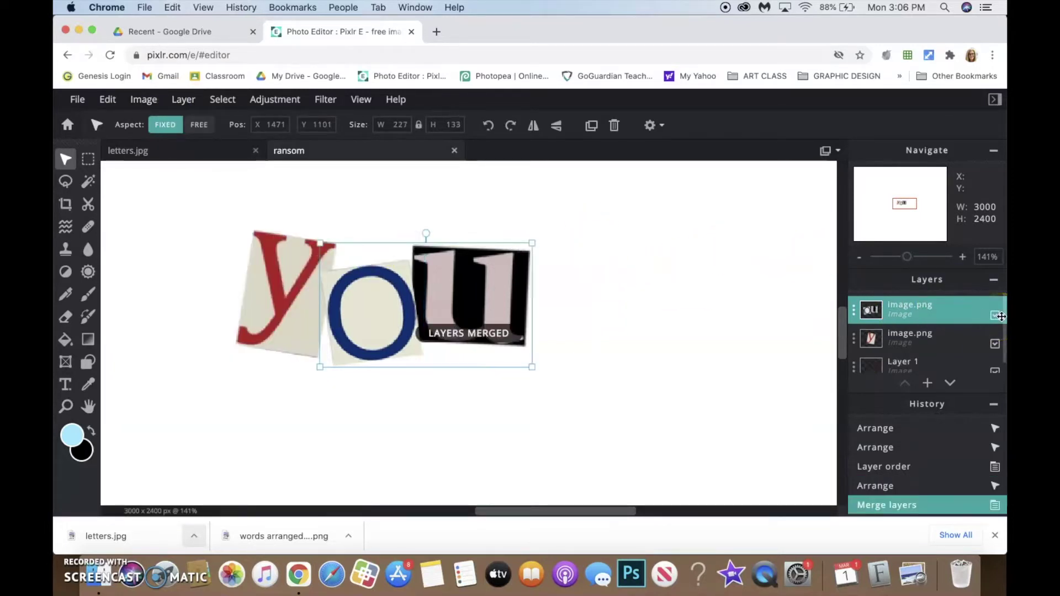
{"action": "key", "text": "super+e"}
{"action": "left_click_drag", "start_coordinate": [452, 307], "coordinate": [546, 316]}
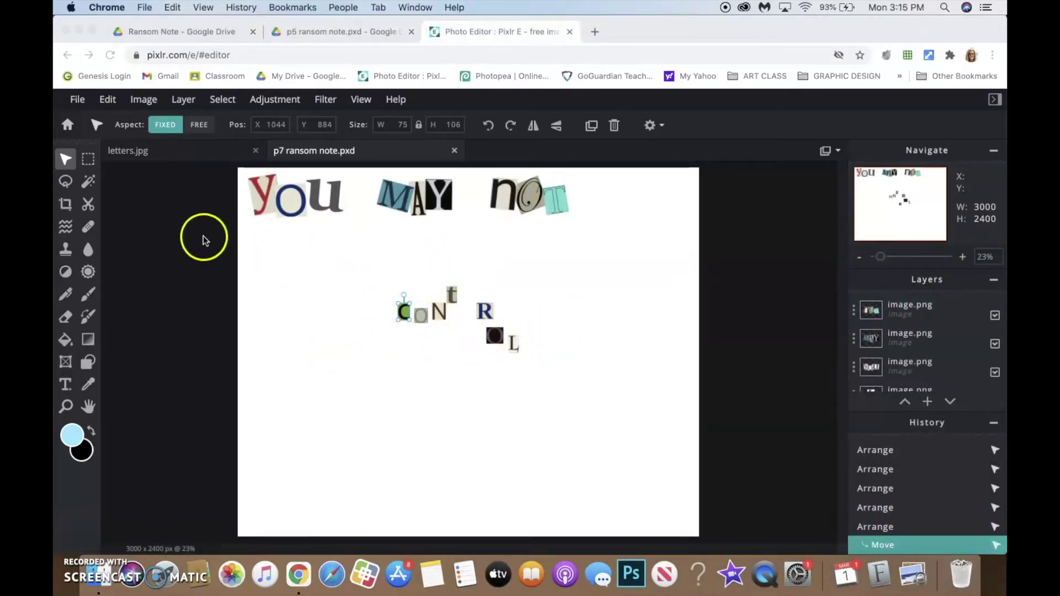
- In p7 ransom note.pxd, space the words you, MAY and noT across the top of the page, with you at X 150, Y 126
{"action": "scroll", "coordinate": [462, 344], "scroll_direction": "down", "scroll_amount": 1}
{"action": "scroll", "coordinate": [474, 327], "scroll_direction": "up", "scroll_amount": 5}
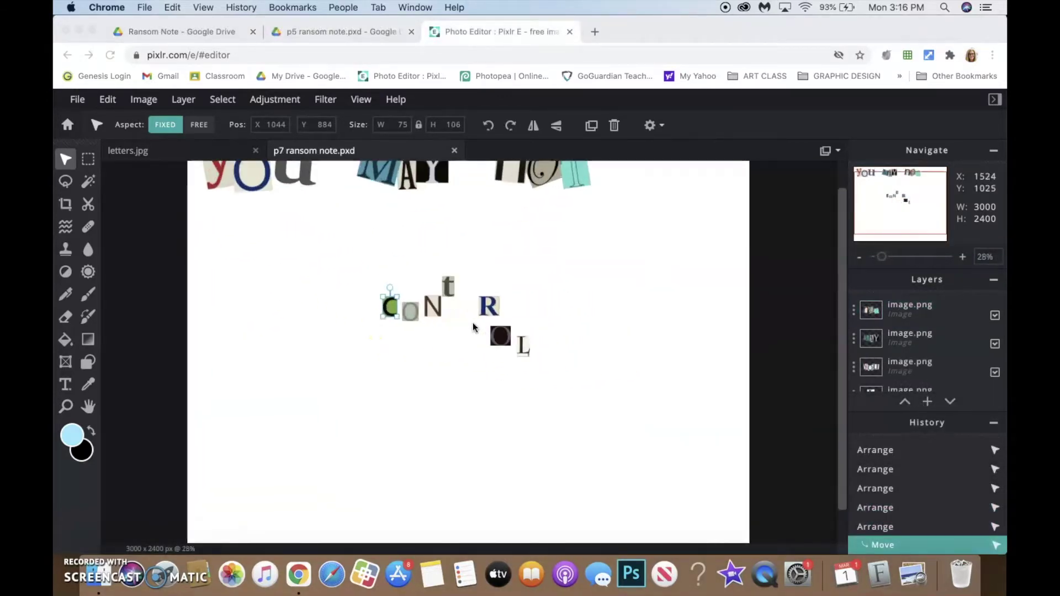
{"action": "left_click_drag", "start_coordinate": [429, 339], "coordinate": [430, 379]}
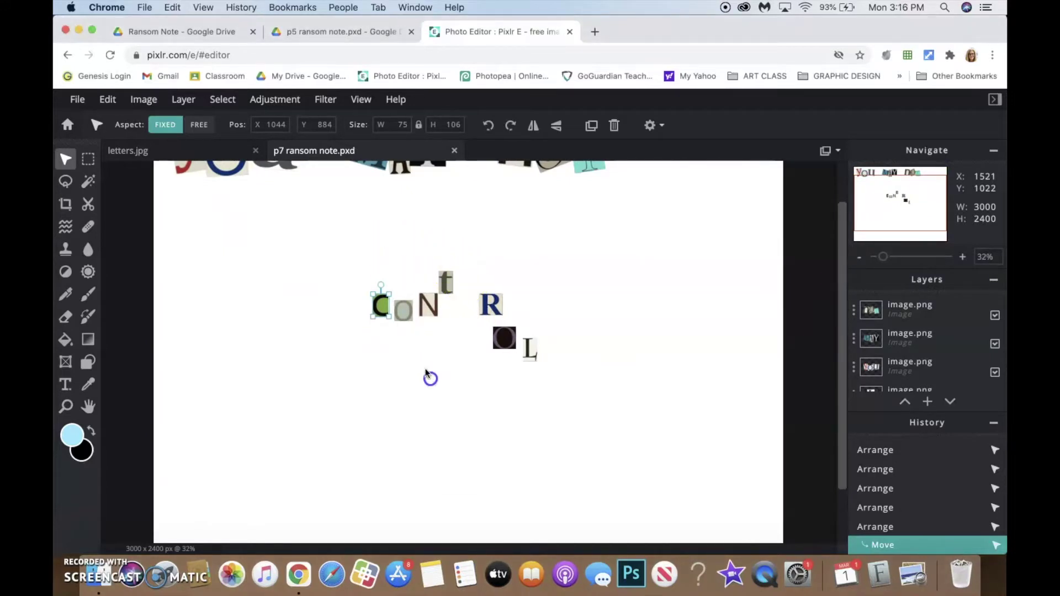
{"action": "left_click_drag", "start_coordinate": [273, 234], "coordinate": [303, 418]}
{"action": "left_click_drag", "start_coordinate": [257, 209], "coordinate": [265, 278]}
{"action": "left_click_drag", "start_coordinate": [361, 203], "coordinate": [361, 279]}
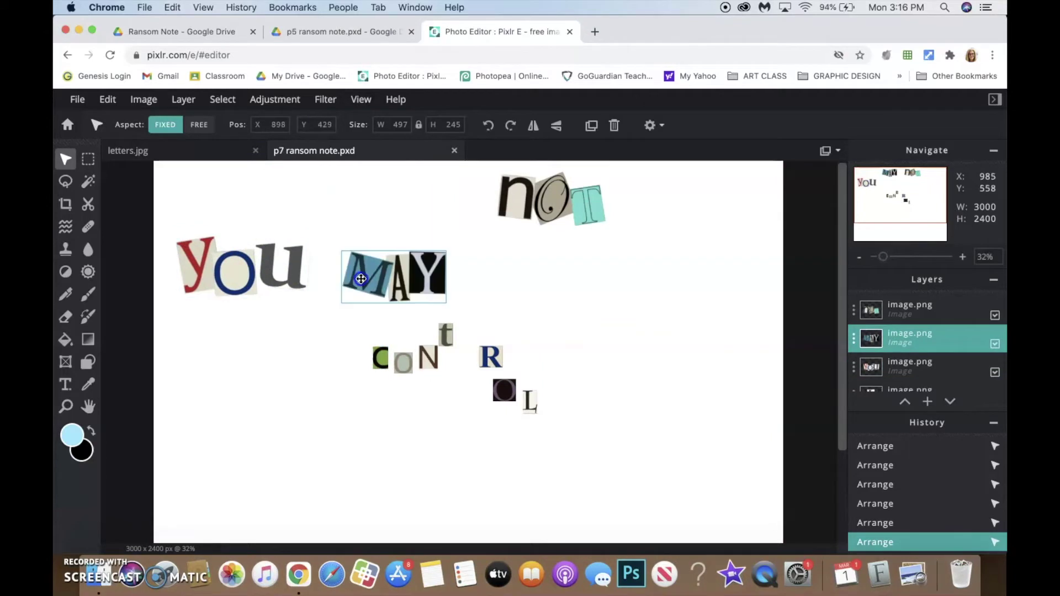
{"action": "left_click_drag", "start_coordinate": [528, 193], "coordinate": [588, 232]}
{"action": "left_click_drag", "start_coordinate": [409, 276], "coordinate": [458, 215]}
{"action": "left_click_drag", "start_coordinate": [276, 267], "coordinate": [287, 217]}
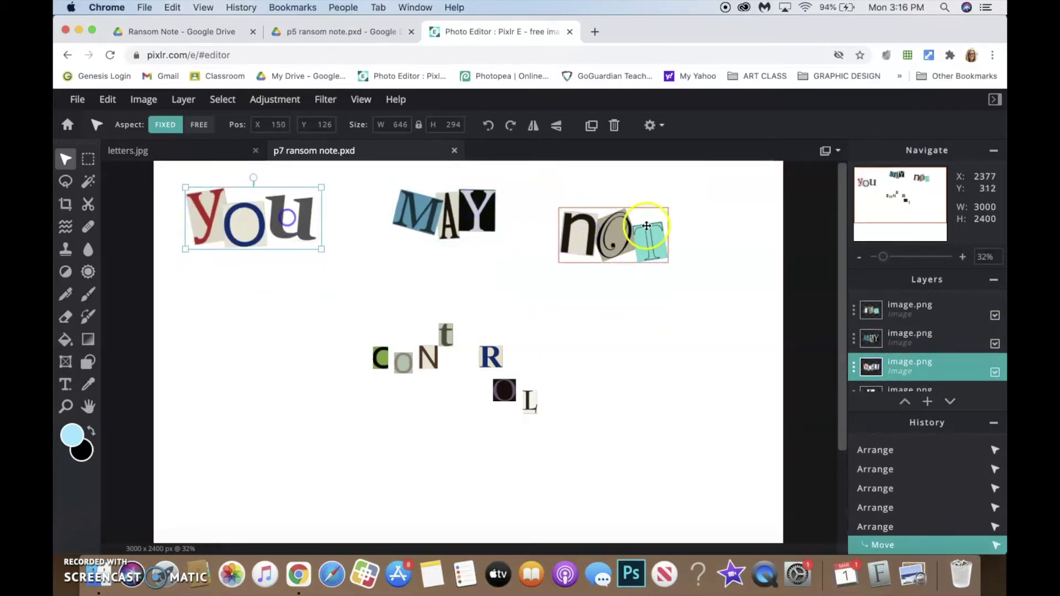
{"action": "left_click_drag", "start_coordinate": [653, 227], "coordinate": [651, 191]}
- Enlarge and tilt the green C and the gray O side by side below you, with the O about 252 × 283 at X 935, Y 592
{"action": "left_click_drag", "start_coordinate": [381, 358], "coordinate": [308, 328]}
{"action": "left_click", "coordinate": [328, 299]}
{"action": "left_click_drag", "start_coordinate": [325, 280], "coordinate": [323, 283]}
{"action": "left_click", "coordinate": [396, 359]}
{"action": "left_click_drag", "start_coordinate": [397, 351], "coordinate": [395, 316]}
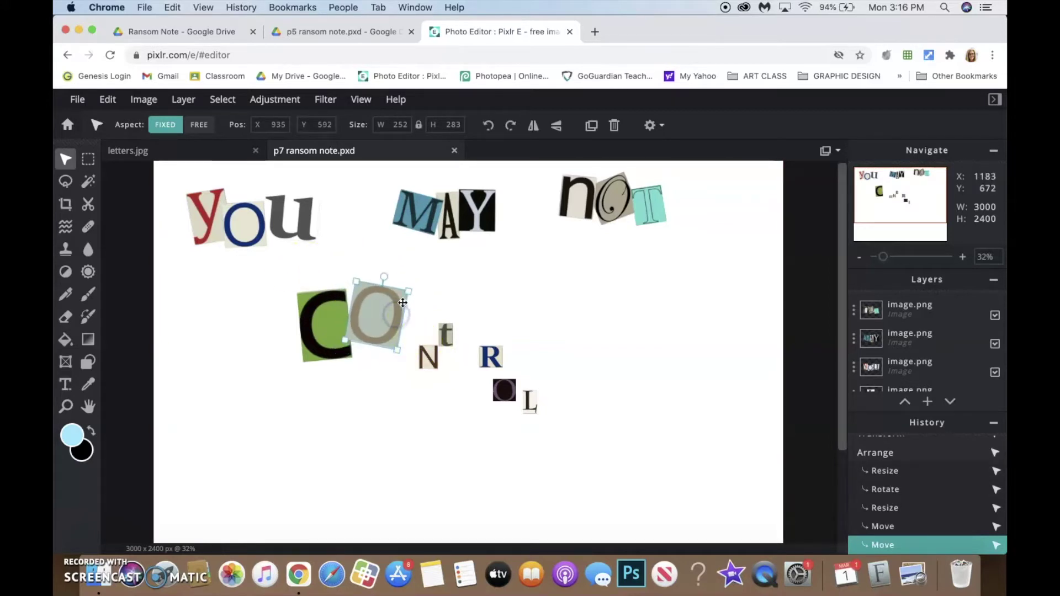
- Enlarge the N to roughly the height of the O and place it directly after the O with a slight counterclockwise tilt
{"action": "left_click", "coordinate": [433, 363]}
{"action": "left_click_drag", "start_coordinate": [421, 344], "coordinate": [428, 301]}
{"action": "left_click", "coordinate": [433, 331]}
- Enlarge the t to about 172 × 283, tilt it clockwise, and set it against the N at about X 1409, Y 639
{"action": "left_click", "coordinate": [447, 341]}
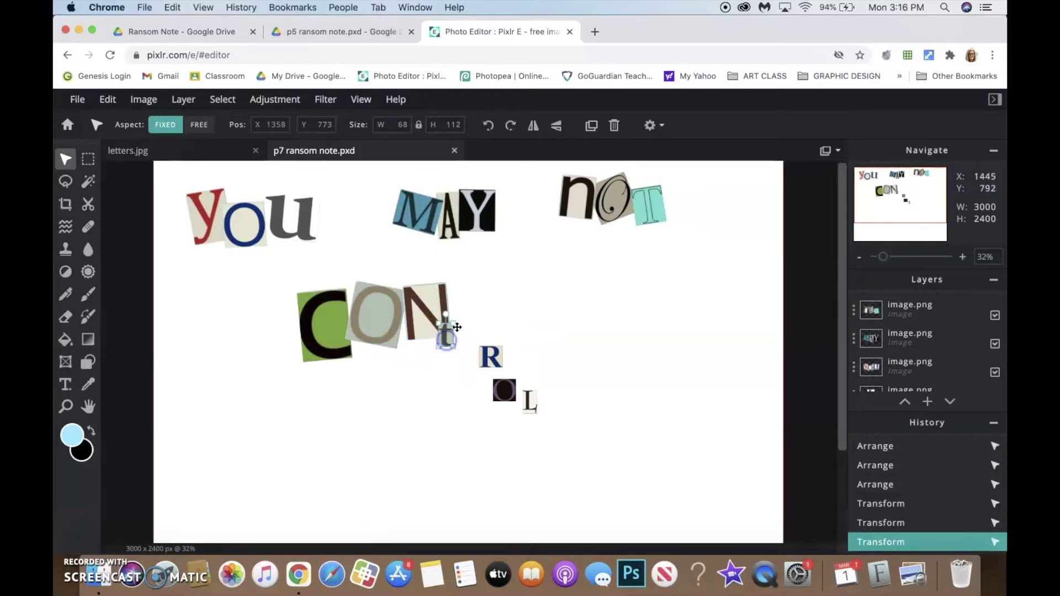
{"action": "left_click_drag", "start_coordinate": [454, 323], "coordinate": [476, 312]}
{"action": "left_click_drag", "start_coordinate": [458, 277], "coordinate": [473, 319]}
{"action": "key", "text": "Left"}
{"action": "key", "text": "Left"}
{"action": "key", "text": "Left"}
{"action": "key", "text": "Left"}
{"action": "key", "text": "Left"}
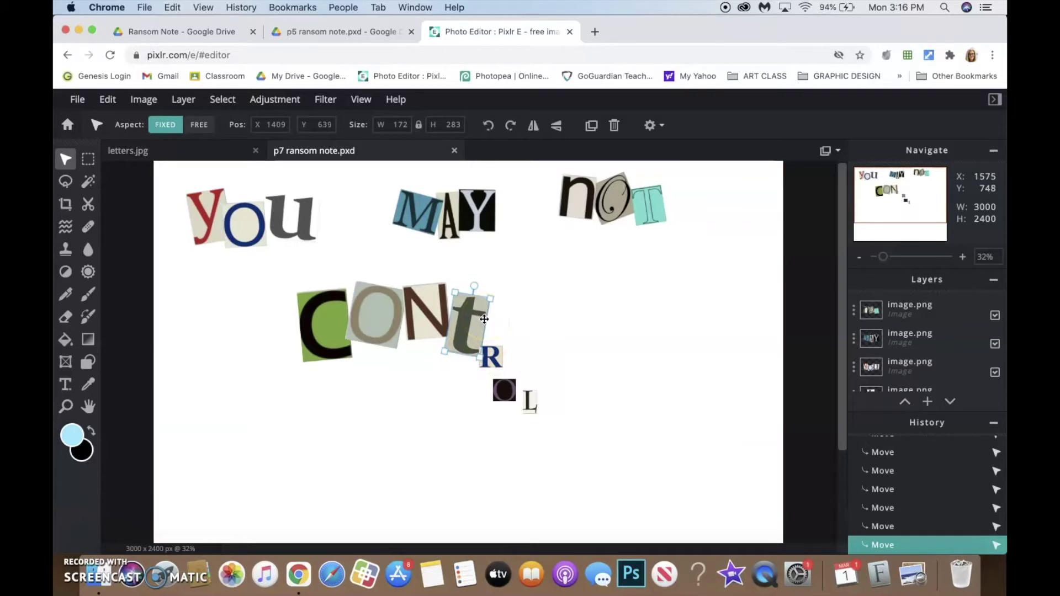
- Enlarge the blue R to about 258 × 240, tilt it slightly counterclockwise, and place it after the t at about X 1593, Y 672
{"action": "left_click_drag", "start_coordinate": [492, 355], "coordinate": [551, 294]}
{"action": "left_click_drag", "start_coordinate": [511, 326], "coordinate": [510, 326]}
{"action": "key", "text": "Down"}
{"action": "key", "text": "Down"}
{"action": "key", "text": "Down"}
{"action": "key", "text": "Down"}
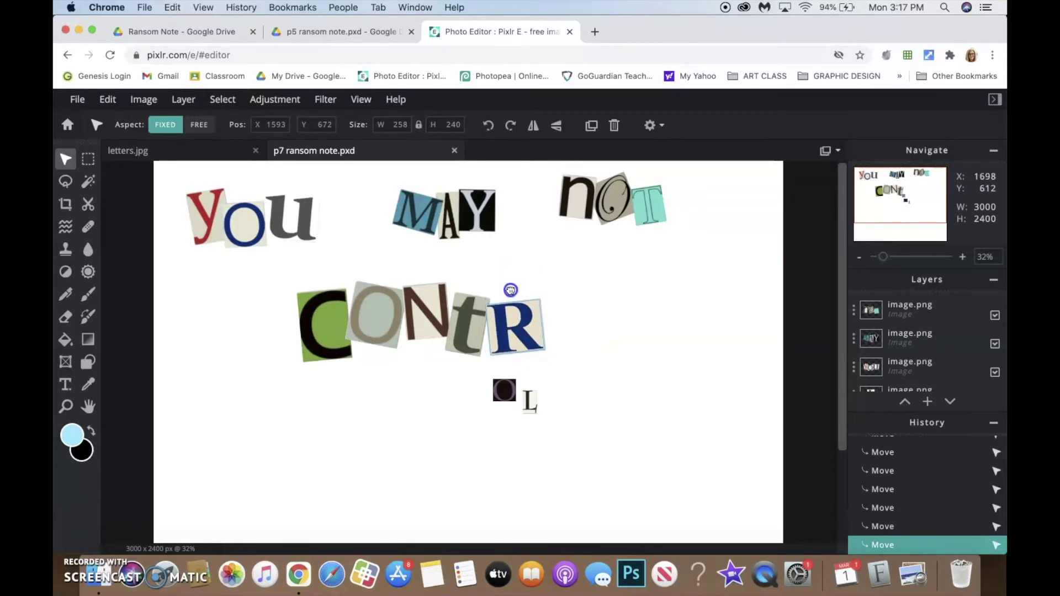
- Raise the R to about Y 644 and set the enlarged dark O directly after it with a slight counterclockwise tilt
{"action": "left_click_drag", "start_coordinate": [509, 322], "coordinate": [510, 316]}
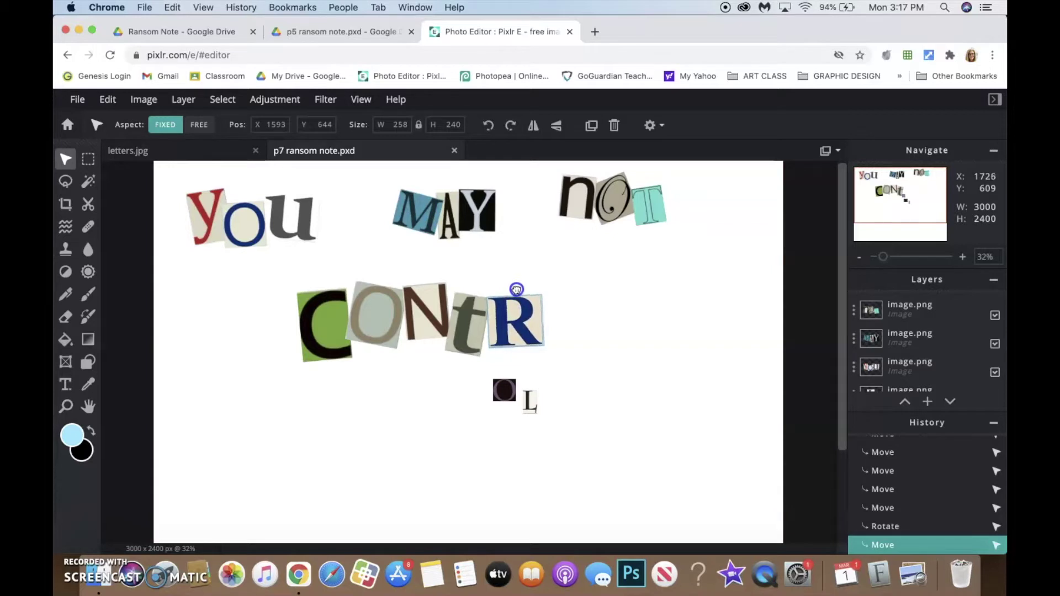
{"action": "left_click_drag", "start_coordinate": [517, 290], "coordinate": [517, 290]}
{"action": "left_click_drag", "start_coordinate": [504, 392], "coordinate": [571, 301]}
- Enlarge the L to about 208 × 326, tilt it slightly clockwise, and place it after the dark O at about X 2066, Y 645
{"action": "left_click", "coordinate": [526, 400]}
{"action": "left_click_drag", "start_coordinate": [538, 391], "coordinate": [613, 320]}
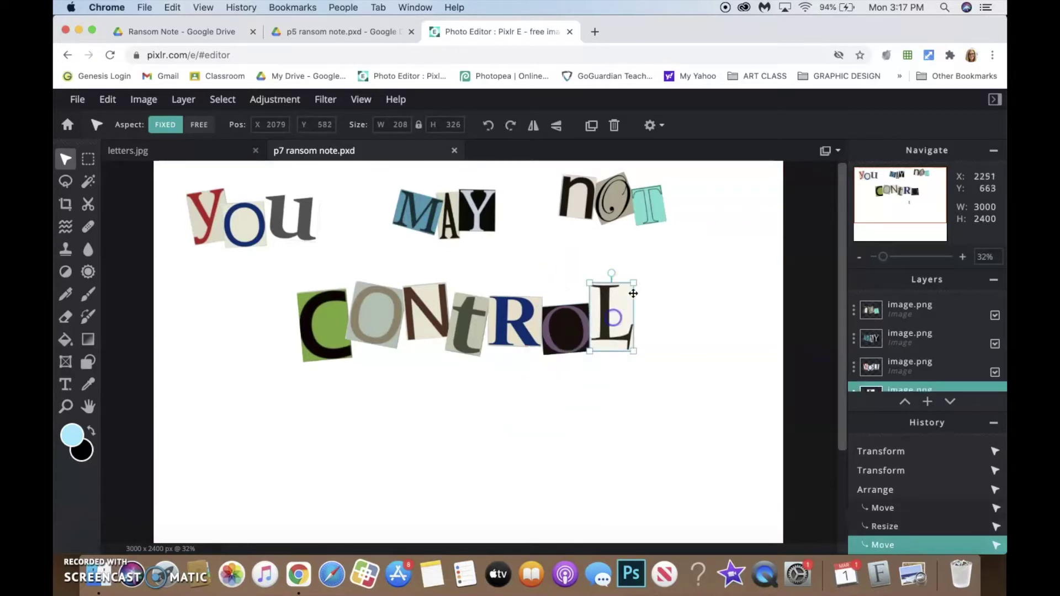
{"action": "left_click_drag", "start_coordinate": [617, 274], "coordinate": [621, 276]}
{"action": "left_click", "coordinate": [616, 312]}
- Start a Color lookup adjustment on the N in CONTROL and choose the orange gradient preset
{"action": "left_click", "coordinate": [436, 327]}
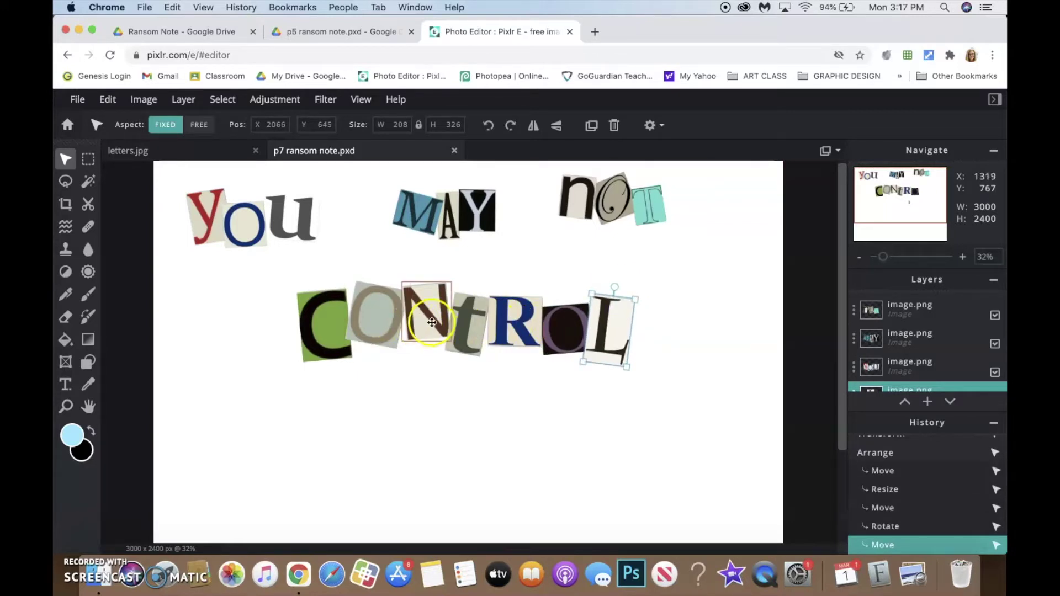
{"action": "left_click", "coordinate": [418, 323]}
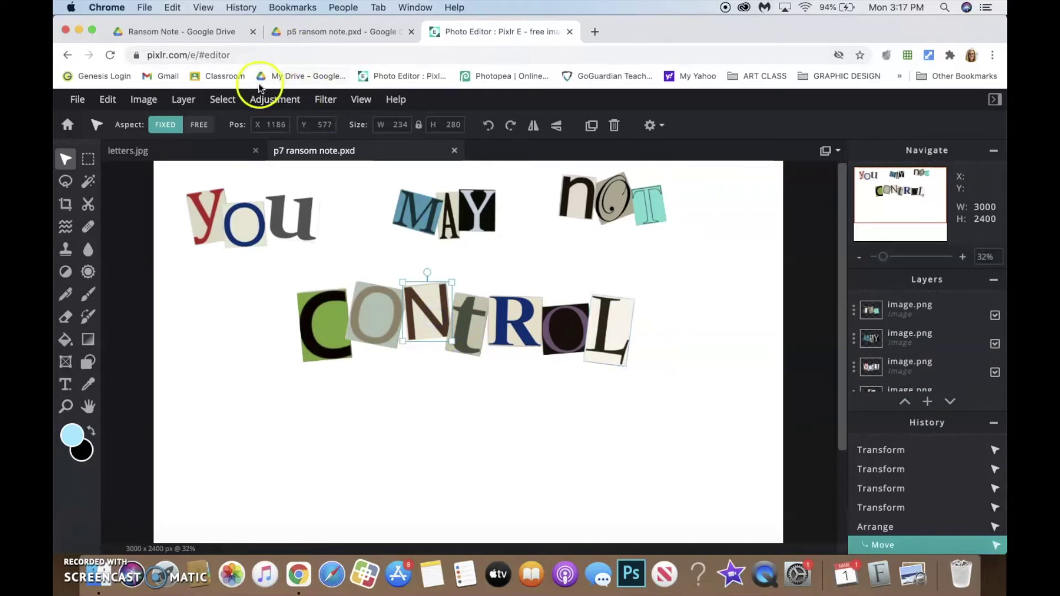
{"action": "left_click", "coordinate": [271, 101]}
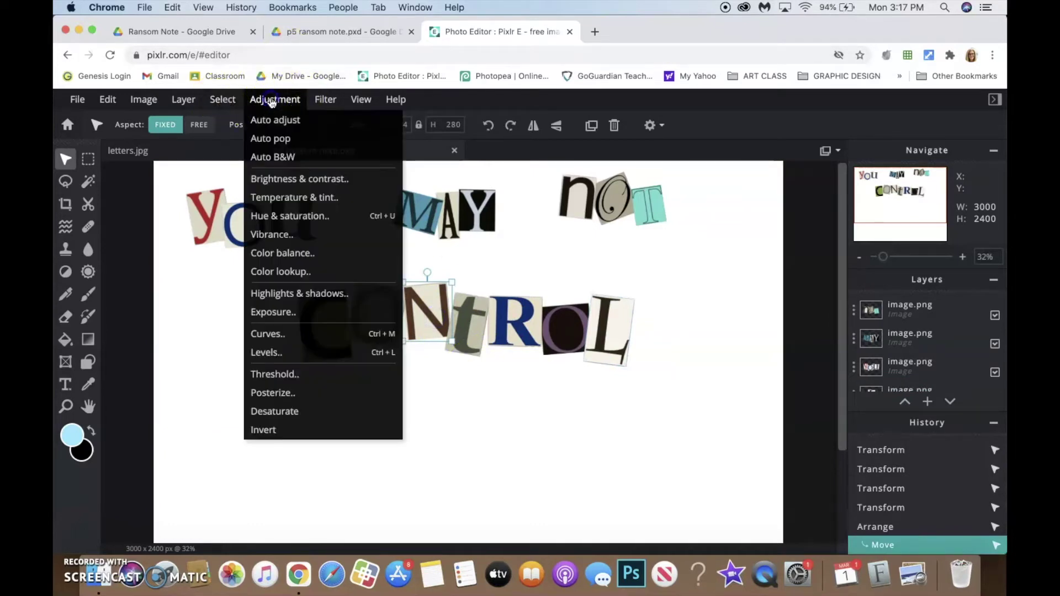
{"action": "left_click", "coordinate": [314, 272]}
{"action": "left_click_drag", "start_coordinate": [276, 183], "coordinate": [176, 160]}
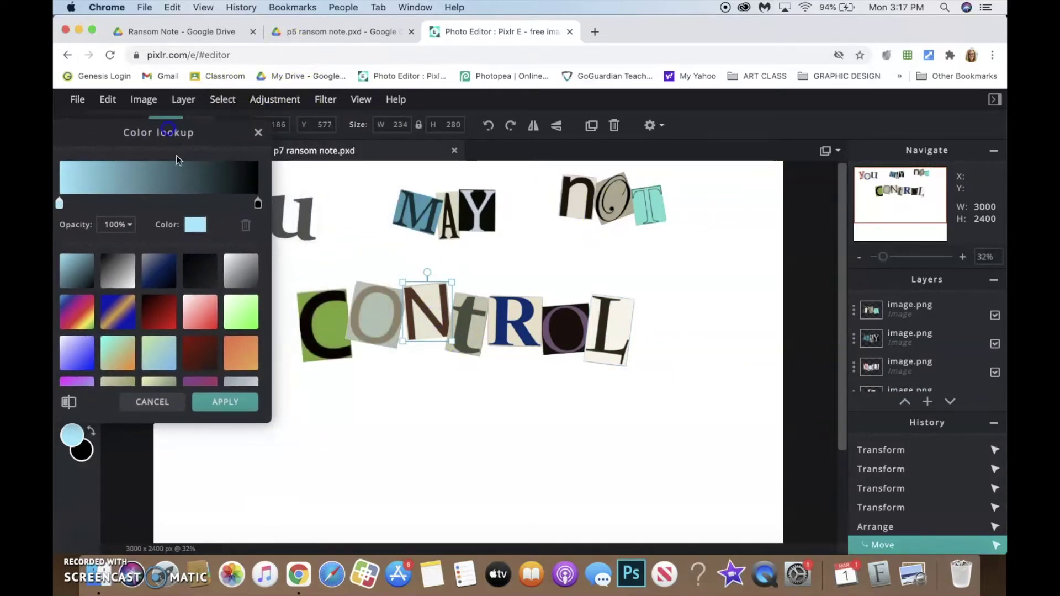
{"action": "left_click", "coordinate": [200, 311]}
{"action": "left_click", "coordinate": [241, 356]}
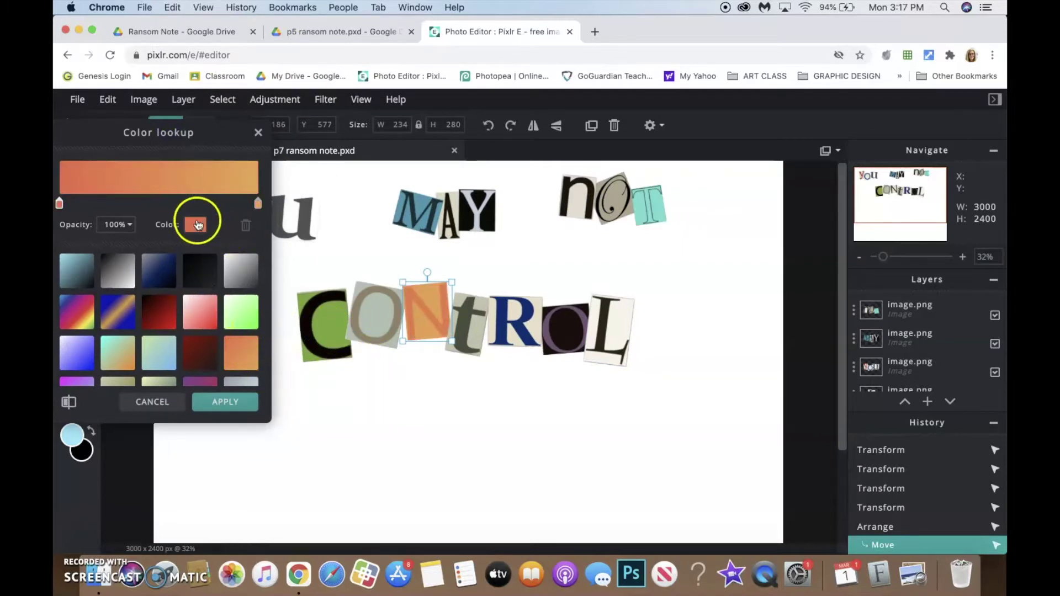
- Set the gradient's starting color to a darker rust red and apply the color lookup to the N
{"action": "left_click", "coordinate": [195, 224]}
{"action": "left_click_drag", "start_coordinate": [186, 196], "coordinate": [189, 244]}
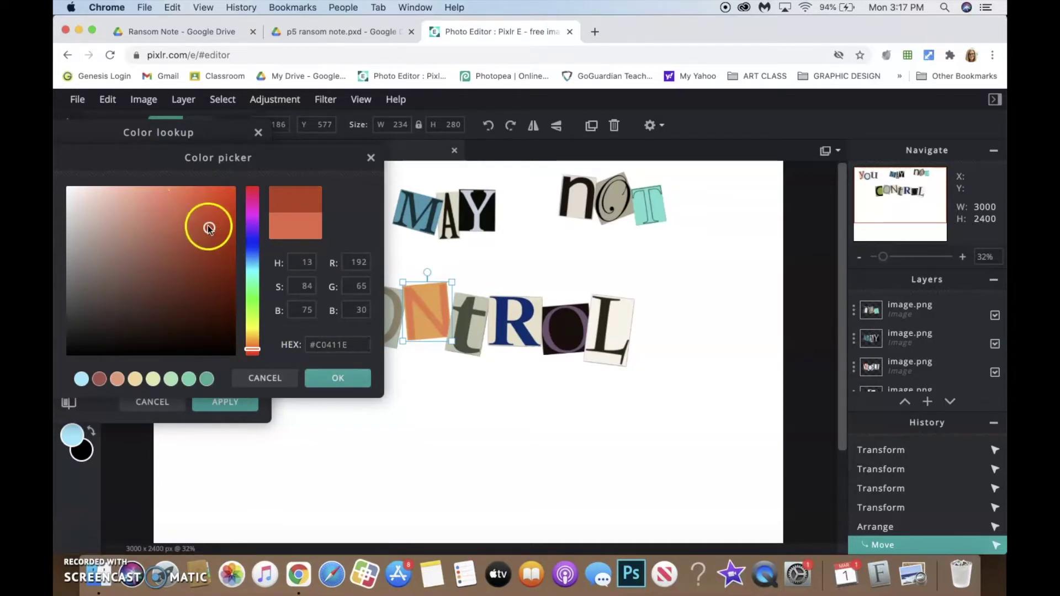
{"action": "left_click_drag", "start_coordinate": [208, 227], "coordinate": [210, 248]}
{"action": "left_click", "coordinate": [332, 379]}
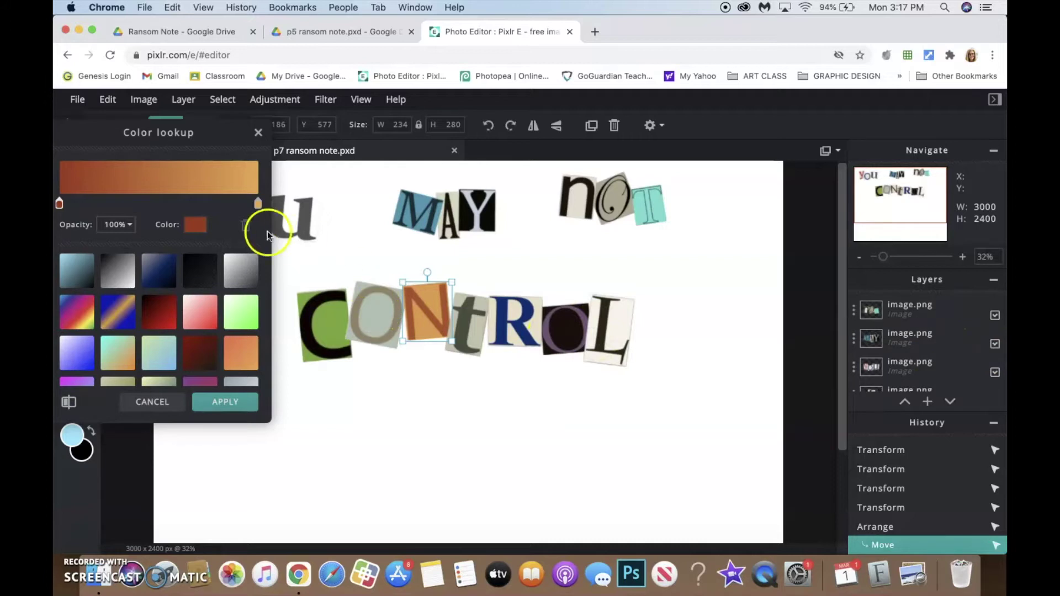
{"action": "left_click", "coordinate": [200, 402]}
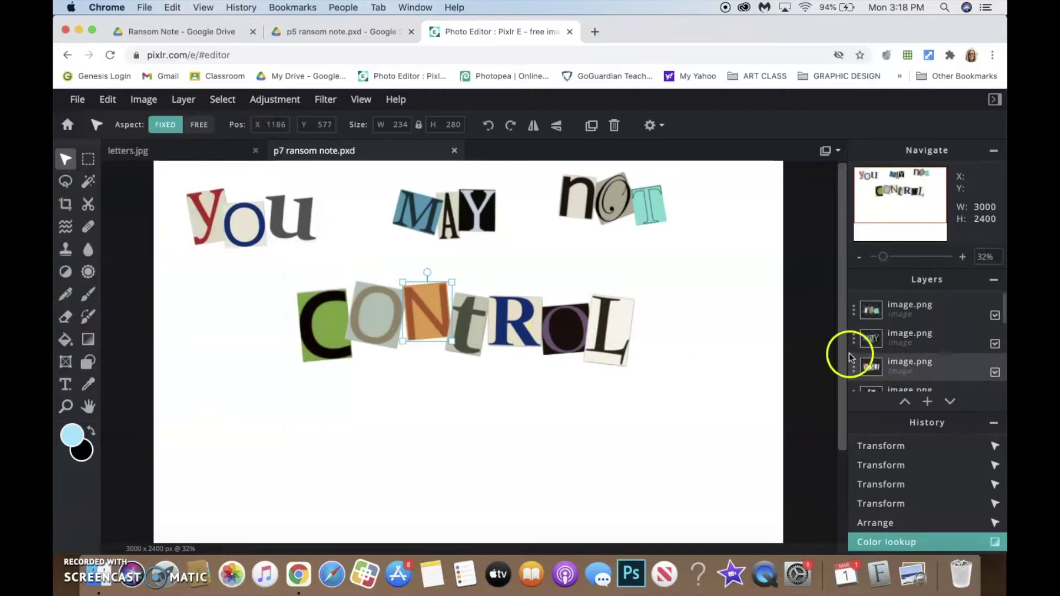
- Reorder the layers so the gray O lies beneath the C and the L lies beneath the dark O
{"action": "scroll", "coordinate": [930, 332], "scroll_direction": "down", "scroll_amount": 5}
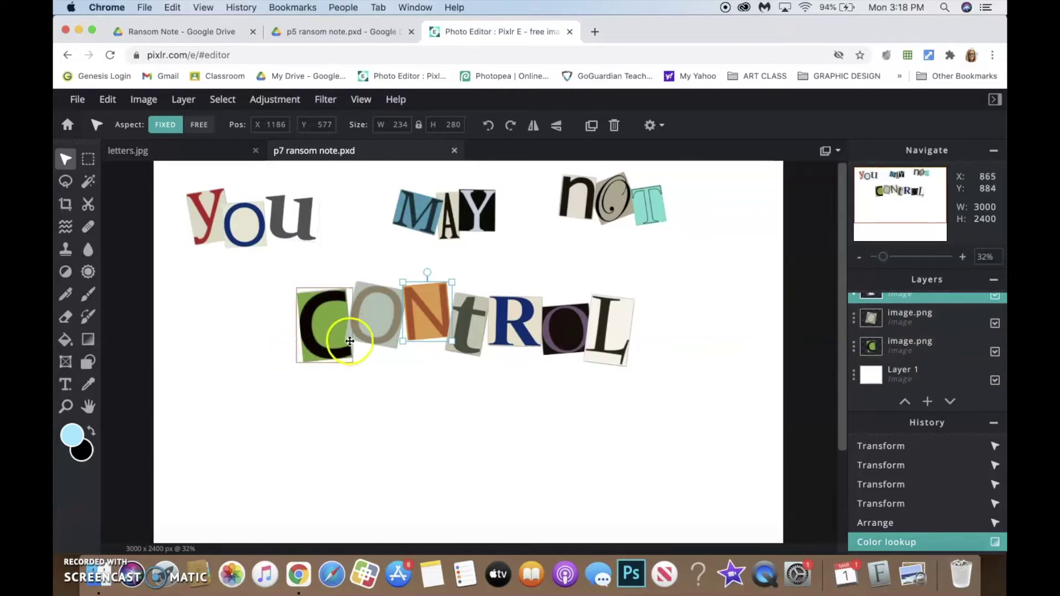
{"action": "left_click", "coordinate": [378, 324]}
{"action": "left_click_drag", "start_coordinate": [900, 332], "coordinate": [911, 359]}
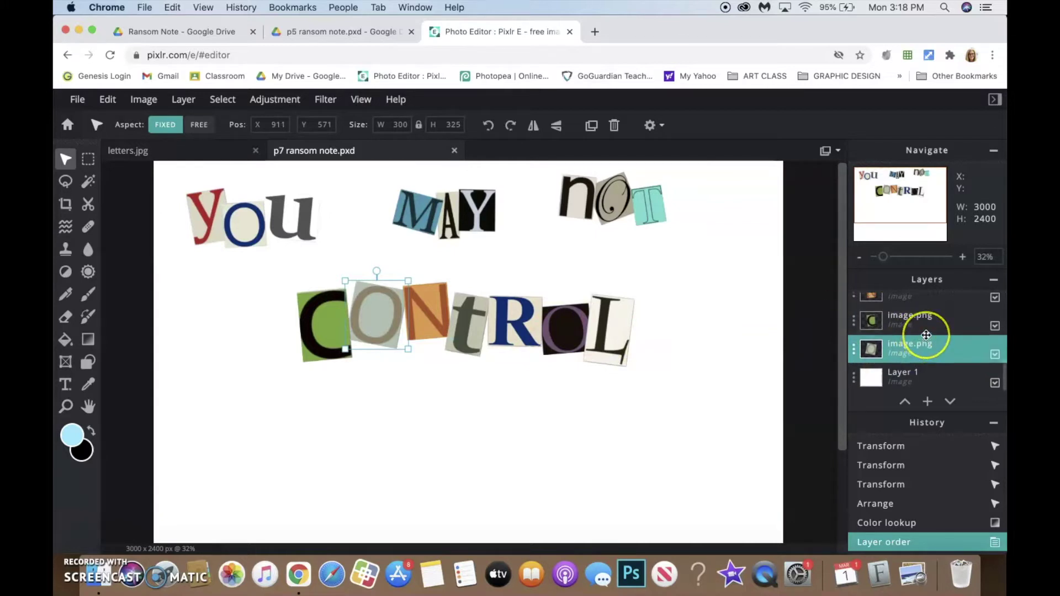
{"action": "scroll", "coordinate": [916, 331], "scroll_direction": "up", "scroll_amount": 3}
{"action": "scroll", "coordinate": [927, 338], "scroll_direction": "up", "scroll_amount": 2}
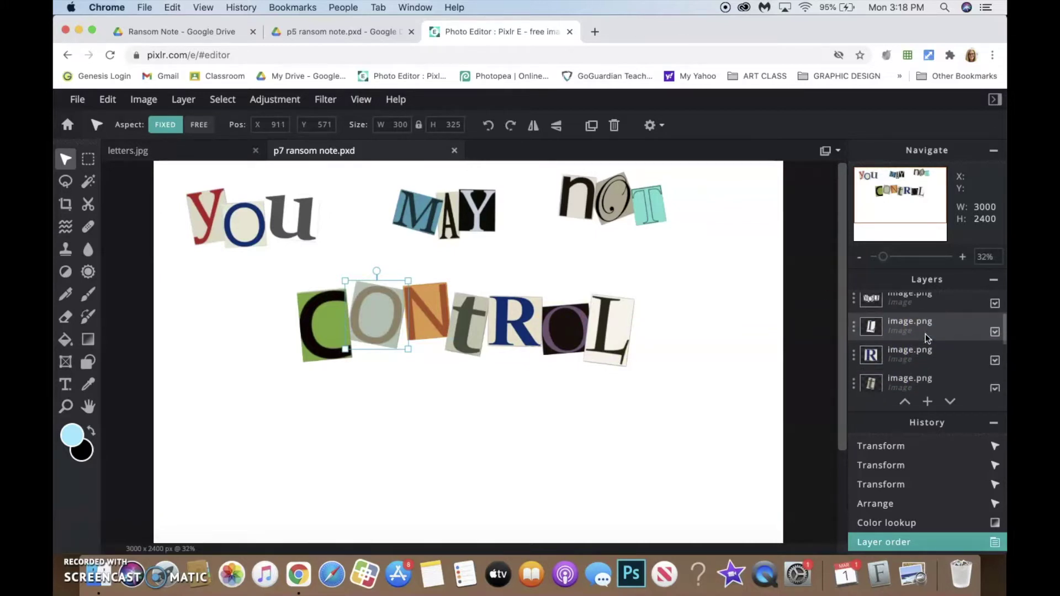
{"action": "left_click_drag", "start_coordinate": [927, 338], "coordinate": [910, 363]}
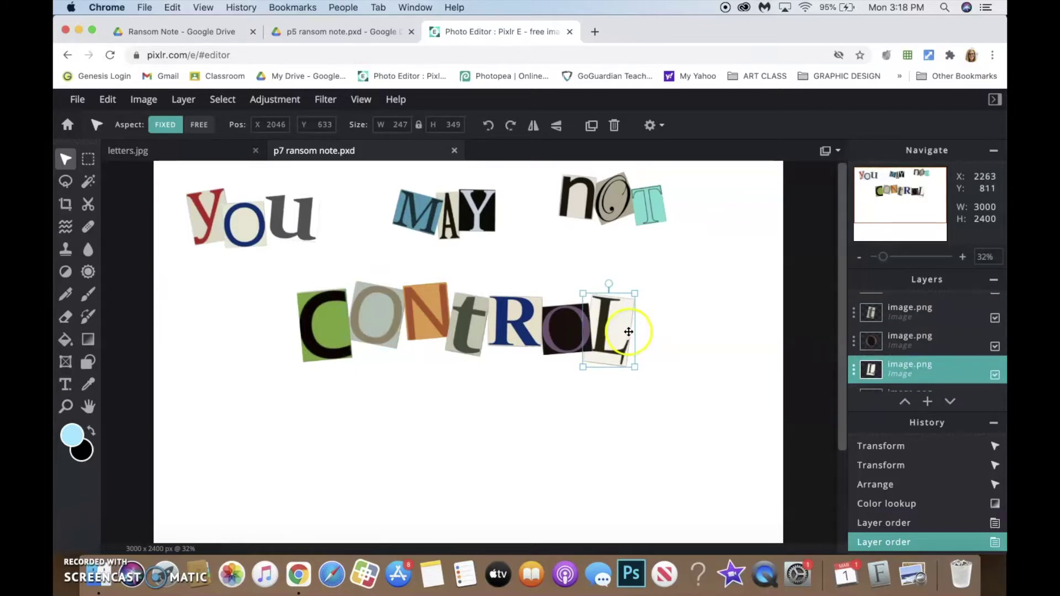
- Move the orange N's layer up to just above the t's layer and reposition the L at about X 2065, Y 589
{"action": "scroll", "coordinate": [1000, 375], "scroll_direction": "up", "scroll_amount": 5}
{"action": "scroll", "coordinate": [1000, 373], "scroll_direction": "down", "scroll_amount": 5}
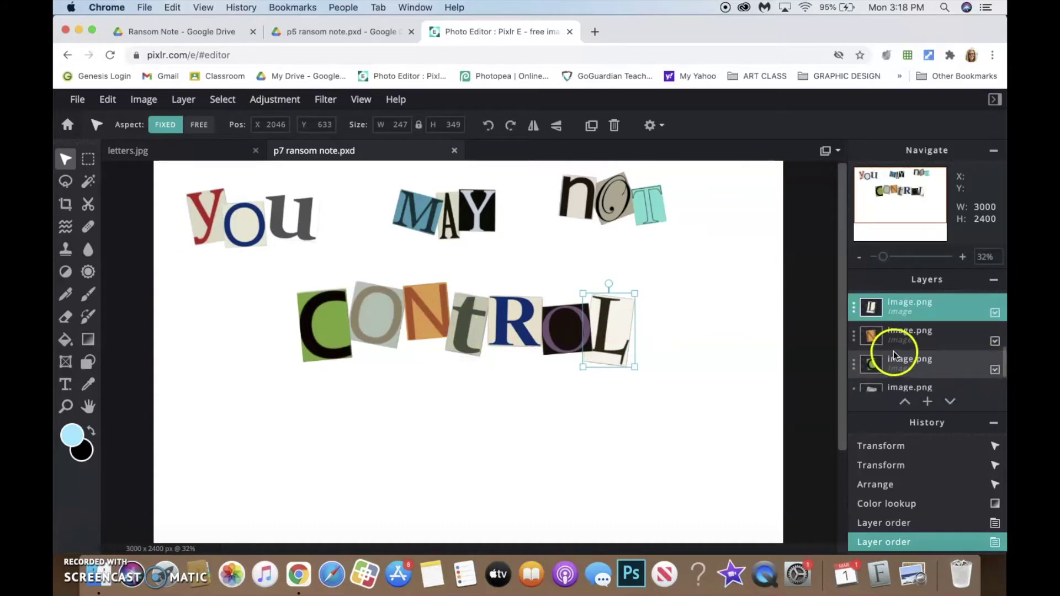
{"action": "mouse_move", "coordinate": [893, 335]}
{"action": "left_mouse_down"}
{"action": "mouse_move", "coordinate": [891, 304]}
{"action": "mouse_move", "coordinate": [885, 337]}
{"action": "left_mouse_up"}
{"action": "left_click", "coordinate": [533, 409]}
{"action": "left_click_drag", "start_coordinate": [628, 311], "coordinate": [631, 347]}
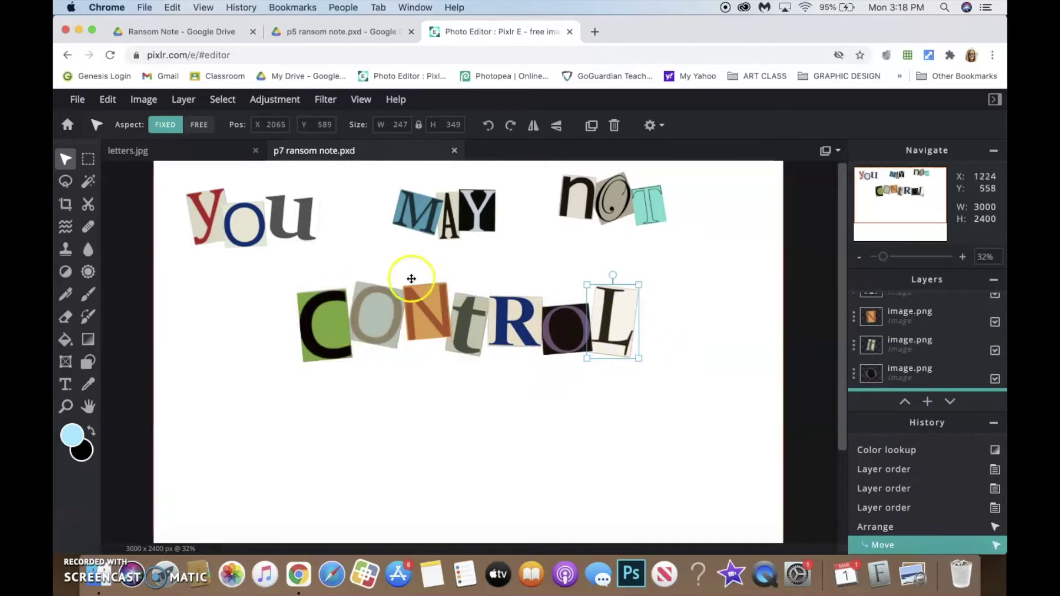
{"action": "left_click", "coordinate": [323, 323]}
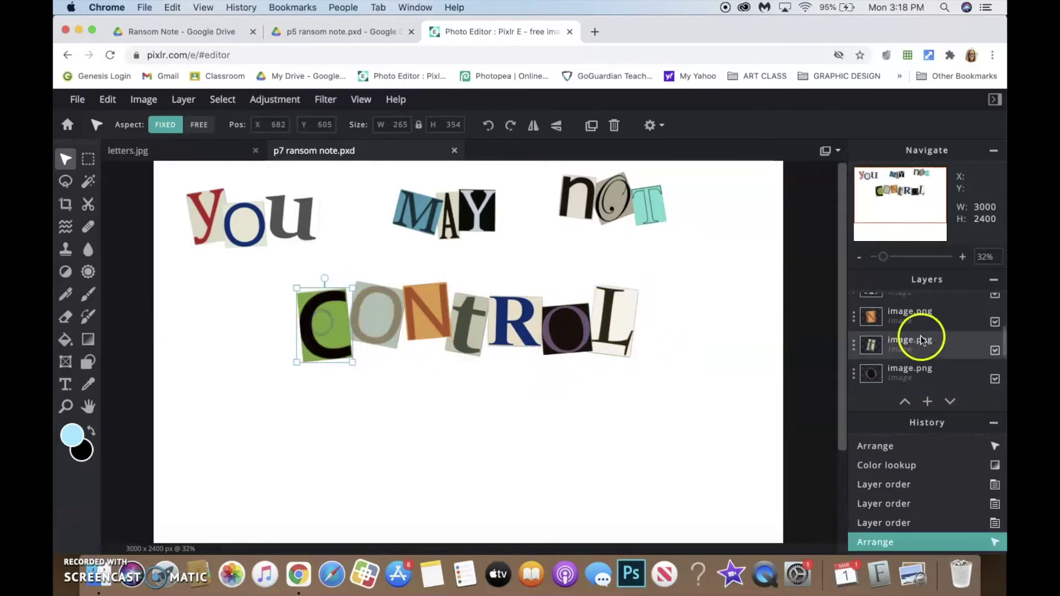
{"action": "scroll", "coordinate": [1003, 335], "scroll_direction": "up", "scroll_amount": 1}
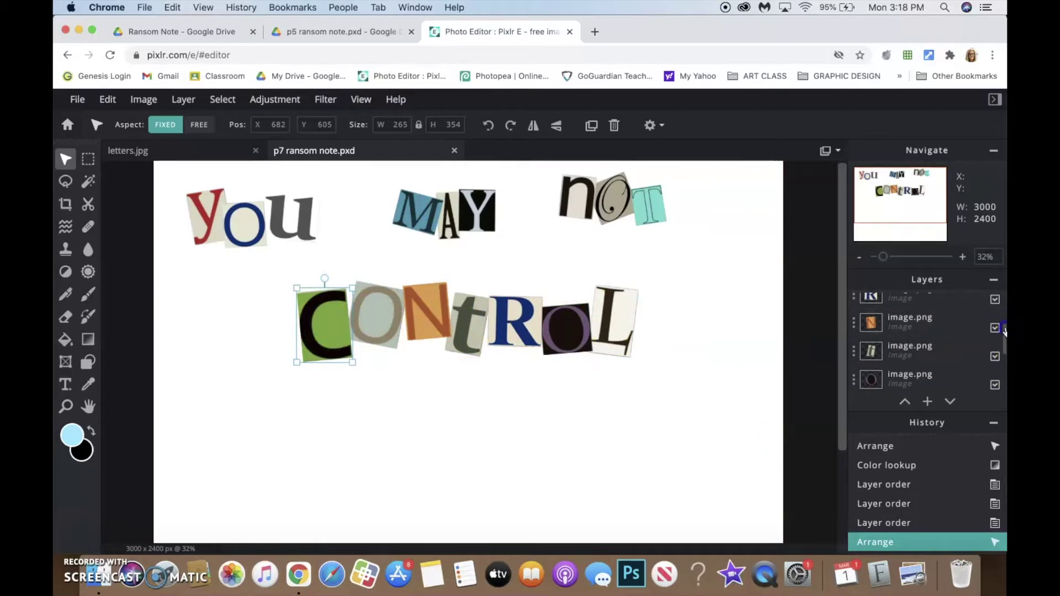
{"action": "left_click_drag", "start_coordinate": [1003, 331], "coordinate": [1004, 309]}
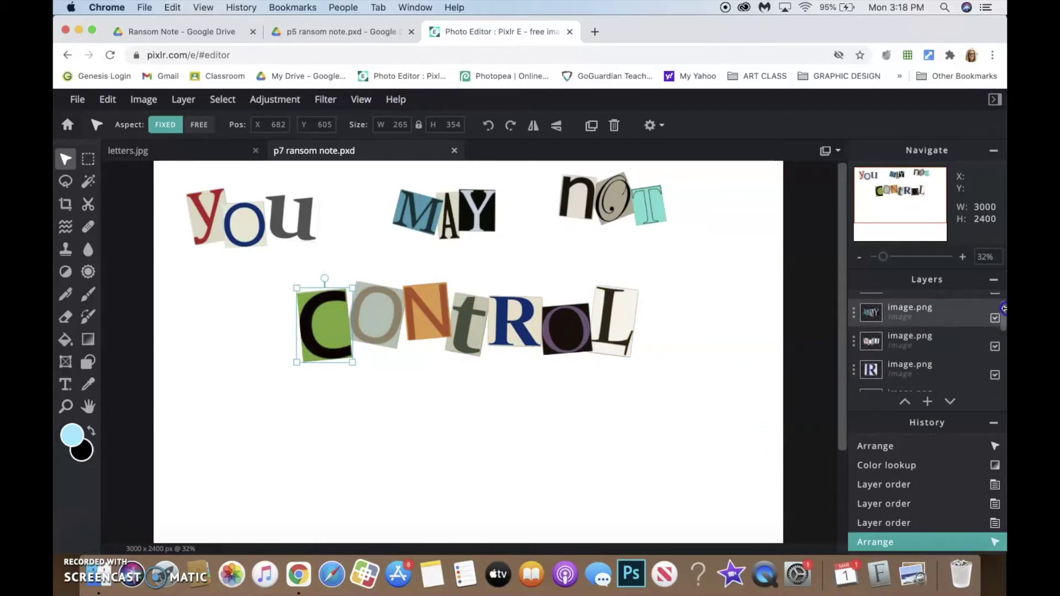
{"action": "left_click_drag", "start_coordinate": [911, 369], "coordinate": [919, 313]}
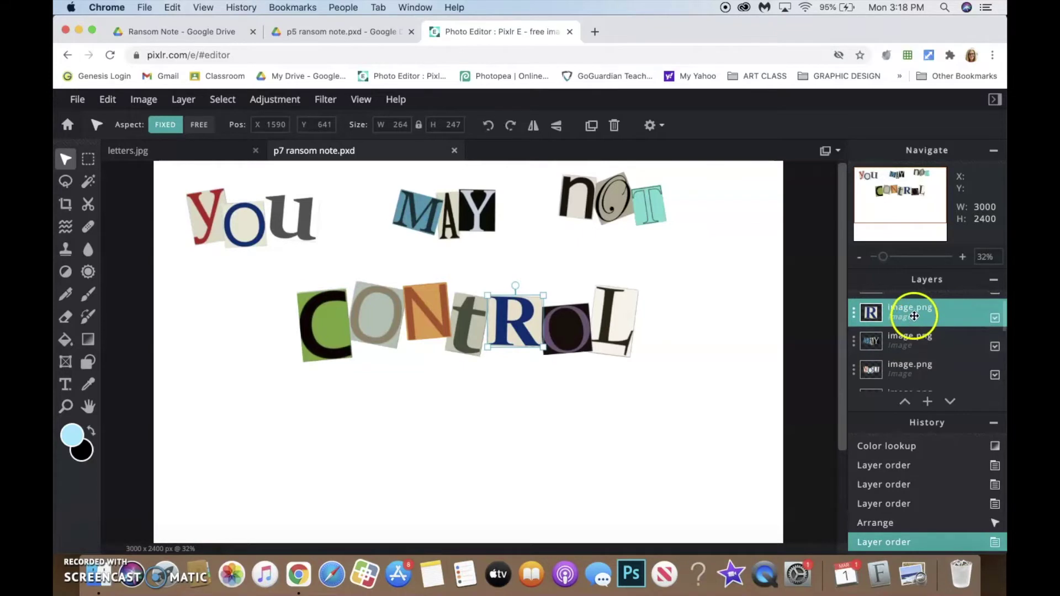
{"action": "left_click_drag", "start_coordinate": [915, 318], "coordinate": [918, 369]}
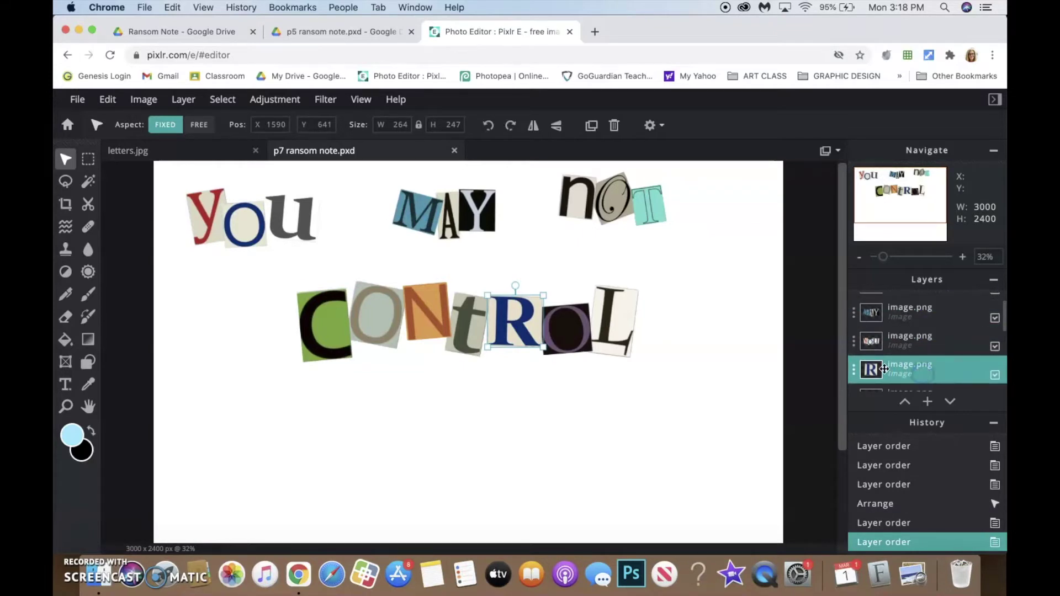
- Merge the R layer down through all the other letter layers of CONTROL so the word is a single layer
{"action": "scroll", "coordinate": [956, 344], "scroll_direction": "down", "scroll_amount": 2}
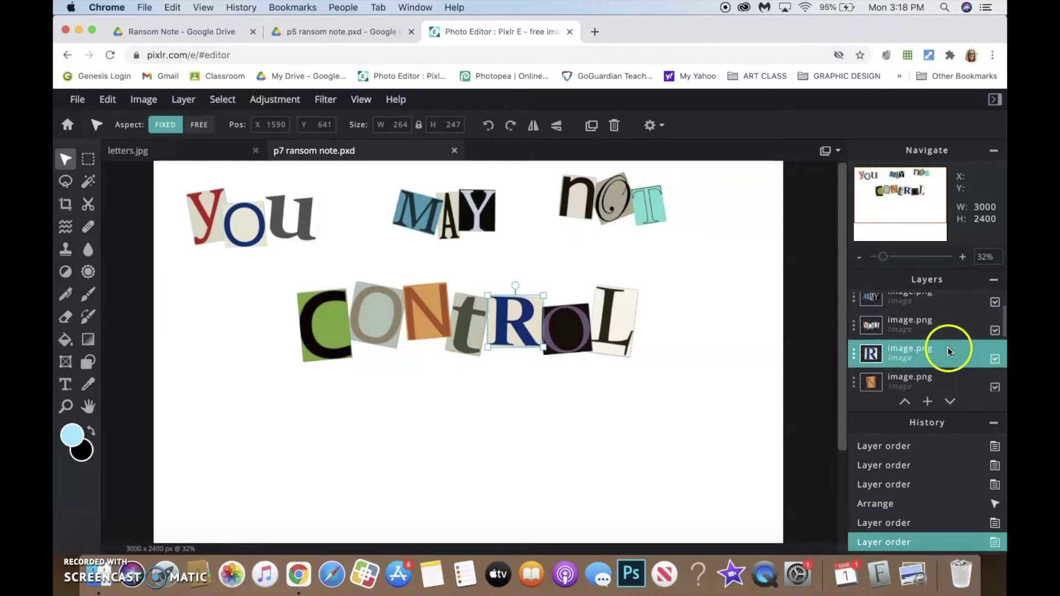
{"action": "scroll", "coordinate": [947, 352], "scroll_direction": "down", "scroll_amount": 1}
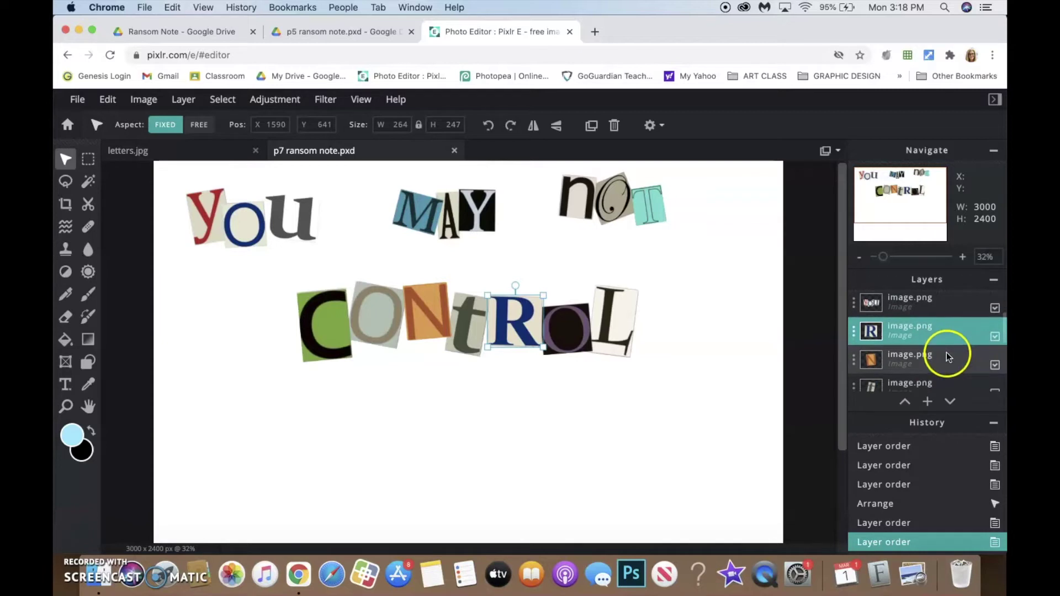
{"action": "scroll", "coordinate": [947, 352], "scroll_direction": "down", "scroll_amount": 2}
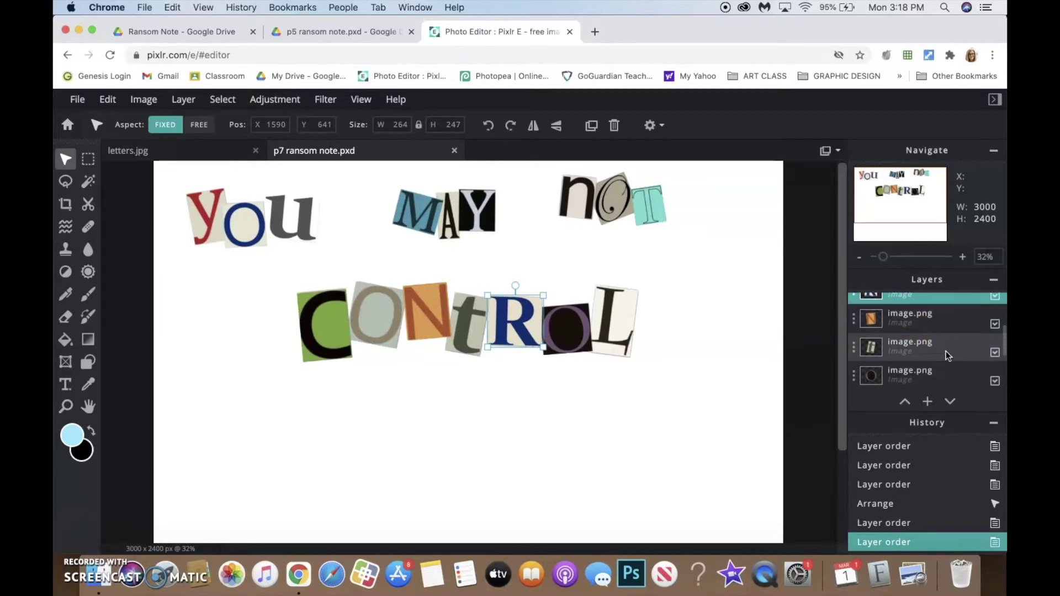
{"action": "scroll", "coordinate": [946, 350], "scroll_direction": "up", "scroll_amount": 1}
{"action": "scroll", "coordinate": [946, 350], "scroll_direction": "up", "scroll_amount": 2}
{"action": "left_click_drag", "start_coordinate": [912, 334], "coordinate": [954, 343]}
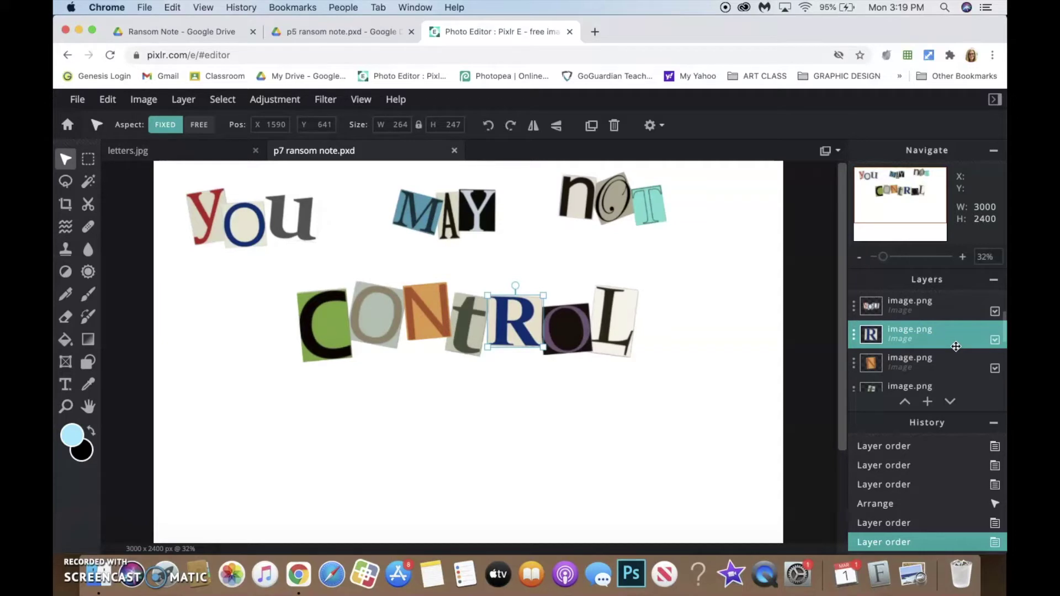
{"action": "key", "text": "super+e"}
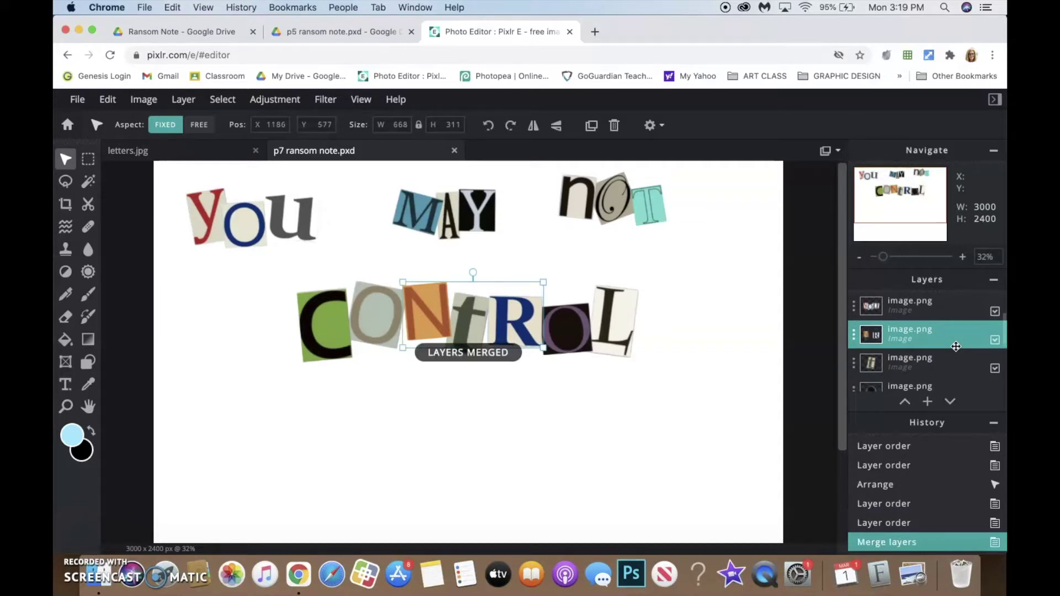
{"action": "key", "text": "super+e"}
{"action": "key", "text": "super+e"}
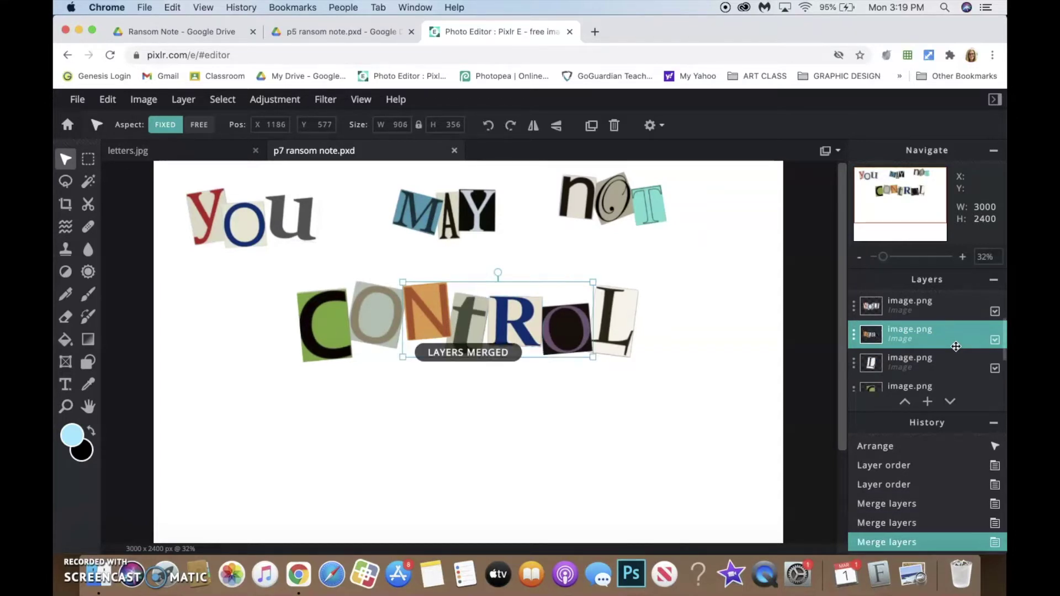
{"action": "key", "text": "super+e"}
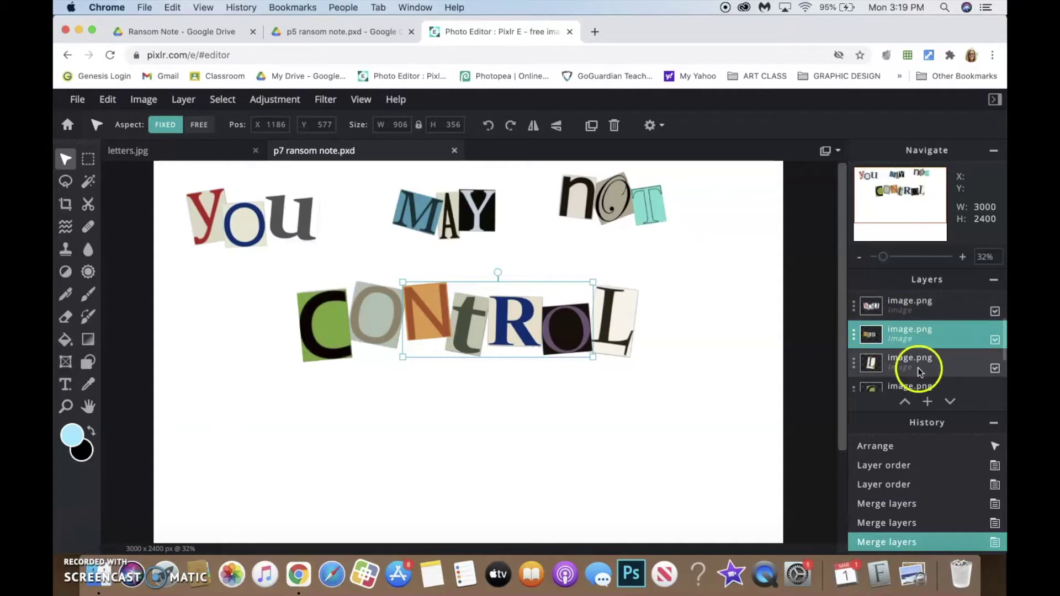
{"action": "key", "text": "super+e"}
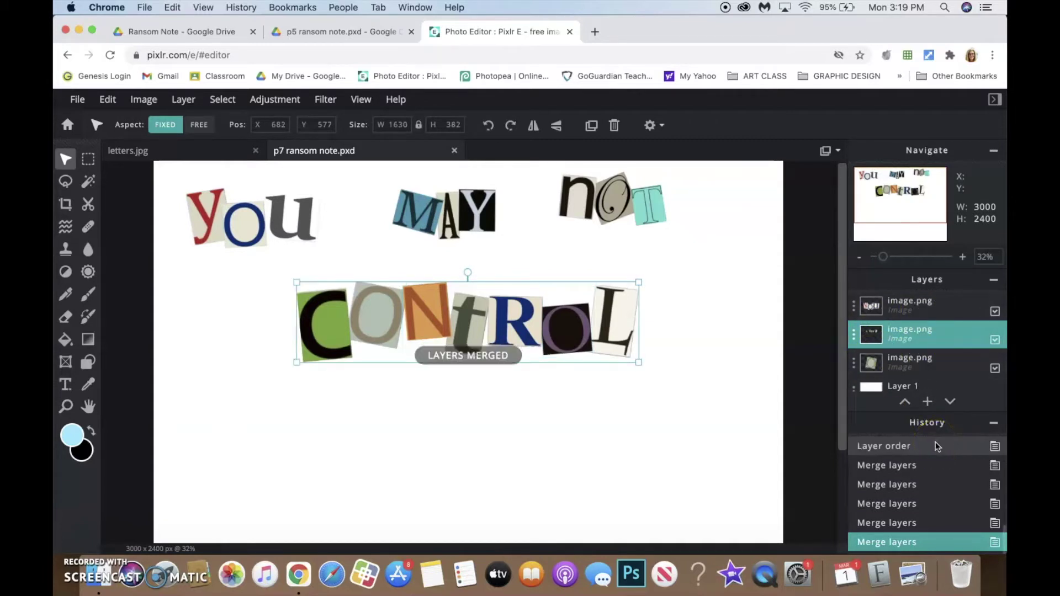
{"action": "key", "text": "super+e"}
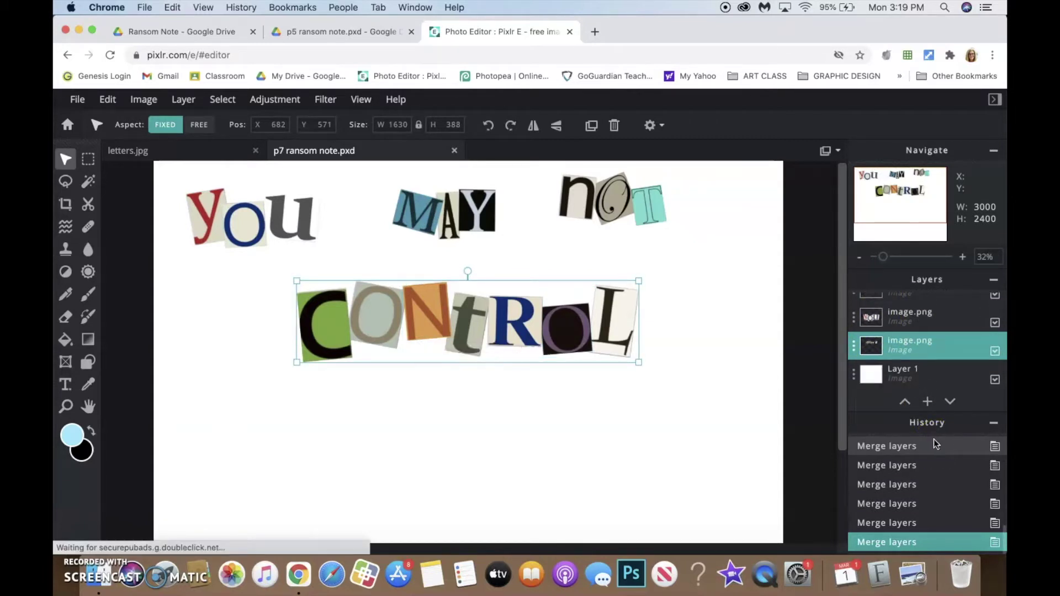
- Scale the merged word CONTROL down to about 1298 × 309 and keep it below the first line
{"action": "left_click_drag", "start_coordinate": [569, 344], "coordinate": [543, 343]}
{"action": "left_click_drag", "start_coordinate": [563, 289], "coordinate": [509, 340]}
{"action": "left_click_drag", "start_coordinate": [667, 300], "coordinate": [650, 312]}
- Close the gaps between YOU, MAY and nOT by moving the three words nearer together on the first line
{"action": "left_click_drag", "start_coordinate": [294, 236], "coordinate": [318, 235]}
{"action": "left_click_drag", "start_coordinate": [421, 221], "coordinate": [405, 221]}
{"action": "left_click_drag", "start_coordinate": [621, 194], "coordinate": [583, 196]}
- Place CONTROL beneath YOU and MAY, and shift nOT slightly farther from MAY and lower
{"action": "left_click_drag", "start_coordinate": [585, 297], "coordinate": [615, 295]}
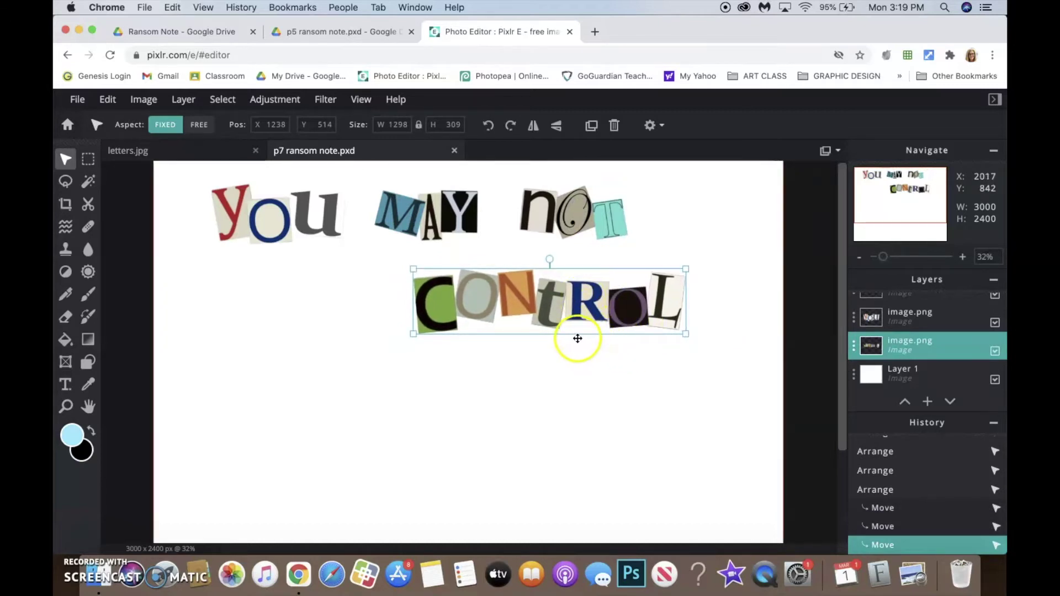
{"action": "left_click_drag", "start_coordinate": [523, 300], "coordinate": [401, 307]}
{"action": "left_click_drag", "start_coordinate": [572, 221], "coordinate": [608, 241]}
{"action": "left_click", "coordinate": [564, 225]}
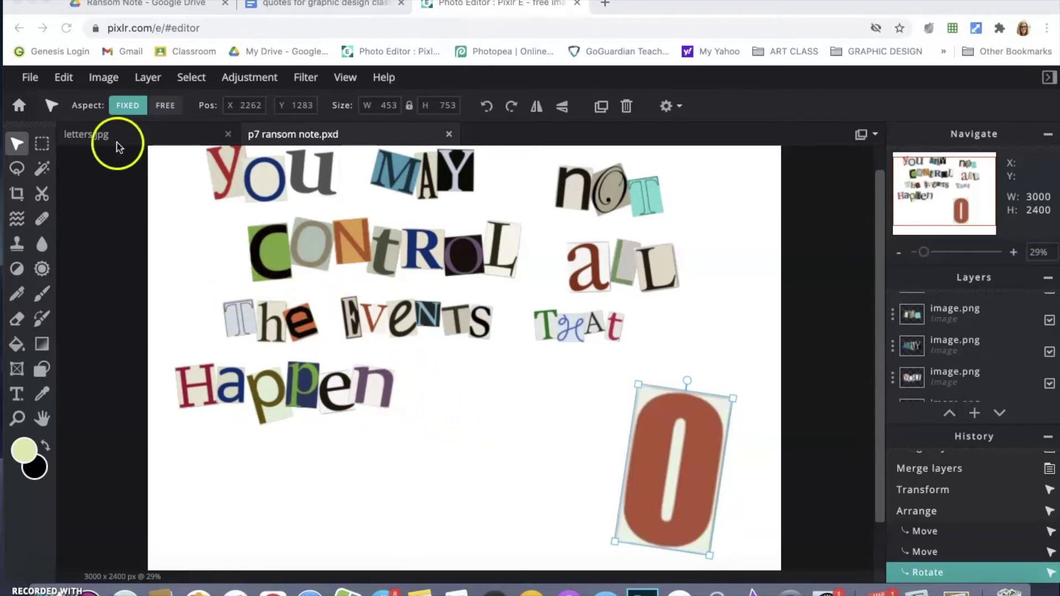
- Add a text layer in Verdana, enlarge it to size 243, and place it across the page below the word Happen
{"action": "left_click", "coordinate": [976, 415]}
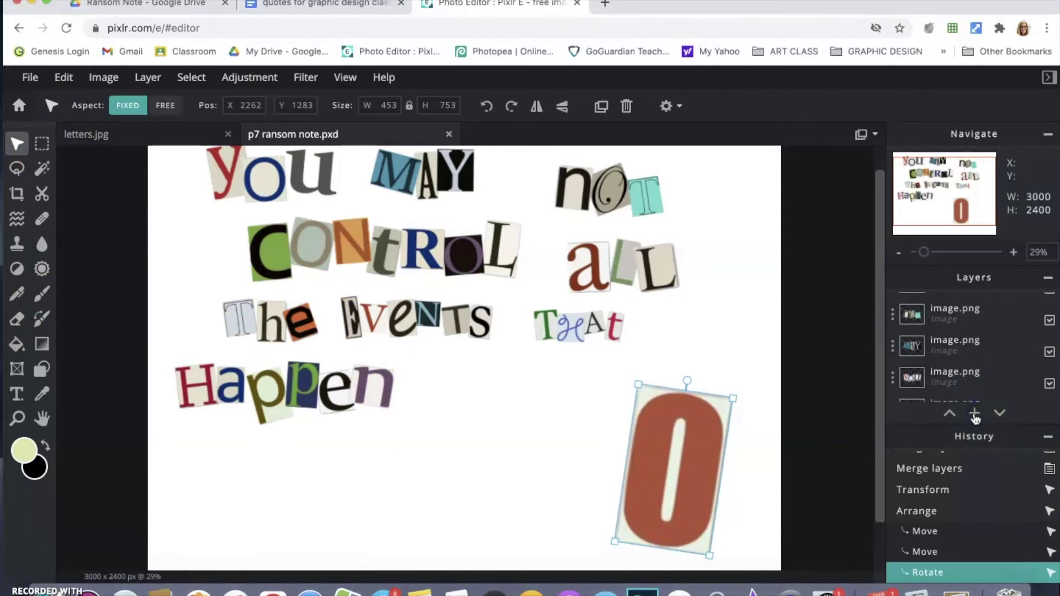
{"action": "left_click", "coordinate": [1007, 394]}
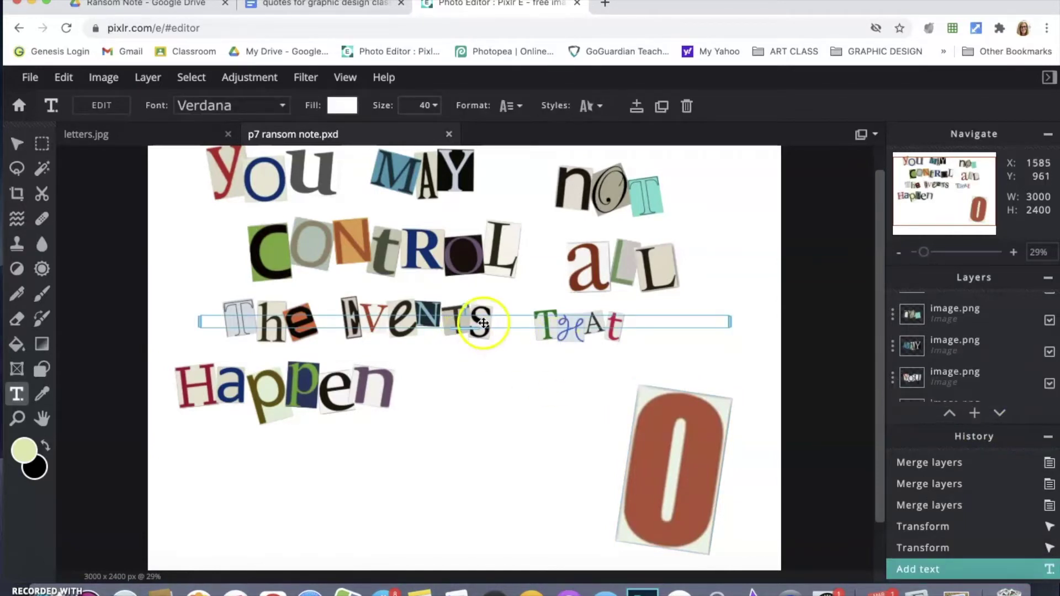
{"action": "left_click_drag", "start_coordinate": [483, 321], "coordinate": [435, 473]}
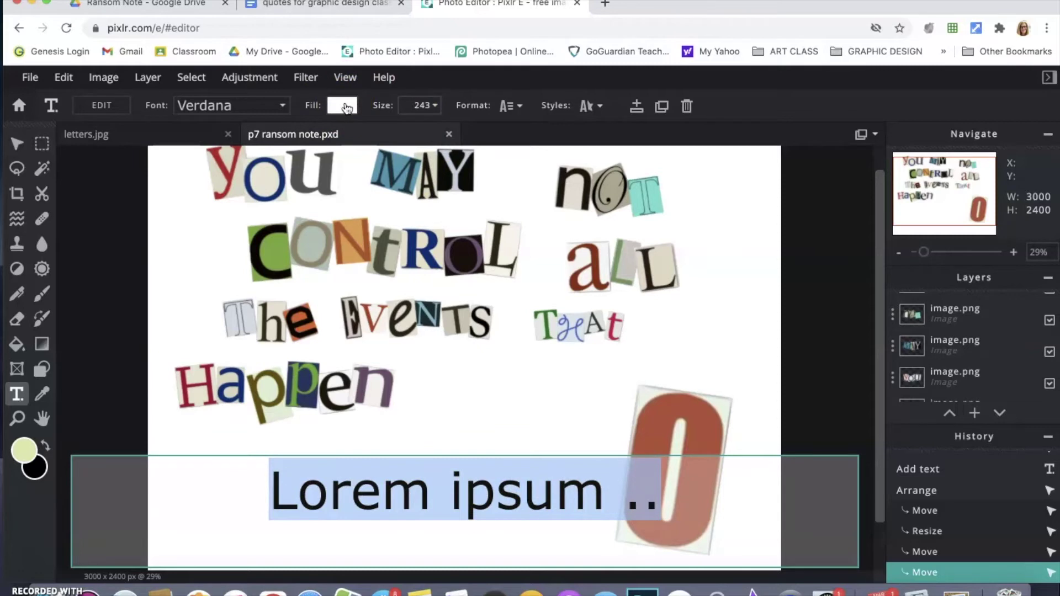
- Set the fill colour of the placeholder text to mid-grey #888888
{"action": "left_click", "coordinate": [523, 480]}
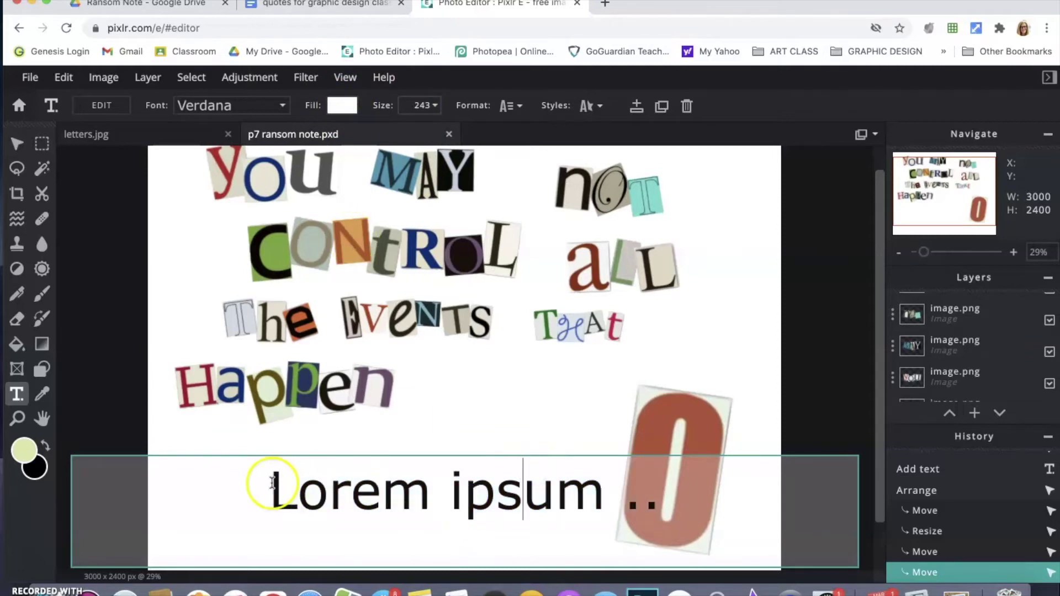
{"action": "left_click_drag", "start_coordinate": [272, 482], "coordinate": [209, 495]}
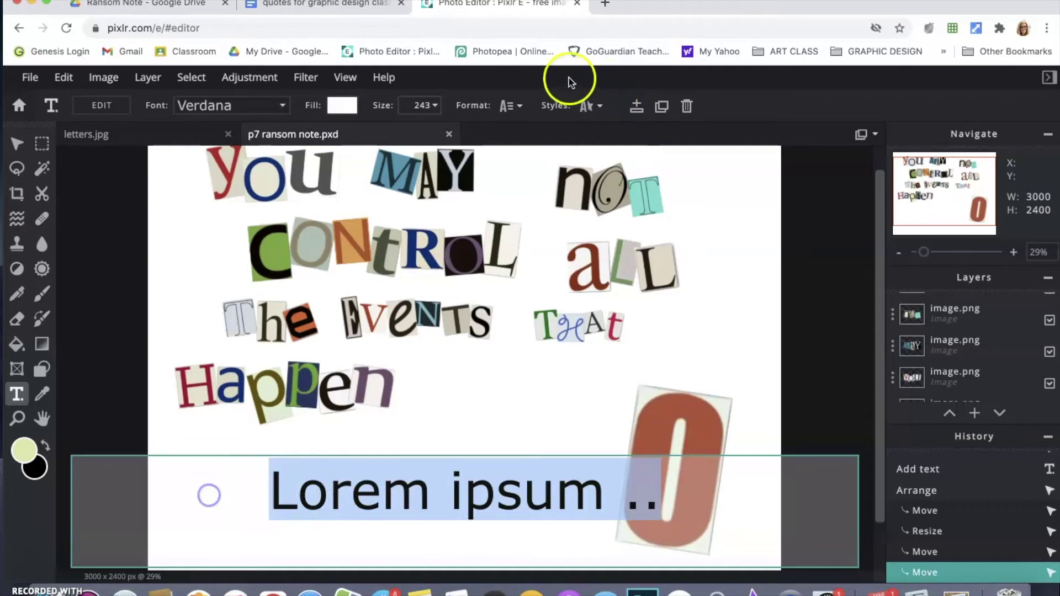
{"action": "left_click", "coordinate": [341, 105]}
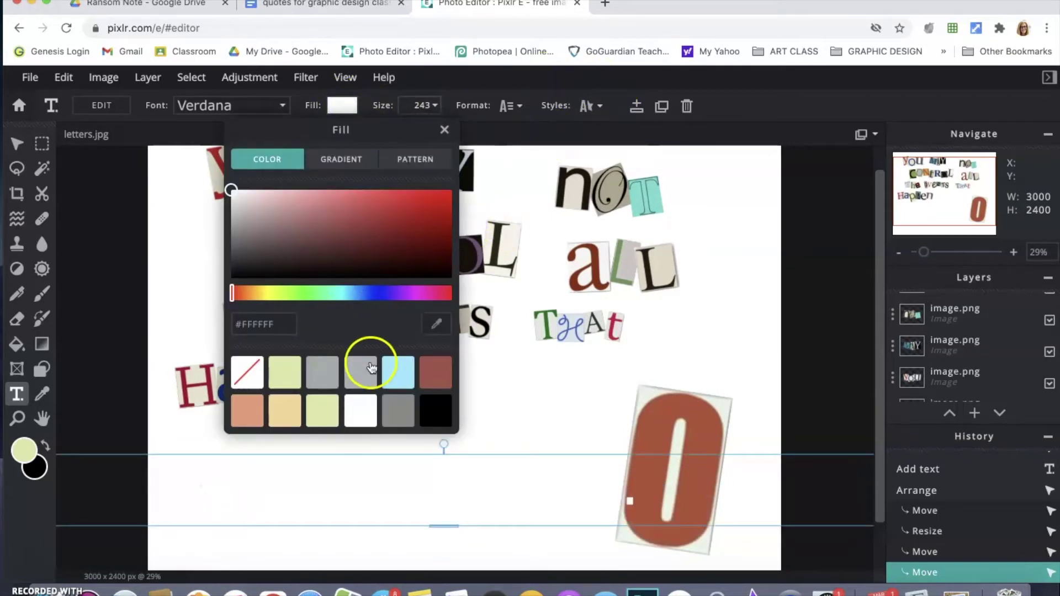
{"action": "left_click", "coordinate": [321, 371]}
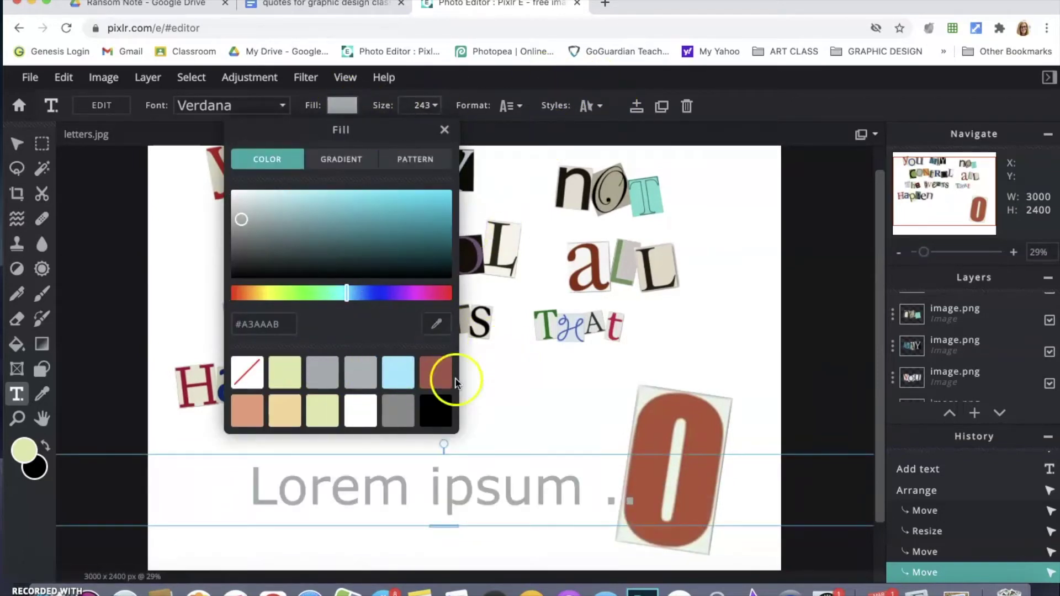
{"action": "left_click", "coordinate": [391, 409]}
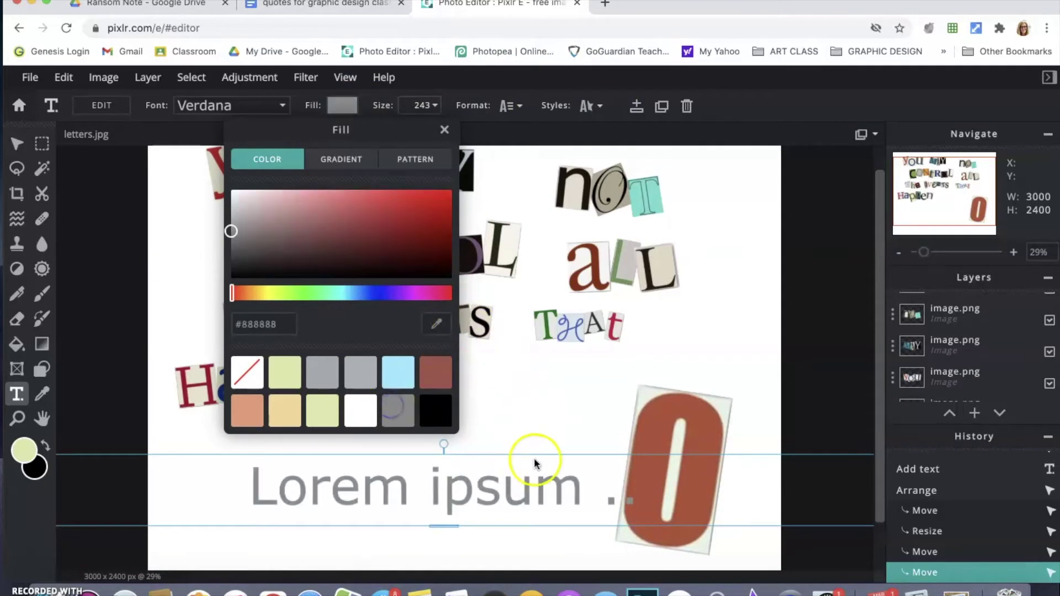
{"action": "left_click", "coordinate": [444, 129]}
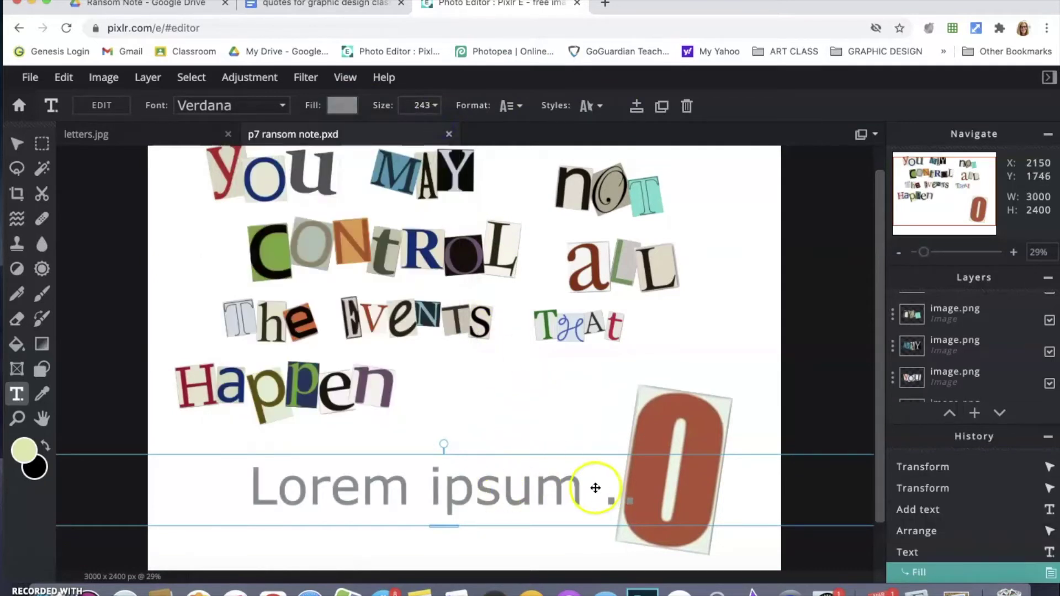
{"action": "left_click_drag", "start_coordinate": [632, 498], "coordinate": [634, 499]}
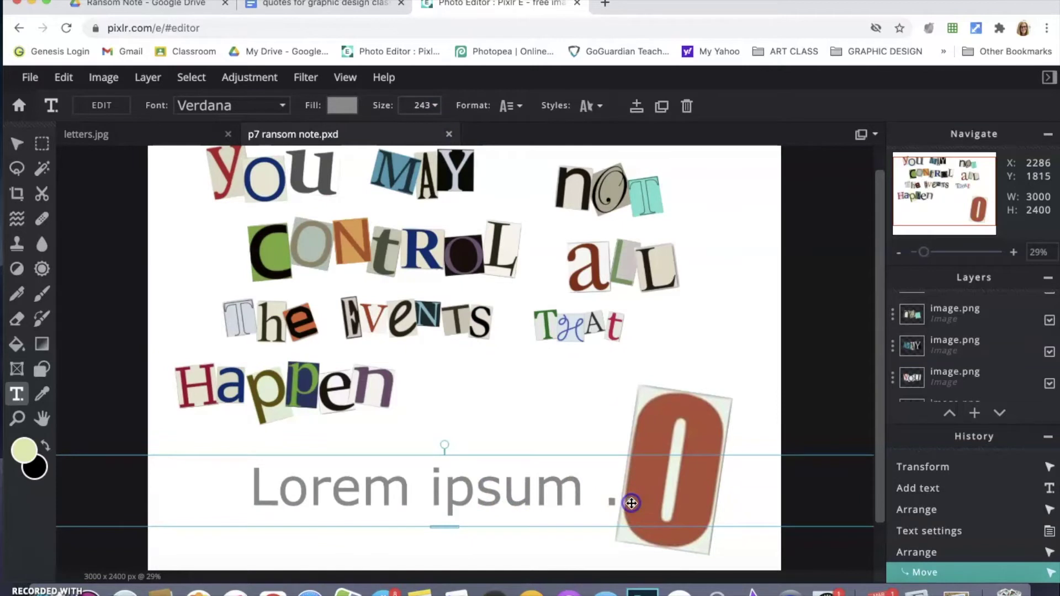
- Replace the placeholder wording in the text layer with the single letter t
{"action": "double_click", "coordinate": [520, 483]}
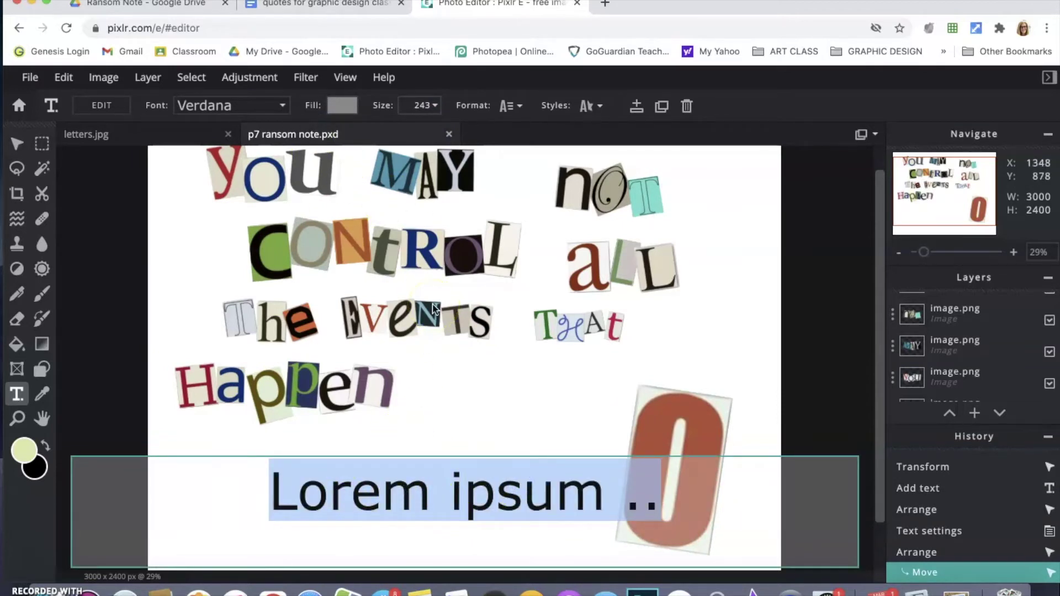
{"action": "type", "text": "t"}
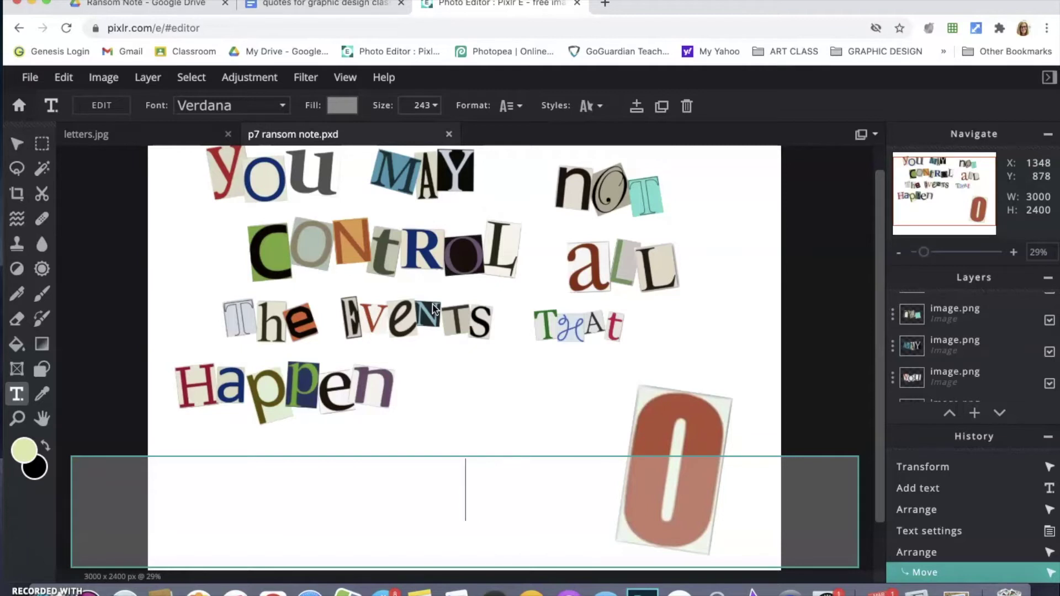
{"action": "scroll", "coordinate": [435, 308], "scroll_direction": "down", "scroll_amount": 1}
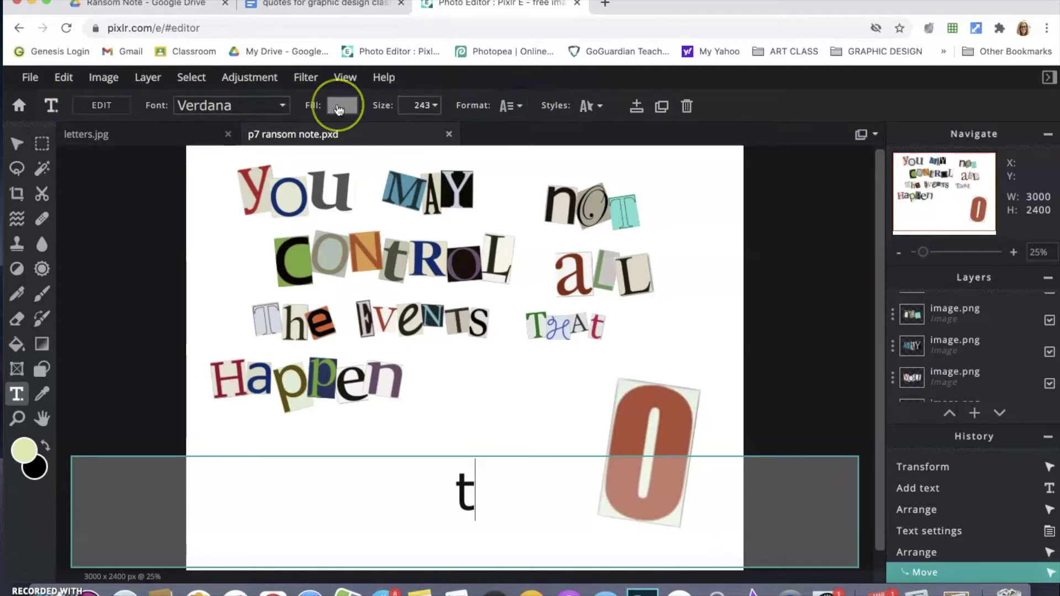
- Try several fonts on the letter t, including The Love For Money and The California
{"action": "left_click", "coordinate": [250, 106]}
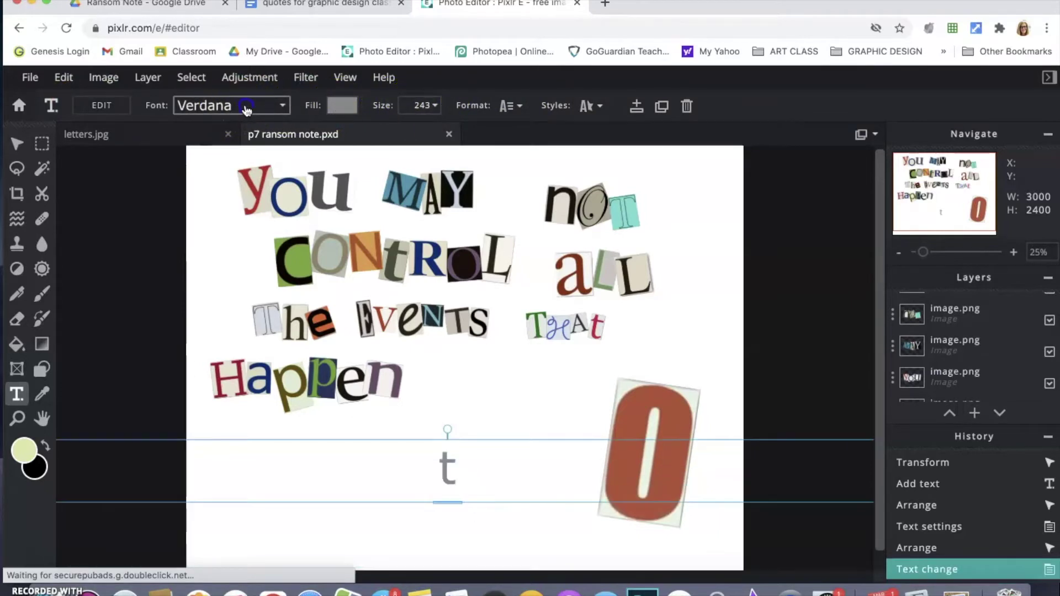
{"action": "left_click", "coordinate": [246, 109]}
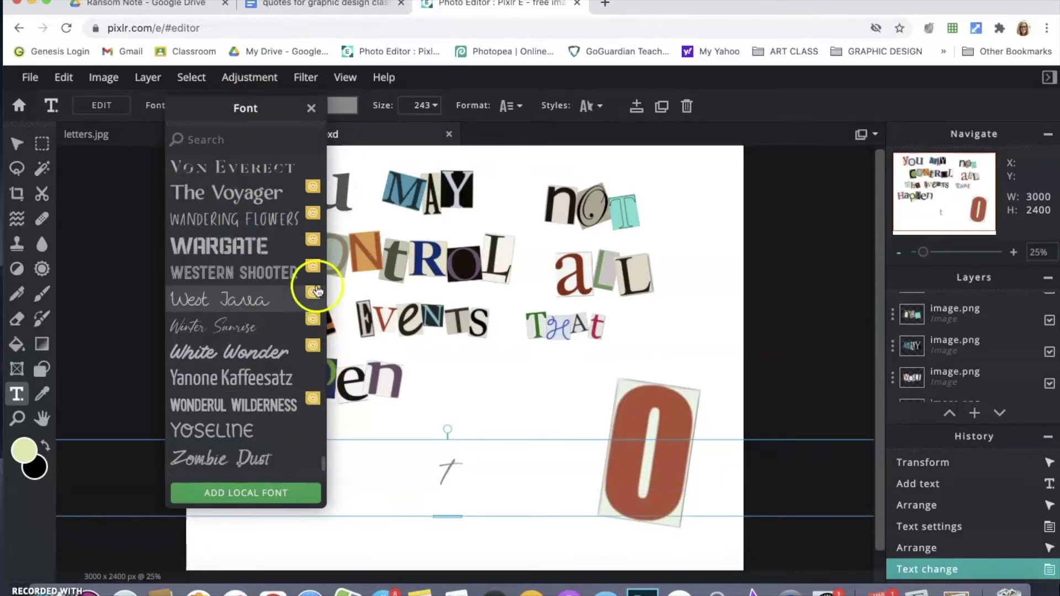
{"action": "scroll", "coordinate": [236, 242], "scroll_direction": "up", "scroll_amount": 2}
{"action": "scroll", "coordinate": [236, 242], "scroll_direction": "up", "scroll_amount": 1}
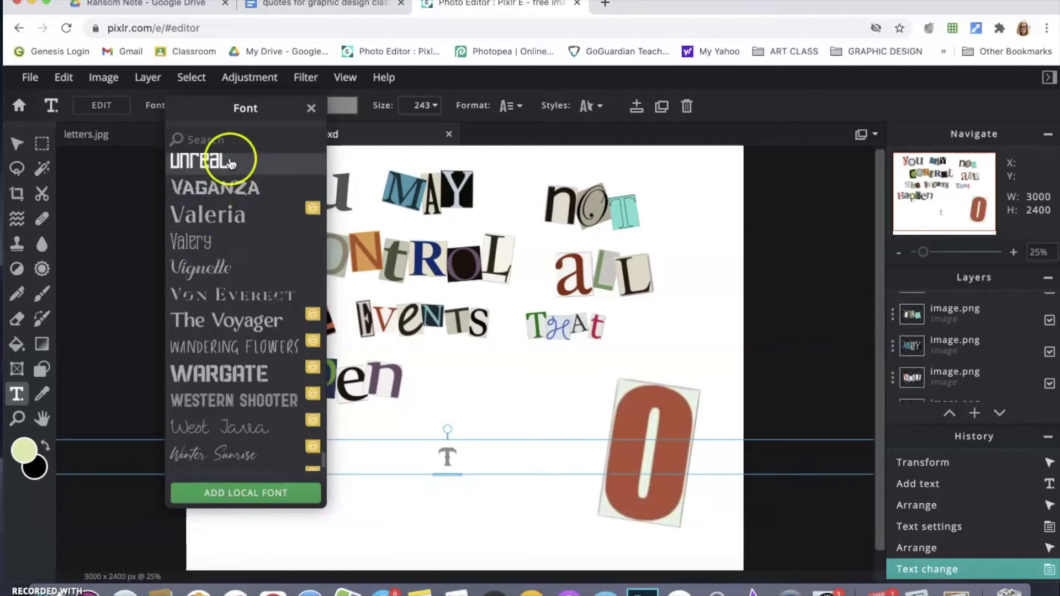
{"action": "scroll", "coordinate": [230, 164], "scroll_direction": "up", "scroll_amount": 5}
{"action": "left_click", "coordinate": [229, 239]}
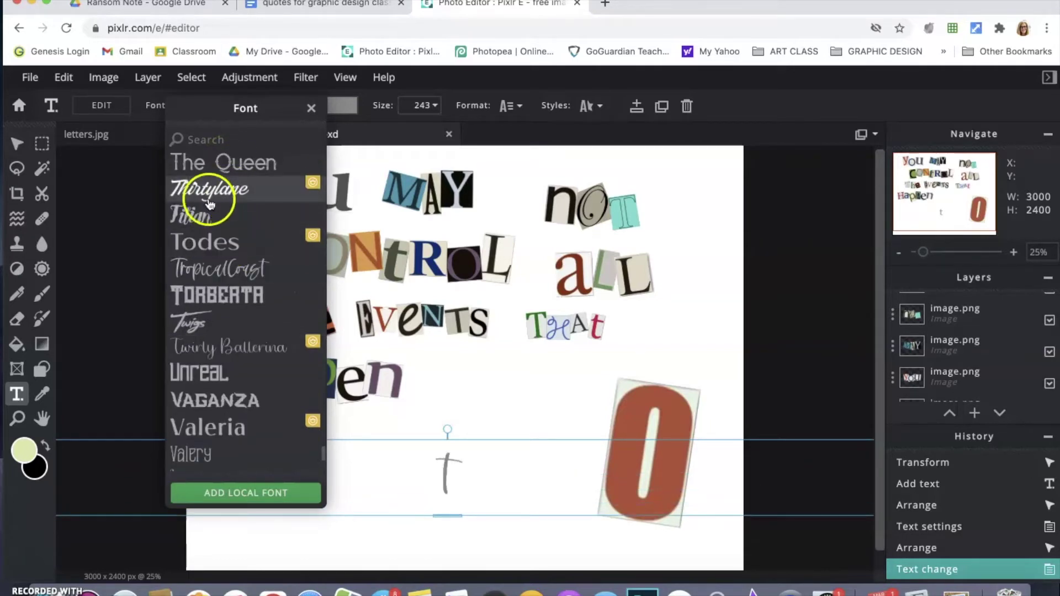
{"action": "scroll", "coordinate": [220, 167], "scroll_direction": "up", "scroll_amount": 5}
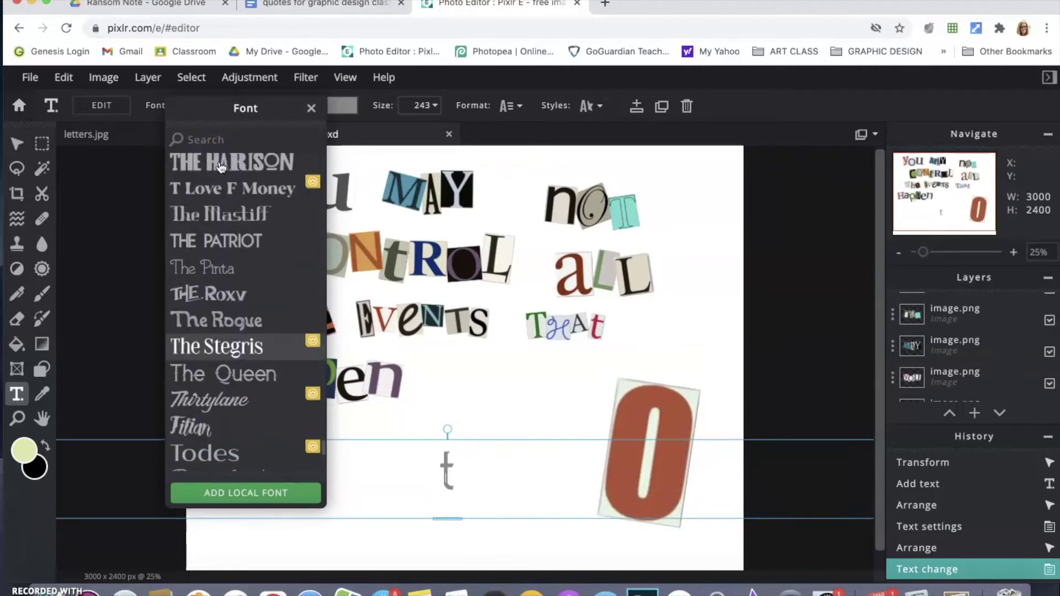
{"action": "left_click", "coordinate": [211, 323]}
{"action": "left_click", "coordinate": [213, 299]}
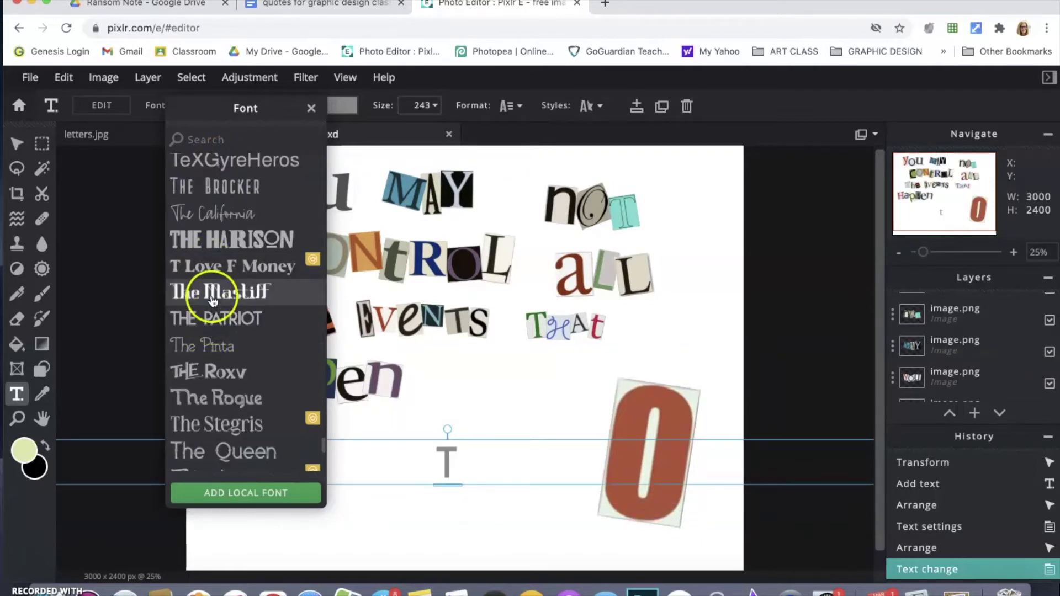
{"action": "left_click", "coordinate": [213, 267]}
{"action": "left_click", "coordinate": [230, 209]}
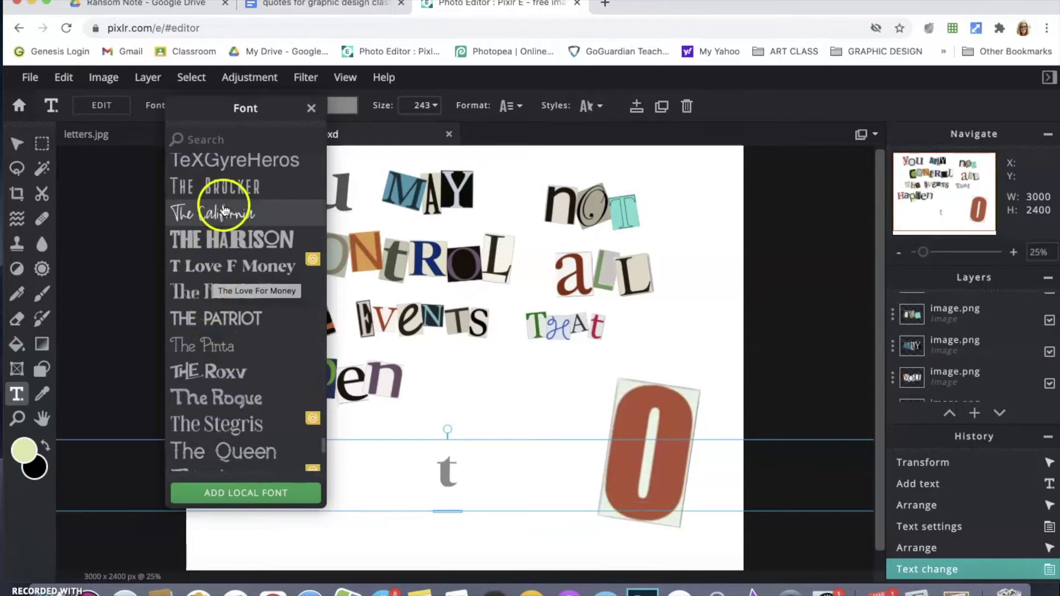
- Try more fonts on the letter t, including The Brocker, Surface and Sunny Bay
{"action": "left_click", "coordinate": [228, 188]}
{"action": "scroll", "coordinate": [228, 187], "scroll_direction": "up", "scroll_amount": 5}
{"action": "left_click", "coordinate": [229, 186]}
{"action": "scroll", "coordinate": [228, 187], "scroll_direction": "up", "scroll_amount": 3}
{"action": "left_click", "coordinate": [215, 286]}
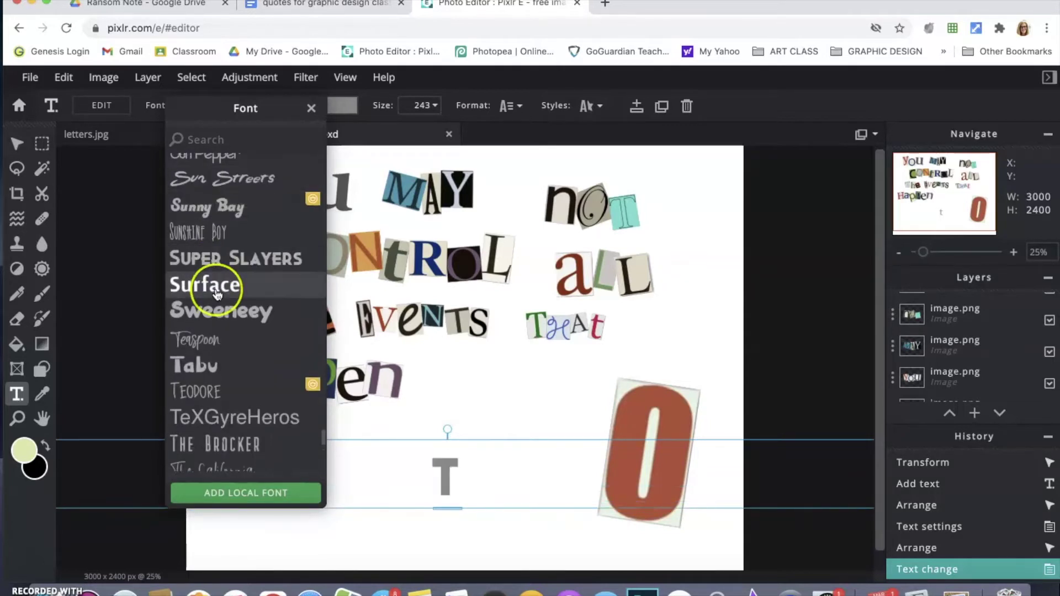
{"action": "left_click", "coordinate": [201, 208]}
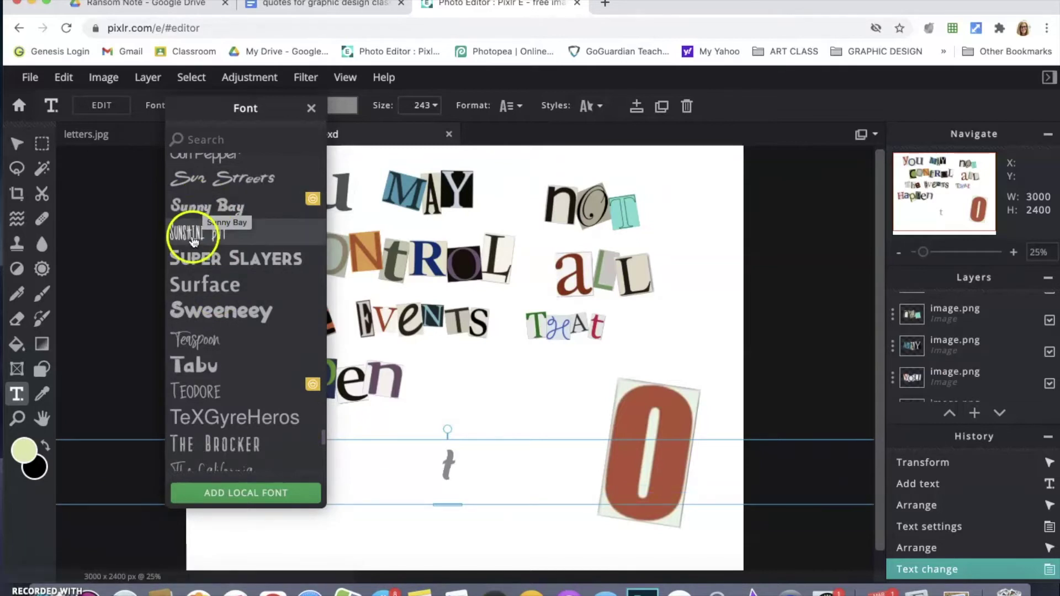
{"action": "left_click", "coordinate": [194, 238]}
- Try The Stoothgart, Stardust Moonlight and Sheraton as fonts for the letter t
{"action": "scroll", "coordinate": [199, 243], "scroll_direction": "up", "scroll_amount": 5}
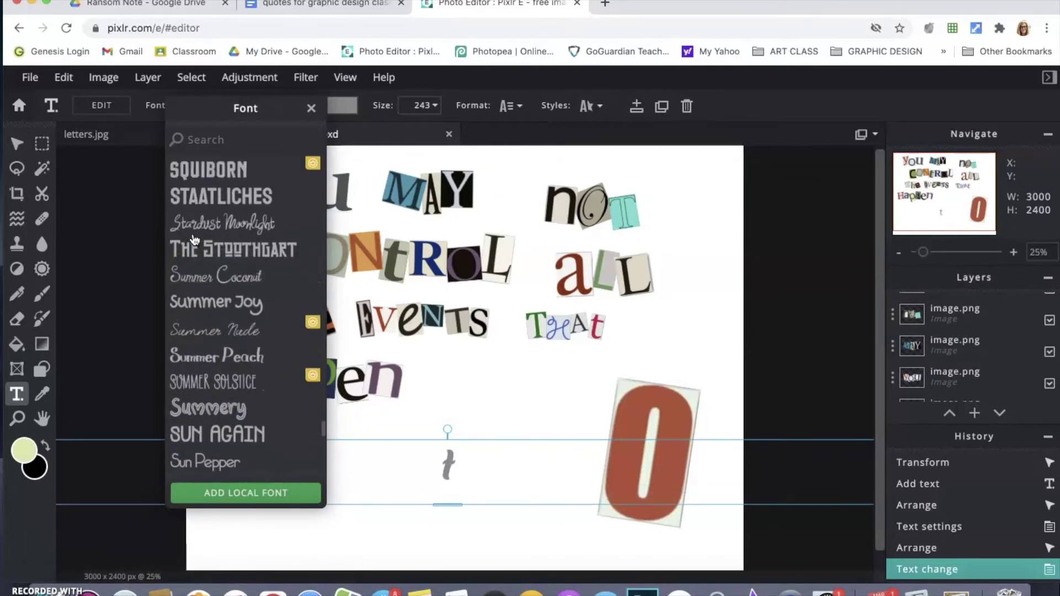
{"action": "left_click", "coordinate": [206, 253]}
{"action": "left_click", "coordinate": [202, 225]}
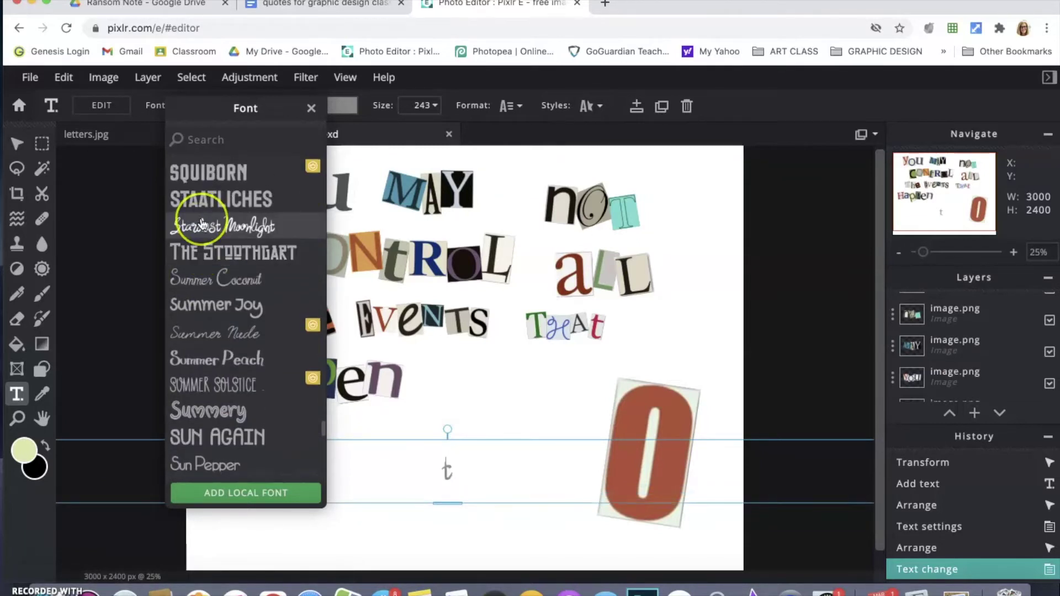
{"action": "scroll", "coordinate": [205, 226], "scroll_direction": "up", "scroll_amount": 5}
{"action": "left_click", "coordinate": [214, 213]}
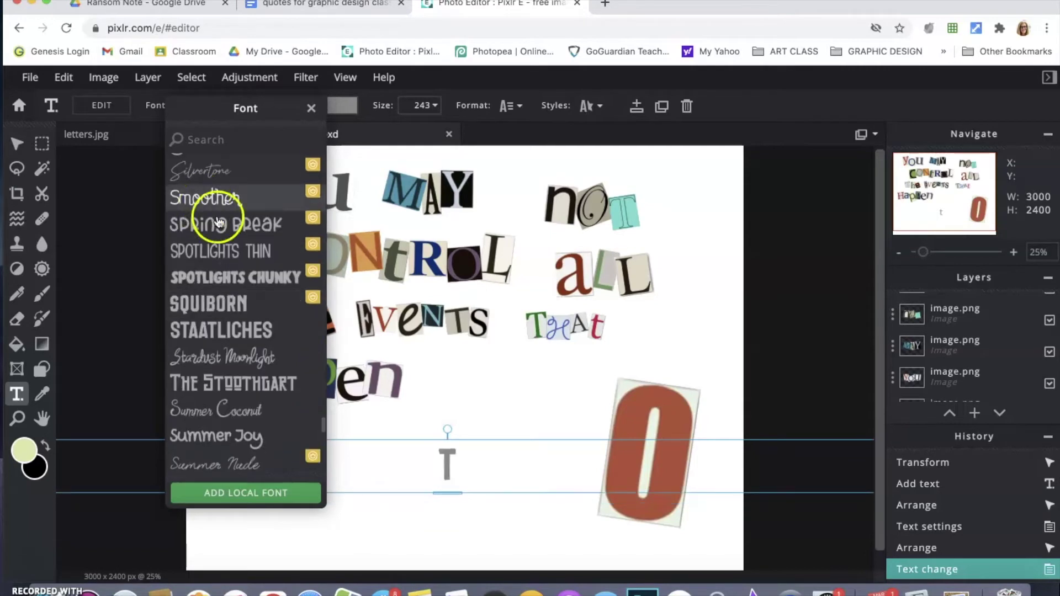
{"action": "scroll", "coordinate": [221, 232], "scroll_direction": "up", "scroll_amount": 3}
{"action": "scroll", "coordinate": [224, 235], "scroll_direction": "up", "scroll_amount": 2}
{"action": "left_click", "coordinate": [227, 243]}
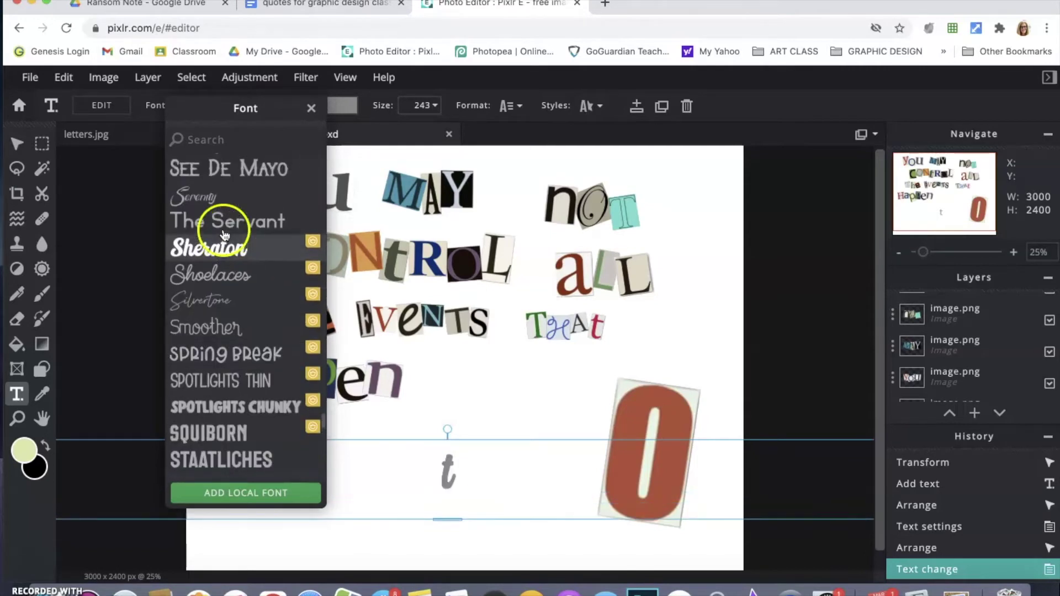
- Compare Serenity with Searchlight and The Servant on the letter t, and apply the Serenity font
{"action": "left_click", "coordinate": [203, 204]}
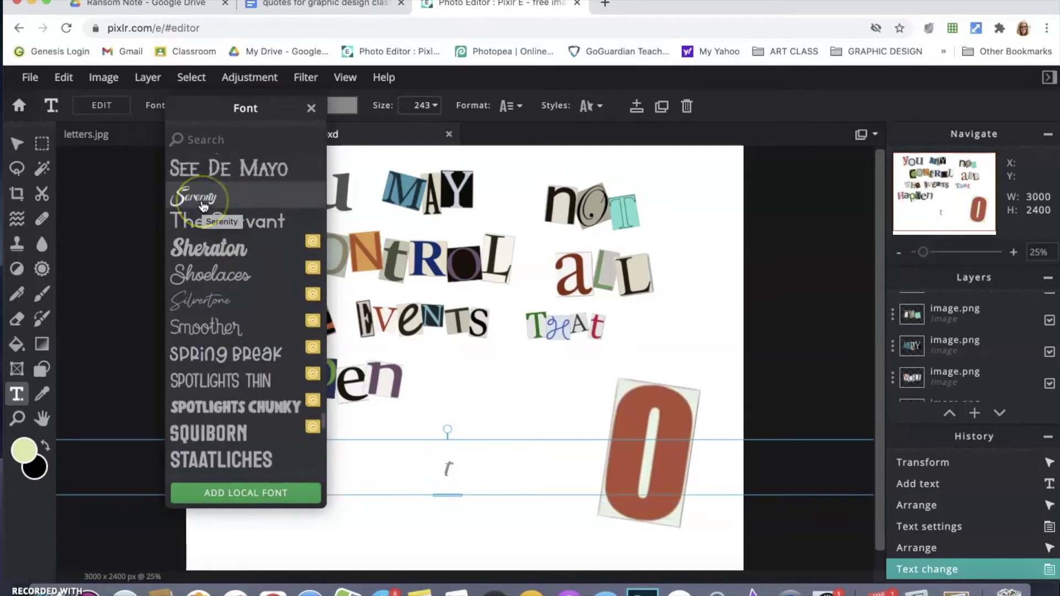
{"action": "scroll", "coordinate": [203, 207], "scroll_direction": "up", "scroll_amount": 3}
{"action": "left_click", "coordinate": [235, 320]}
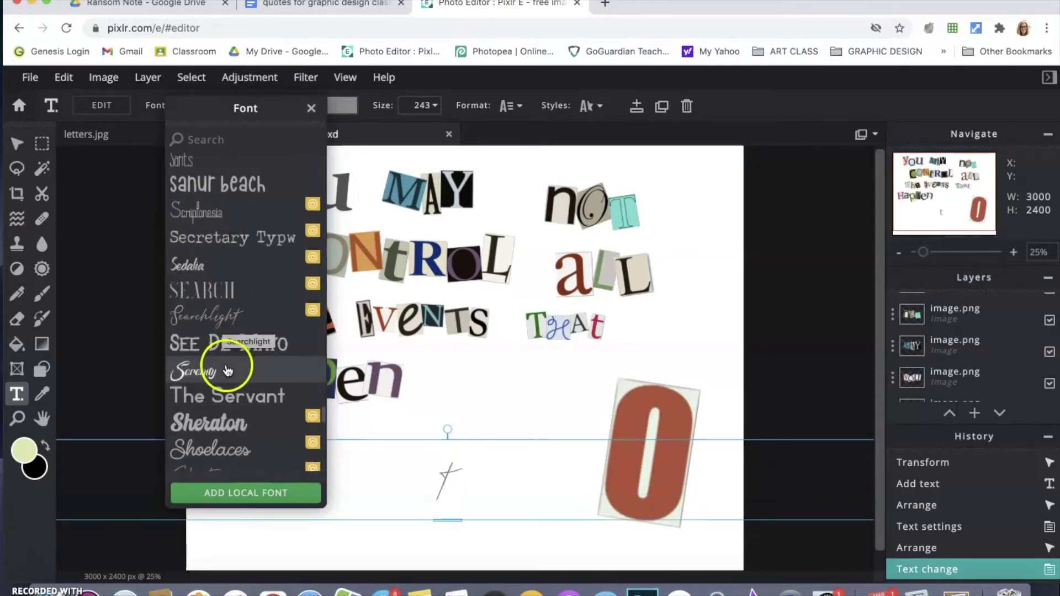
{"action": "left_click", "coordinate": [214, 374]}
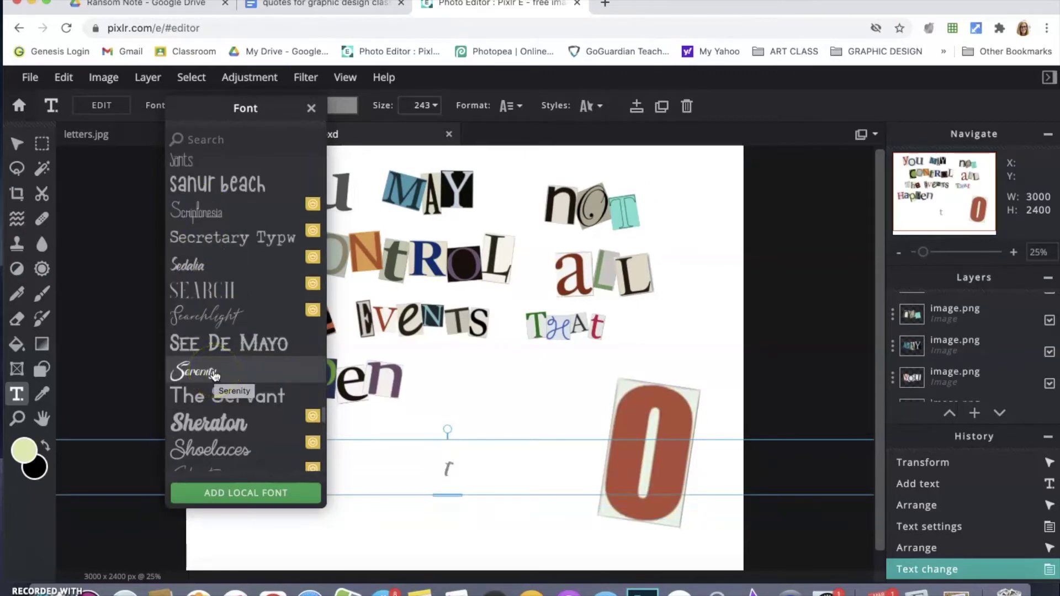
{"action": "left_click", "coordinate": [217, 394]}
{"action": "left_click", "coordinate": [202, 372]}
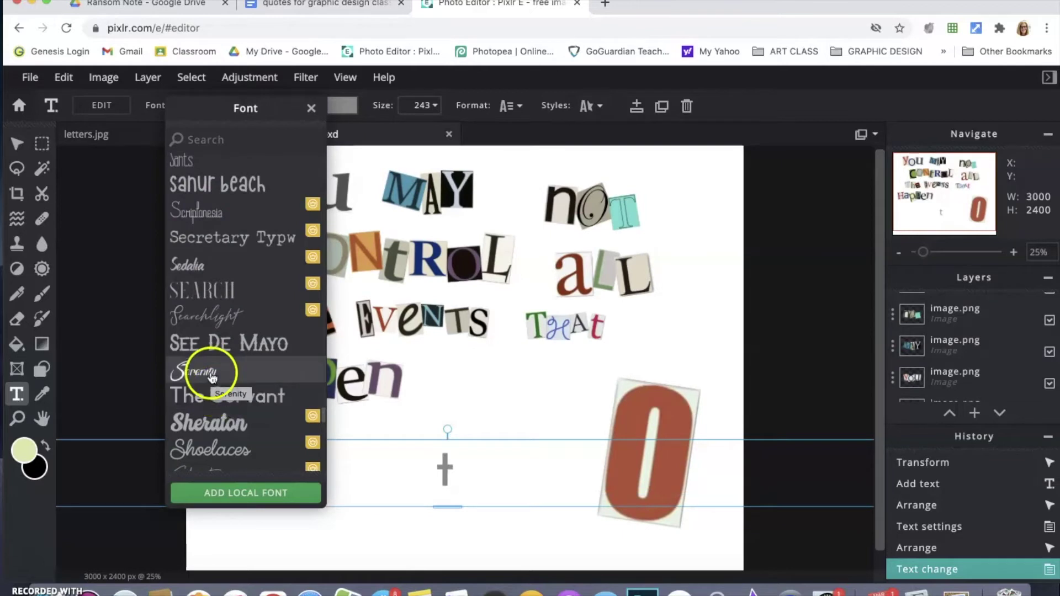
{"action": "left_click", "coordinate": [580, 530]}
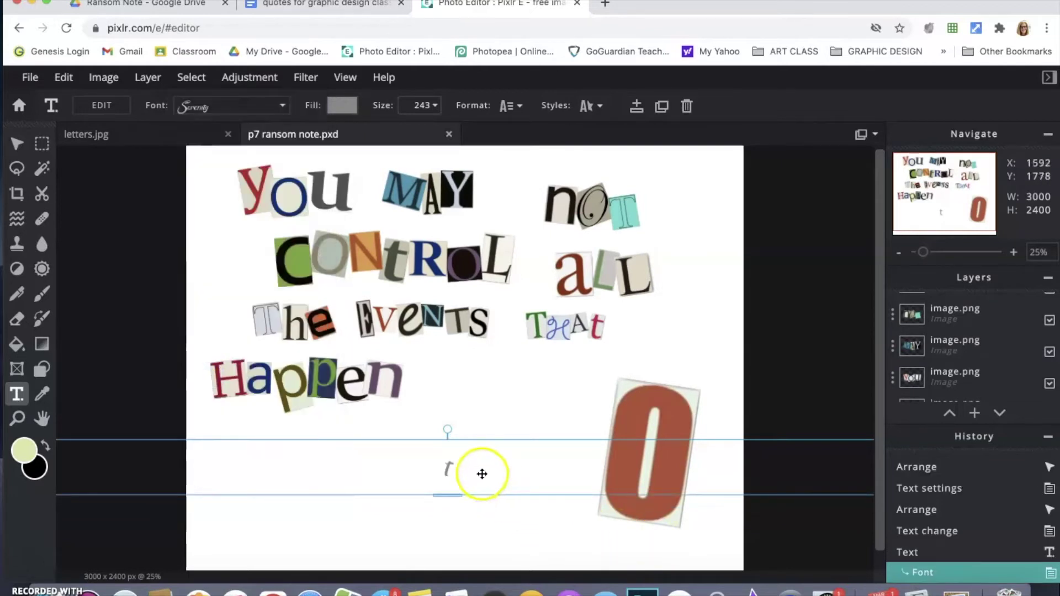
- Enlarge the letter t to size 685 and move it up into the space between Happen and the large O
{"action": "left_click_drag", "start_coordinate": [452, 463], "coordinate": [452, 465]}
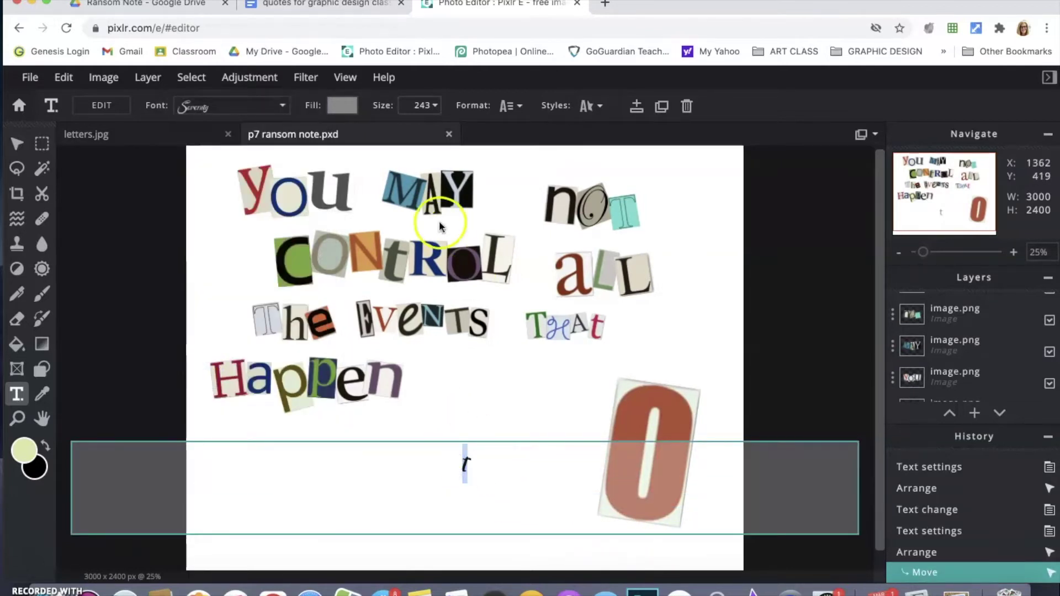
{"action": "left_click", "coordinate": [436, 110]}
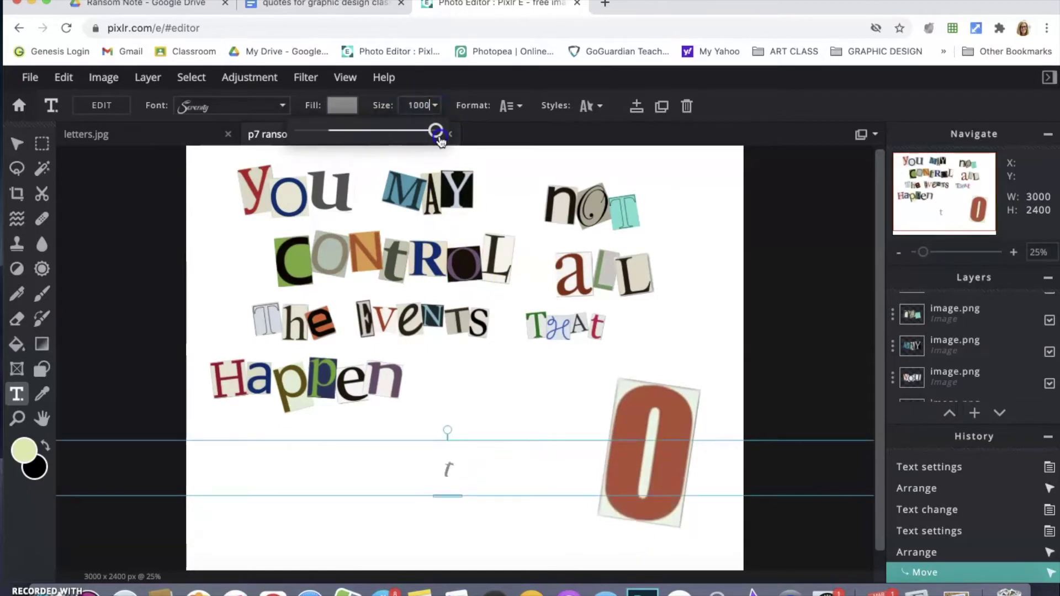
{"action": "left_click_drag", "start_coordinate": [441, 141], "coordinate": [408, 136]}
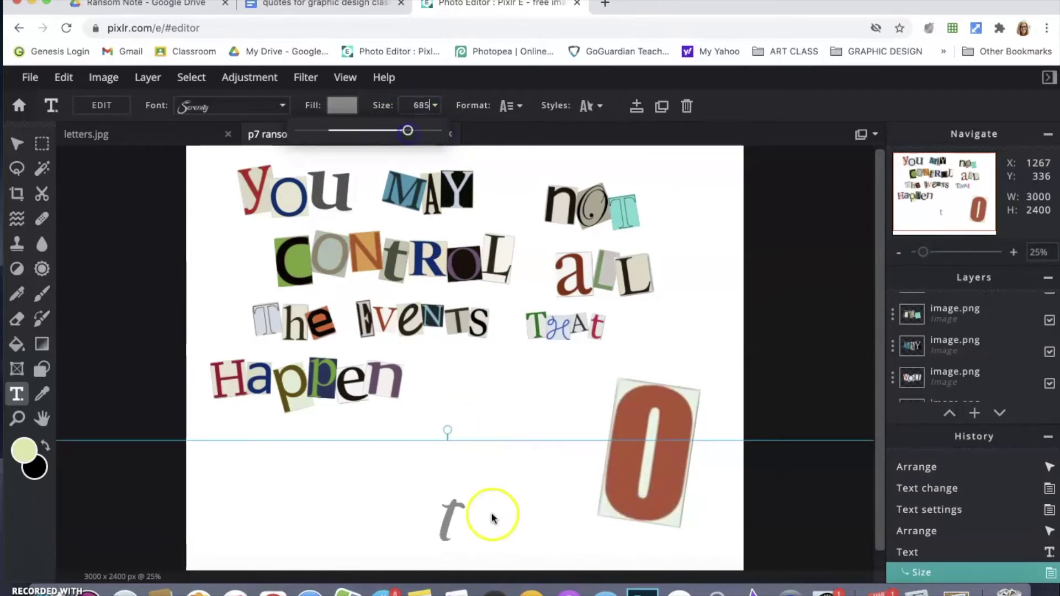
{"action": "left_click_drag", "start_coordinate": [447, 507], "coordinate": [469, 426]}
{"action": "left_click_drag", "start_coordinate": [450, 512], "coordinate": [469, 431]}
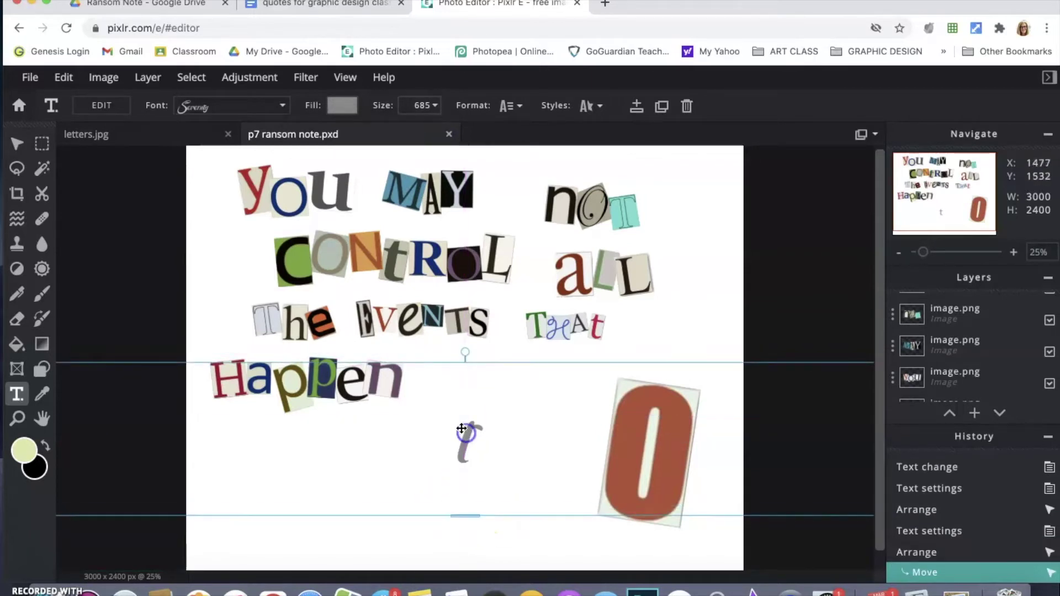
- Increase the letter t to size 1000 and move it up, just below and beside the word Happen
{"action": "left_click", "coordinate": [434, 106]}
{"action": "left_click_drag", "start_coordinate": [460, 139], "coordinate": [460, 139]}
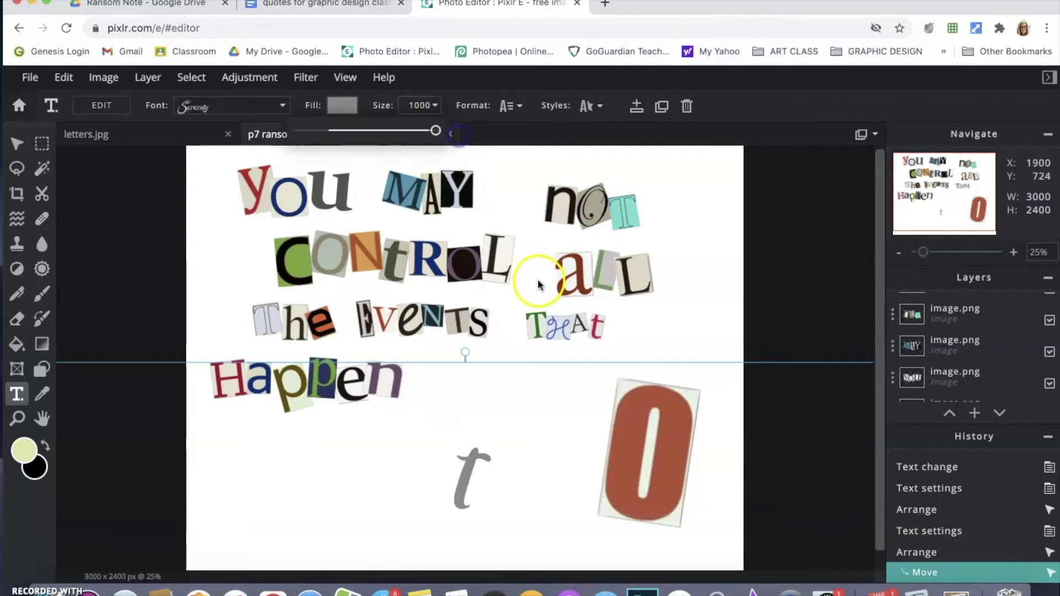
{"action": "left_click", "coordinate": [468, 477]}
{"action": "left_click_drag", "start_coordinate": [465, 451], "coordinate": [466, 404]}
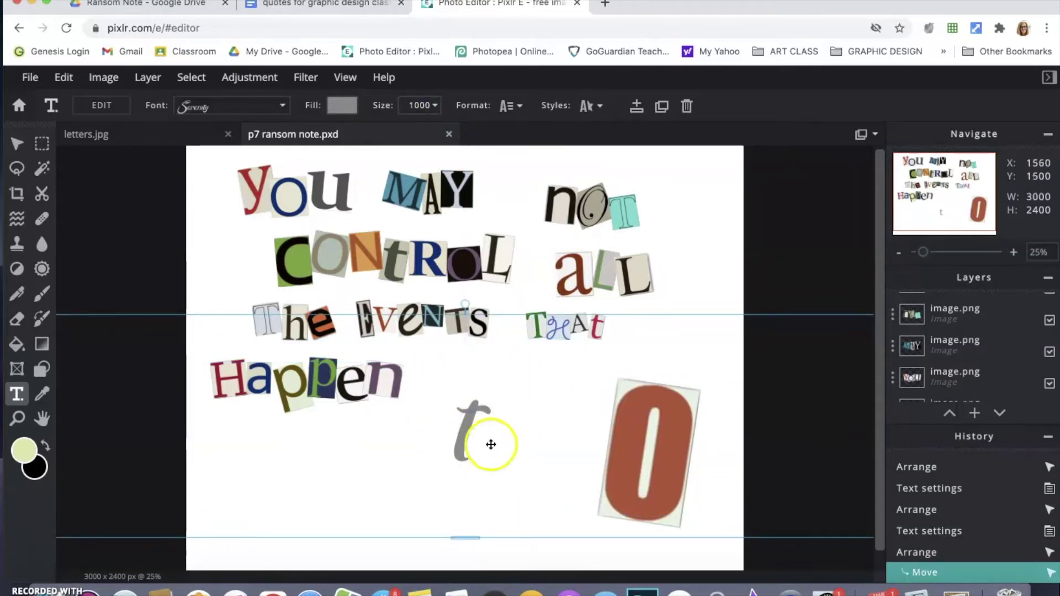
{"action": "left_click_drag", "start_coordinate": [461, 428], "coordinate": [467, 429]}
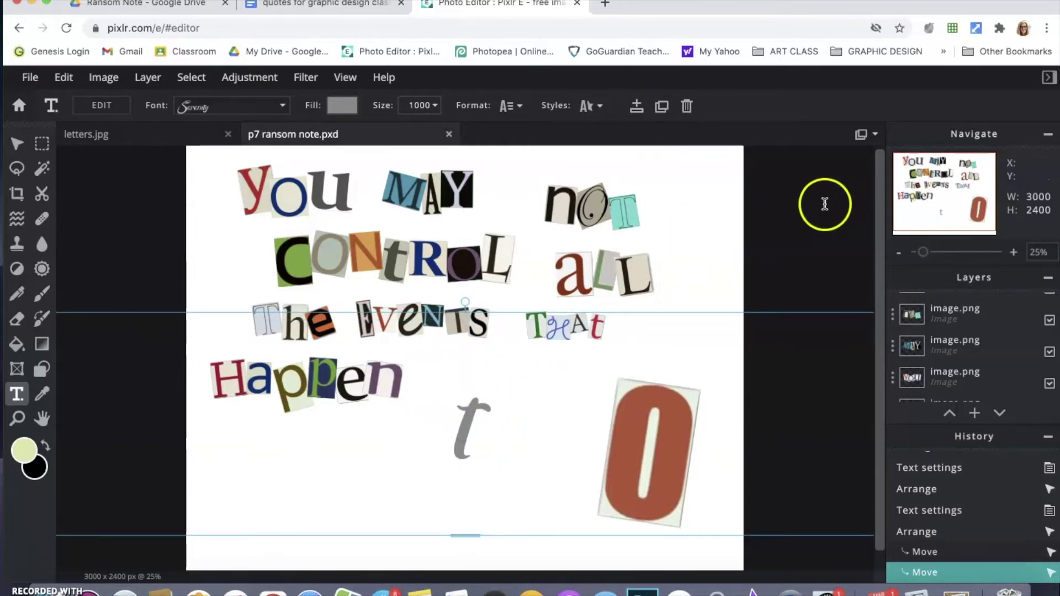
{"action": "left_click", "coordinate": [710, 249]}
{"action": "left_click", "coordinate": [700, 250]}
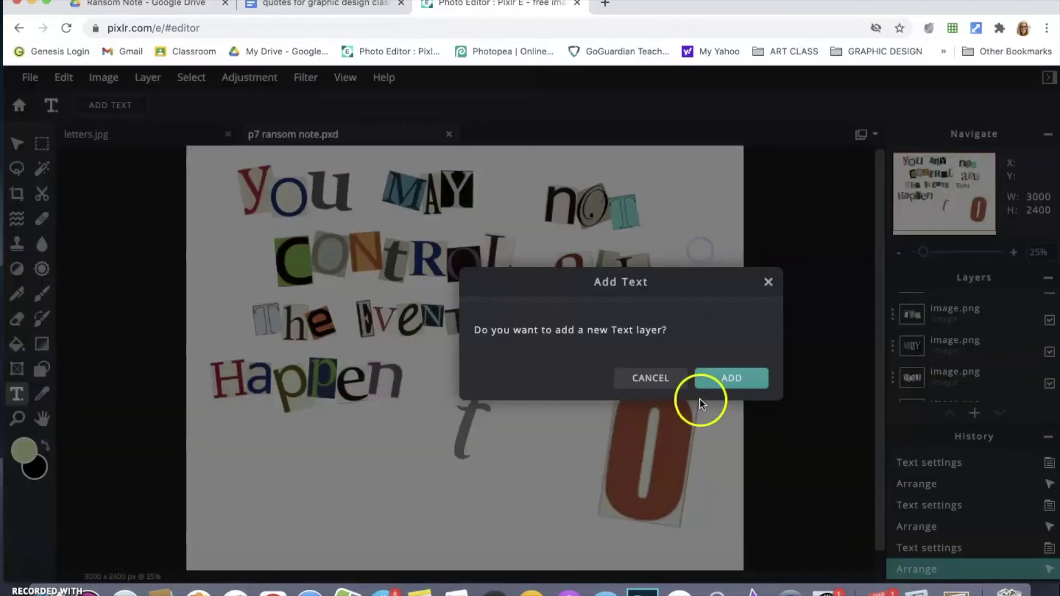
{"action": "left_click", "coordinate": [671, 378]}
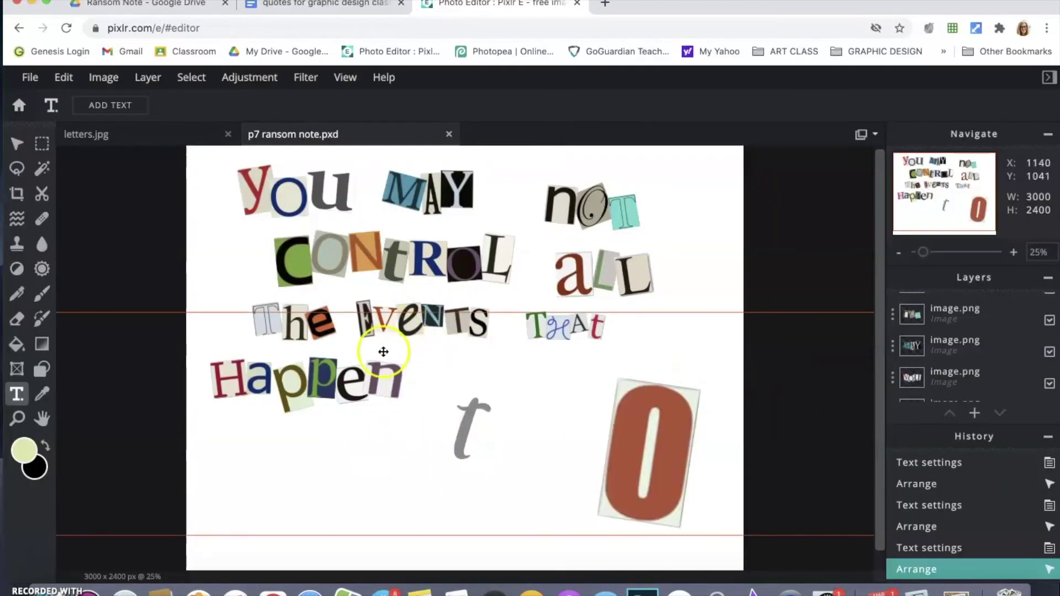
{"action": "left_click", "coordinate": [201, 228]}
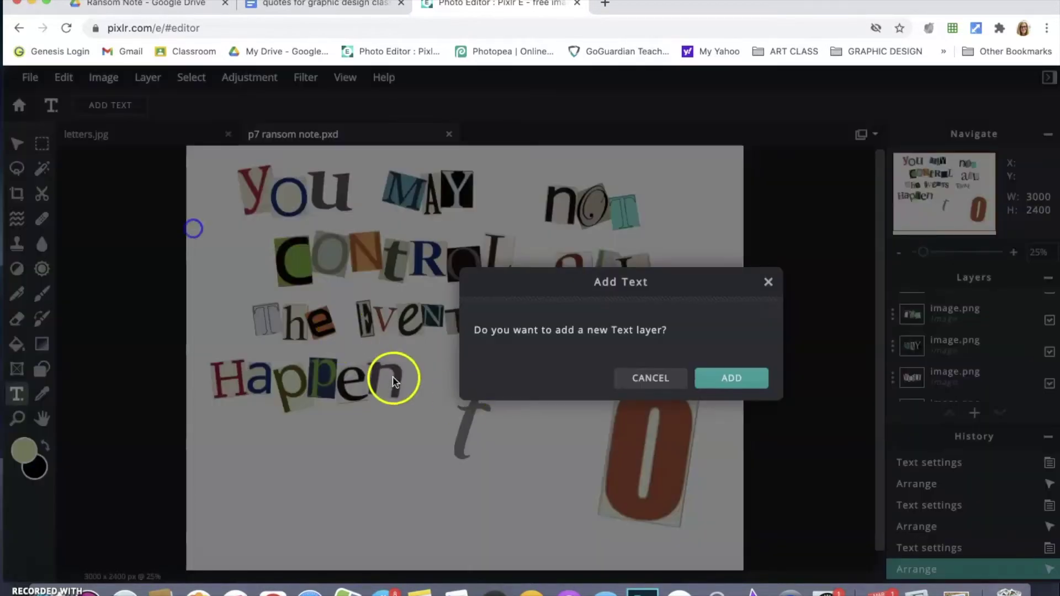
{"action": "left_click", "coordinate": [650, 378]}
- Add an empty layer and make a rectangular selection of about 255 × 405 px around the letter t
{"action": "left_click", "coordinate": [987, 413]}
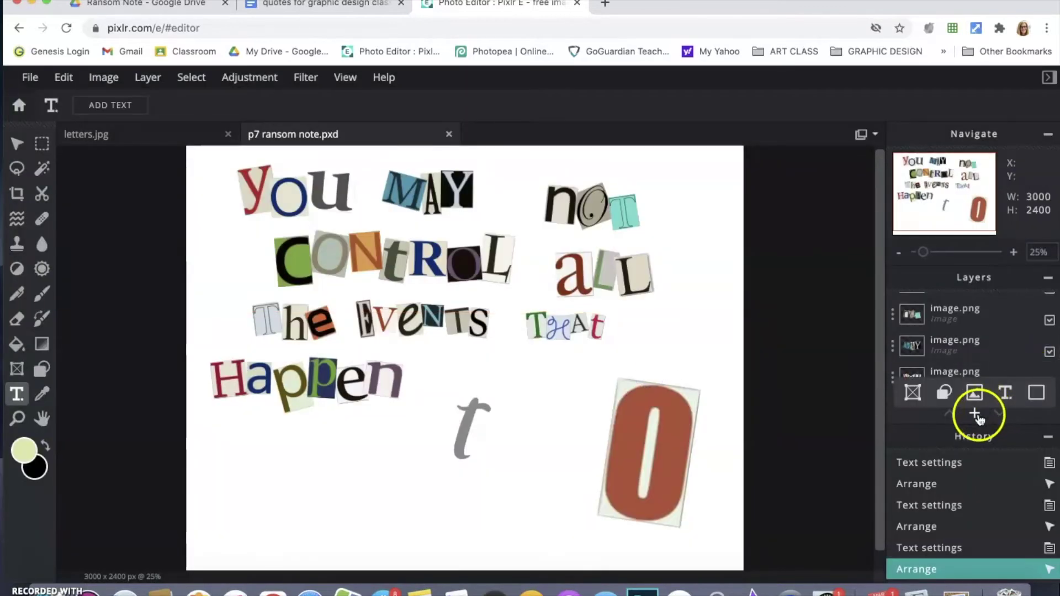
{"action": "left_click", "coordinate": [1038, 394]}
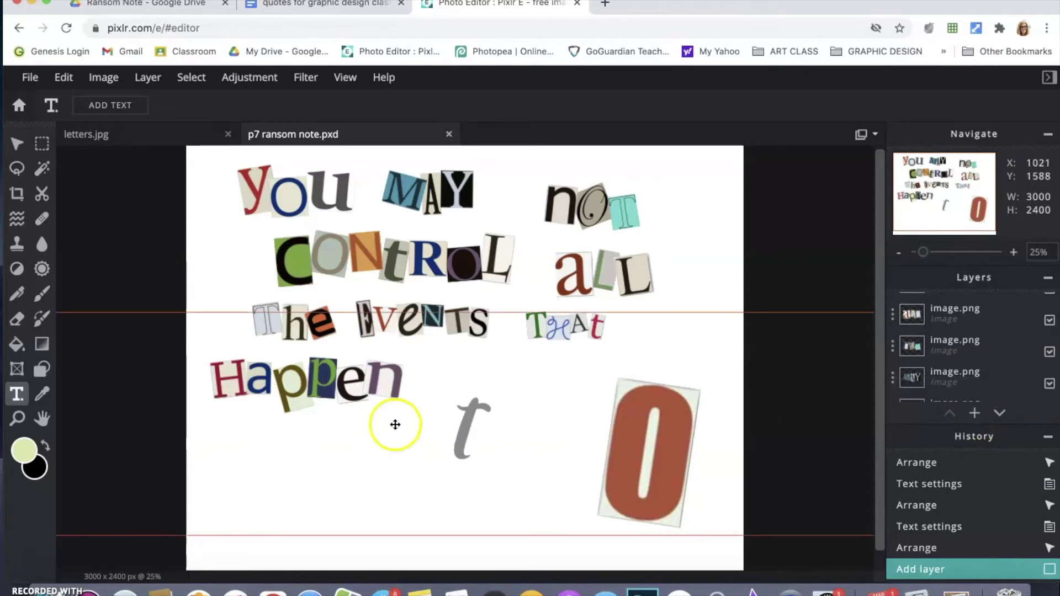
{"action": "left_click", "coordinate": [43, 144]}
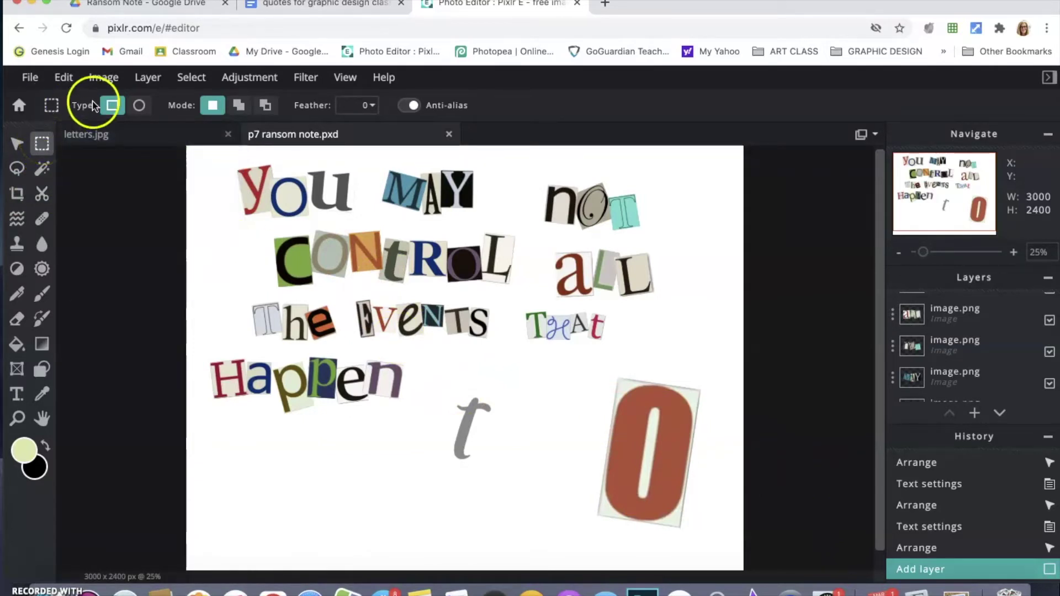
{"action": "left_click_drag", "start_coordinate": [449, 394], "coordinate": [474, 457]}
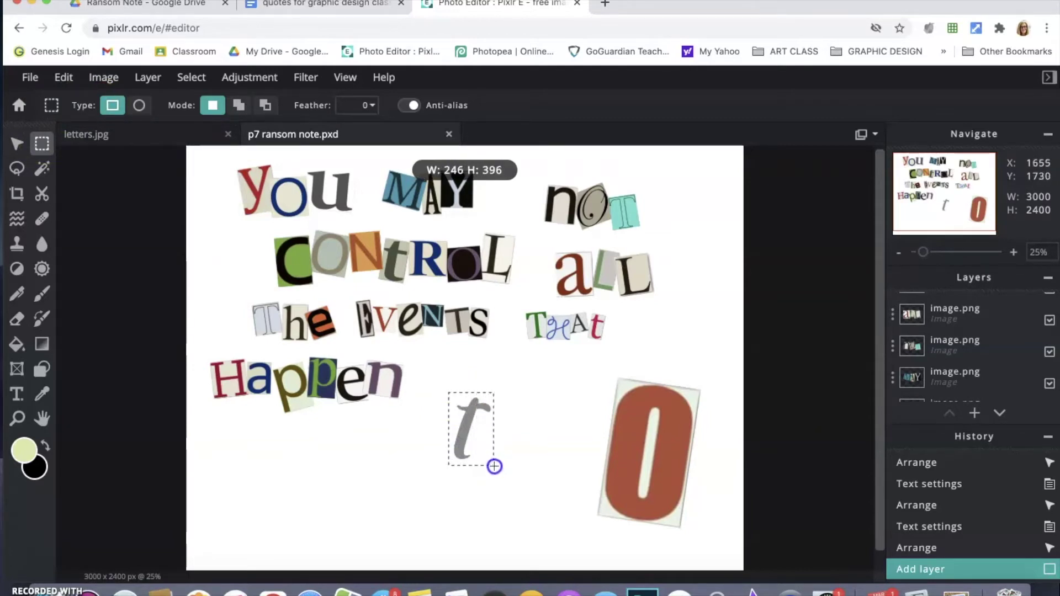
{"action": "left_click_drag", "start_coordinate": [495, 468], "coordinate": [496, 468]}
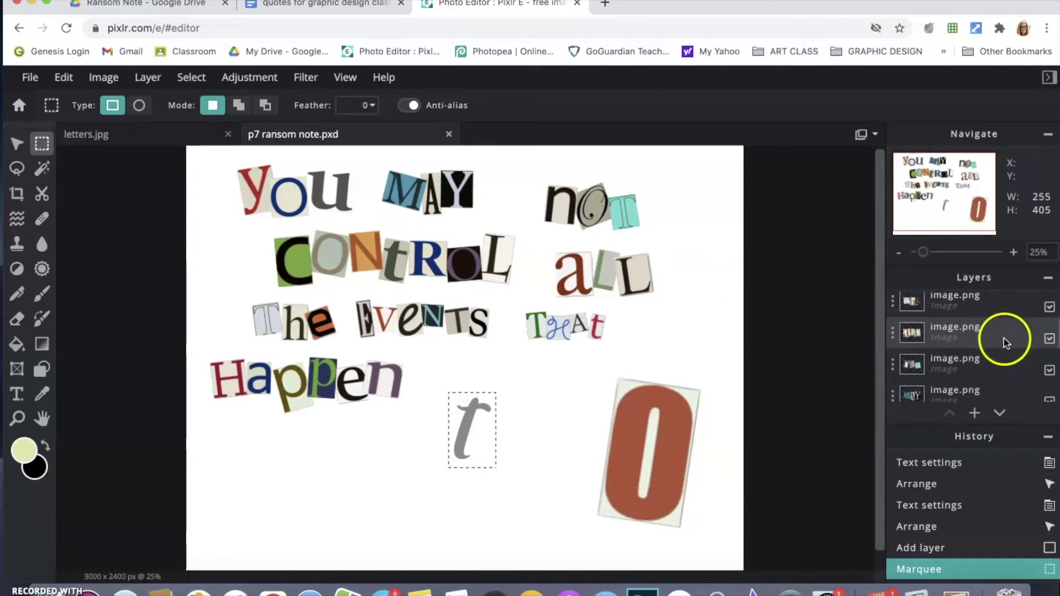
{"action": "scroll", "coordinate": [1010, 356], "scroll_direction": "up", "scroll_amount": 3}
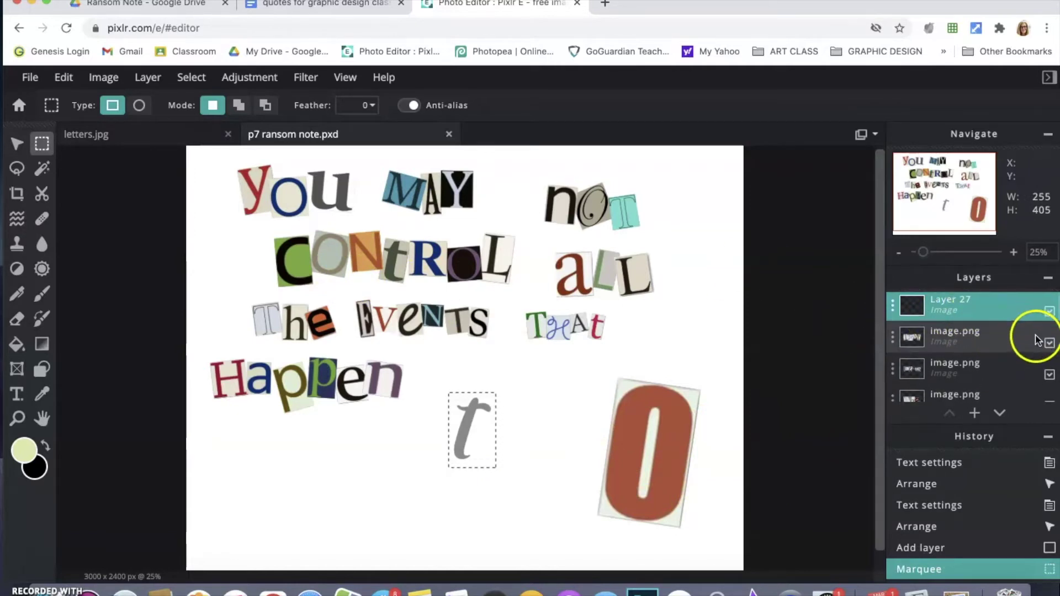
{"action": "scroll", "coordinate": [983, 353], "scroll_direction": "down", "scroll_amount": 5}
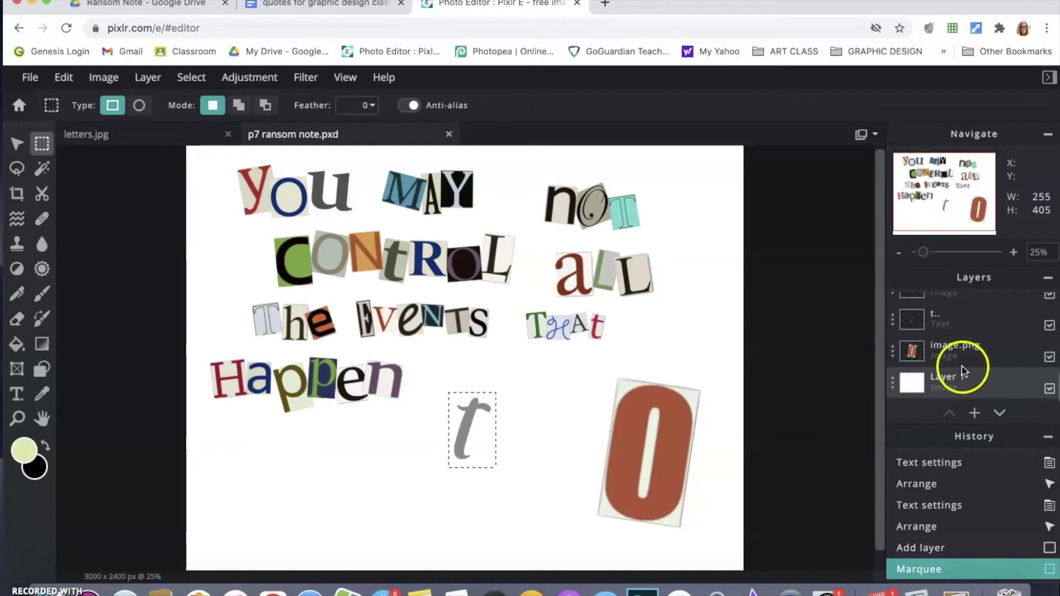
{"action": "left_click", "coordinate": [981, 321]}
{"action": "scroll", "coordinate": [981, 320], "scroll_direction": "up", "scroll_amount": 5}
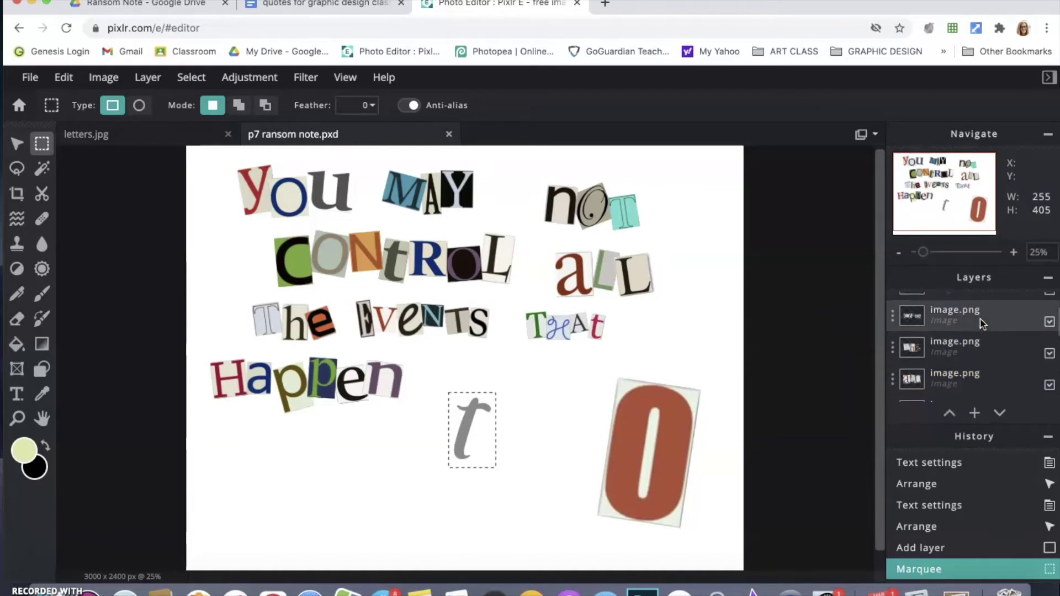
{"action": "left_click", "coordinate": [980, 319]}
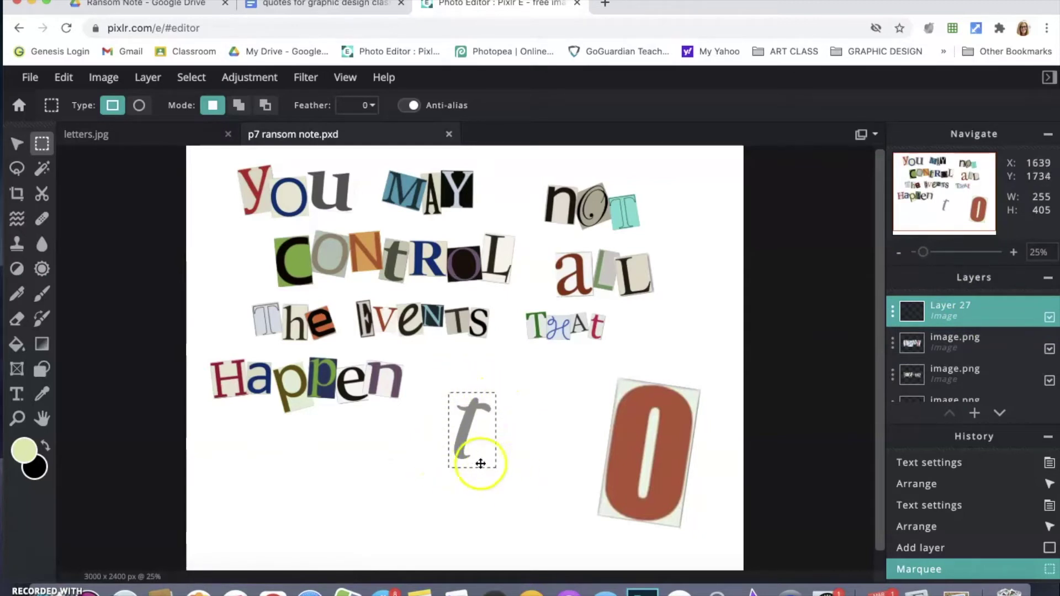
- Fill the rectangular selection on the new layer with a muted peach of about #D4A288, and remove the selection
{"action": "left_click", "coordinate": [23, 447]}
{"action": "mouse_move", "coordinate": [552, 271]}
{"action": "left_mouse_down"}
{"action": "mouse_move", "coordinate": [467, 250]}
{"action": "mouse_move", "coordinate": [473, 283]}
{"action": "left_mouse_up"}
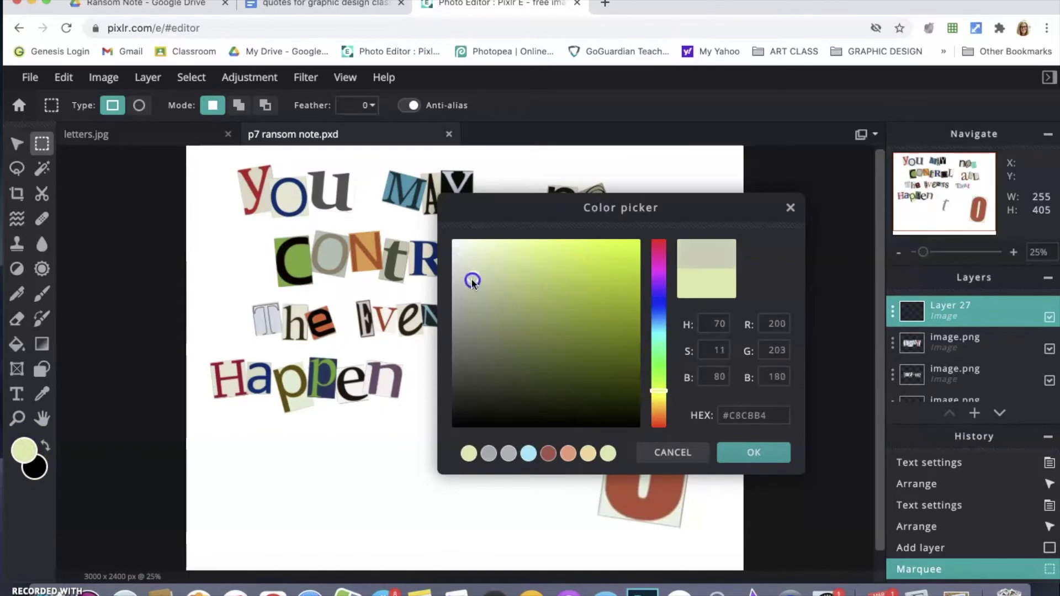
{"action": "left_click", "coordinate": [563, 454]}
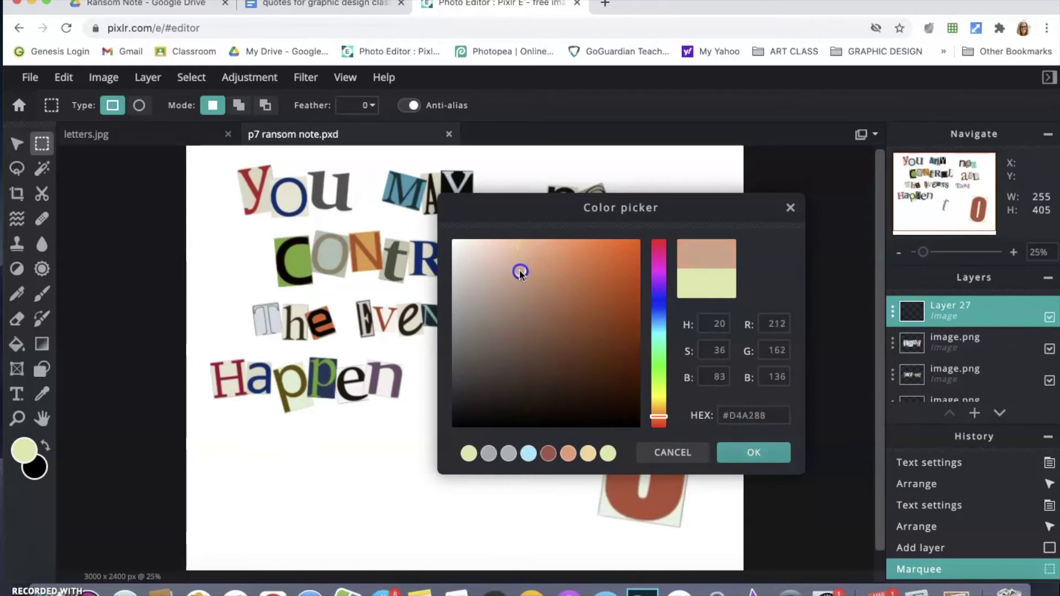
{"action": "left_click", "coordinate": [749, 449]}
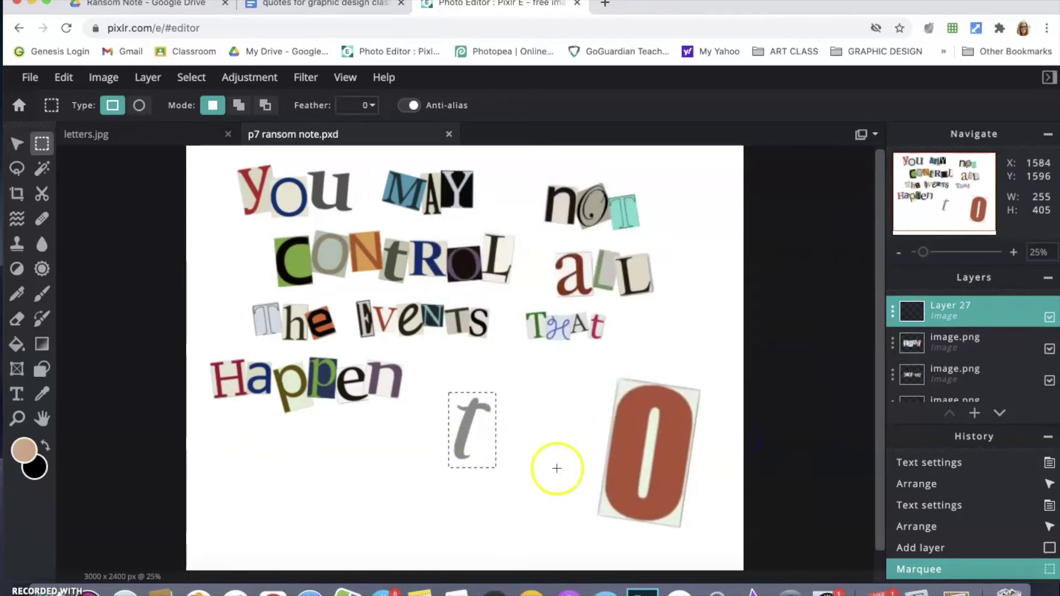
{"action": "left_click", "coordinate": [17, 345]}
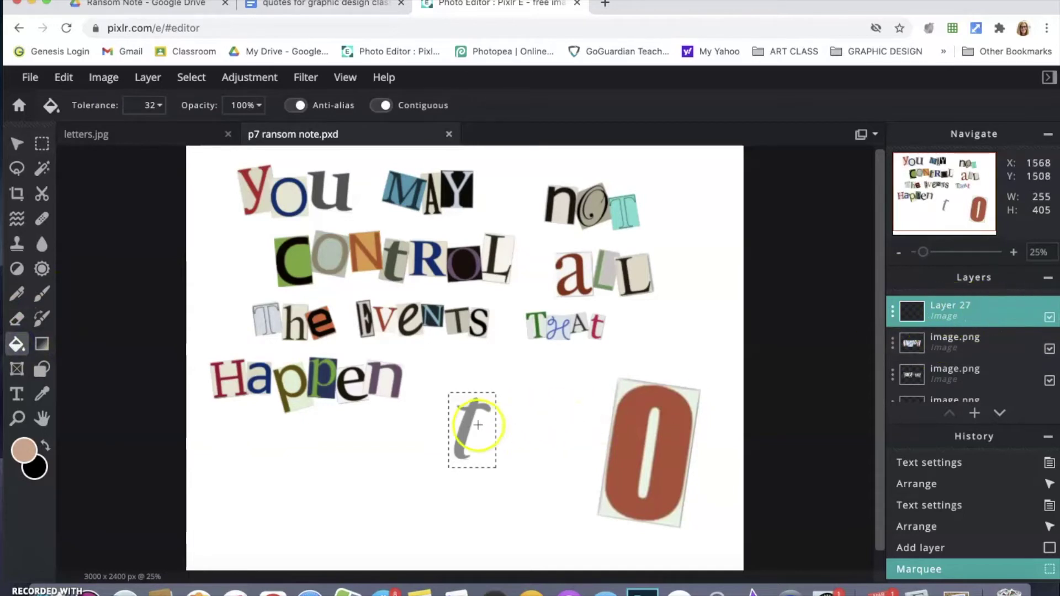
{"action": "left_click", "coordinate": [595, 504]}
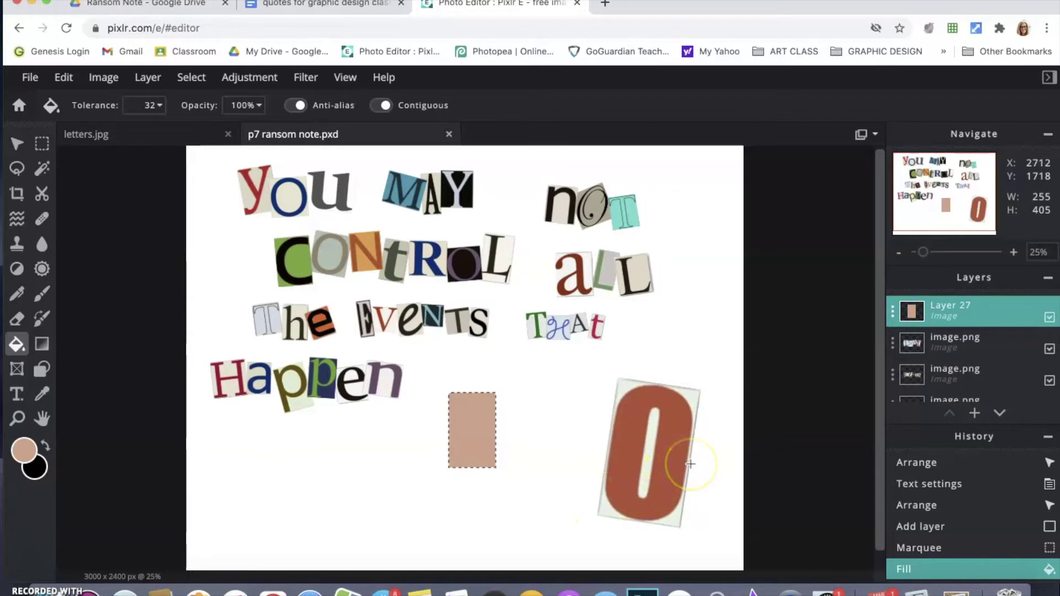
{"action": "key", "text": "ctrl+d"}
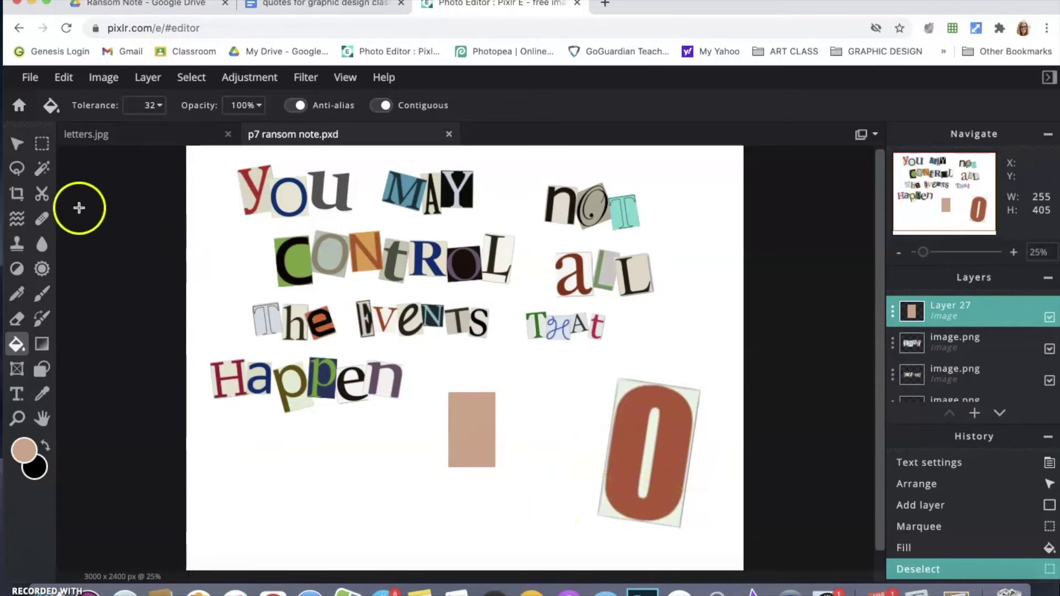
- Shift the peach rectangle over the letter t and reorder its layer to sit directly below the t text layer
{"action": "left_click", "coordinate": [17, 143]}
{"action": "left_click_drag", "start_coordinate": [523, 403], "coordinate": [449, 416]}
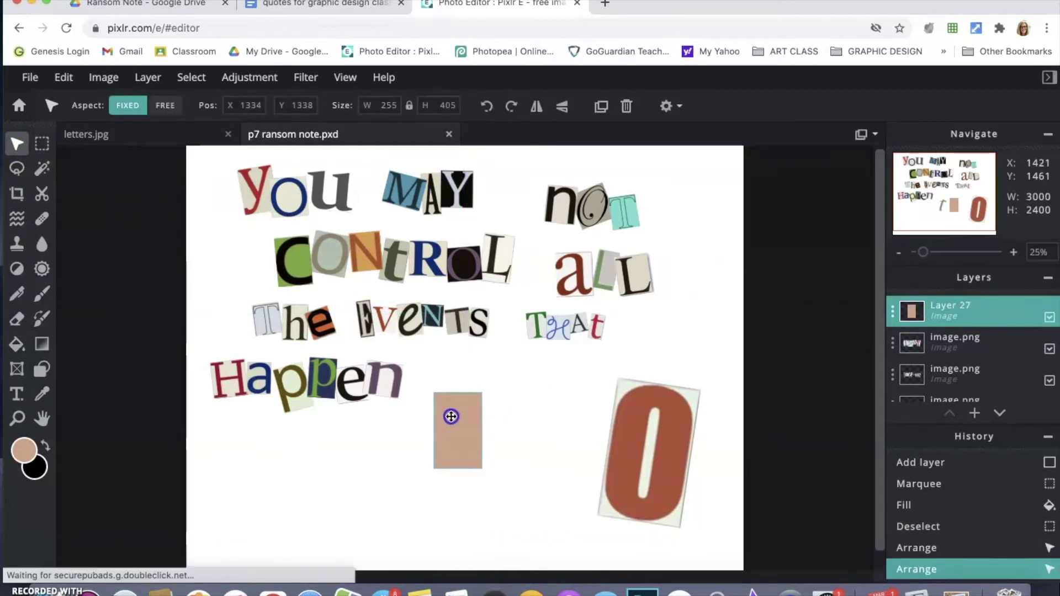
{"action": "mouse_move", "coordinate": [959, 313]}
{"action": "left_mouse_down"}
{"action": "mouse_move", "coordinate": [972, 429]}
{"action": "mouse_move", "coordinate": [958, 372]}
{"action": "mouse_move", "coordinate": [954, 392]}
{"action": "mouse_move", "coordinate": [950, 329]}
{"action": "left_mouse_up"}
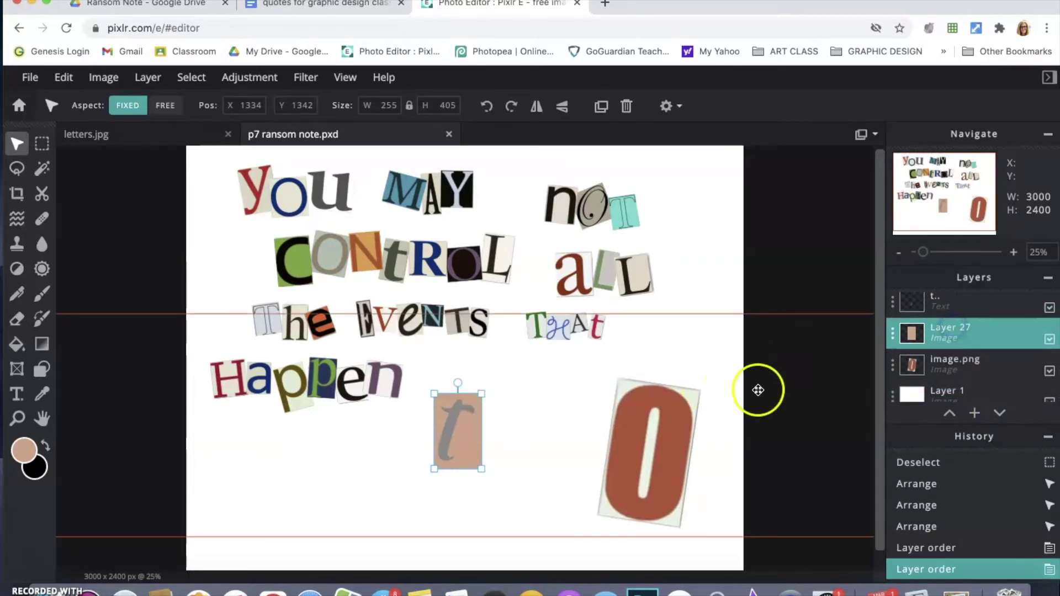
- Center the letter t on the peach rectangle and merge the text layer with the rectangle layer
{"action": "left_click", "coordinate": [476, 417]}
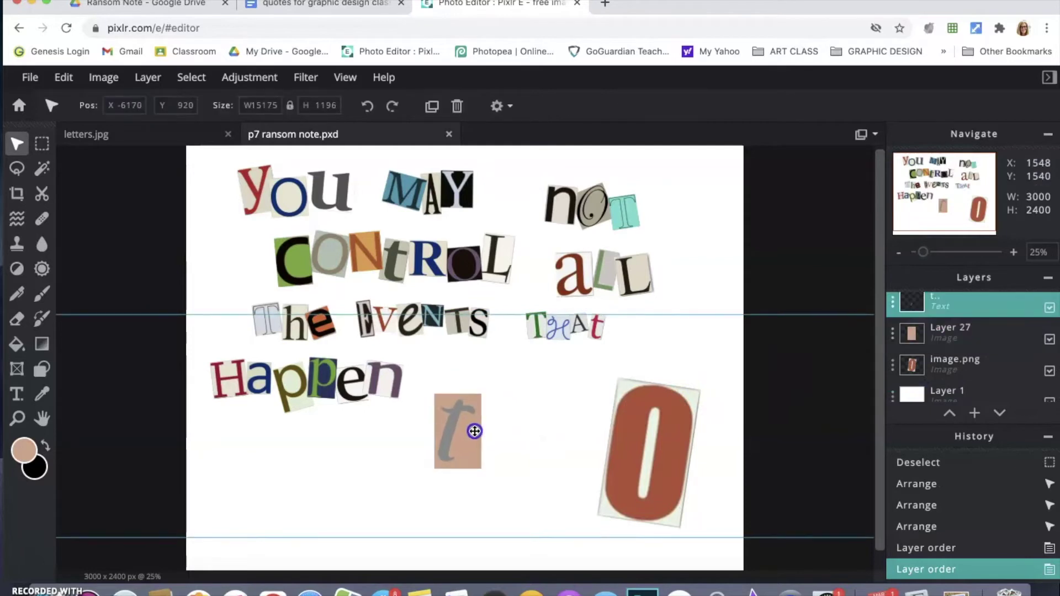
{"action": "left_click_drag", "start_coordinate": [475, 430], "coordinate": [449, 435]}
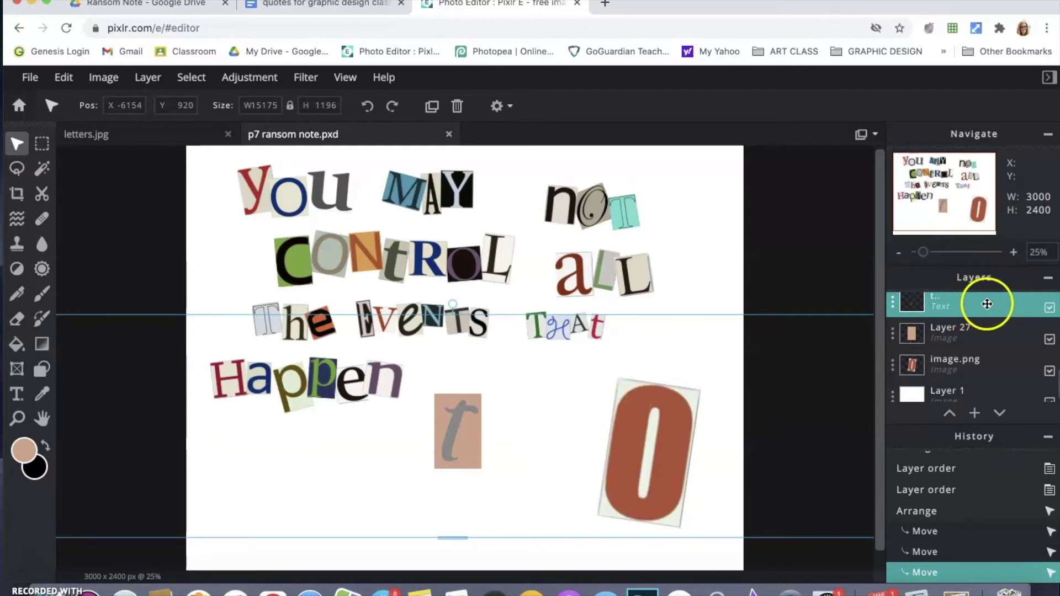
{"action": "scroll", "coordinate": [986, 301], "scroll_direction": "up", "scroll_amount": 1}
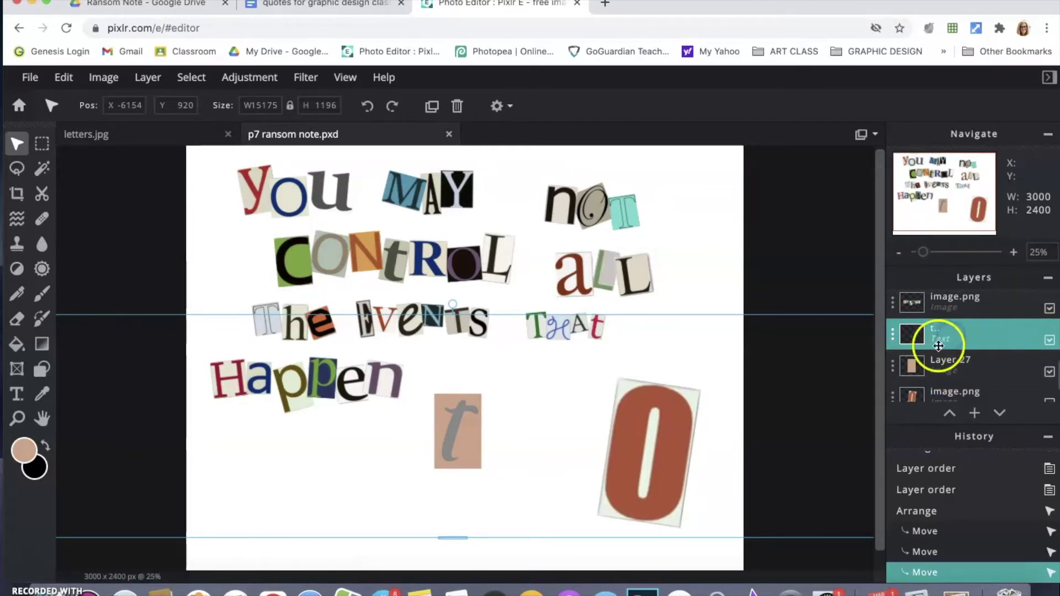
{"action": "left_click", "coordinate": [891, 337]}
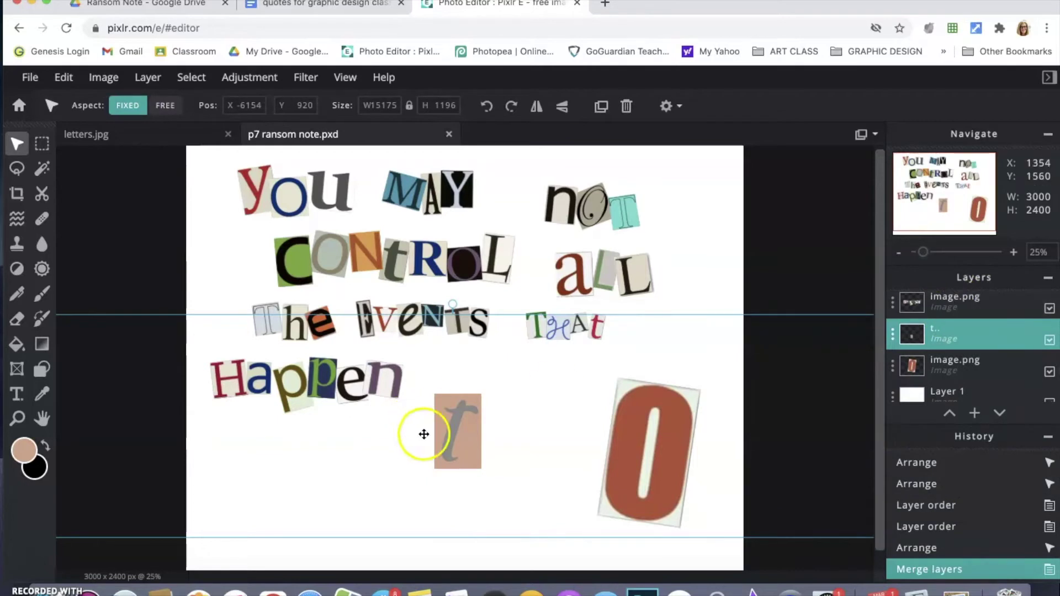
- Move the merged t tile away from Happen into the gap before the large O, at about X 1540, Y 1369
{"action": "left_click_drag", "start_coordinate": [452, 435], "coordinate": [431, 429]}
{"action": "mouse_move", "coordinate": [464, 325]}
{"action": "left_mouse_down"}
{"action": "mouse_move", "coordinate": [474, 315]}
{"action": "mouse_move", "coordinate": [450, 308]}
{"action": "mouse_move", "coordinate": [489, 301]}
{"action": "mouse_move", "coordinate": [476, 318]}
{"action": "left_mouse_up"}
{"action": "left_click_drag", "start_coordinate": [440, 407], "coordinate": [525, 413]}
{"action": "left_click_drag", "start_coordinate": [526, 331], "coordinate": [510, 325]}
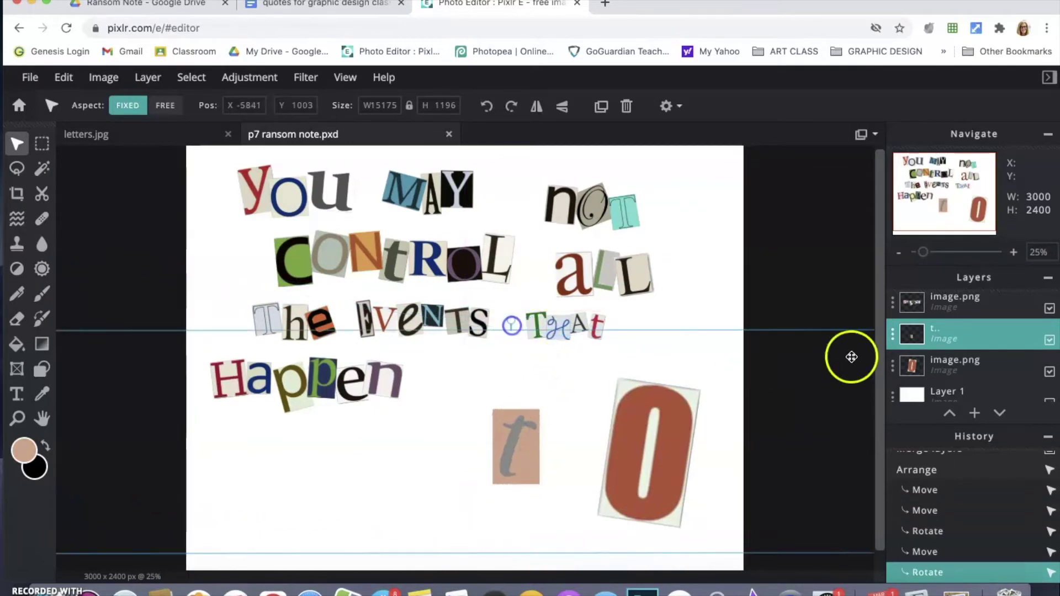
{"action": "left_click", "coordinate": [925, 360]}
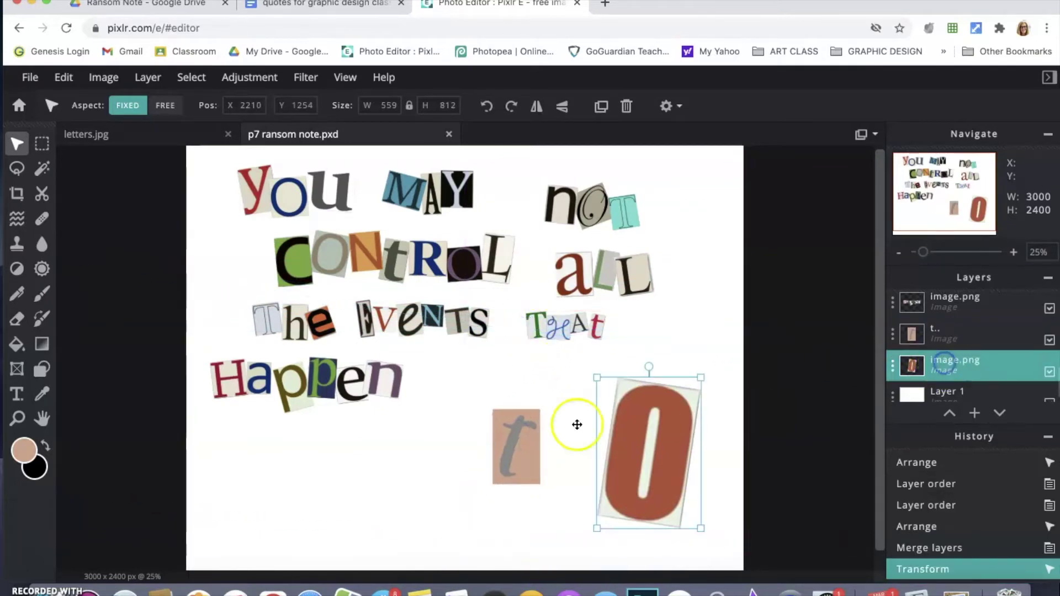
{"action": "left_click", "coordinate": [518, 430]}
{"action": "left_click_drag", "start_coordinate": [518, 430], "coordinate": [492, 438]}
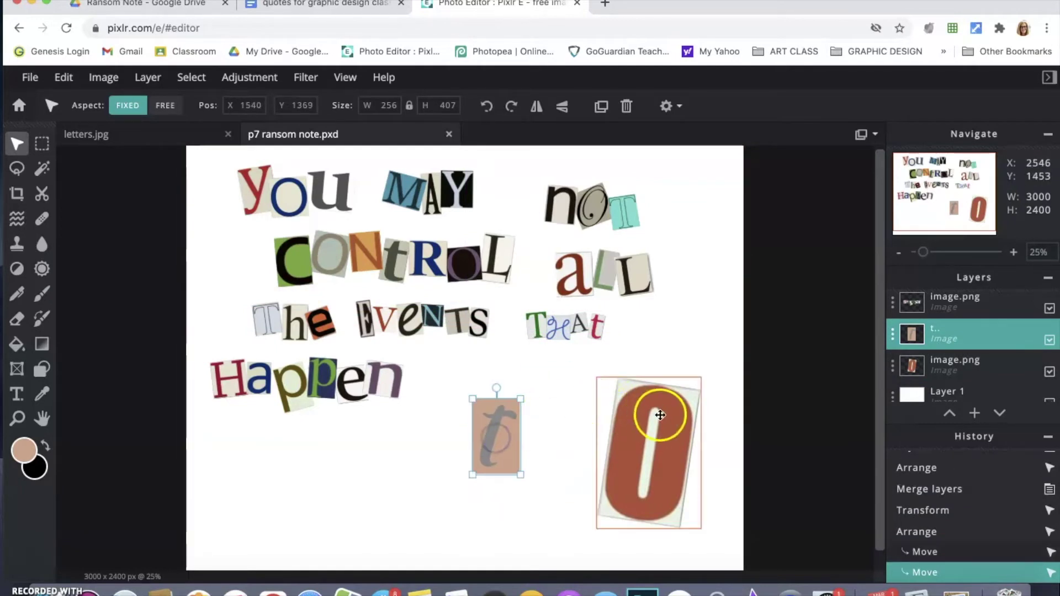
{"action": "left_click", "coordinate": [684, 433]}
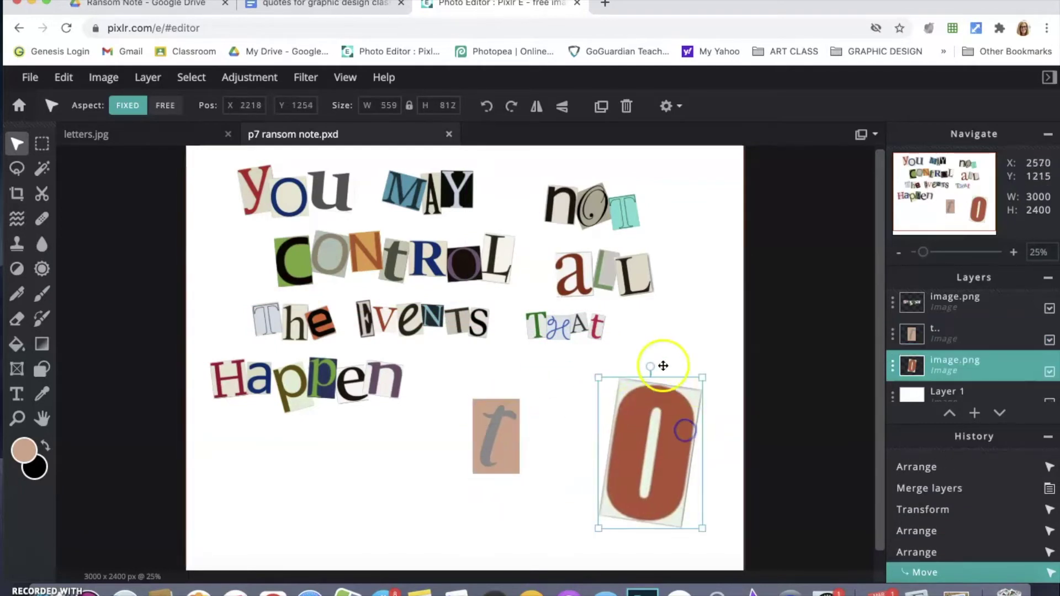
- Enlarge the t tile to 371 × 590, tilt it slightly counter-clockwise, and bring it and the large O together to form the word to
{"action": "left_click", "coordinate": [496, 429]}
{"action": "left_click_drag", "start_coordinate": [508, 428], "coordinate": [469, 423]}
{"action": "left_click_drag", "start_coordinate": [627, 426], "coordinate": [563, 423]}
{"action": "left_click", "coordinate": [484, 390]}
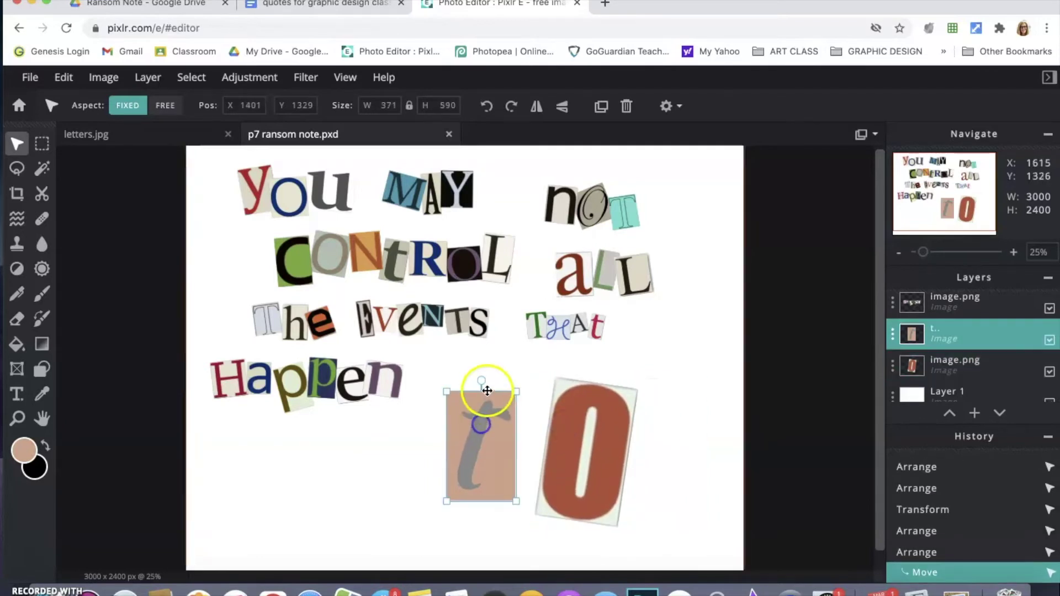
{"action": "mouse_move", "coordinate": [480, 380]}
{"action": "left_mouse_down"}
{"action": "mouse_move", "coordinate": [463, 381]}
{"action": "mouse_move", "coordinate": [509, 413]}
{"action": "mouse_move", "coordinate": [500, 384]}
{"action": "left_mouse_up"}
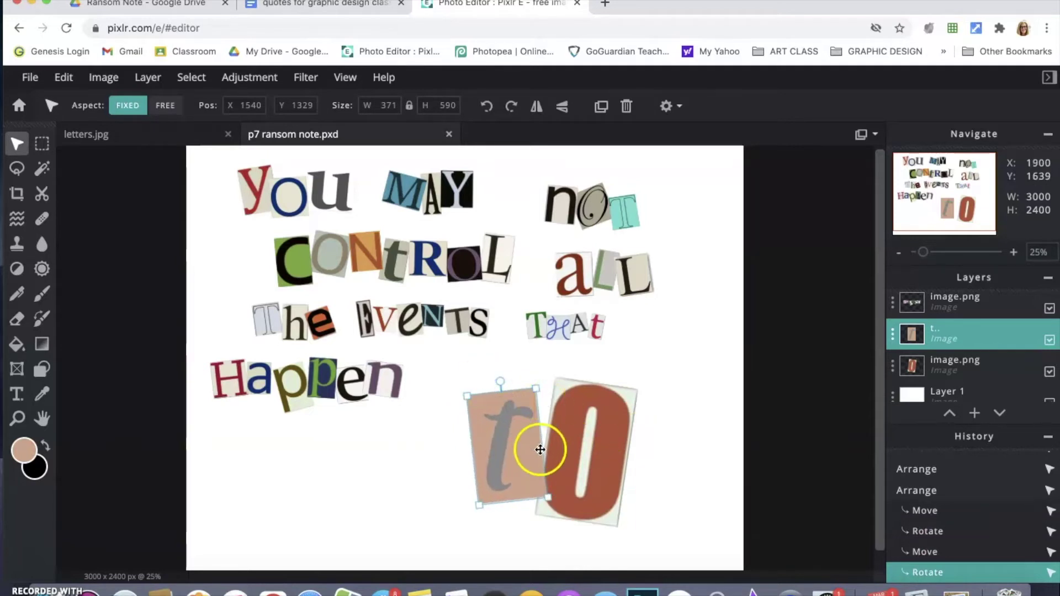
{"action": "left_click", "coordinate": [465, 448]}
{"action": "left_click", "coordinate": [622, 449]}
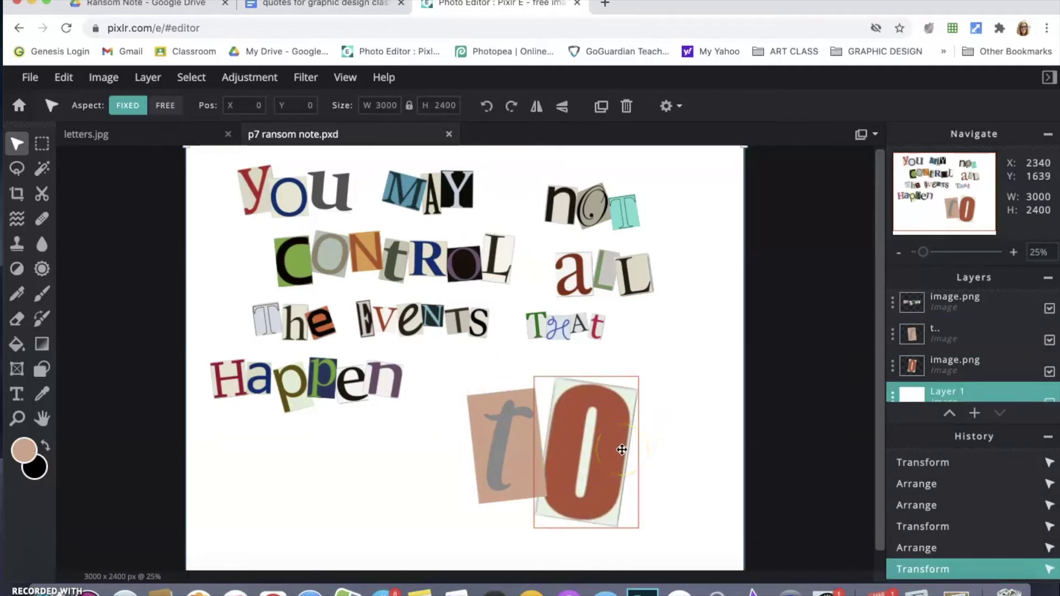
{"action": "key", "text": "super+u"}
{"action": "left_click_drag", "start_coordinate": [645, 282], "coordinate": [818, 128]}
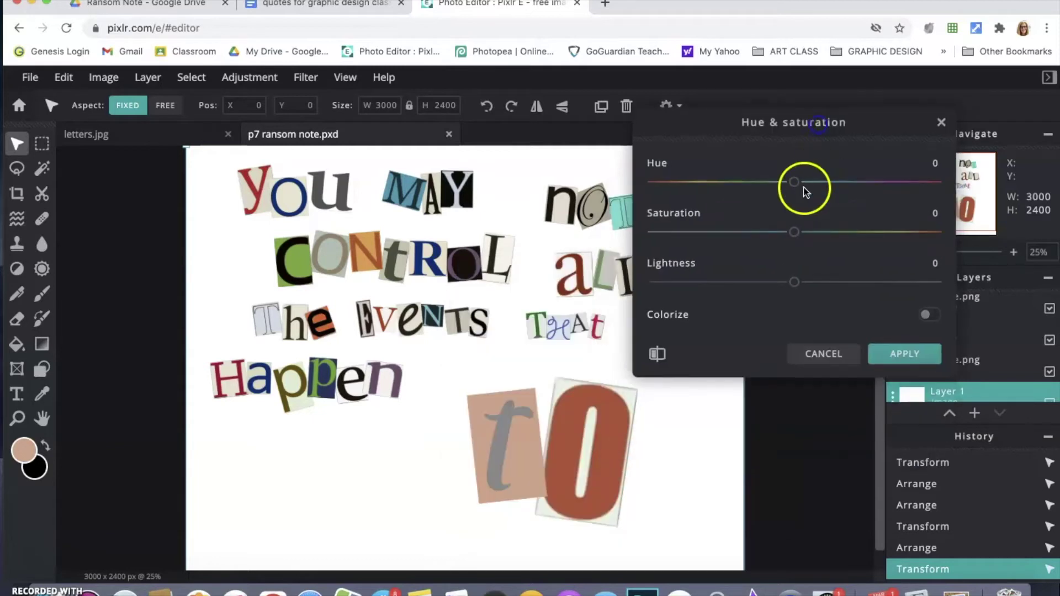
{"action": "left_click_drag", "start_coordinate": [666, 192], "coordinate": [796, 184]}
{"action": "left_click", "coordinate": [829, 356]}
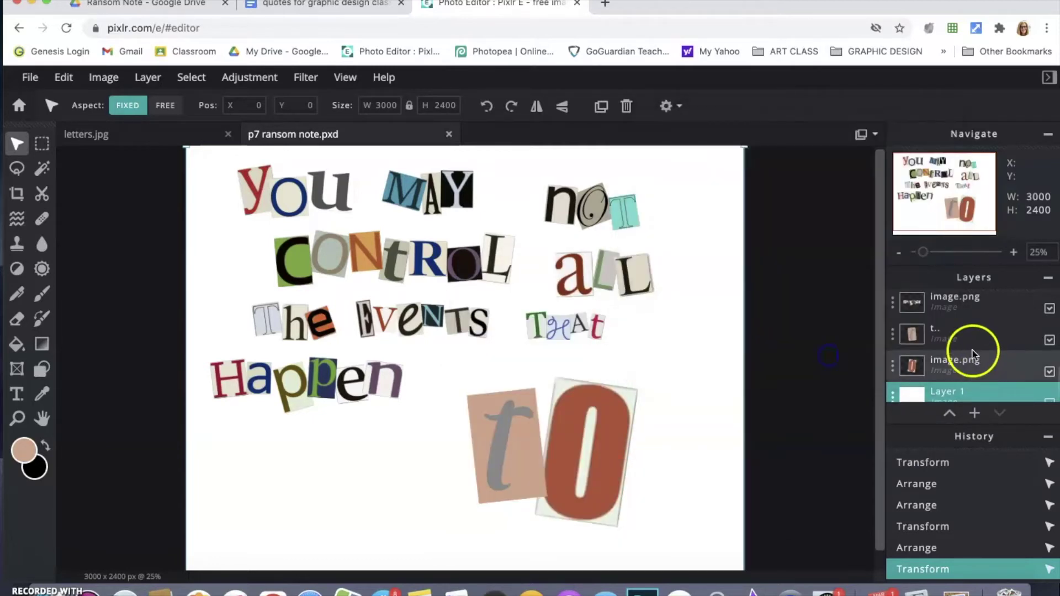
- Shift the hue of the tan "t" cutout by 180 with the Hue & saturation adjustment
{"action": "left_click", "coordinate": [947, 337]}
{"action": "key", "text": "super+u"}
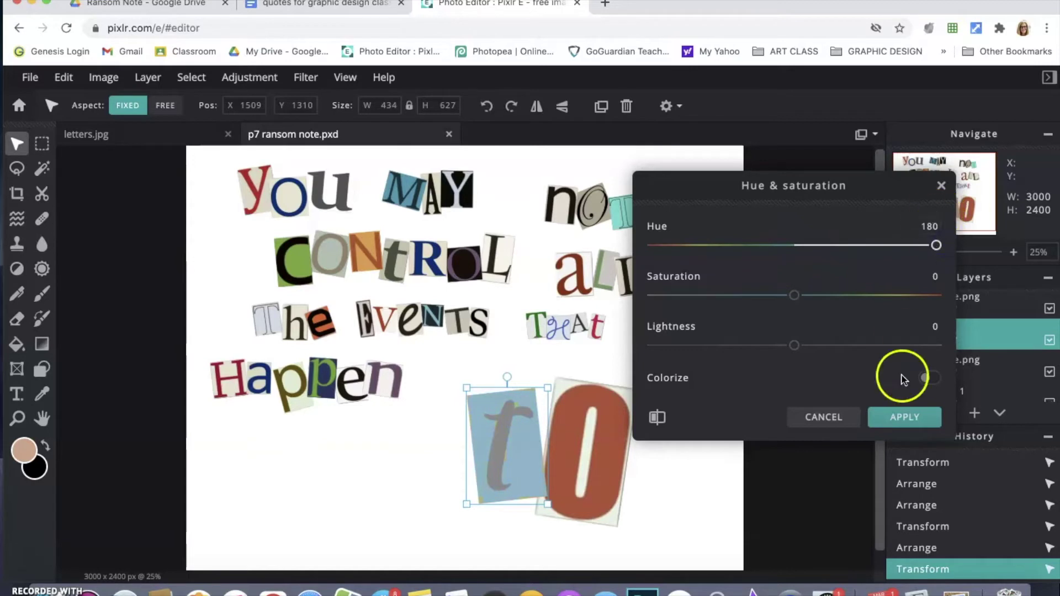
{"action": "left_click", "coordinate": [908, 417]}
- Move the "t" cutout closer to the "O" and place the "O" layer above it so that they overlap
{"action": "left_click_drag", "start_coordinate": [535, 449], "coordinate": [535, 453]}
{"action": "left_click_drag", "start_coordinate": [994, 338], "coordinate": [1004, 380]}
{"action": "left_click", "coordinate": [620, 398]}
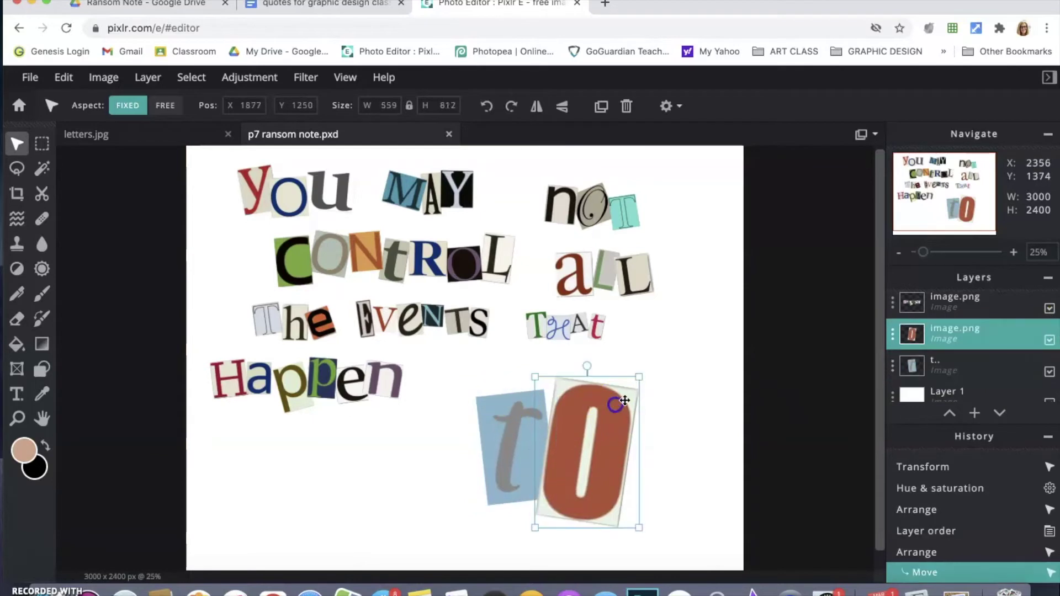
- Shrink the "O" cutout to about 394 × 601 px and rotate it slightly toward upright
{"action": "left_click_drag", "start_coordinate": [635, 379], "coordinate": [603, 406]}
{"action": "left_click_drag", "start_coordinate": [587, 372], "coordinate": [582, 398]}
{"action": "key", "text": "ctrl+z"}
{"action": "key", "text": "ctrl+z"}
{"action": "key", "text": "ctrl+z"}
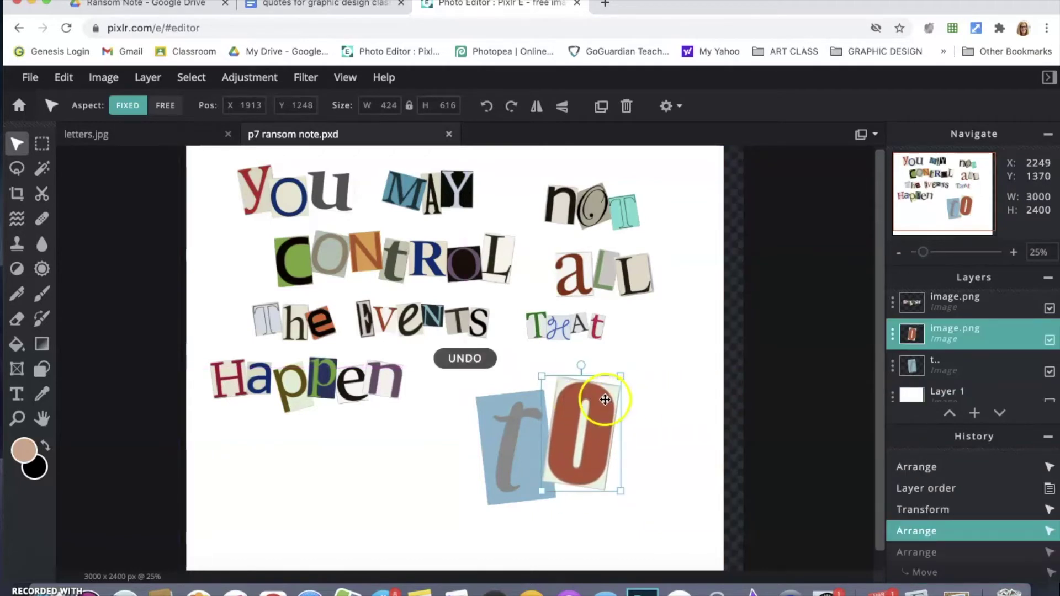
{"action": "left_click_drag", "start_coordinate": [585, 368], "coordinate": [565, 366]}
- Rotate the blue "t" cutout upright and align it side by side with the "O" cutout
{"action": "left_click_drag", "start_coordinate": [509, 426], "coordinate": [514, 416]}
{"action": "left_click_drag", "start_coordinate": [518, 378], "coordinate": [522, 379]}
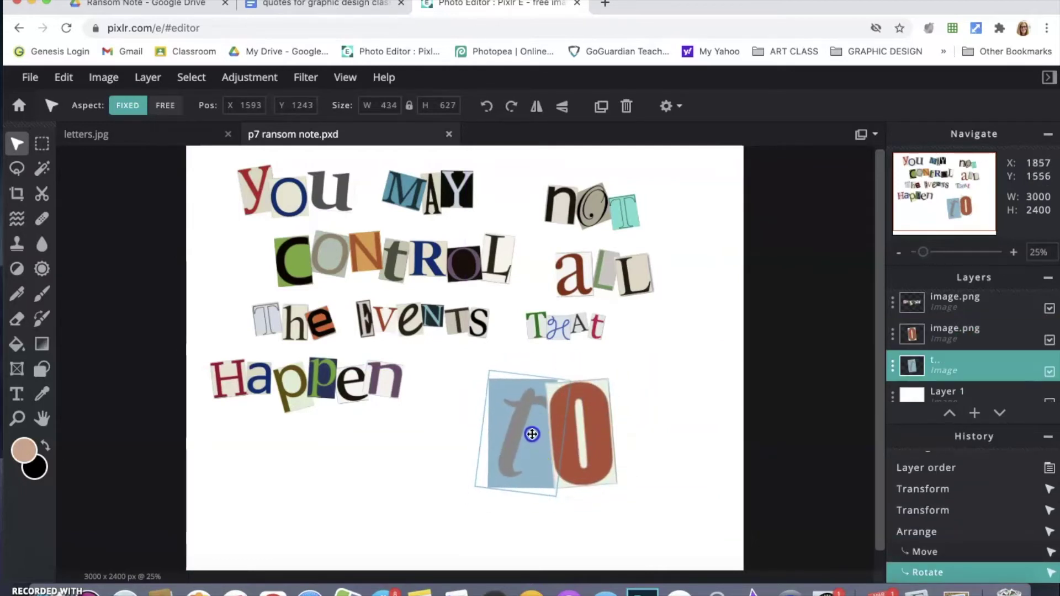
{"action": "left_click_drag", "start_coordinate": [525, 442], "coordinate": [524, 443]}
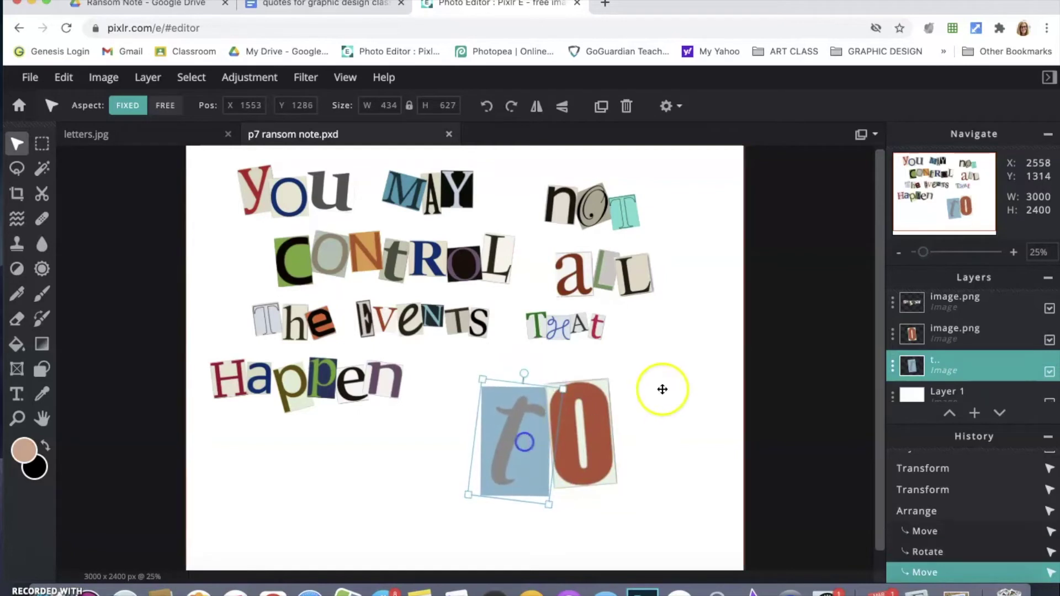
{"action": "mouse_move", "coordinate": [610, 433]}
{"action": "left_mouse_down"}
{"action": "mouse_move", "coordinate": [615, 445]}
{"action": "mouse_move", "coordinate": [612, 428]}
{"action": "left_mouse_up"}
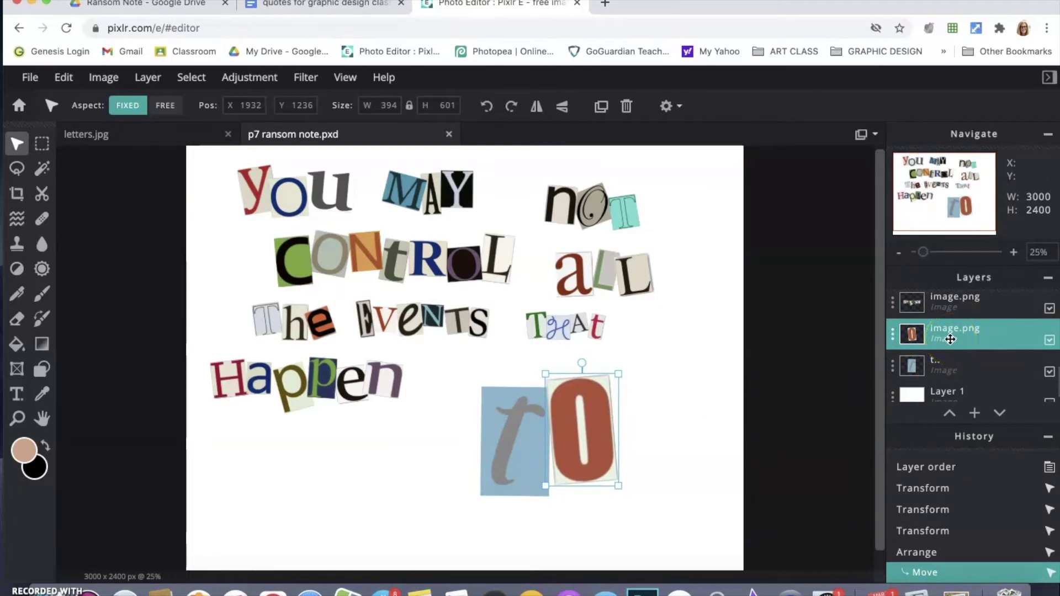
- Merge the "t" and "O" layers, then shrink the word to about 350 × 311 px at the far end of the "Happen" line
{"action": "key", "text": "shift"}
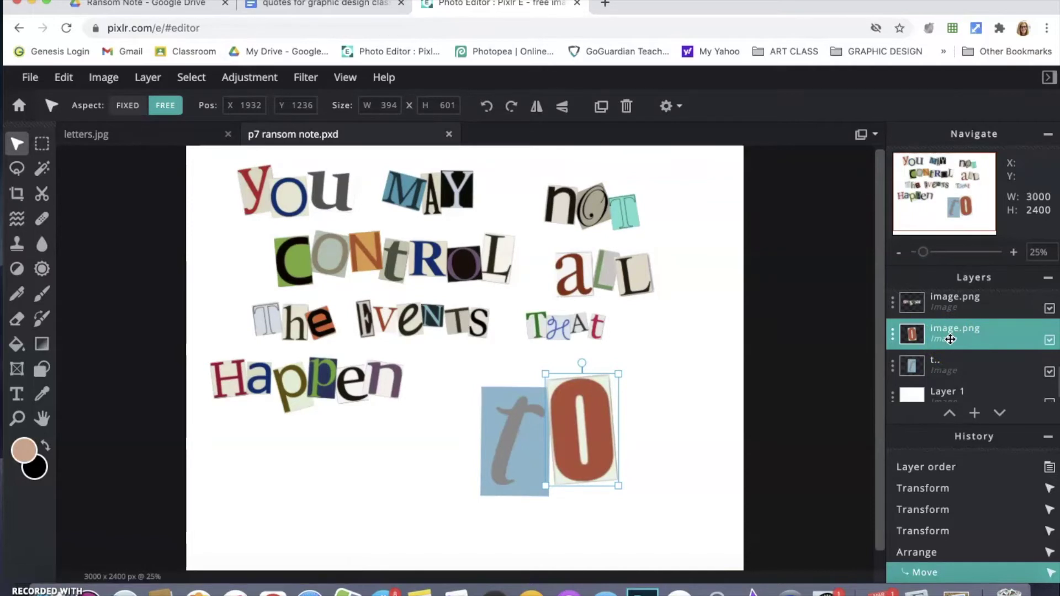
{"action": "key", "text": "super+e"}
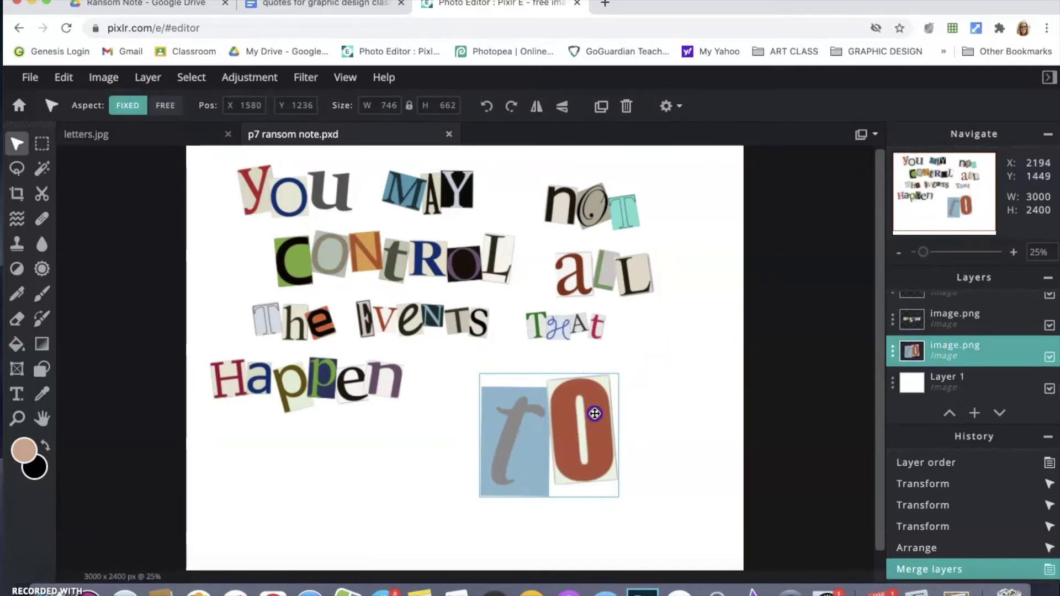
{"action": "left_click_drag", "start_coordinate": [594, 412], "coordinate": [616, 411]}
{"action": "mouse_move", "coordinate": [635, 365]}
{"action": "left_mouse_down"}
{"action": "mouse_move", "coordinate": [561, 431]}
{"action": "mouse_move", "coordinate": [653, 367]}
{"action": "mouse_move", "coordinate": [630, 381]}
{"action": "left_mouse_up"}
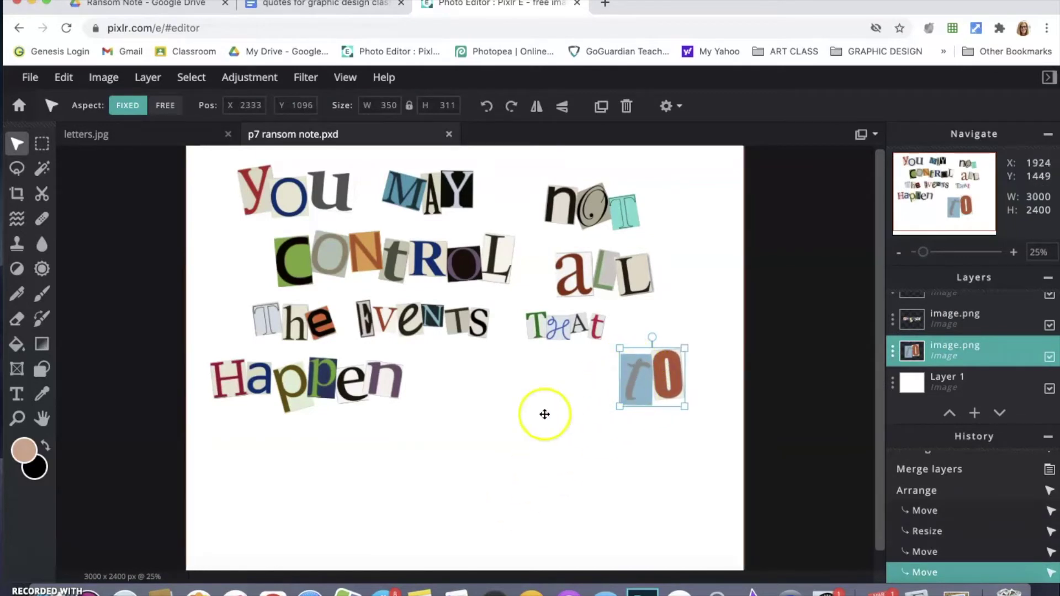
{"action": "left_click", "coordinate": [45, 149]}
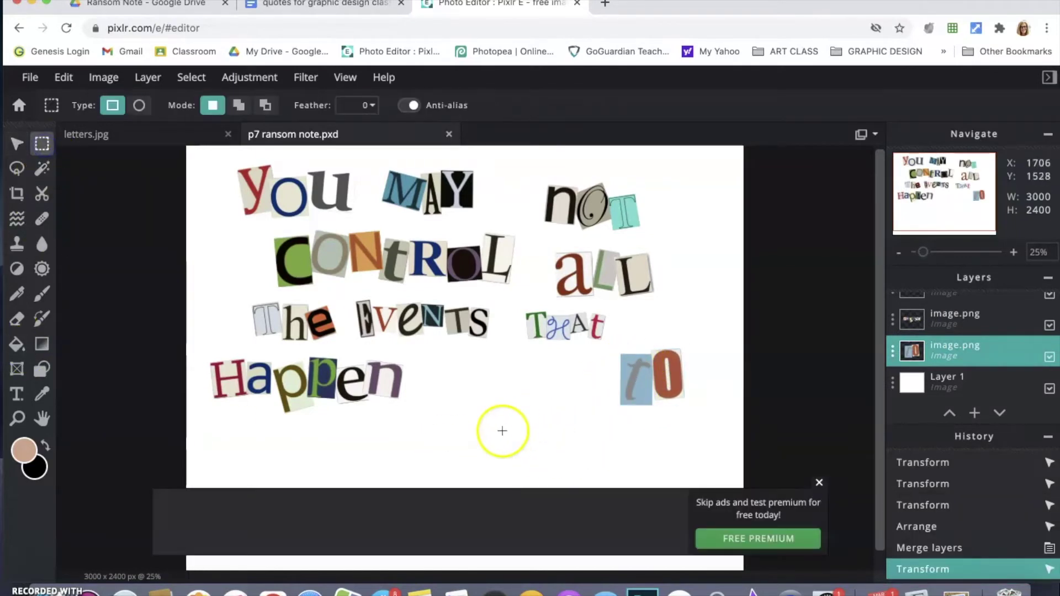
- Dismiss the ad banner and add a text layer enlarged to size 657 below the "Happen" line
{"action": "left_click", "coordinate": [819, 484]}
{"action": "left_click", "coordinate": [975, 413]}
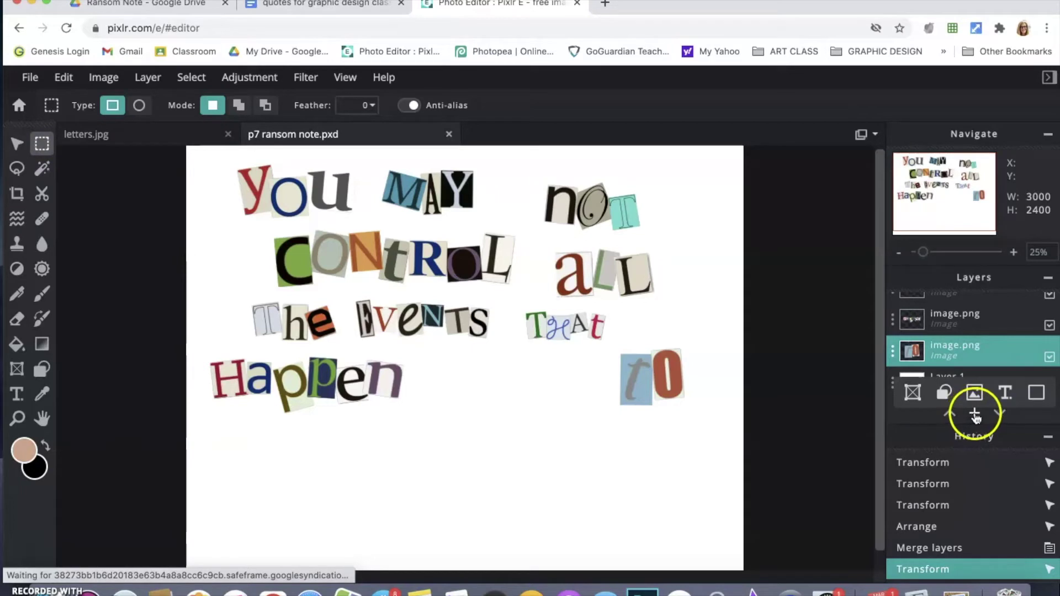
{"action": "left_click", "coordinate": [1006, 392]}
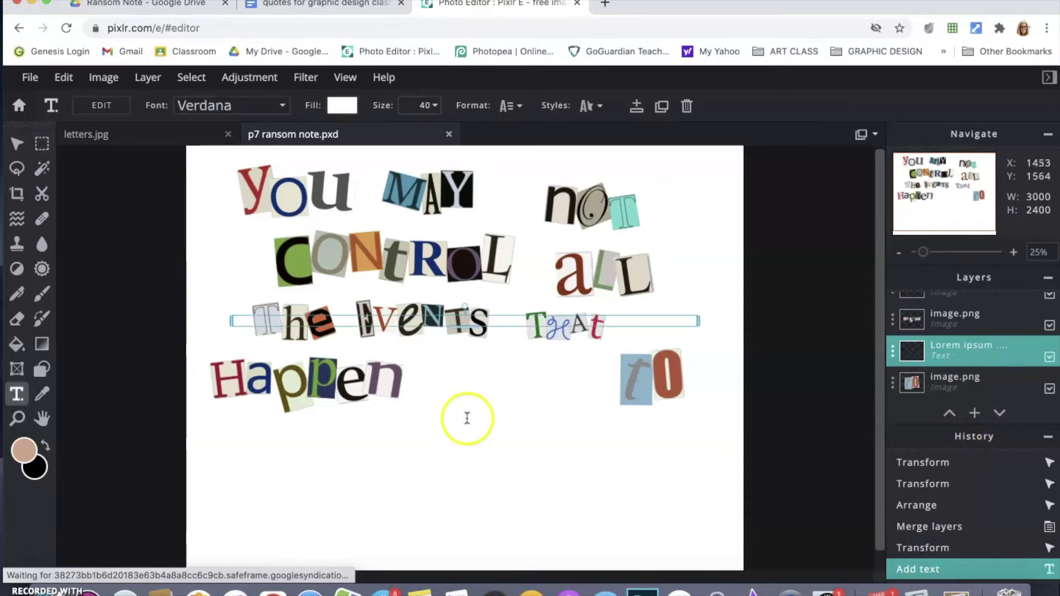
{"action": "left_click_drag", "start_coordinate": [457, 328], "coordinate": [469, 499]}
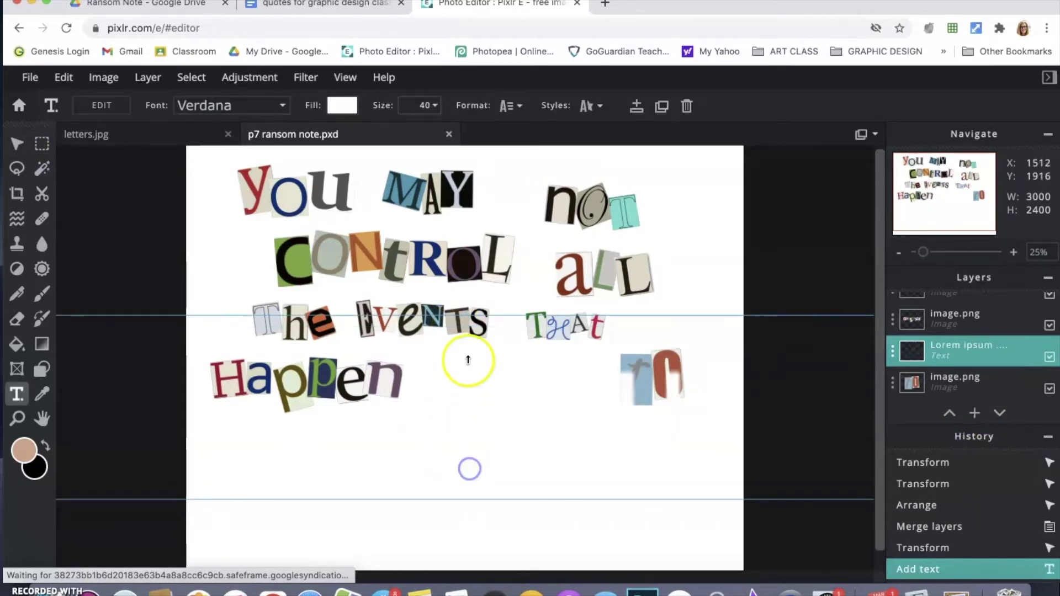
{"action": "left_click_drag", "start_coordinate": [615, 398], "coordinate": [507, 444]}
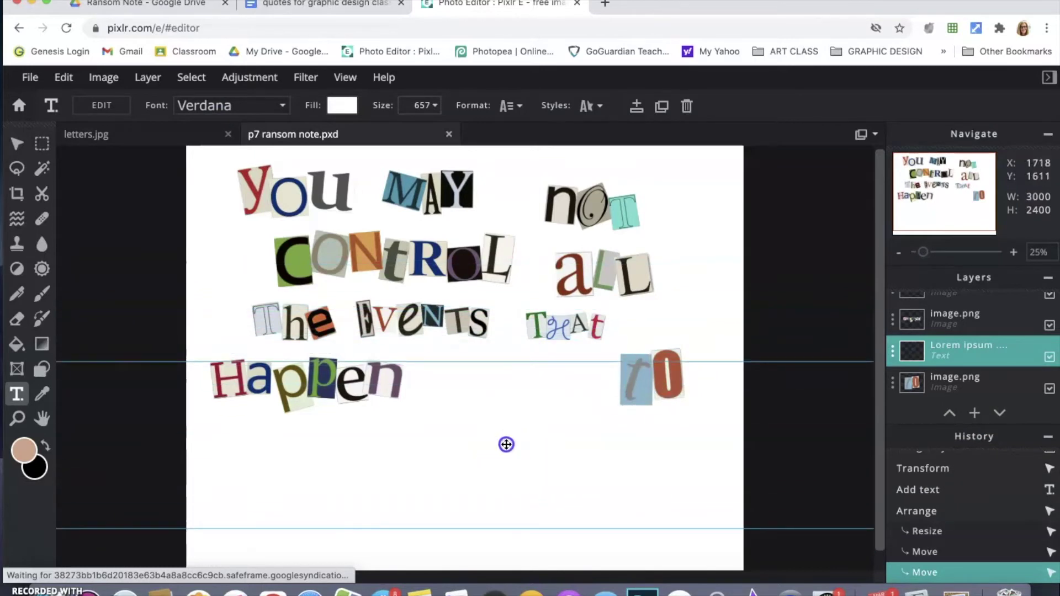
- Fill the new text with black and replace the placeholder wording with "?"
{"action": "double_click", "coordinate": [507, 444]}
{"action": "left_click", "coordinate": [342, 105]}
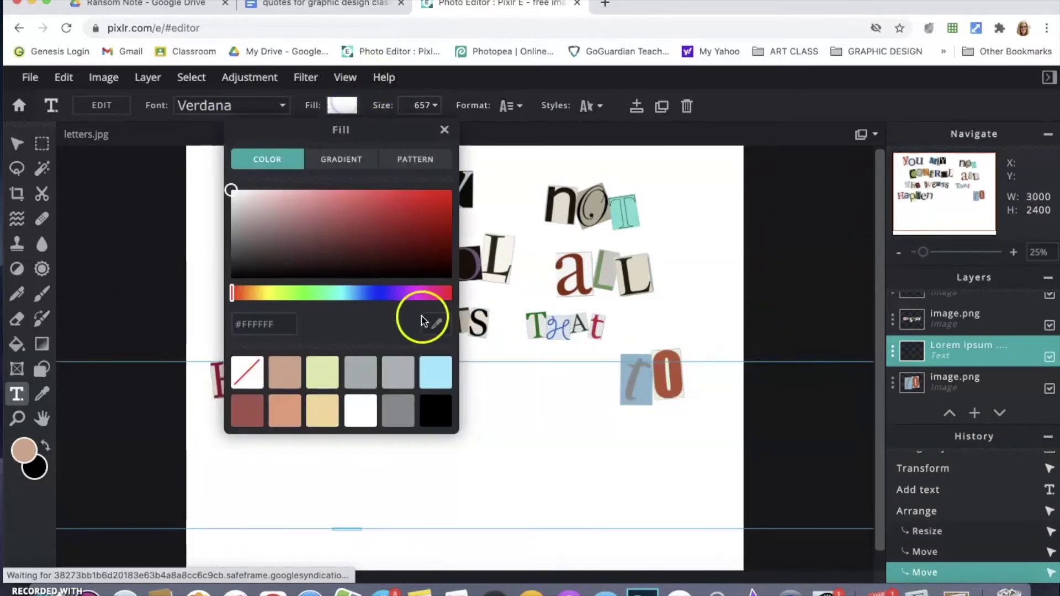
{"action": "left_click", "coordinate": [443, 413]}
{"action": "left_click", "coordinate": [554, 440]}
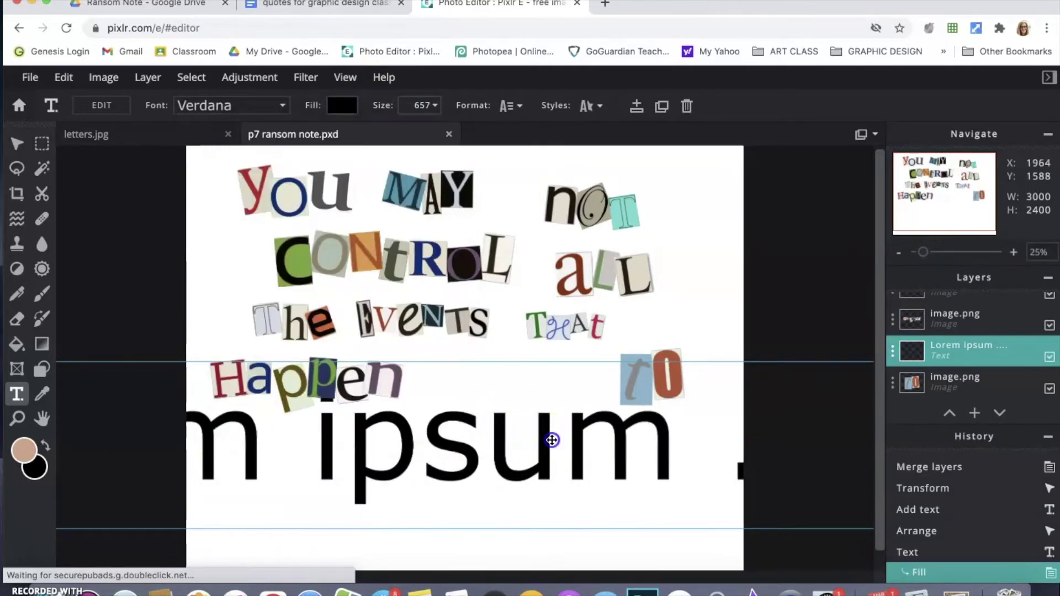
{"action": "double_click", "coordinate": [539, 442]}
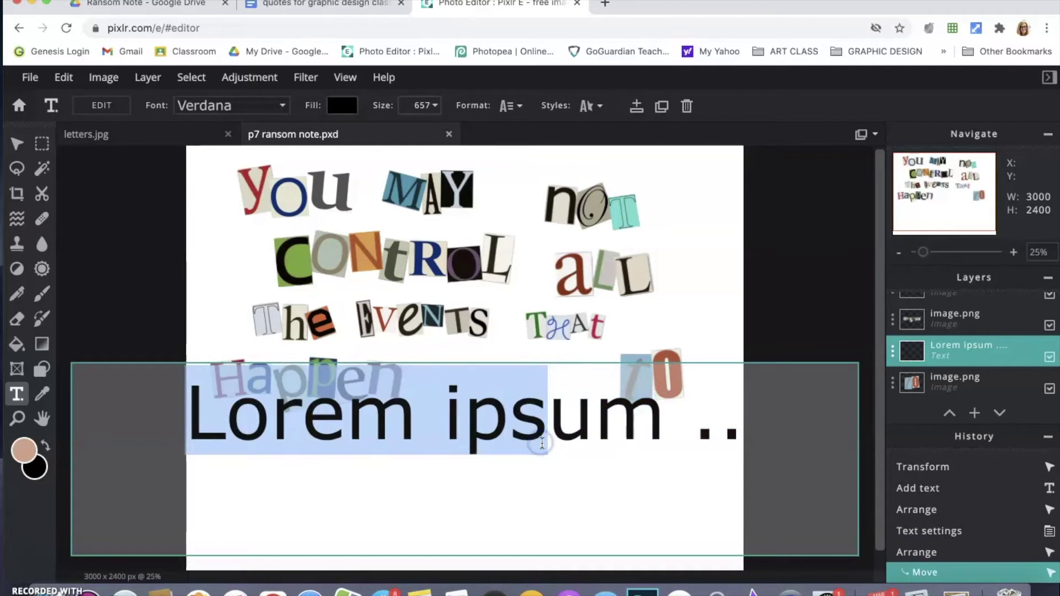
{"action": "left_click_drag", "start_coordinate": [748, 434], "coordinate": [113, 430]}
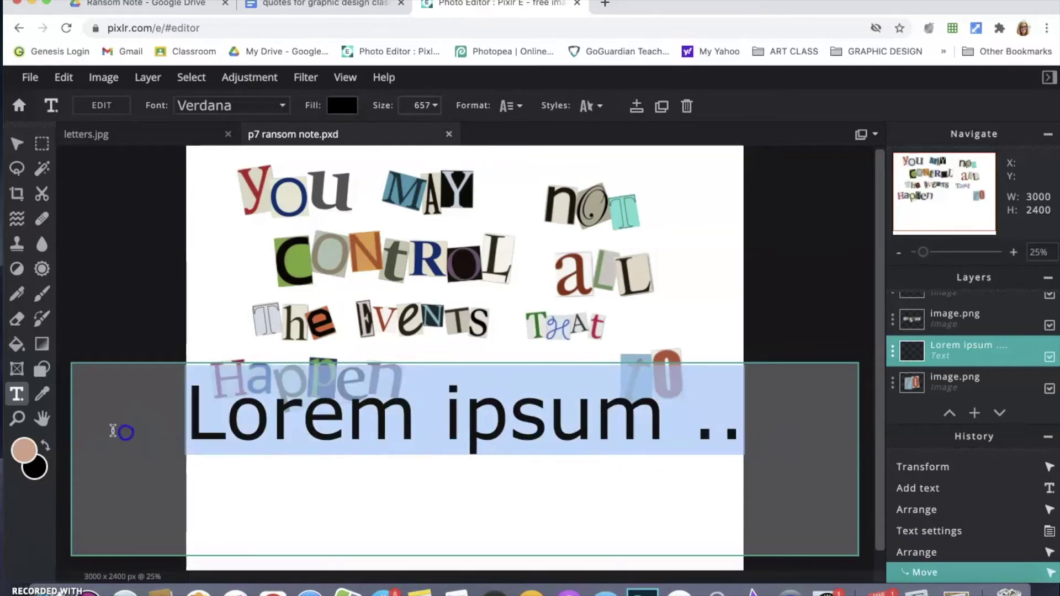
{"action": "type", "text": "?"}
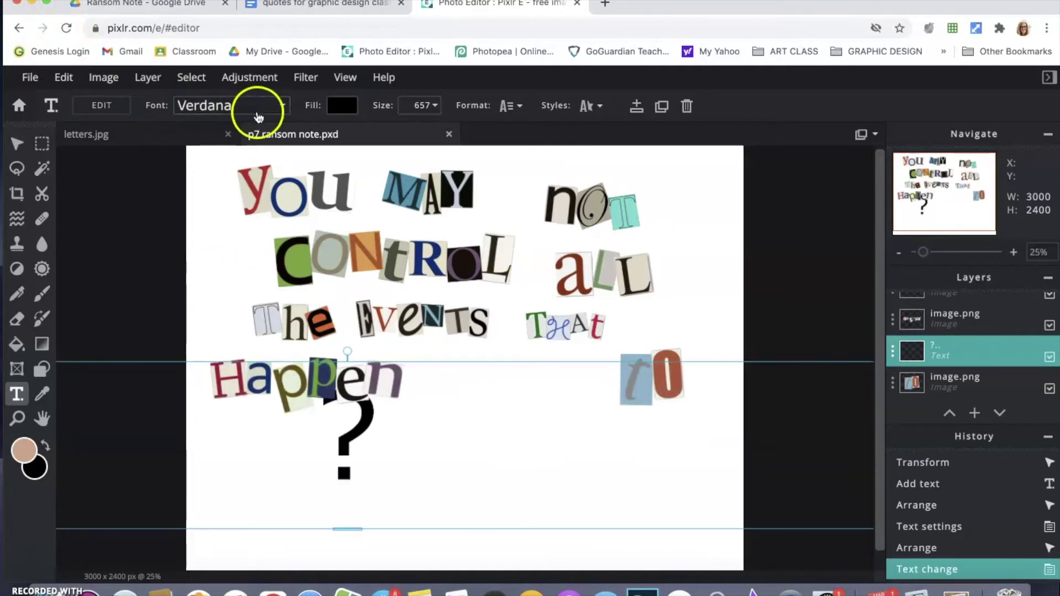
- Change the question mark's font to Magic Trick and move it to the empty area below "Happen"
{"action": "left_click", "coordinate": [277, 105]}
{"action": "scroll", "coordinate": [232, 353], "scroll_direction": "up", "scroll_amount": 15}
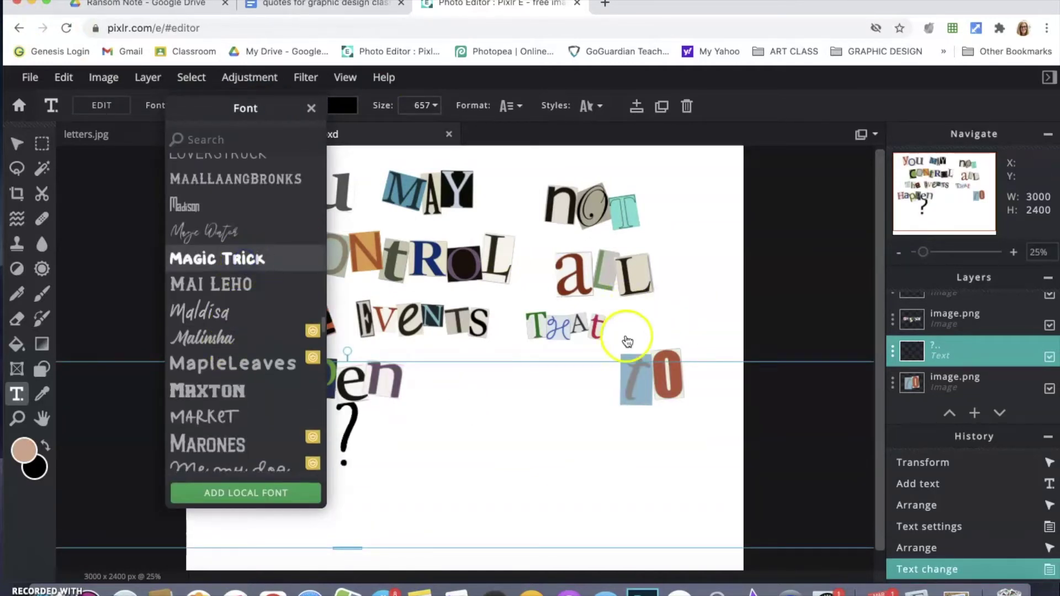
{"action": "left_click", "coordinate": [409, 406]}
{"action": "left_click_drag", "start_coordinate": [360, 420], "coordinate": [478, 438]}
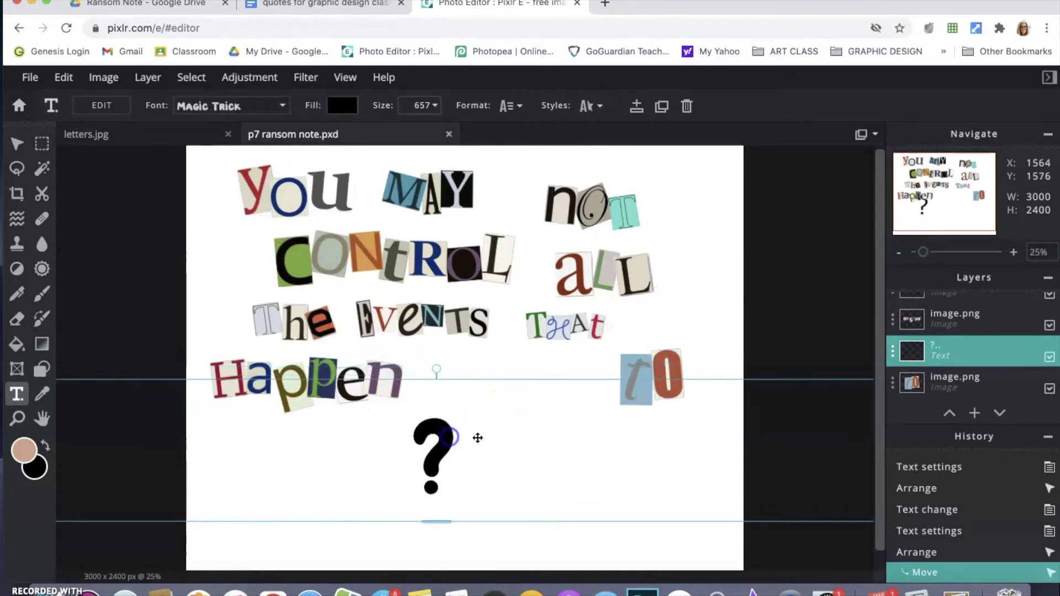
- Add an empty layer and draw a rectangular selection about 263 × 452 px around the question mark
{"action": "left_click", "coordinate": [42, 143]}
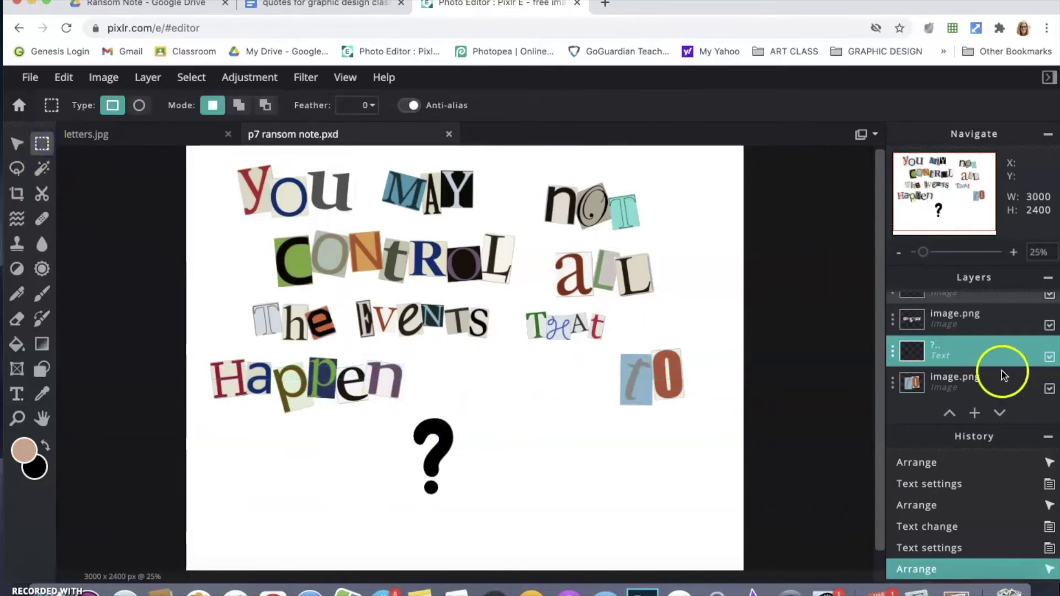
{"action": "left_click", "coordinate": [975, 413]}
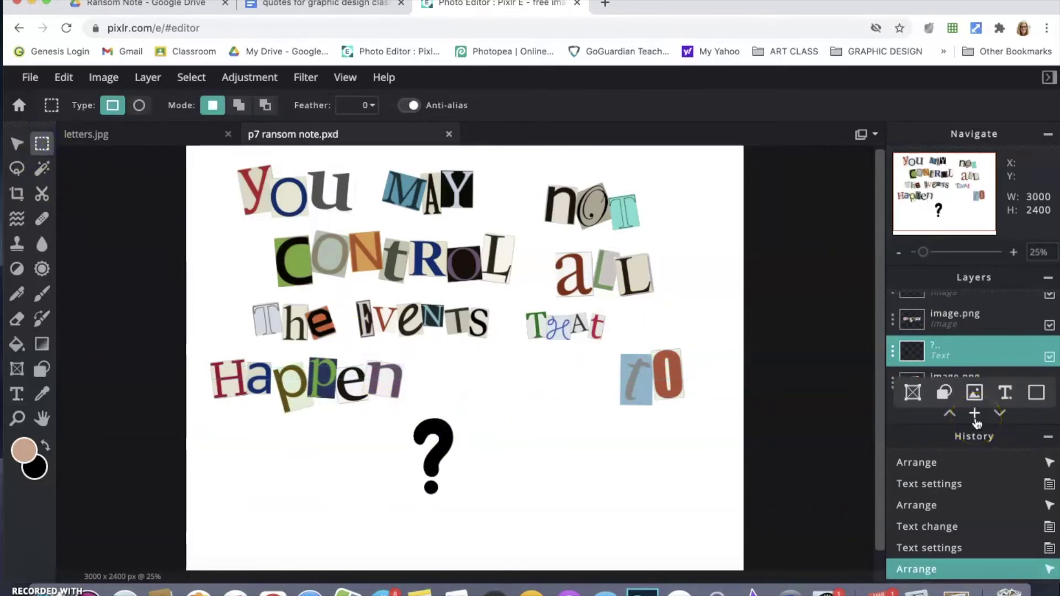
{"action": "left_click", "coordinate": [1036, 392]}
{"action": "left_click_drag", "start_coordinate": [413, 419], "coordinate": [448, 486]}
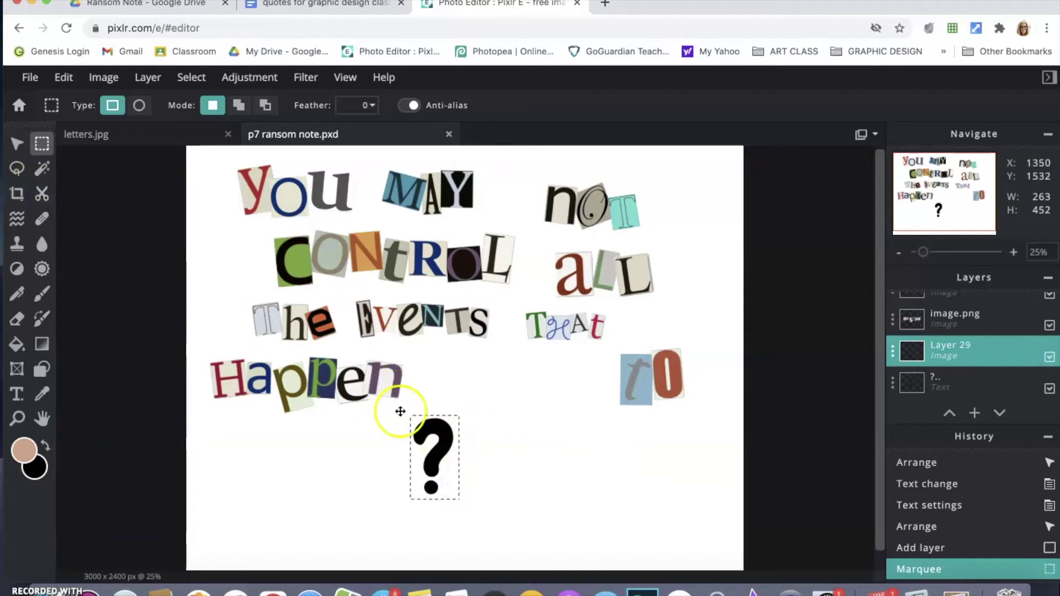
- Set the foreground colour to light blue #91E5FF
{"action": "left_click", "coordinate": [24, 449]}
{"action": "left_click", "coordinate": [776, 222]}
{"action": "mouse_move", "coordinate": [755, 214]}
{"action": "left_mouse_down"}
{"action": "mouse_move", "coordinate": [624, 226]}
{"action": "mouse_move", "coordinate": [624, 212]}
{"action": "left_mouse_up"}
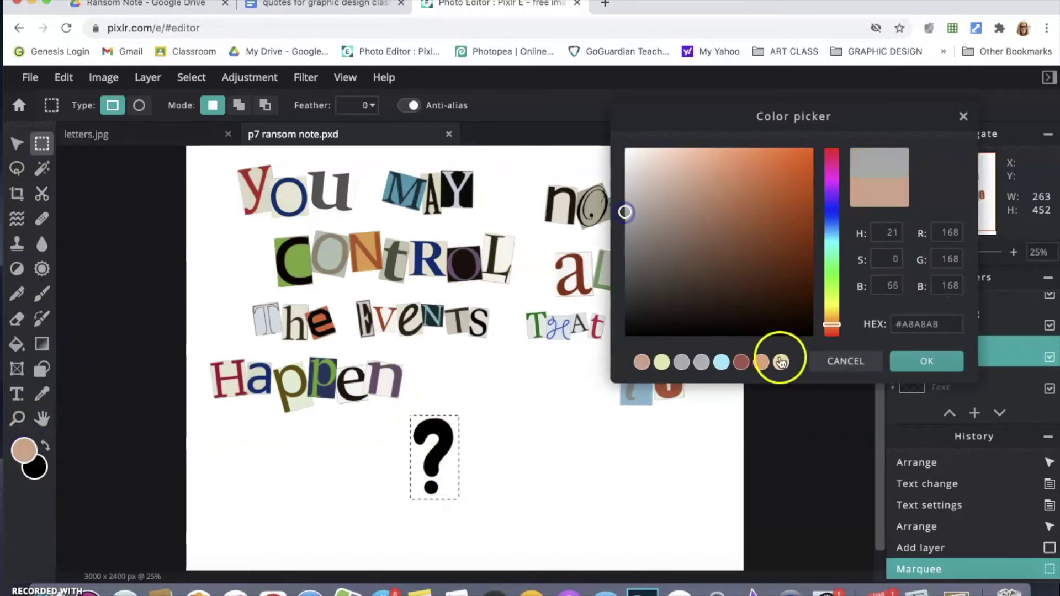
{"action": "left_click", "coordinate": [722, 363]}
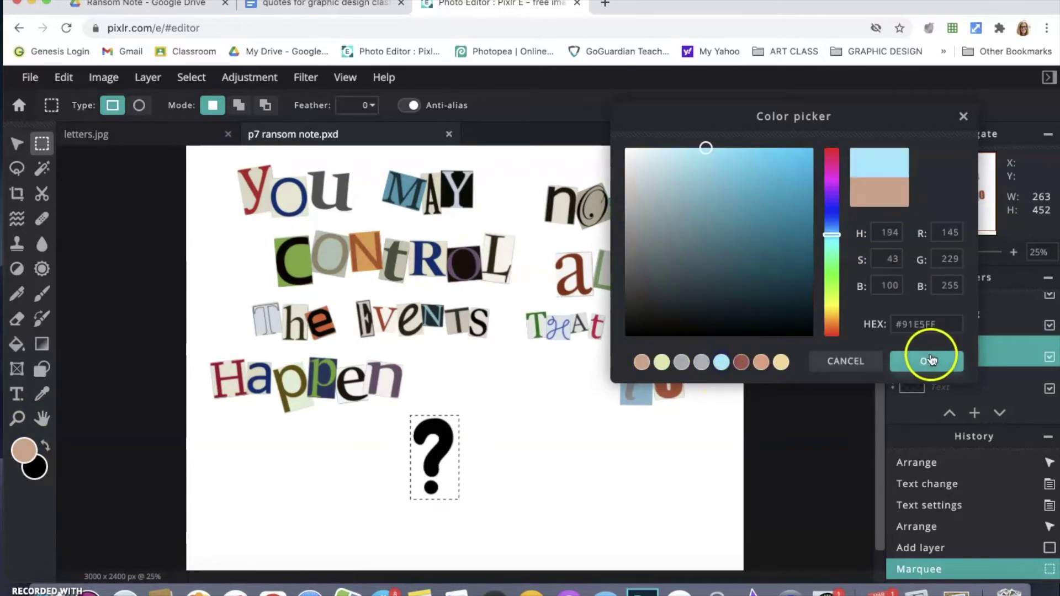
{"action": "left_click", "coordinate": [925, 361]}
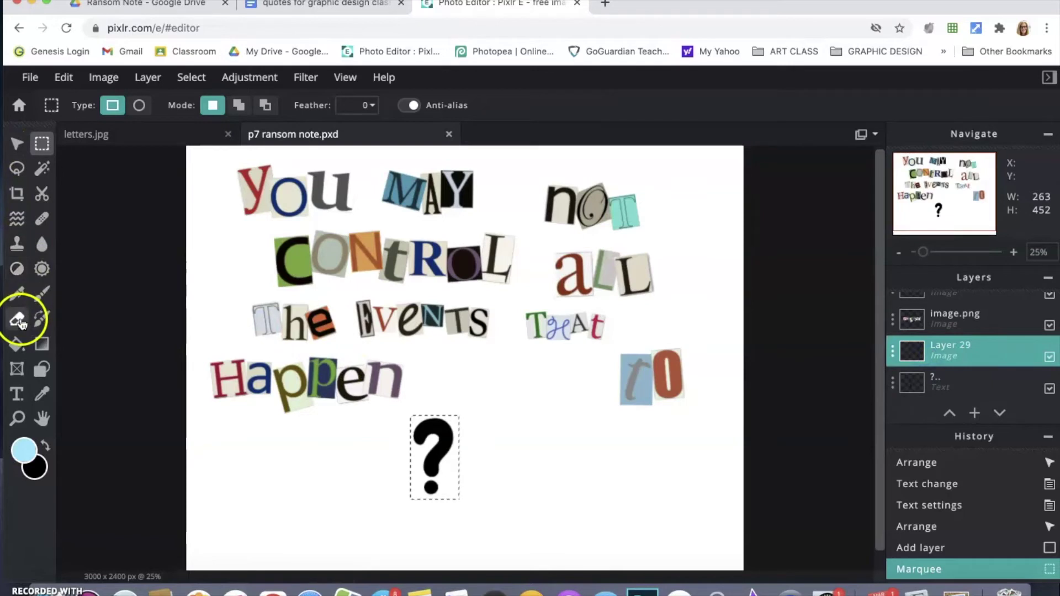
- Fill the rectangular selection with the light blue, place that layer beneath the question mark, and deselect
{"action": "left_click", "coordinate": [16, 344]}
{"action": "left_click", "coordinate": [533, 445]}
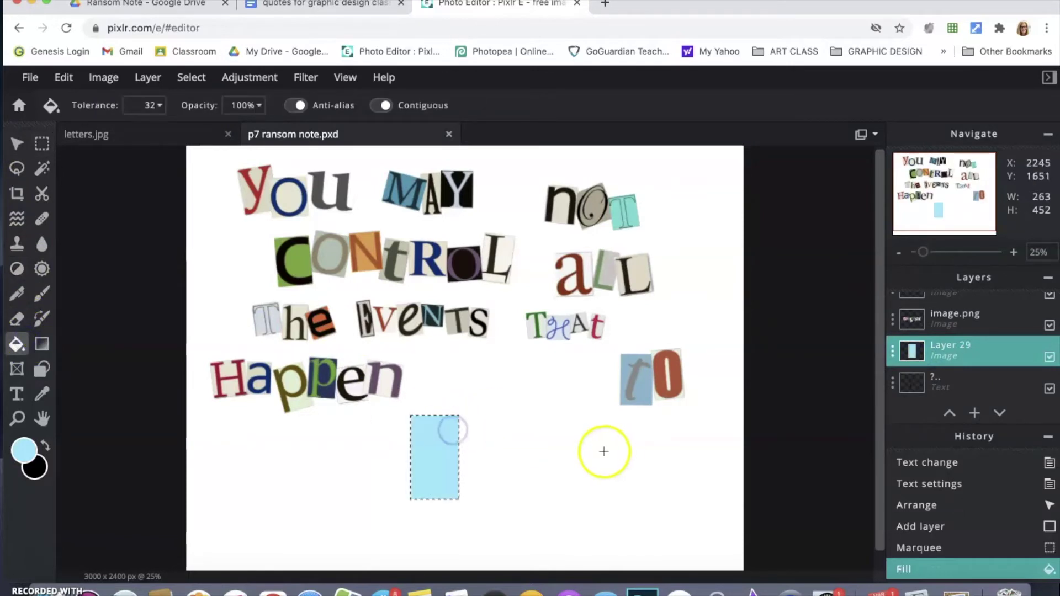
{"action": "left_click_drag", "start_coordinate": [967, 364], "coordinate": [969, 387]}
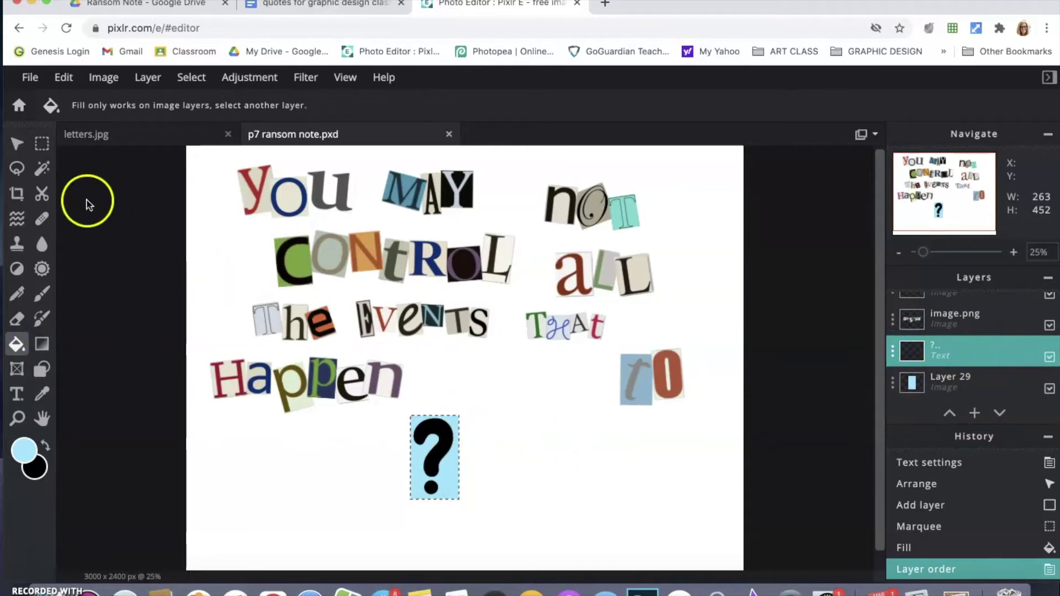
{"action": "key", "text": "super+d"}
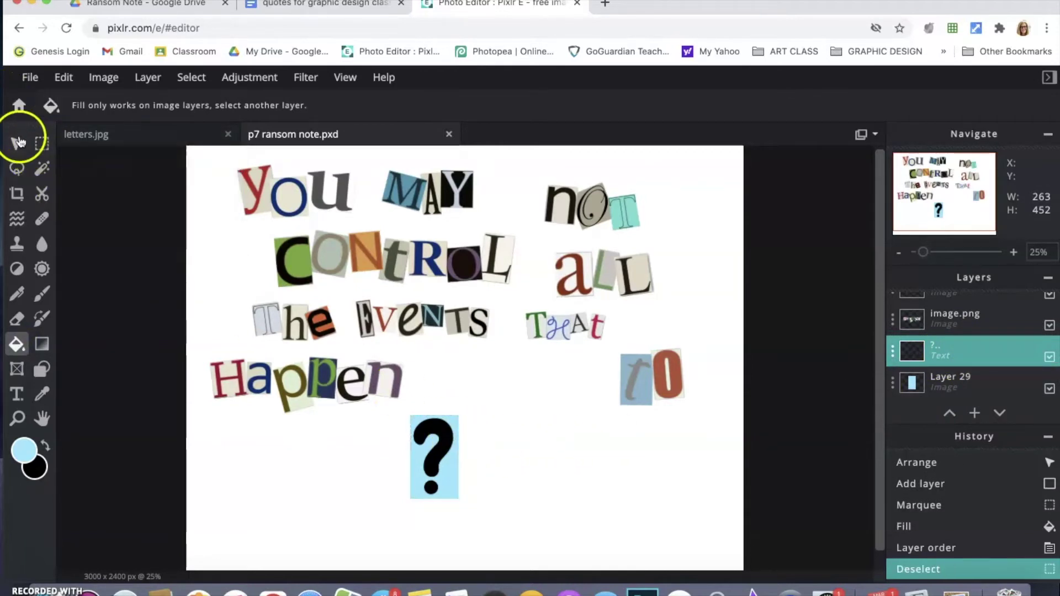
- Nudge the question mark on its blue rectangle and merge its text layer down into the rectangle's layer
{"action": "left_click", "coordinate": [16, 144]}
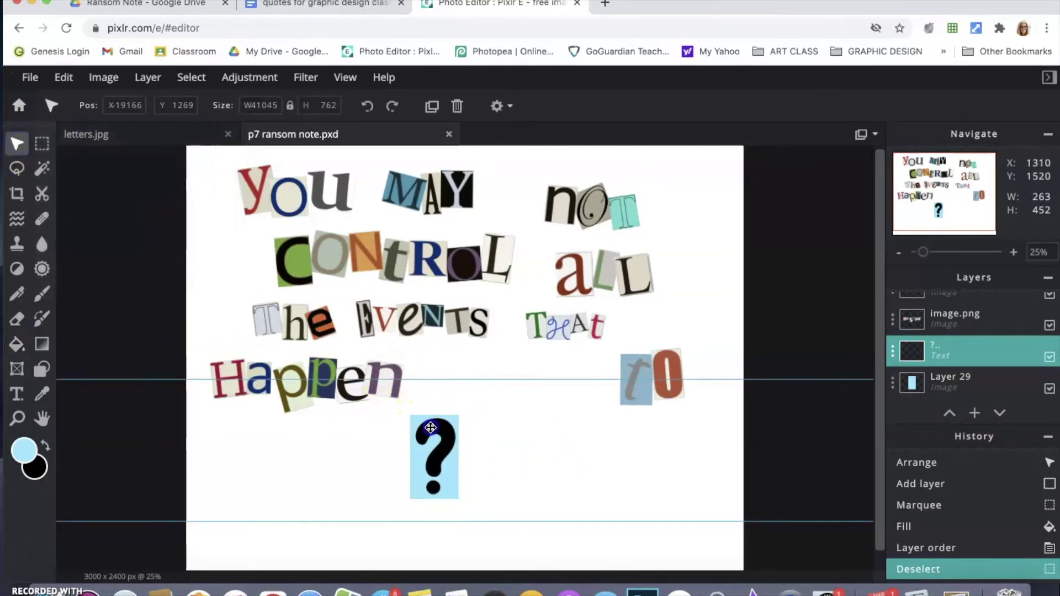
{"action": "left_click_drag", "start_coordinate": [428, 428], "coordinate": [430, 428]}
{"action": "left_click_drag", "start_coordinate": [1003, 362], "coordinate": [958, 354]}
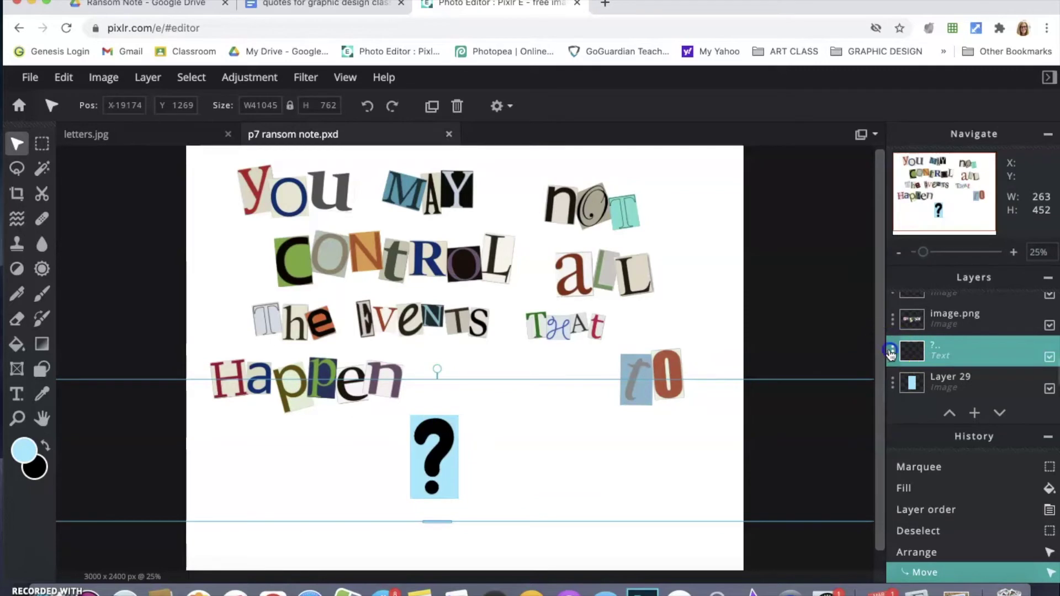
{"action": "left_click", "coordinate": [892, 352]}
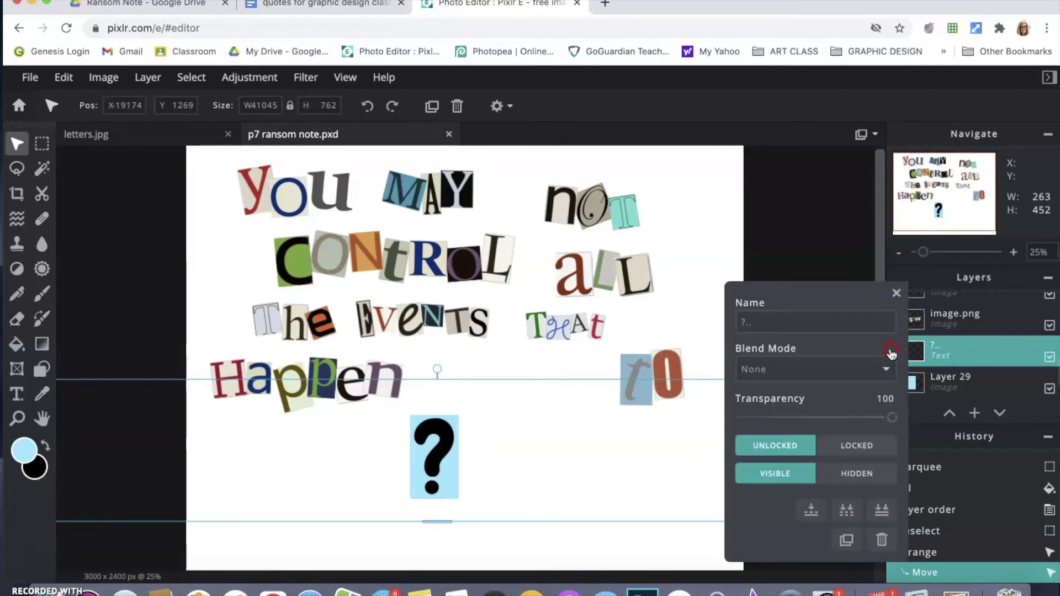
{"action": "left_click", "coordinate": [811, 511]}
- Move the merged question mark toward the middle of the area below "That" and tilt it slightly clockwise
{"action": "mouse_move", "coordinate": [499, 397]}
{"action": "left_mouse_down"}
{"action": "mouse_move", "coordinate": [497, 436]}
{"action": "mouse_move", "coordinate": [488, 385]}
{"action": "mouse_move", "coordinate": [484, 406]}
{"action": "left_mouse_up"}
{"action": "left_click", "coordinate": [584, 321]}
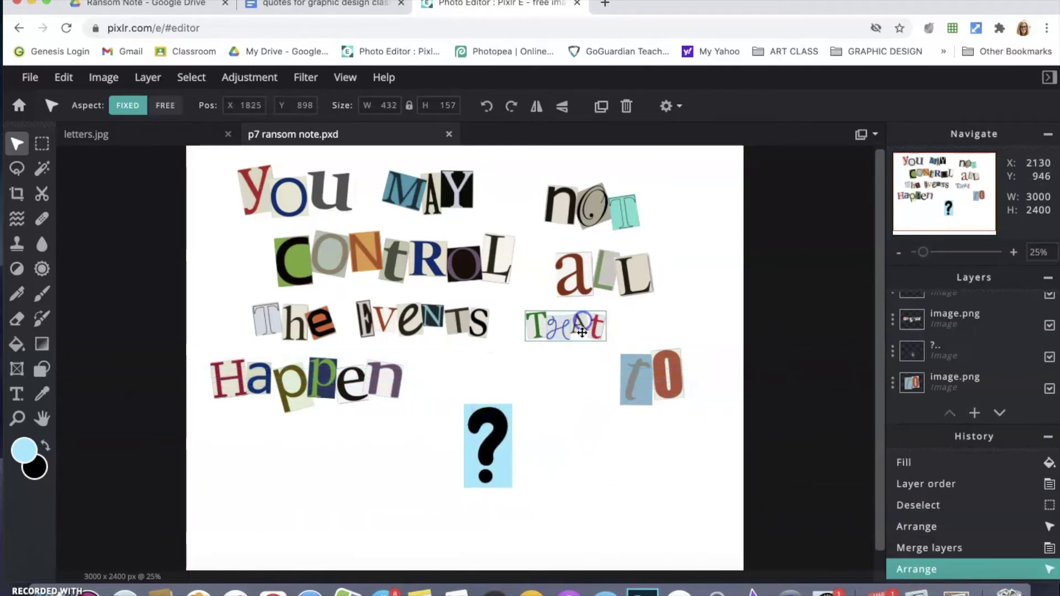
{"action": "left_click", "coordinate": [508, 417]}
{"action": "left_click", "coordinate": [951, 347]}
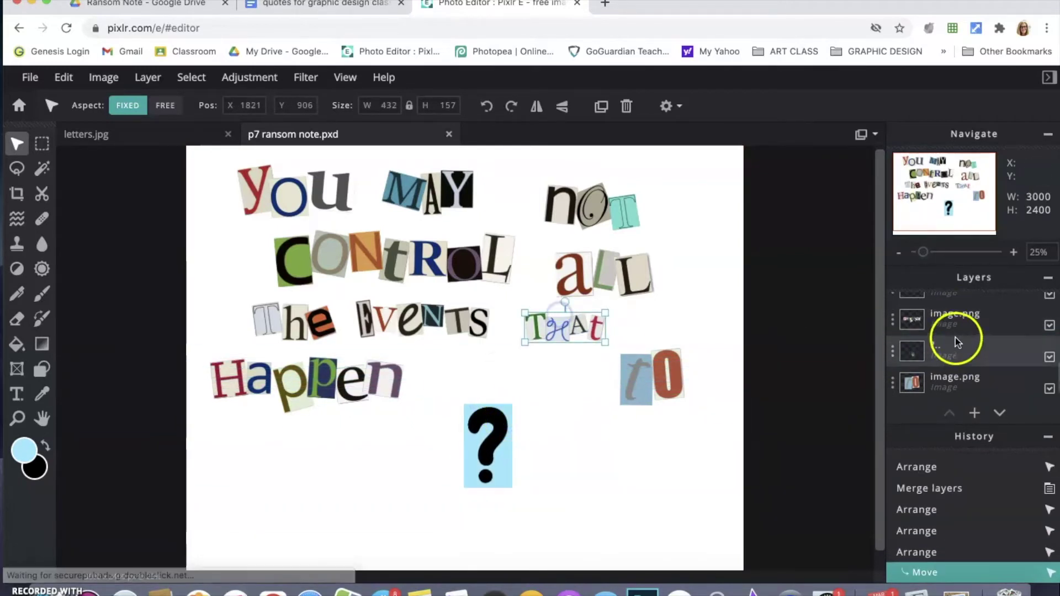
{"action": "left_click_drag", "start_coordinate": [516, 427], "coordinate": [516, 427]}
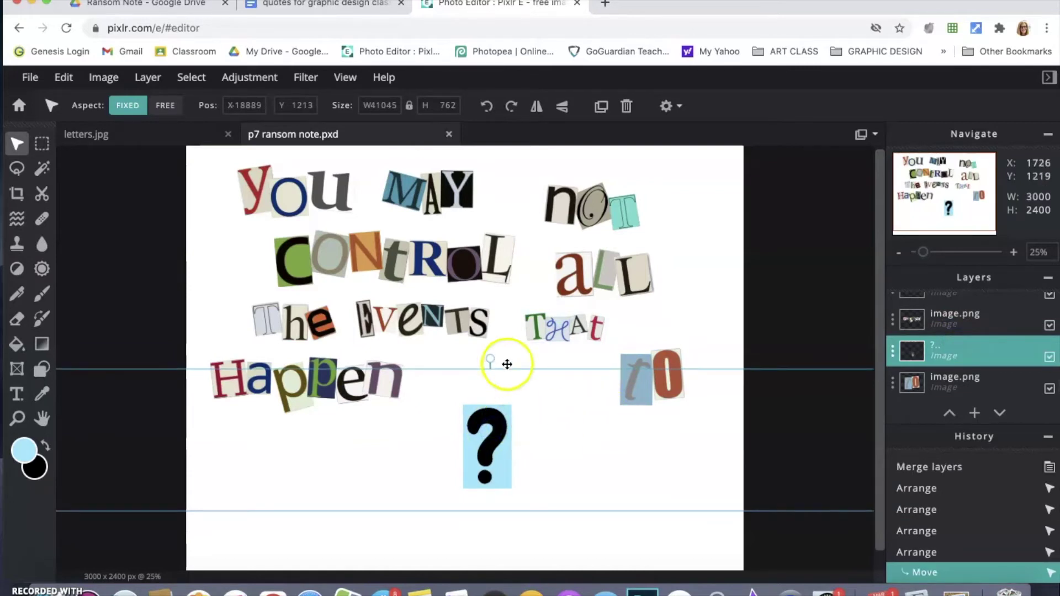
{"action": "mouse_move", "coordinate": [489, 355]}
{"action": "left_mouse_down"}
{"action": "mouse_move", "coordinate": [506, 360]}
{"action": "mouse_move", "coordinate": [466, 362]}
{"action": "mouse_move", "coordinate": [491, 367]}
{"action": "left_mouse_up"}
{"action": "left_click_drag", "start_coordinate": [494, 423], "coordinate": [503, 449]}
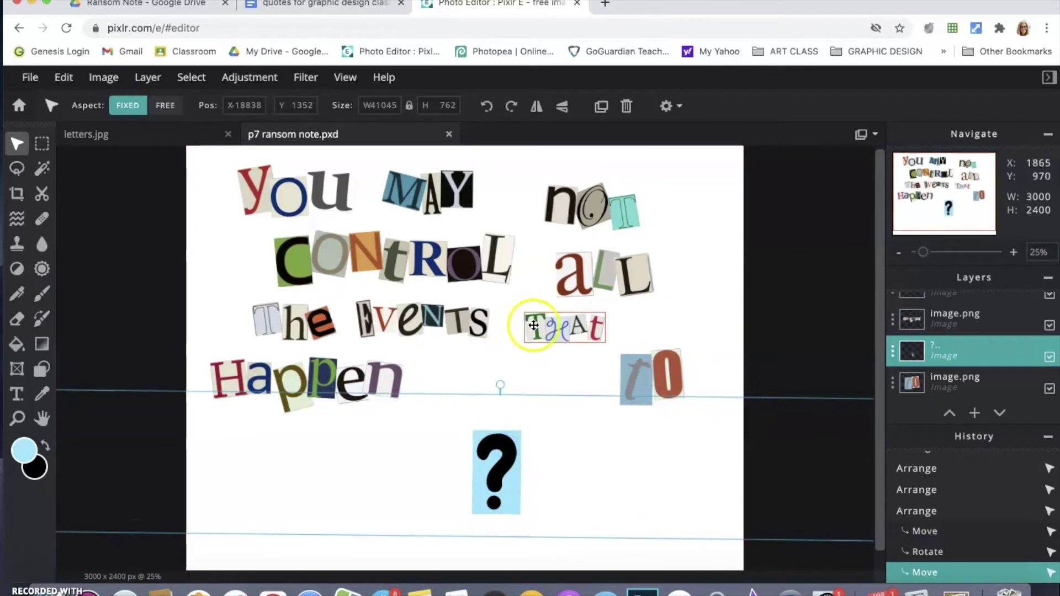
{"action": "left_click", "coordinate": [502, 444]}
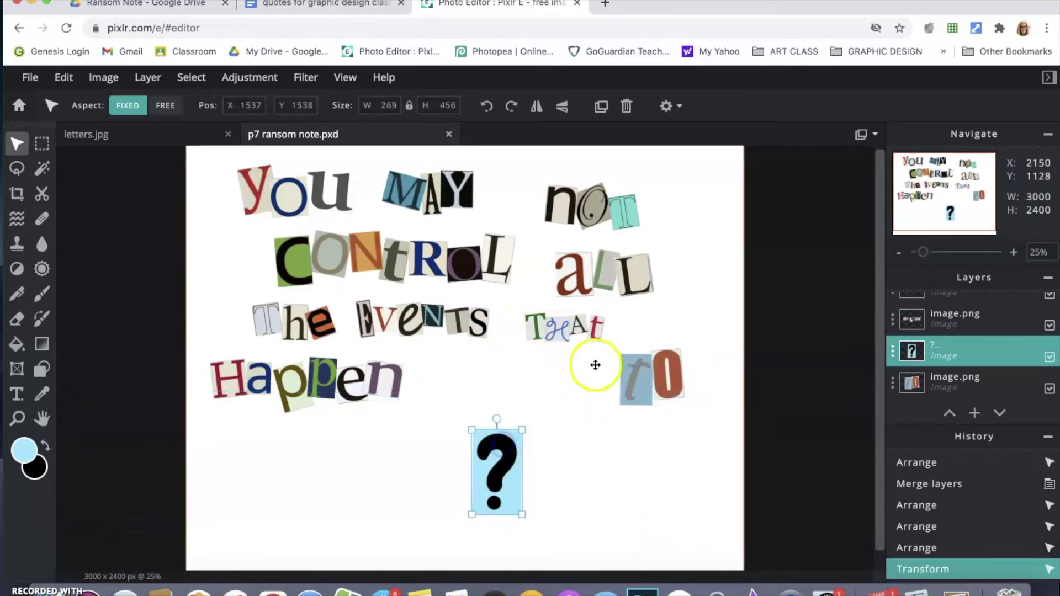
{"action": "left_click_drag", "start_coordinate": [498, 420], "coordinate": [538, 406]}
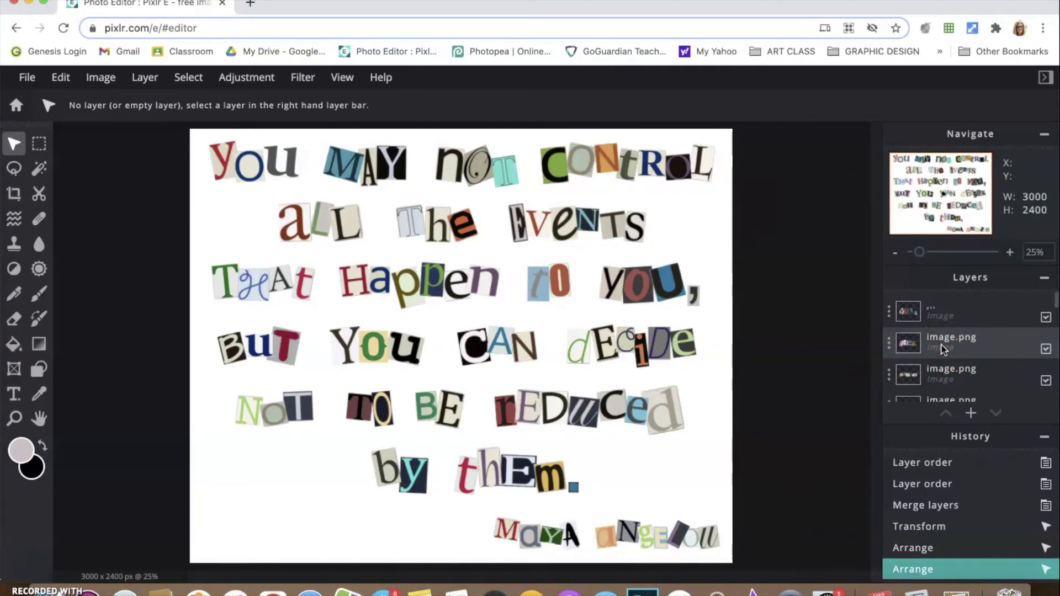
- Adjust the spacing of "You", "May", "not" and "control" across the first row of the finished quote
{"action": "left_click", "coordinate": [280, 169]}
{"action": "left_click_drag", "start_coordinate": [281, 169], "coordinate": [282, 167]}
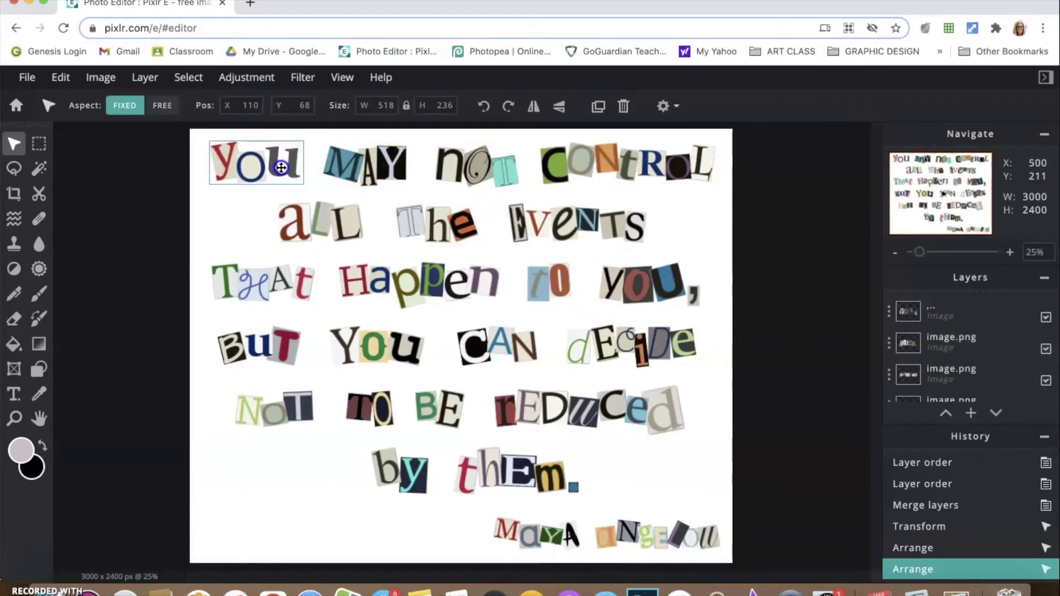
{"action": "left_click", "coordinate": [331, 160]}
{"action": "left_click_drag", "start_coordinate": [380, 160], "coordinate": [377, 161]}
{"action": "left_click_drag", "start_coordinate": [463, 168], "coordinate": [460, 168]}
{"action": "left_click", "coordinate": [551, 158]}
{"action": "left_click_drag", "start_coordinate": [595, 161], "coordinate": [594, 161]}
- Space out the second row "all the Events" and enlarge "the" to 472 × 220 px
{"action": "left_click", "coordinate": [623, 216]}
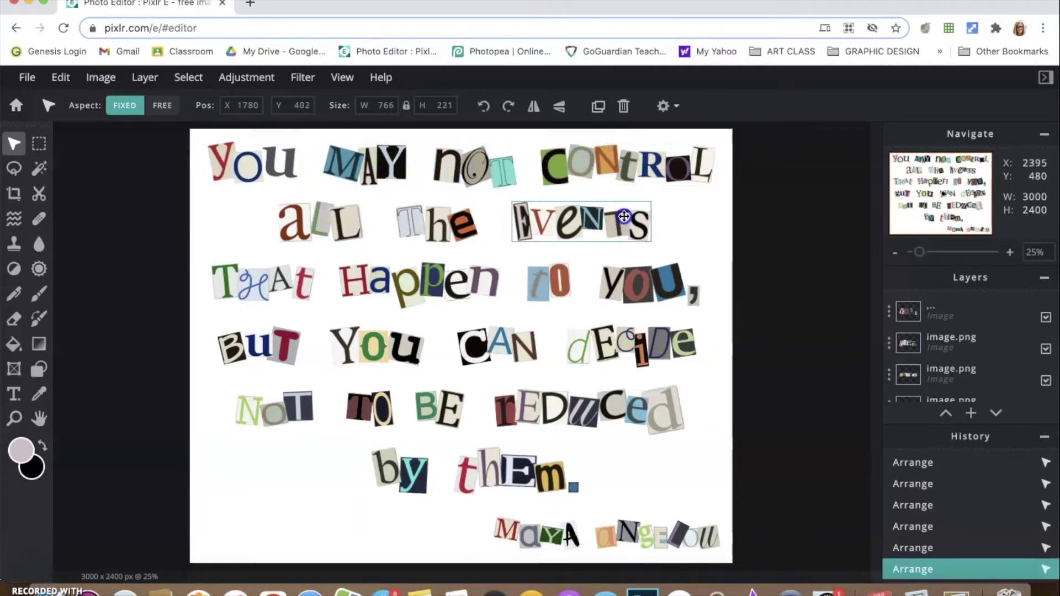
{"action": "left_click", "coordinate": [484, 230]}
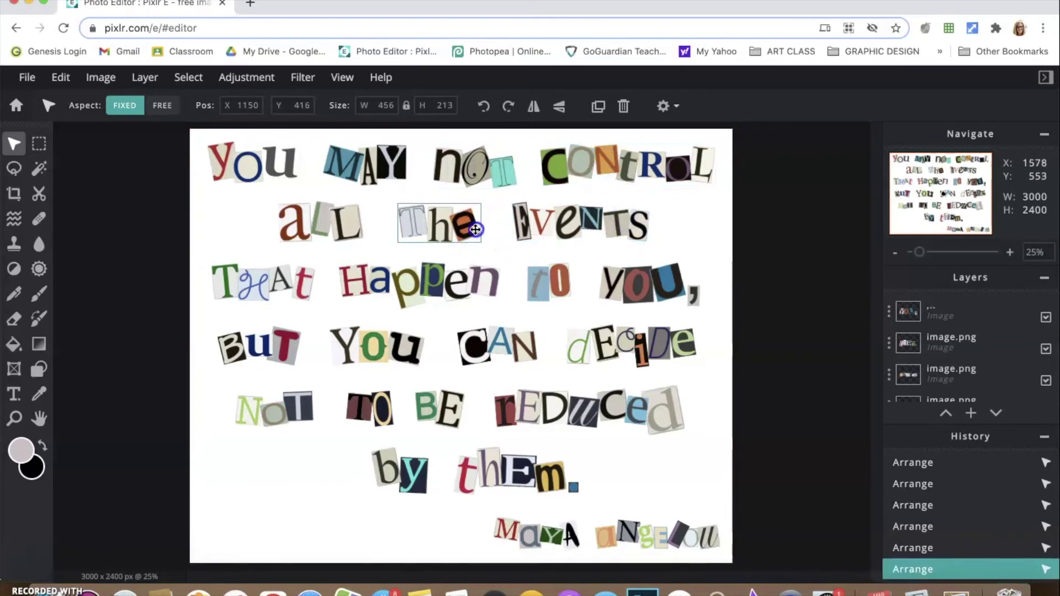
{"action": "left_click", "coordinate": [320, 221]}
{"action": "left_click_drag", "start_coordinate": [415, 229], "coordinate": [414, 230]}
{"action": "left_click_drag", "start_coordinate": [482, 242], "coordinate": [458, 227]}
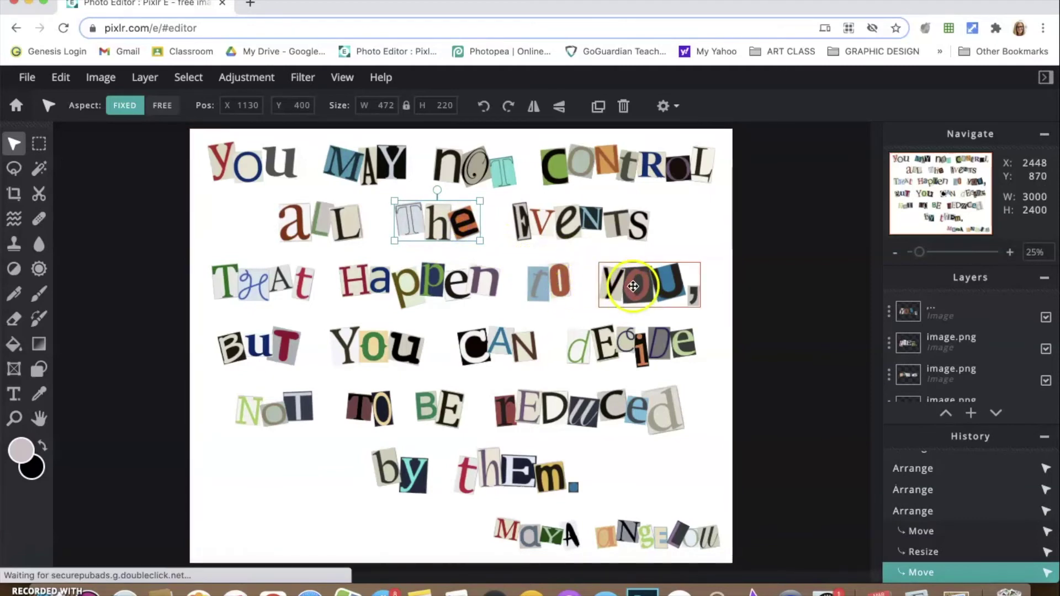
- Shift "you,", "to" and "Happen" slightly right in the third row, and "But" slightly left in the fourth
{"action": "left_click_drag", "start_coordinate": [633, 286], "coordinate": [636, 284]}
{"action": "left_click_drag", "start_coordinate": [546, 280], "coordinate": [549, 280]}
{"action": "left_click_drag", "start_coordinate": [421, 276], "coordinate": [425, 277]}
{"action": "left_click_drag", "start_coordinate": [287, 338], "coordinate": [264, 349]}
- Enlarge "Not", "to" and "be" slightly in the fifth row, making "Not" about 485 × 225 px
{"action": "left_click", "coordinate": [272, 407]}
{"action": "mouse_move", "coordinate": [273, 407]}
{"action": "left_mouse_down"}
{"action": "mouse_move", "coordinate": [224, 434]}
{"action": "mouse_move", "coordinate": [275, 411]}
{"action": "left_mouse_up"}
{"action": "left_click", "coordinate": [367, 410]}
{"action": "left_click_drag", "start_coordinate": [346, 426], "coordinate": [342, 429]}
{"action": "left_click", "coordinate": [432, 410]}
{"action": "left_click_drag", "start_coordinate": [467, 427], "coordinate": [467, 429]}
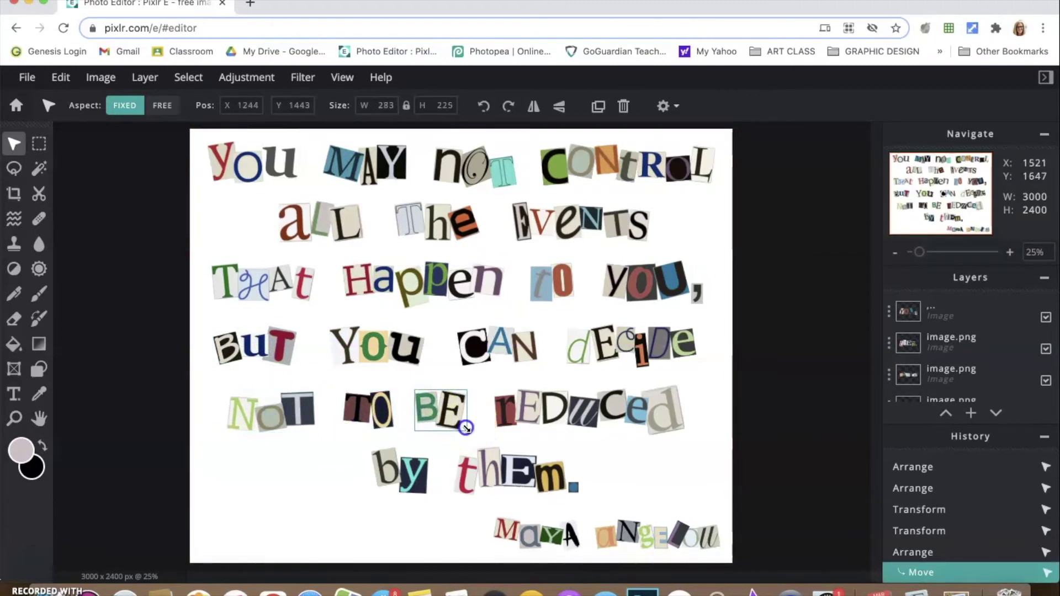
- Spread out the fifth row by moving "reduced" right and shifting "to" and "Not" left, with "Not" at X 193, Y 1453
{"action": "left_click_drag", "start_coordinate": [557, 415], "coordinate": [569, 413]}
{"action": "left_click", "coordinate": [461, 415]}
{"action": "left_click", "coordinate": [461, 414]}
{"action": "left_click", "coordinate": [362, 415]}
{"action": "left_click_drag", "start_coordinate": [363, 415], "coordinate": [357, 414]}
{"action": "left_click", "coordinate": [291, 415]}
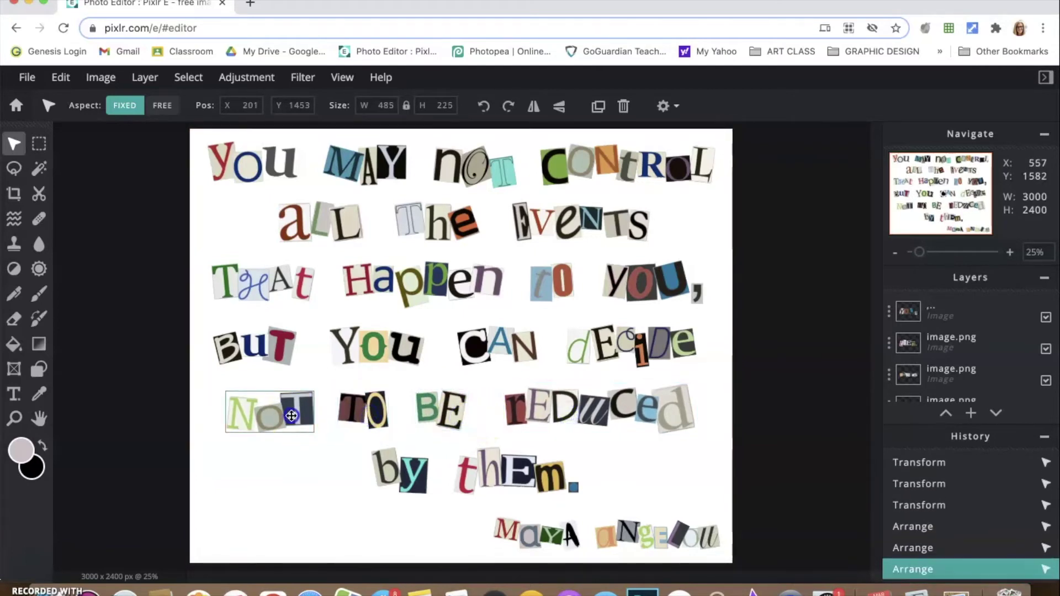
{"action": "left_click_drag", "start_coordinate": [291, 415], "coordinate": [282, 414]}
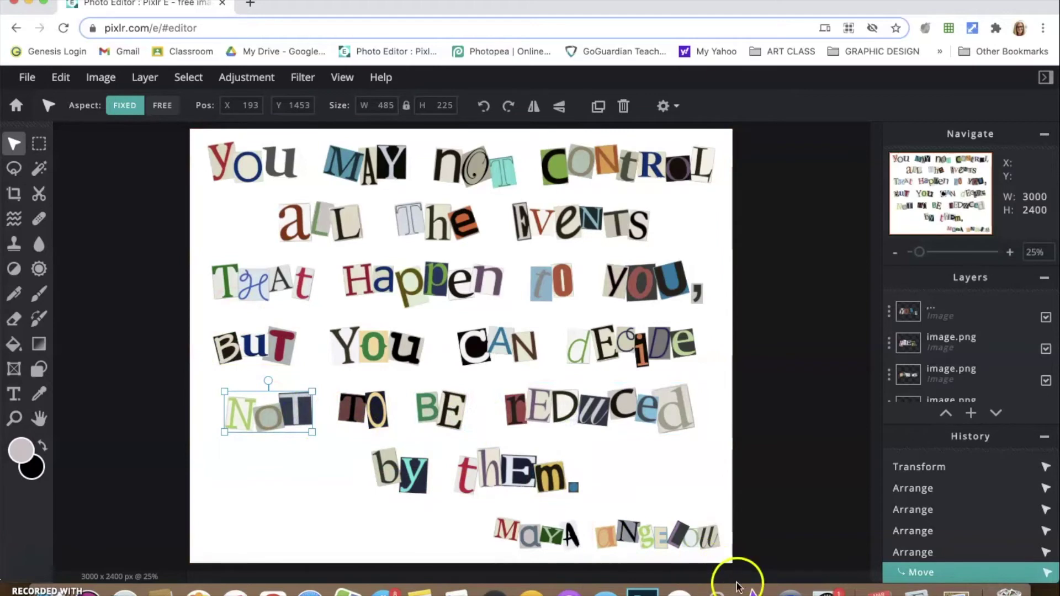
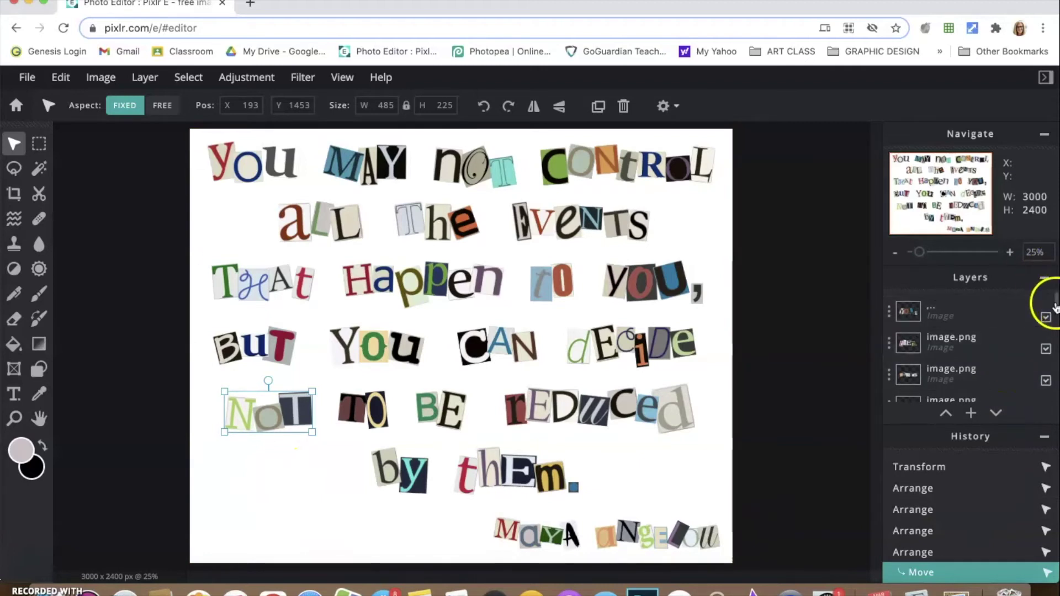
- Fill the white background layer, Layer 1, with a muted light blue foreground colour
{"action": "left_click_drag", "start_coordinate": [1056, 307], "coordinate": [928, 390]}
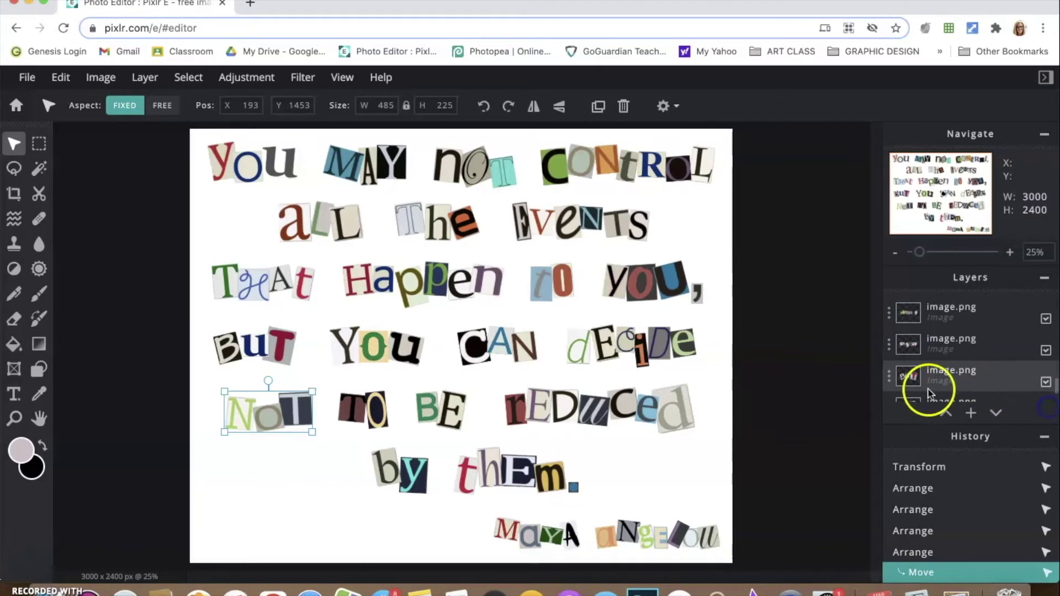
{"action": "scroll", "coordinate": [1005, 374], "scroll_direction": "down", "scroll_amount": 2}
{"action": "left_click", "coordinate": [972, 381]}
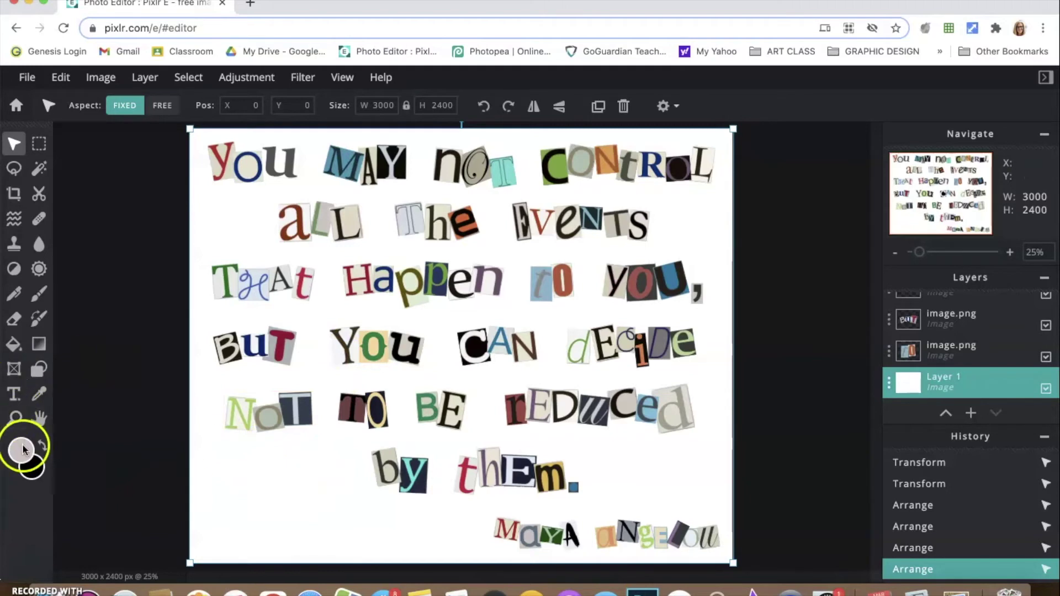
{"action": "left_click", "coordinate": [24, 452]}
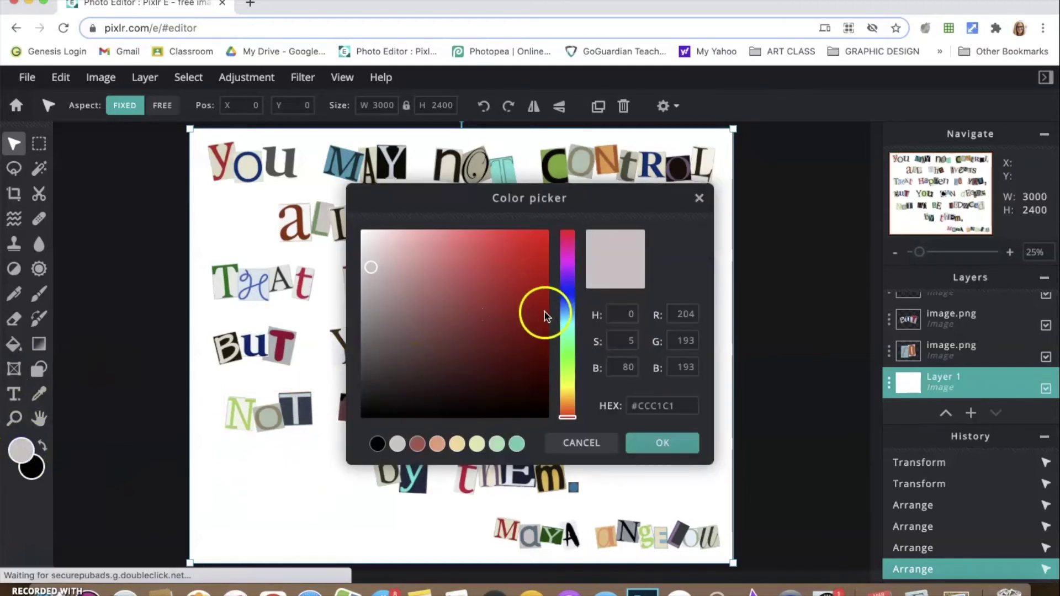
{"action": "mouse_move", "coordinate": [567, 314]}
{"action": "left_mouse_down"}
{"action": "mouse_move", "coordinate": [566, 303]}
{"action": "mouse_move", "coordinate": [572, 326]}
{"action": "mouse_move", "coordinate": [567, 315]}
{"action": "left_mouse_up"}
{"action": "left_click", "coordinate": [432, 268]}
{"action": "left_click", "coordinate": [660, 406]}
{"action": "left_click", "coordinate": [671, 442]}
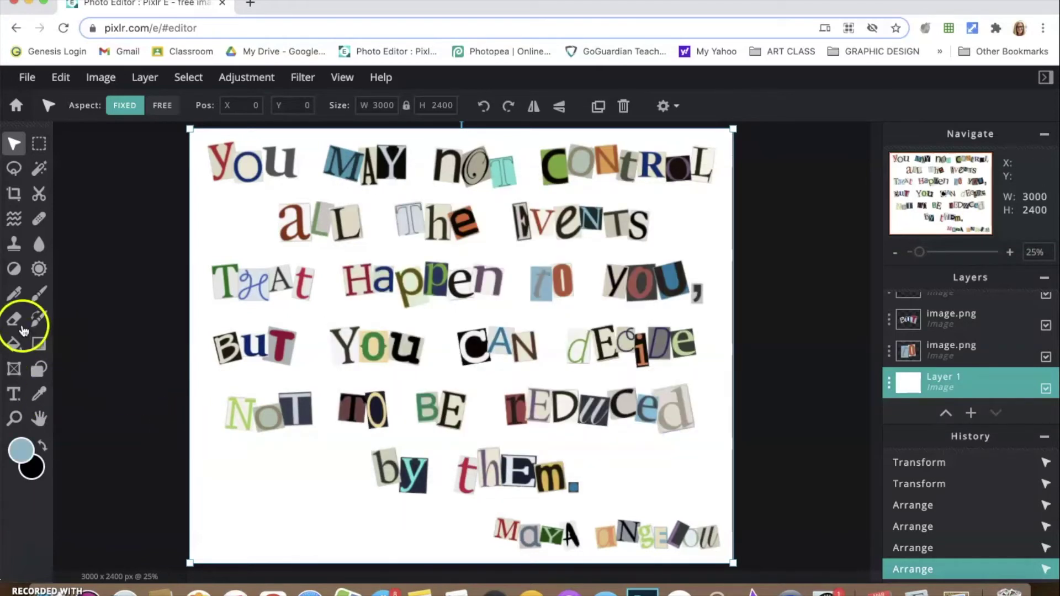
{"action": "left_click", "coordinate": [11, 344]}
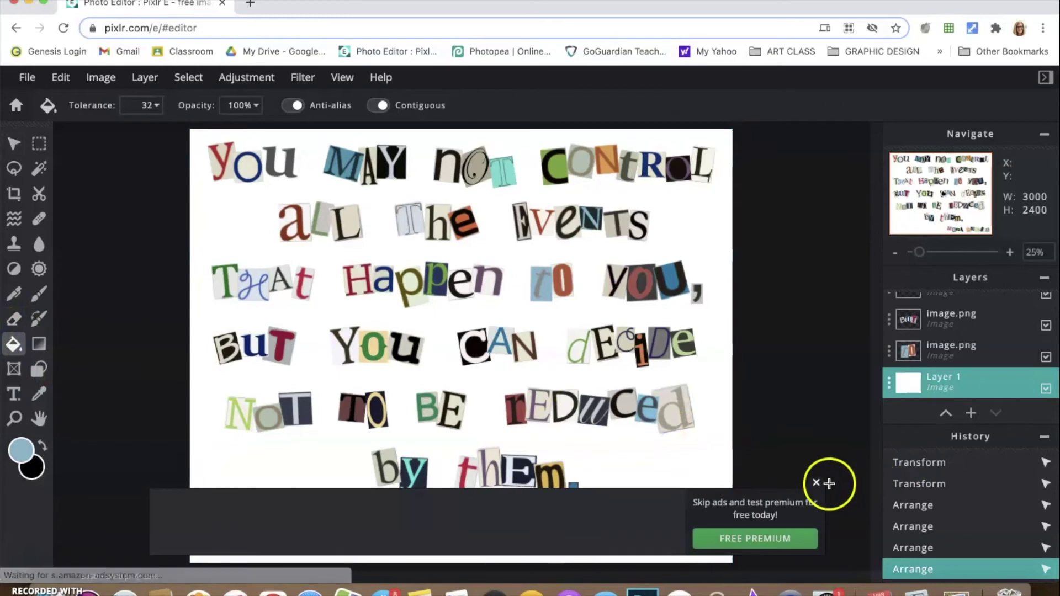
{"action": "left_click", "coordinate": [815, 484]}
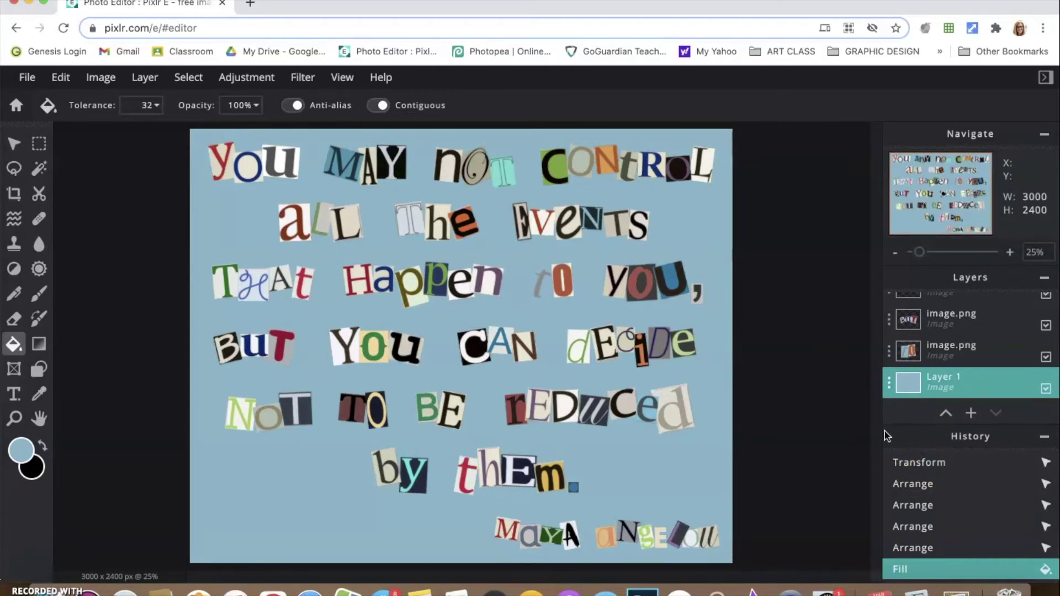
{"action": "key", "text": "super+u"}
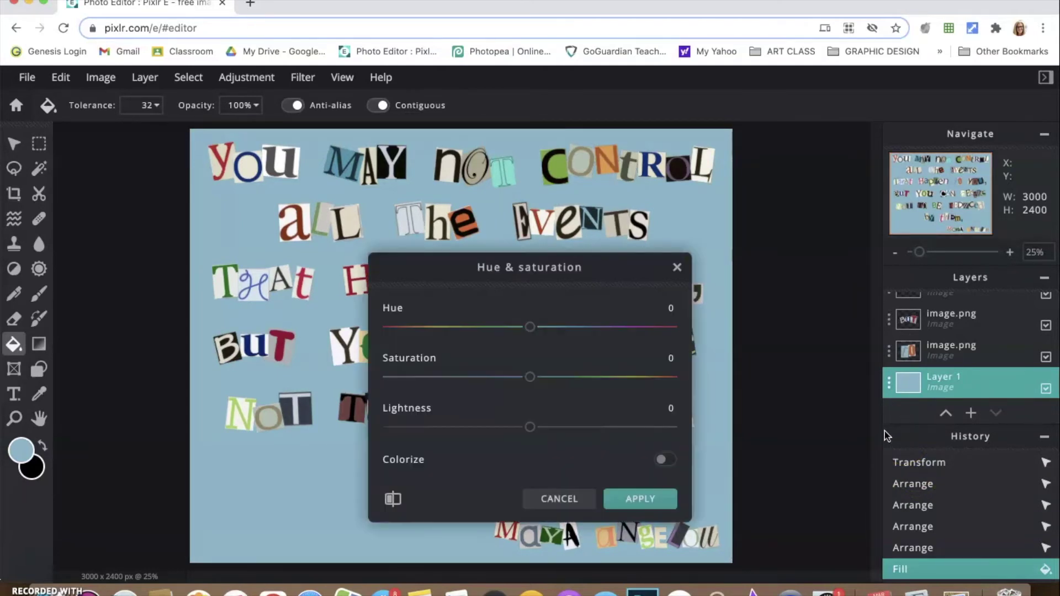
{"action": "left_click_drag", "start_coordinate": [526, 259], "coordinate": [693, 174]}
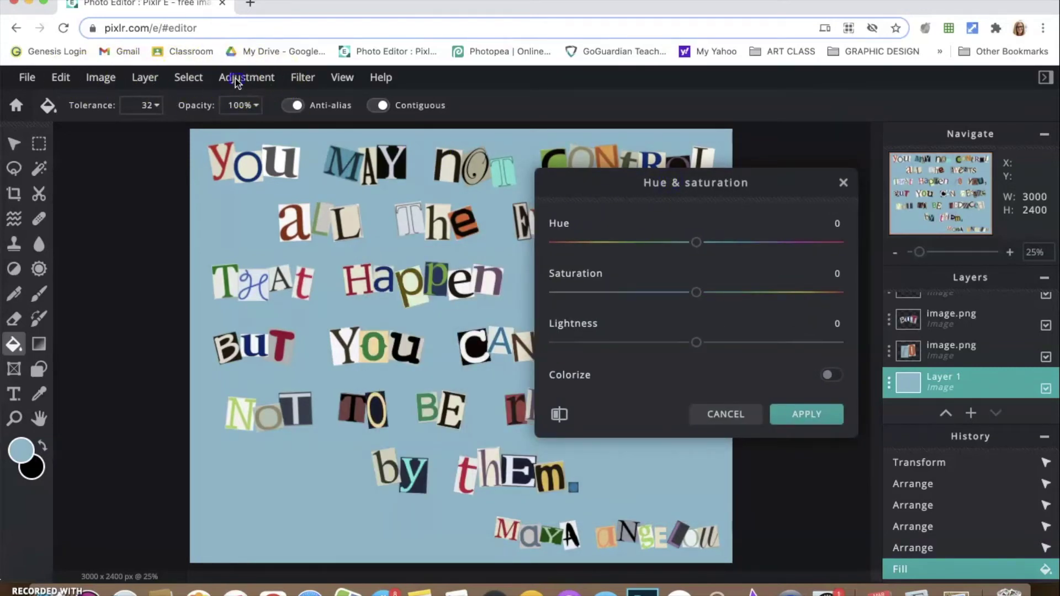
{"action": "left_click", "coordinate": [730, 418]}
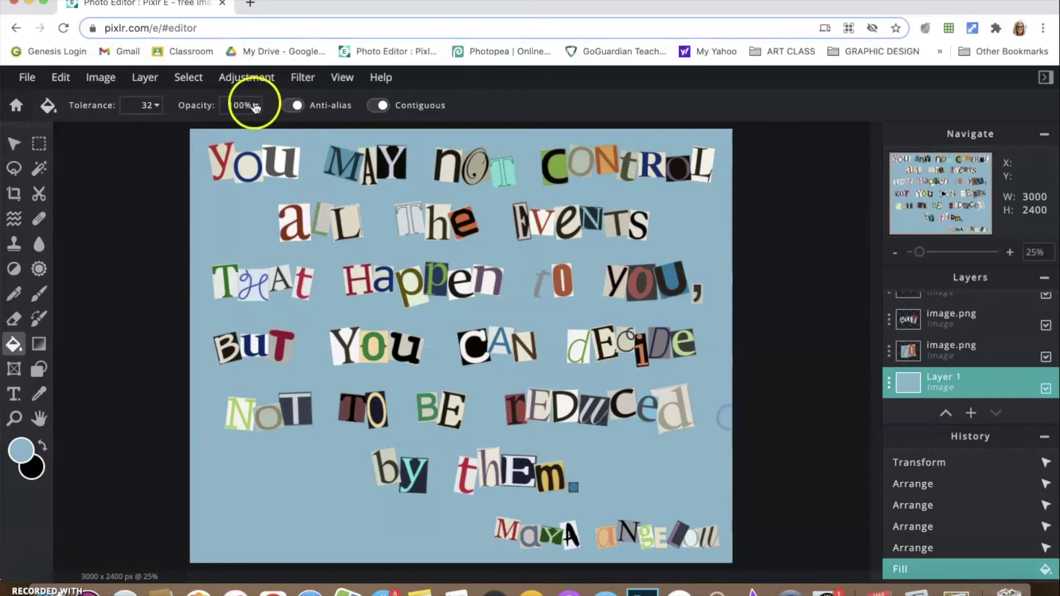
{"action": "left_click", "coordinate": [246, 79]}
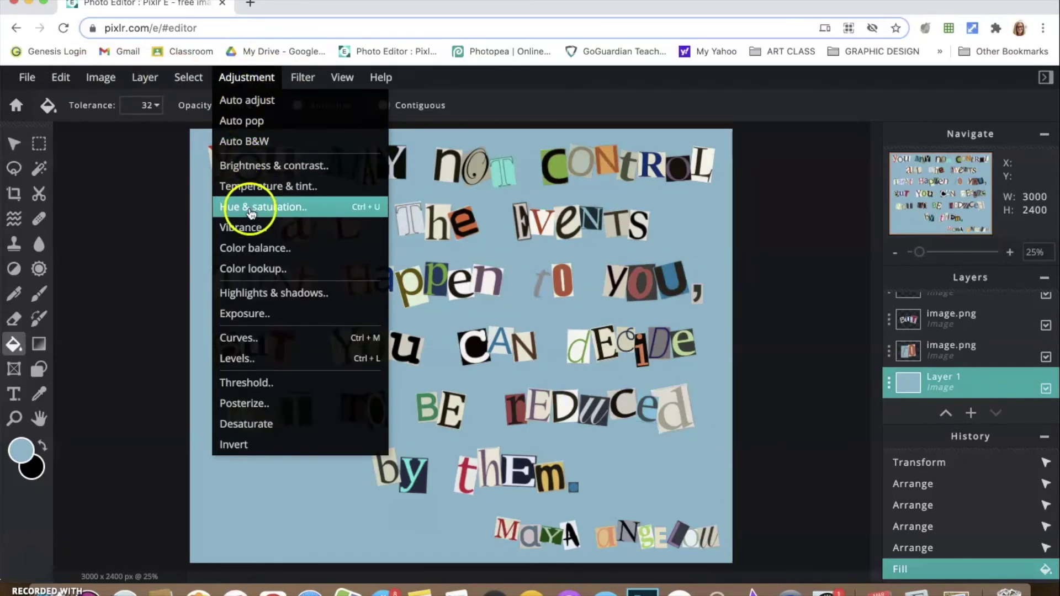
{"action": "left_click", "coordinate": [337, 208]}
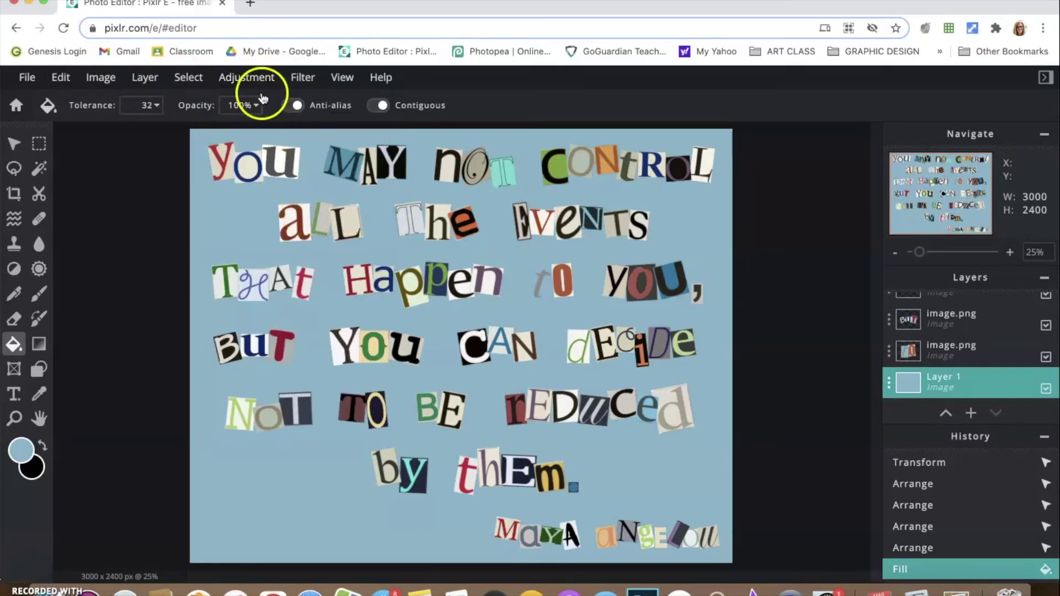
- Recolour the background with Hue & saturation, using hue 23, saturation -14 and lightness 6
{"action": "left_click", "coordinate": [248, 79]}
{"action": "left_click", "coordinate": [254, 206]}
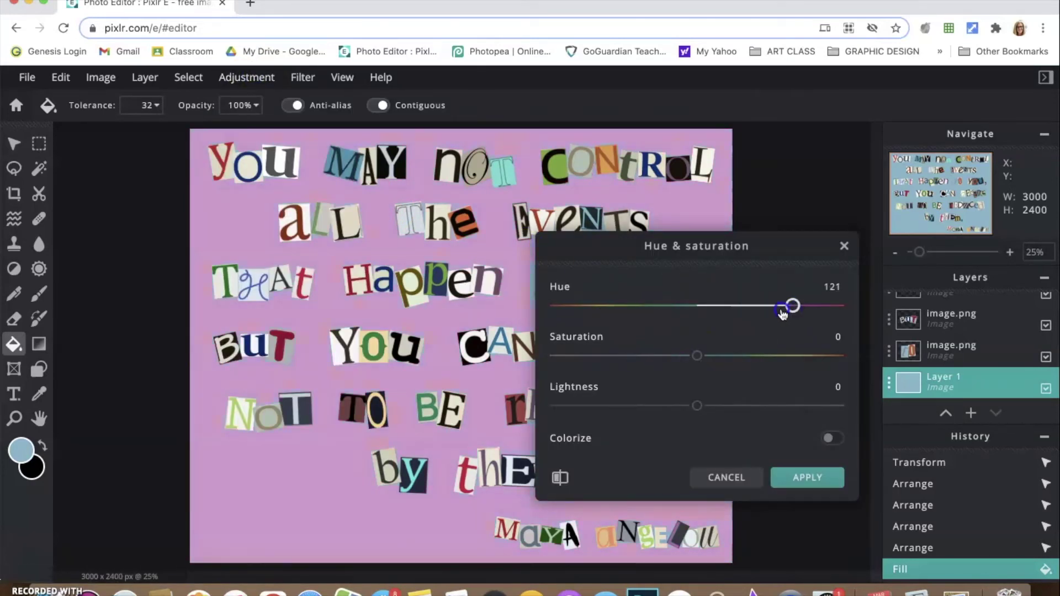
{"action": "left_click", "coordinate": [696, 357]}
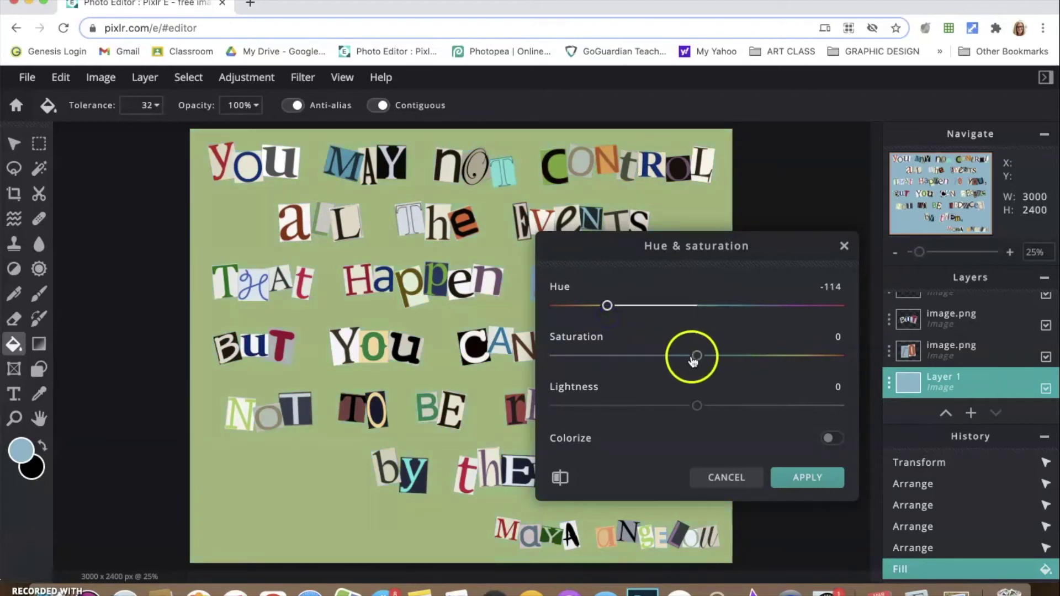
{"action": "left_click_drag", "start_coordinate": [725, 360], "coordinate": [808, 364]}
{"action": "left_click_drag", "start_coordinate": [710, 359], "coordinate": [609, 362]}
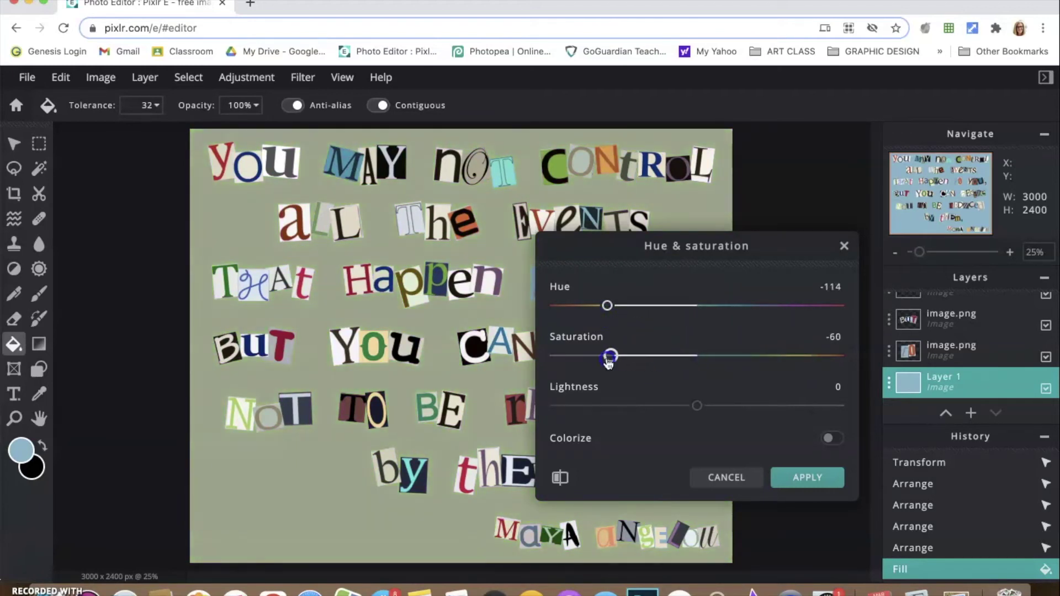
{"action": "mouse_move", "coordinate": [712, 426]}
{"action": "left_mouse_down"}
{"action": "mouse_move", "coordinate": [698, 407]}
{"action": "mouse_move", "coordinate": [755, 407]}
{"action": "mouse_move", "coordinate": [672, 408]}
{"action": "mouse_move", "coordinate": [719, 409]}
{"action": "mouse_move", "coordinate": [711, 410]}
{"action": "left_mouse_up"}
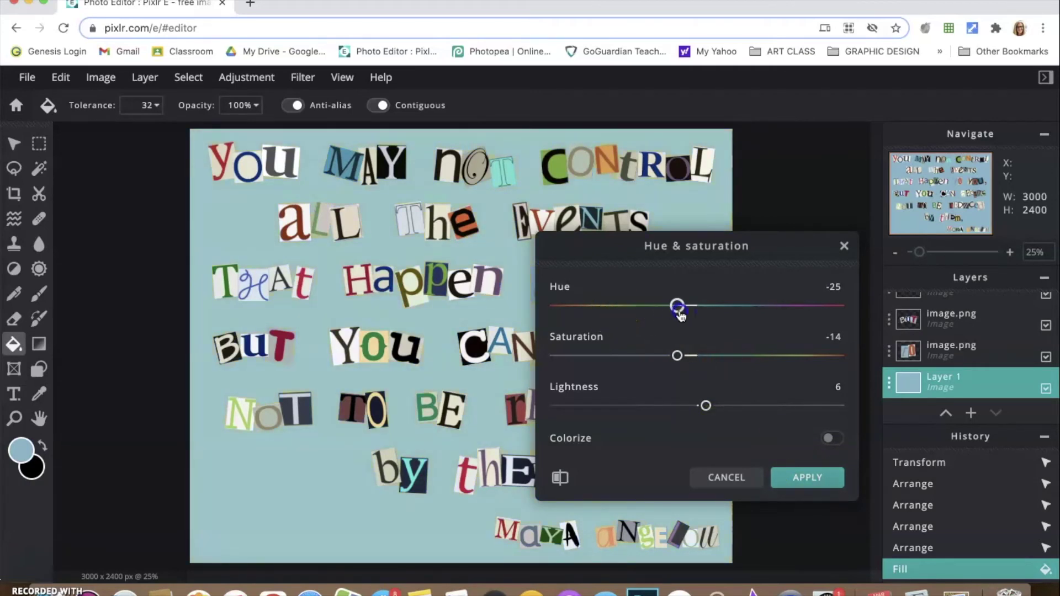
{"action": "left_click", "coordinate": [802, 480]}
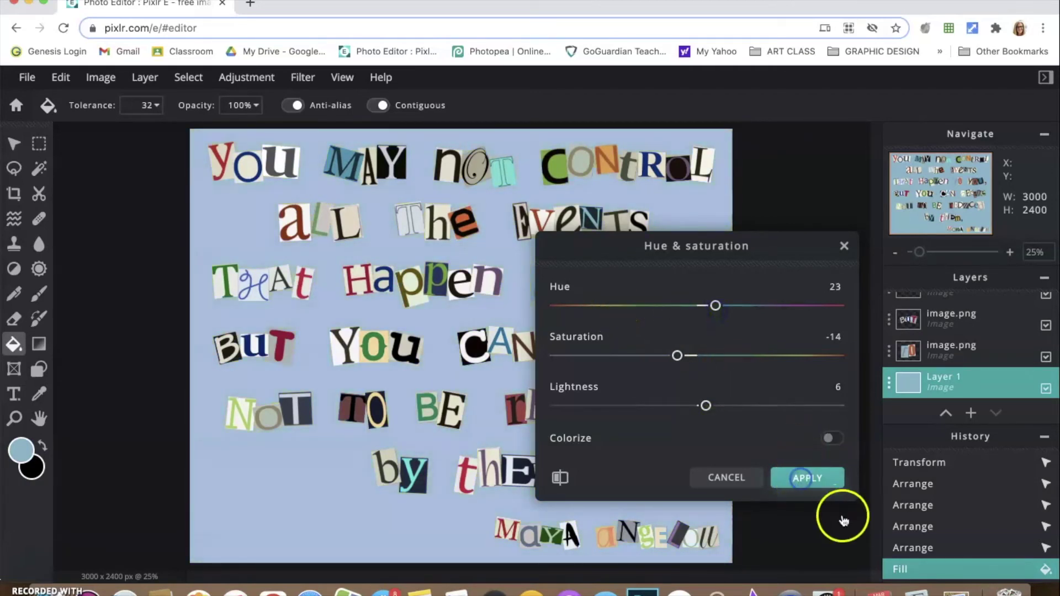
- Set up a linear gradient from the white-to-red preset, changing its white end to the light orange #EC9D75
{"action": "left_click", "coordinate": [32, 347]}
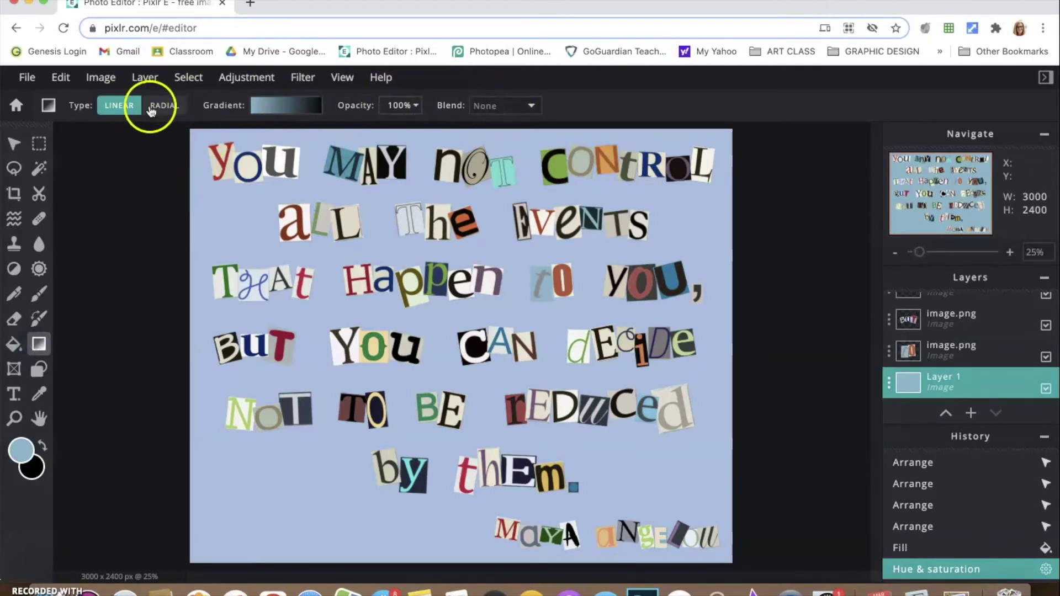
{"action": "left_click", "coordinate": [287, 105]}
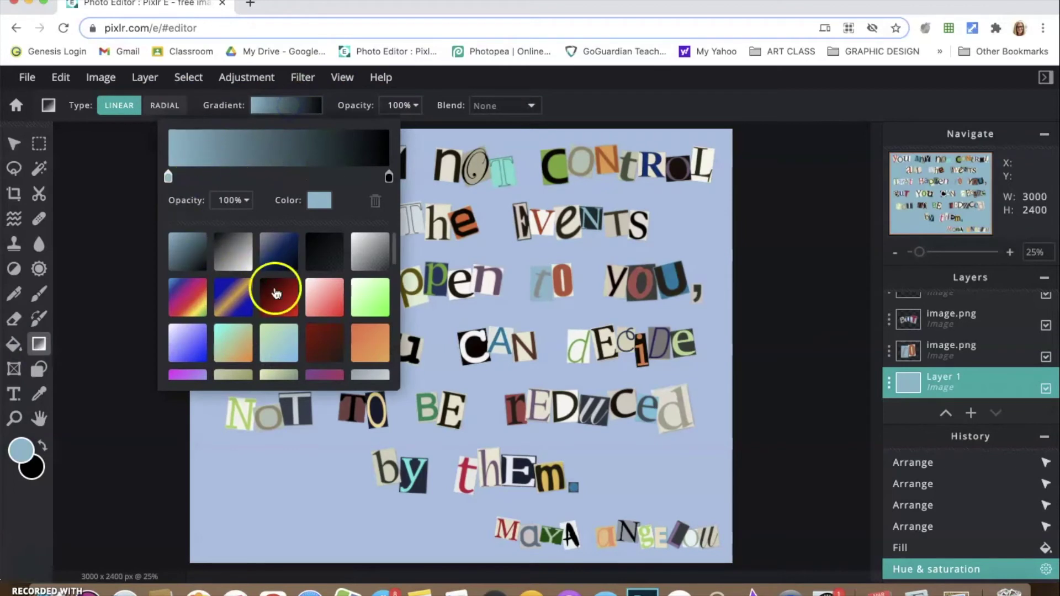
{"action": "left_click", "coordinate": [332, 312]}
{"action": "left_click", "coordinate": [168, 177]}
{"action": "left_click", "coordinate": [318, 200]}
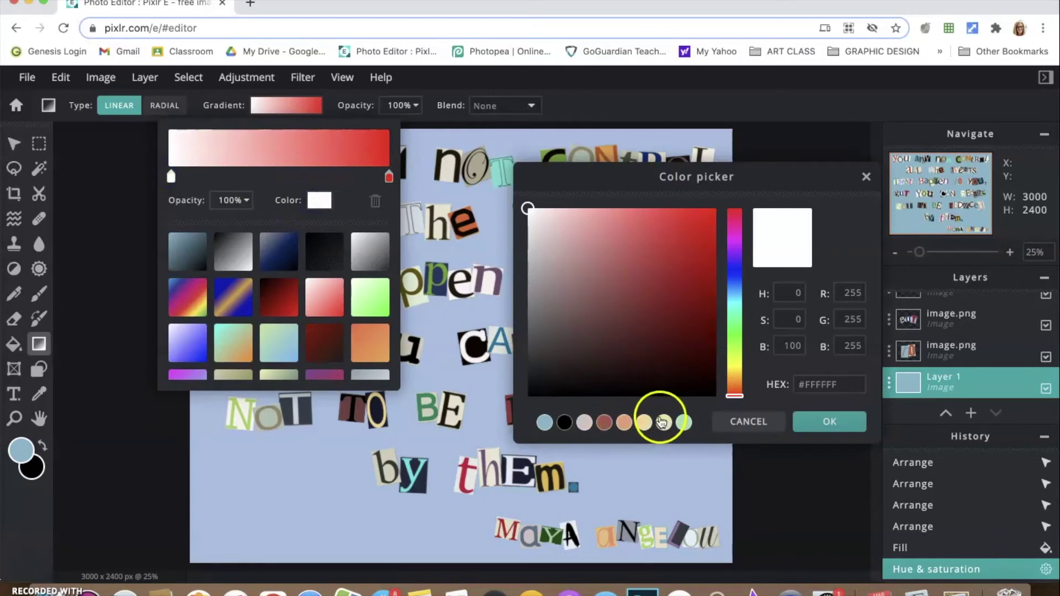
{"action": "left_click", "coordinate": [624, 423]}
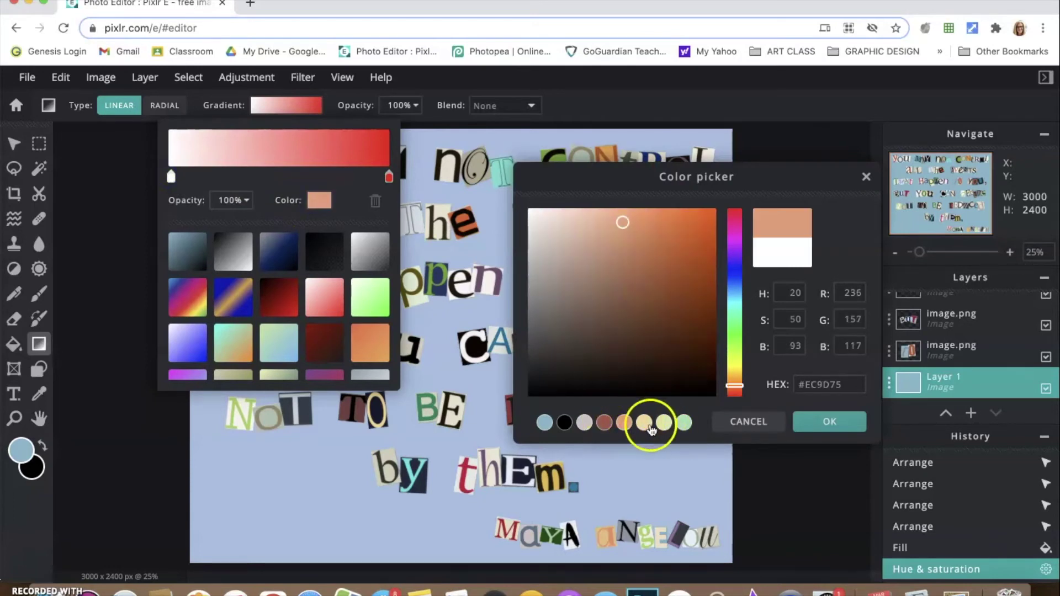
{"action": "left_click", "coordinate": [824, 421]}
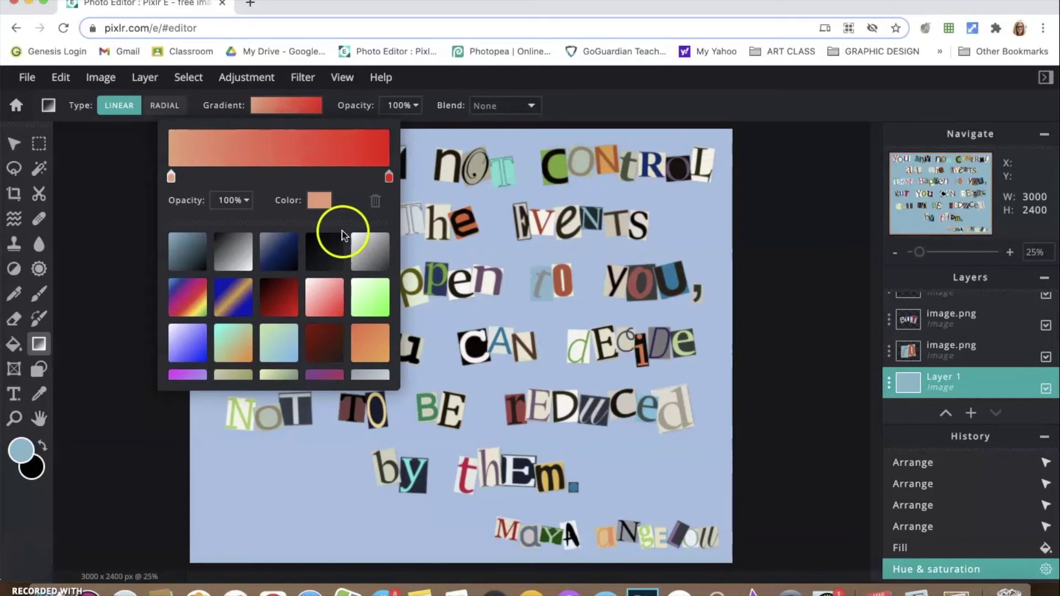
{"action": "left_click", "coordinate": [125, 190]}
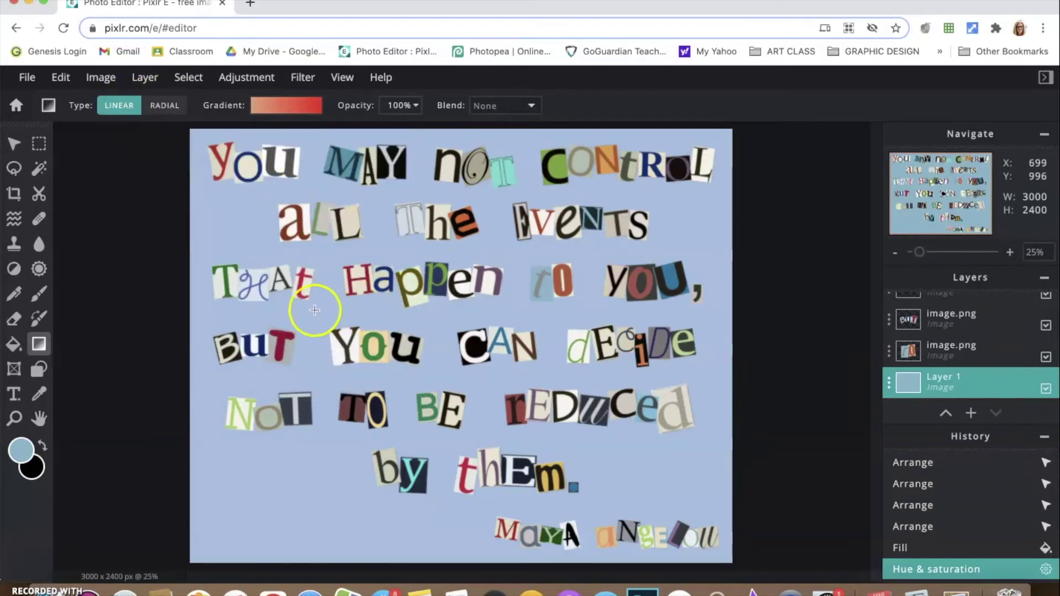
- Try the orange-to-red gradient on Layer 1 as horizontal, vertical and diagonal linear fills, and as a radial fill from the canvas centre
{"action": "left_click_drag", "start_coordinate": [383, 310], "coordinate": [618, 306]}
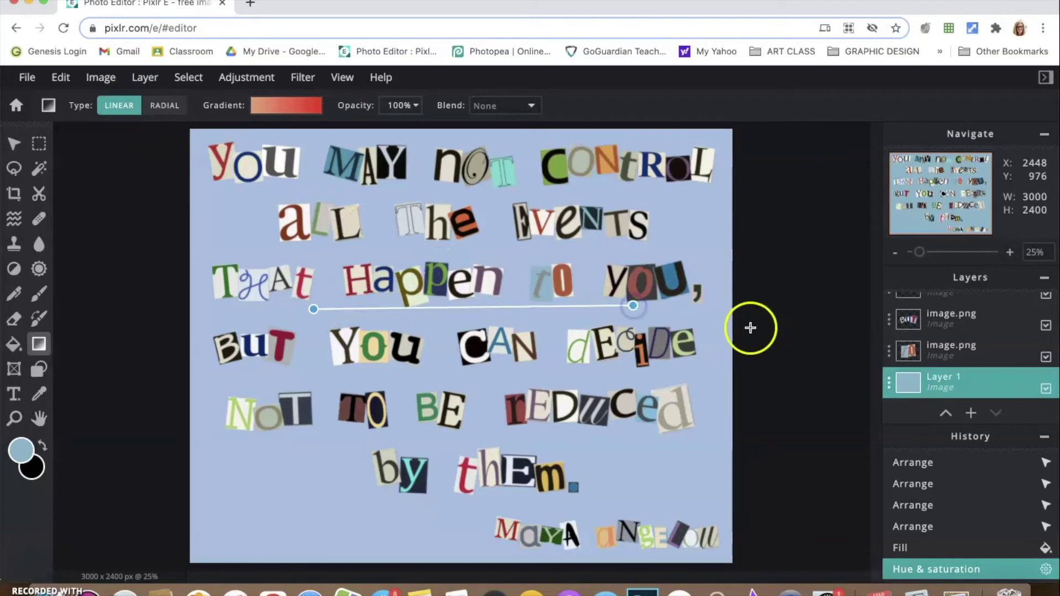
{"action": "left_click_drag", "start_coordinate": [751, 328], "coordinate": [751, 328]}
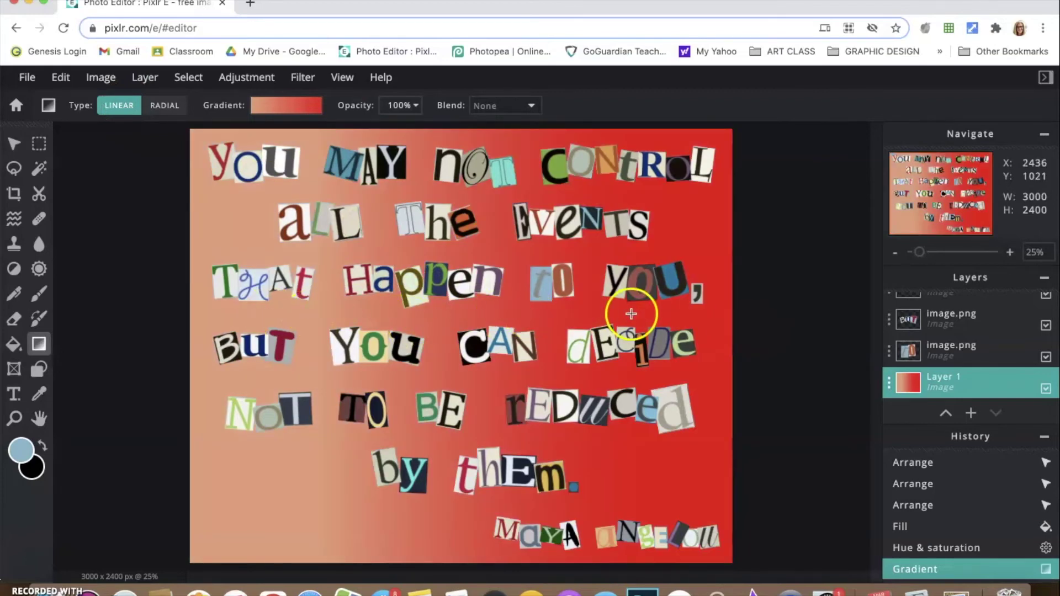
{"action": "left_click_drag", "start_coordinate": [489, 195], "coordinate": [502, 308]}
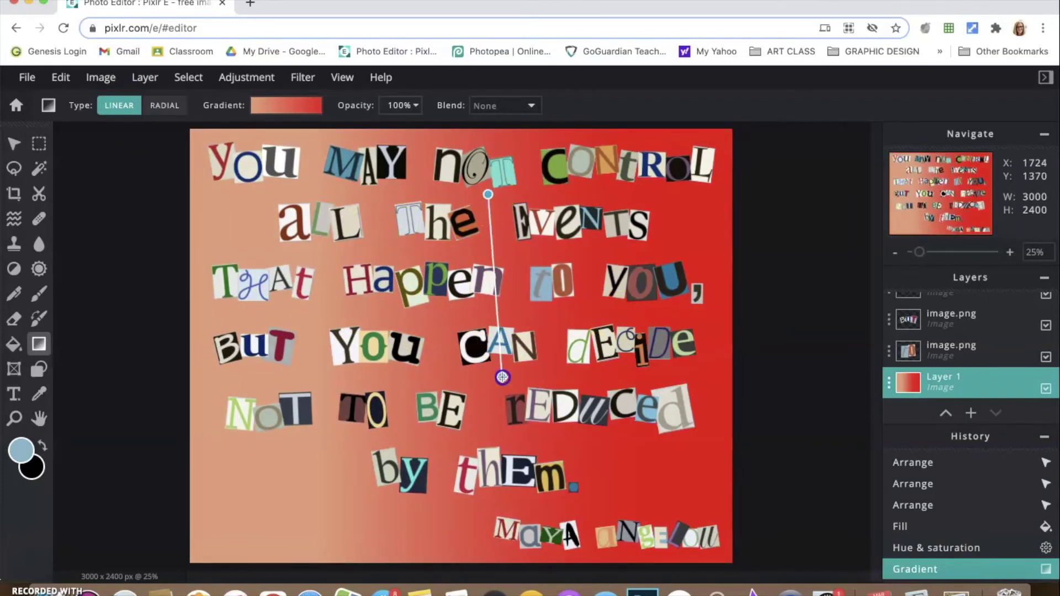
{"action": "left_click_drag", "start_coordinate": [501, 377], "coordinate": [501, 377]}
{"action": "left_click_drag", "start_coordinate": [366, 206], "coordinate": [560, 383]}
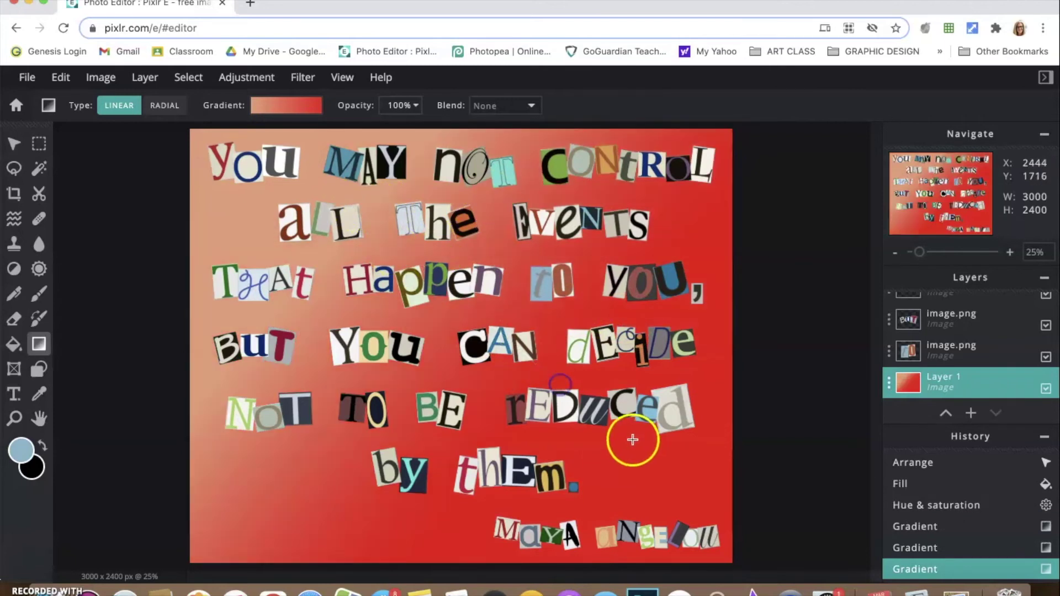
{"action": "left_click", "coordinate": [169, 105]}
{"action": "left_click_drag", "start_coordinate": [469, 303], "coordinate": [319, 454]}
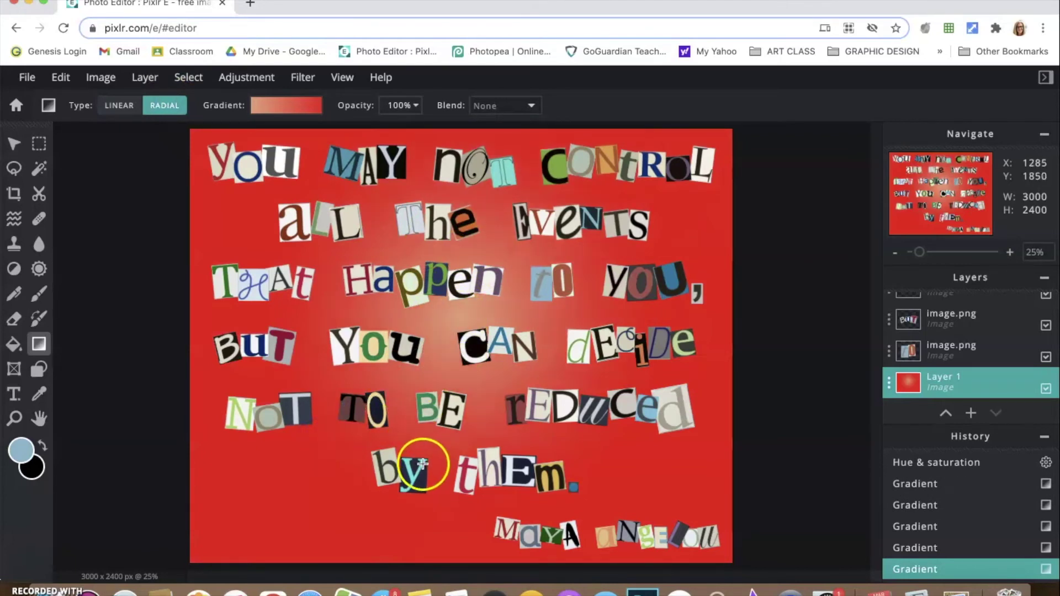
- Fill Layer 1 with the linear gradient running diagonally, light orange at the lower left to red at the upper right
{"action": "left_click", "coordinate": [119, 104]}
{"action": "left_click_drag", "start_coordinate": [379, 314], "coordinate": [561, 324]}
{"action": "left_click_drag", "start_coordinate": [366, 415], "coordinate": [675, 199]}
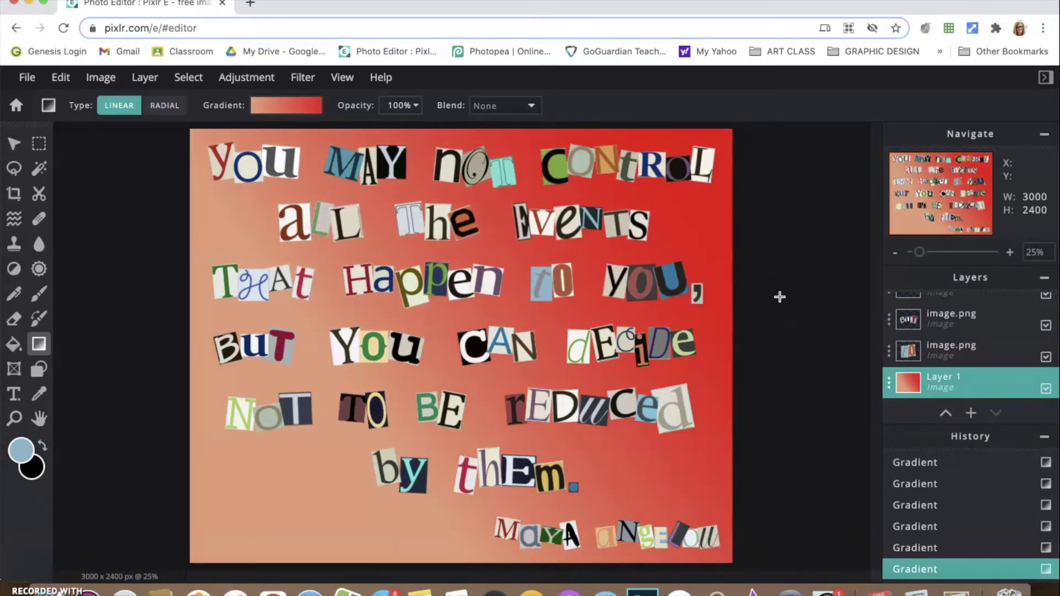
- Search Google for "maya angelou" in a new browser tab
{"action": "left_click", "coordinate": [249, 4]}
{"action": "left_click", "coordinate": [528, 301]}
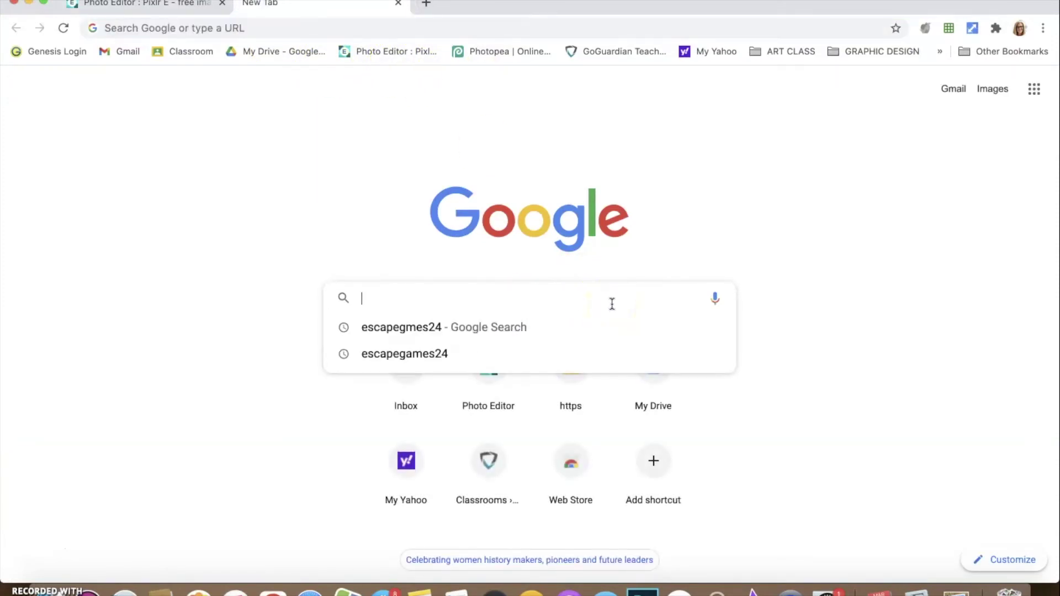
{"action": "type", "text": "maya ang"}
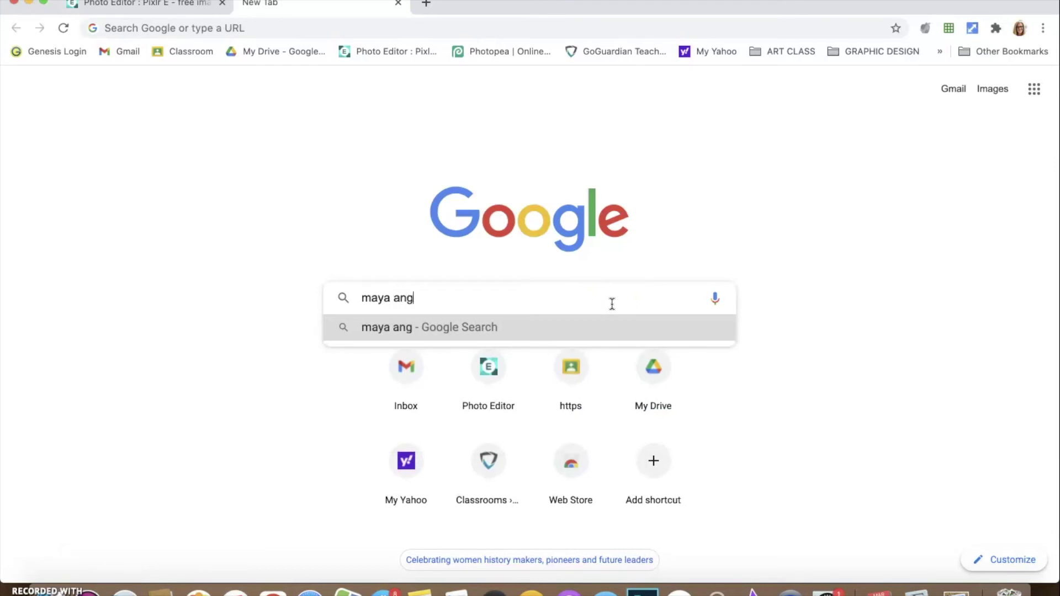
{"action": "type", "text": "elou"}
{"action": "key", "text": "Return"}
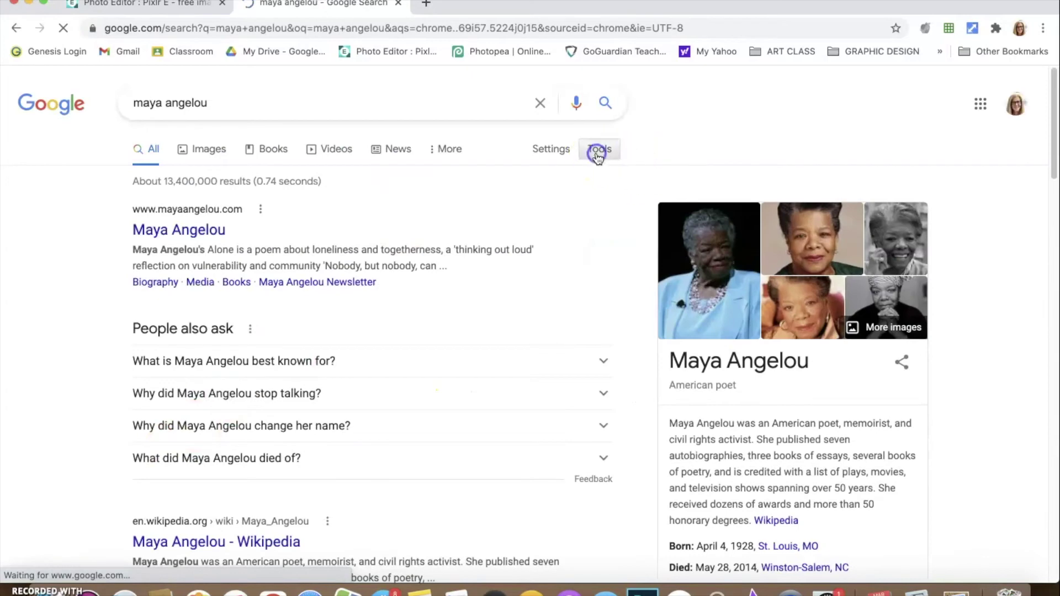
- Show the image results for the search and limit them to the Large size
{"action": "left_click", "coordinate": [599, 149]}
{"action": "left_click", "coordinate": [207, 149]}
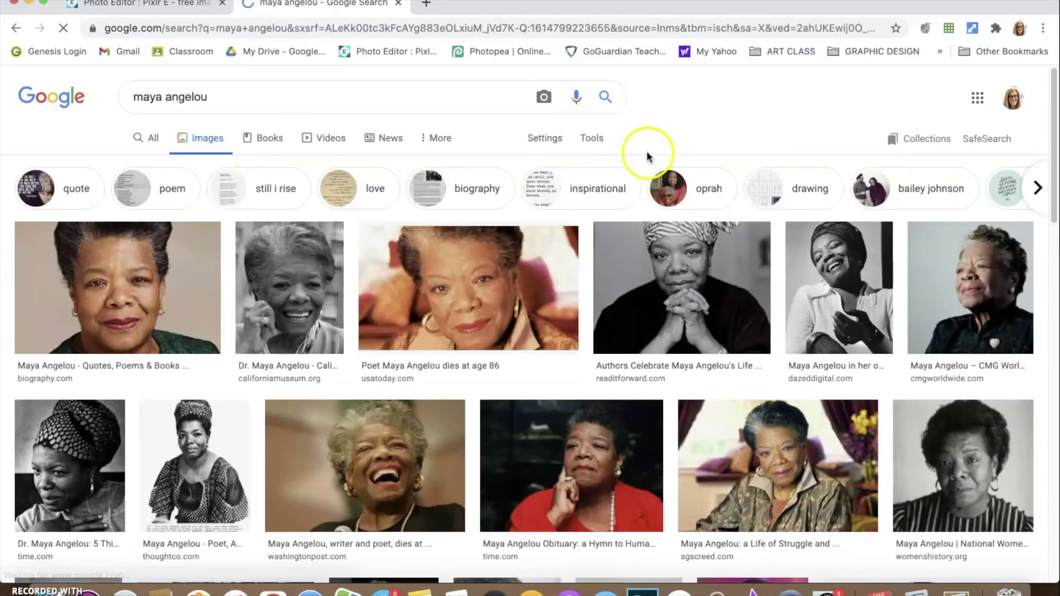
{"action": "left_click", "coordinate": [593, 141]}
{"action": "left_click", "coordinate": [151, 165]}
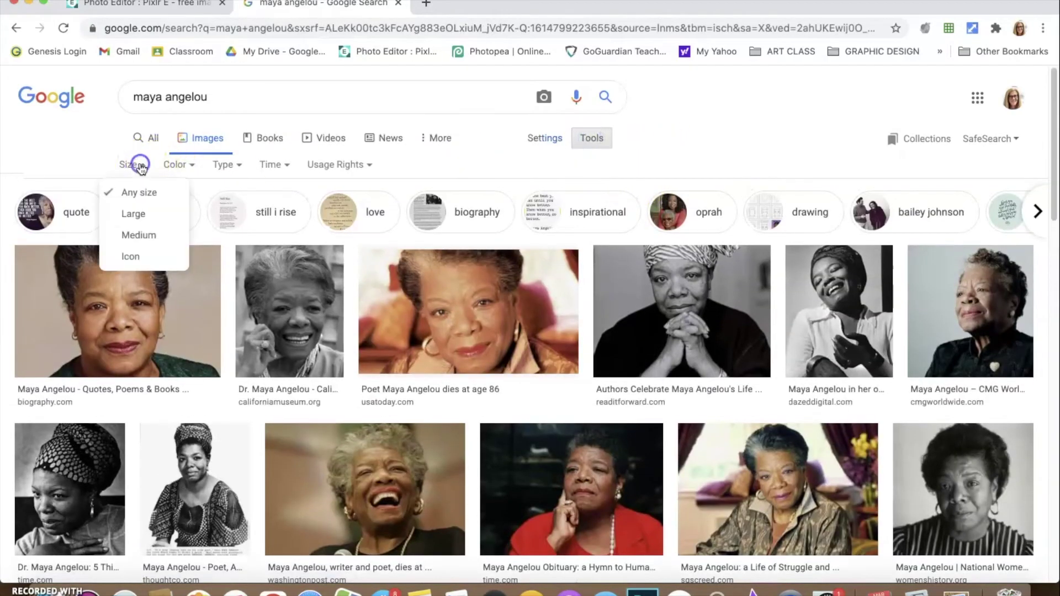
{"action": "left_click", "coordinate": [134, 213]}
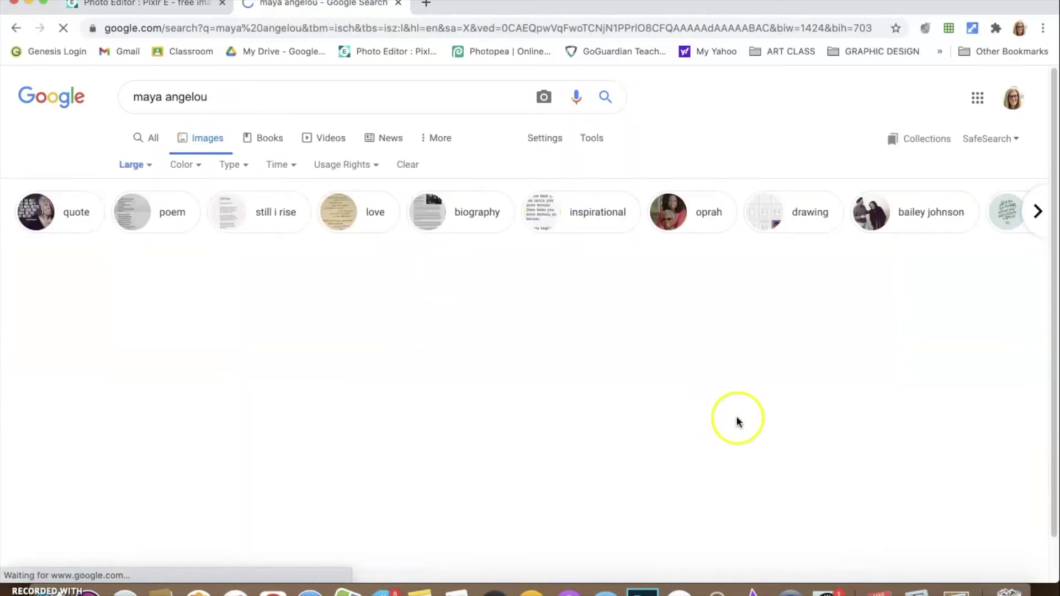
- Open the full-size "Caged Bird Legacy" portrait from mayaangelou.com in its own tab and close the small 258×195 thumbnail tab
{"action": "scroll", "coordinate": [761, 444], "scroll_direction": "down", "scroll_amount": 4}
{"action": "scroll", "coordinate": [760, 442], "scroll_direction": "down", "scroll_amount": 3}
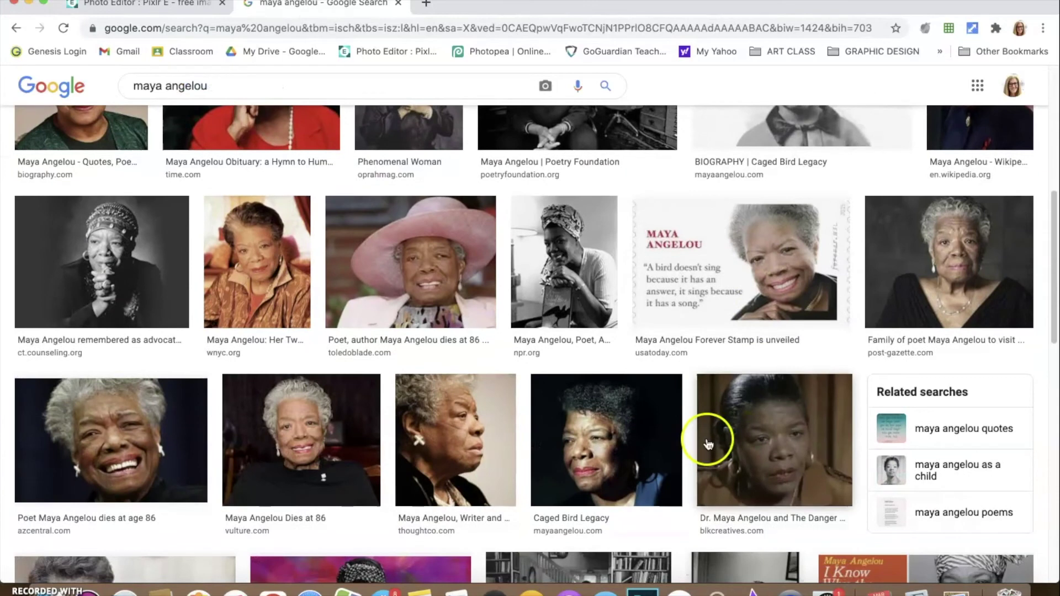
{"action": "left_click", "coordinate": [643, 435]}
{"action": "right_click", "coordinate": [810, 274]}
{"action": "left_click", "coordinate": [856, 409]}
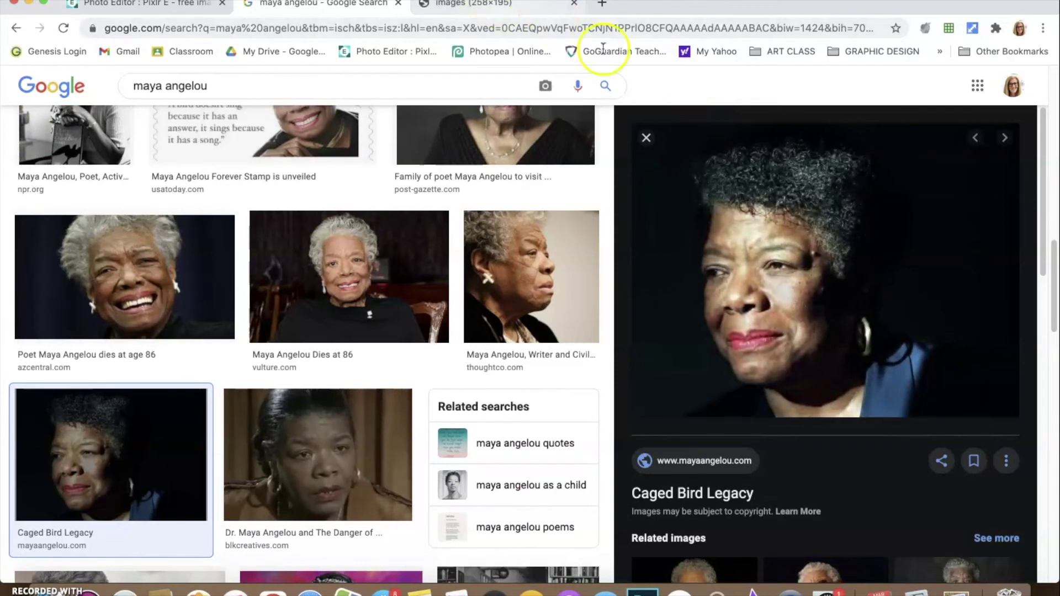
{"action": "right_click", "coordinate": [757, 241]}
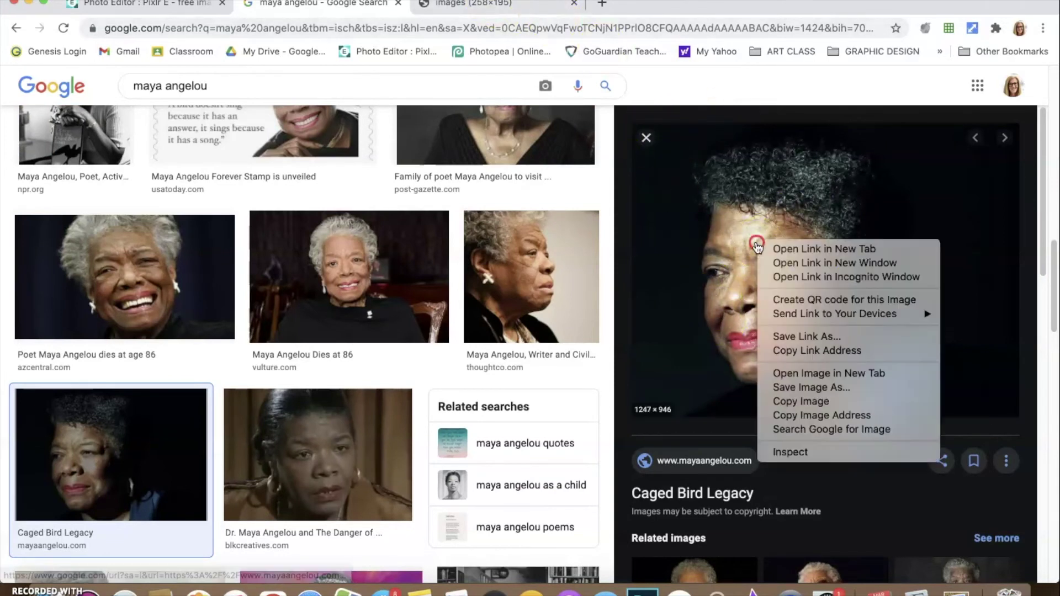
{"action": "left_click", "coordinate": [843, 374]}
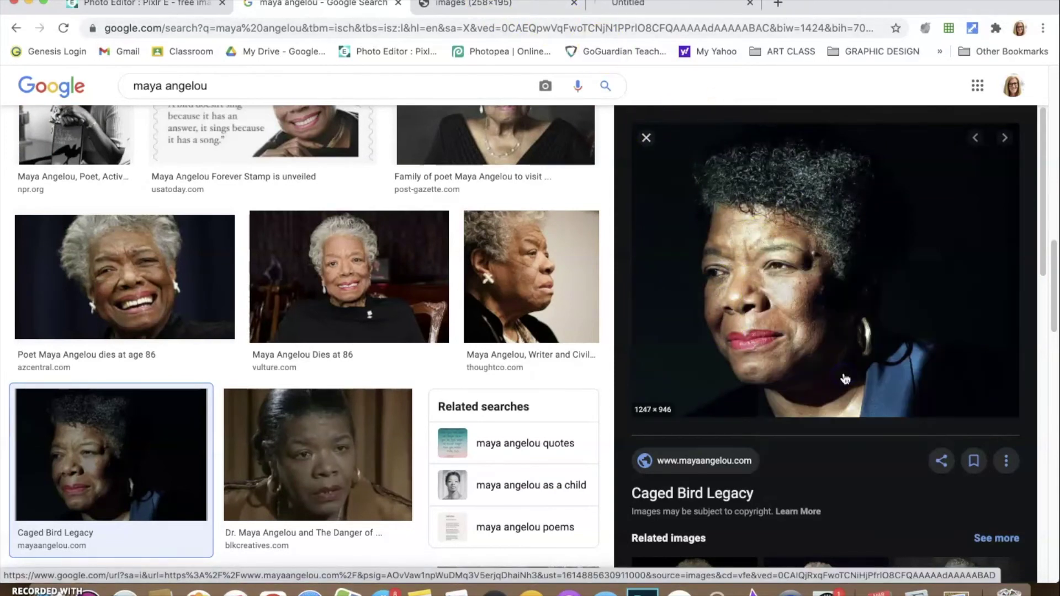
{"action": "left_click", "coordinate": [574, 3]}
{"action": "left_click", "coordinate": [529, 2]}
- Save the full-size portrait to the Desktop as the JPEG image n01
{"action": "left_click", "coordinate": [538, 298]}
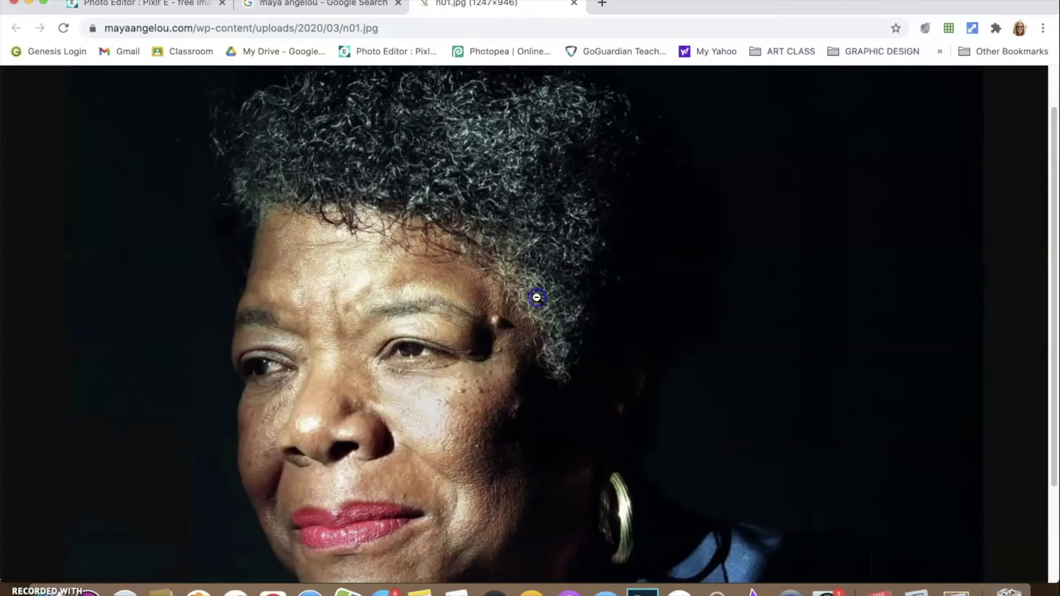
{"action": "right_click", "coordinate": [534, 291]}
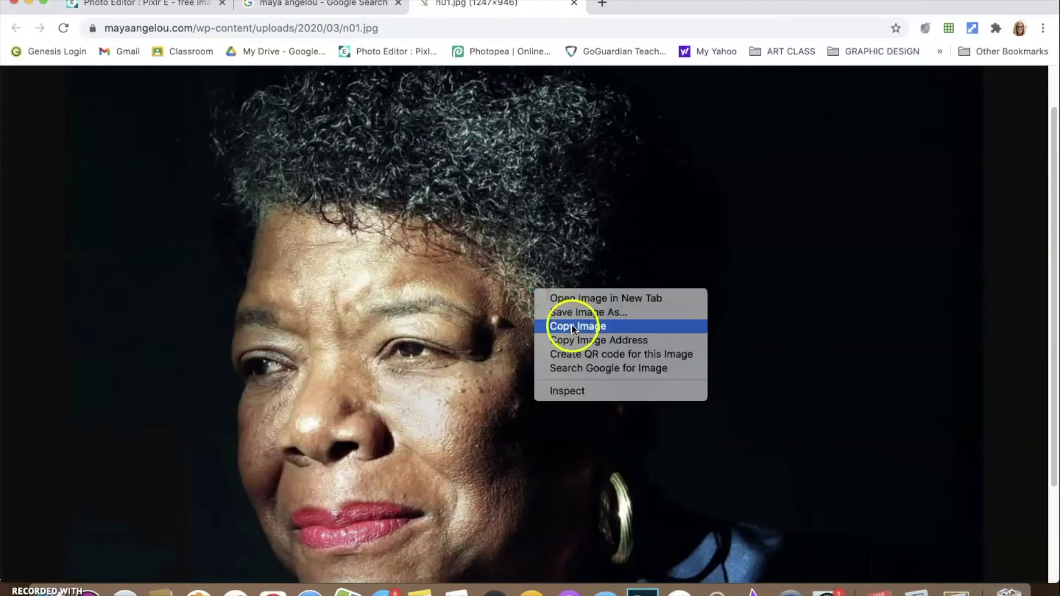
{"action": "left_click", "coordinate": [578, 307]}
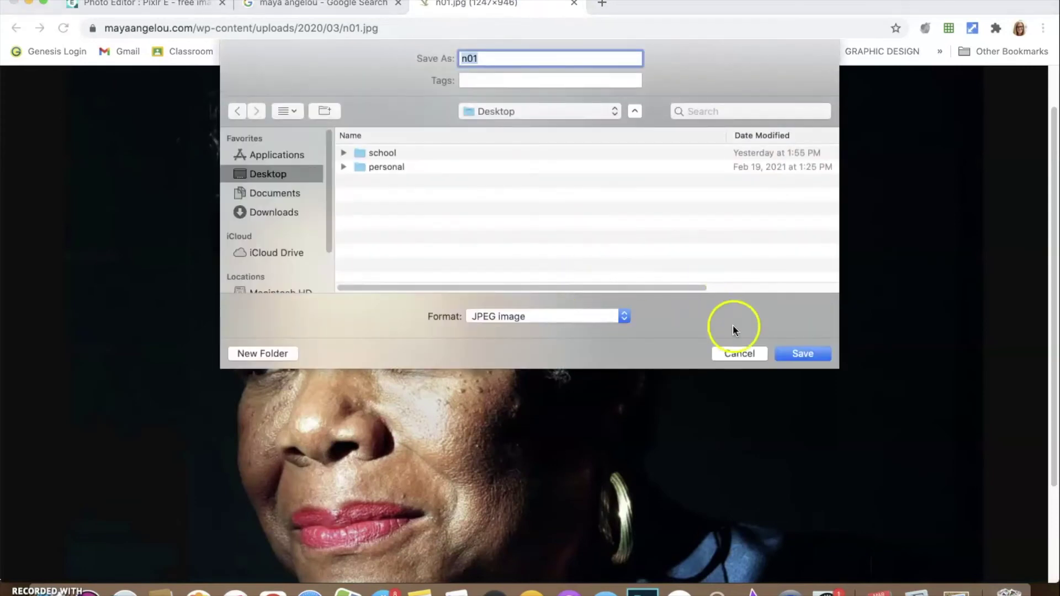
{"action": "left_click", "coordinate": [798, 353]}
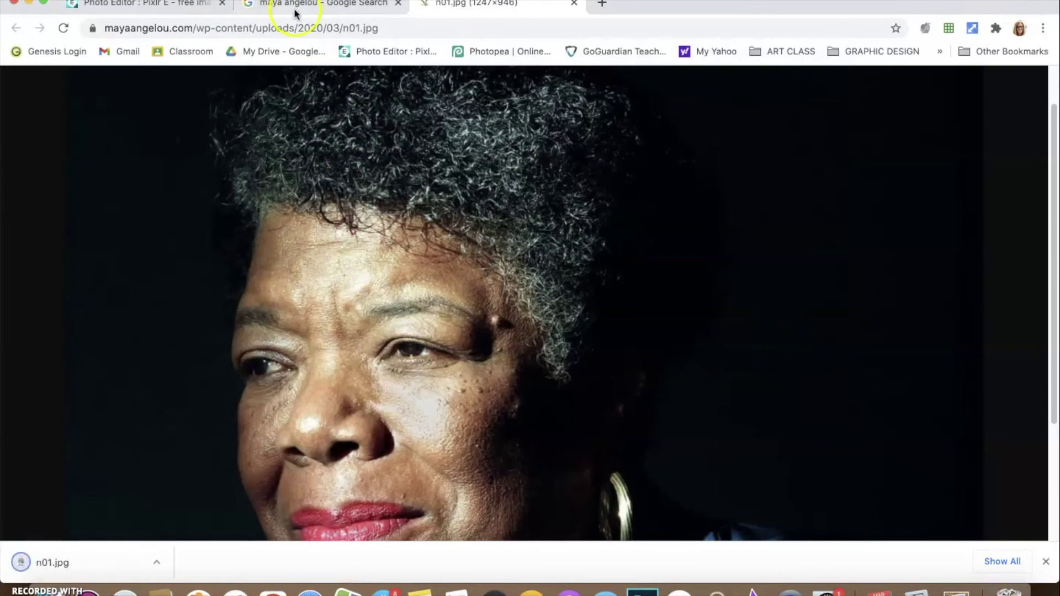
- Switch back to Pixlr E and add n01.jpg from the Desktop as a new image layer above the gradient, dismissing the ad
{"action": "left_click", "coordinate": [182, 4]}
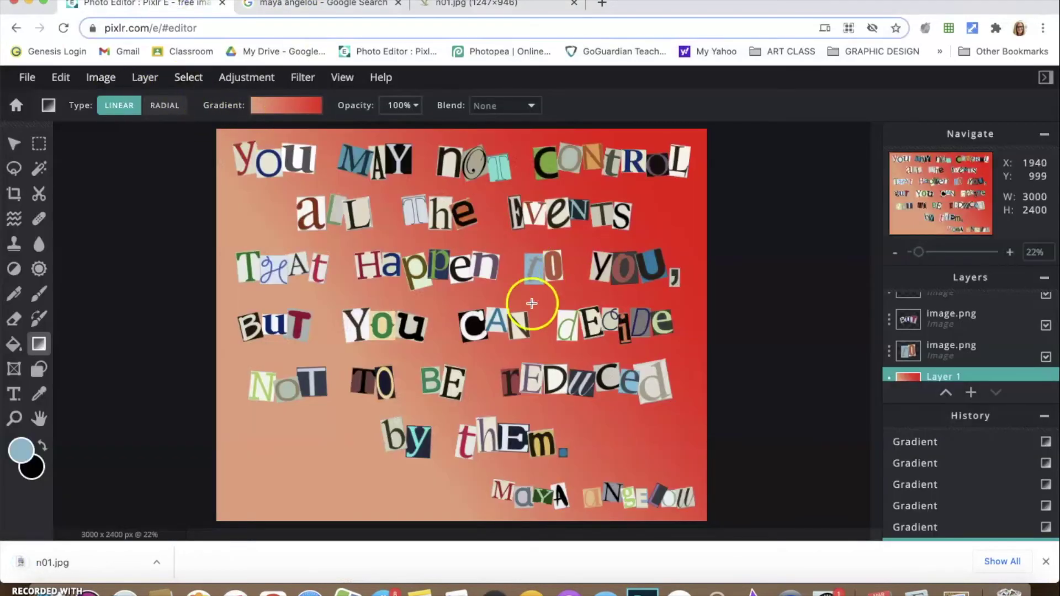
{"action": "left_click", "coordinate": [970, 393]}
{"action": "left_click", "coordinate": [970, 396]}
{"action": "left_click", "coordinate": [971, 399]}
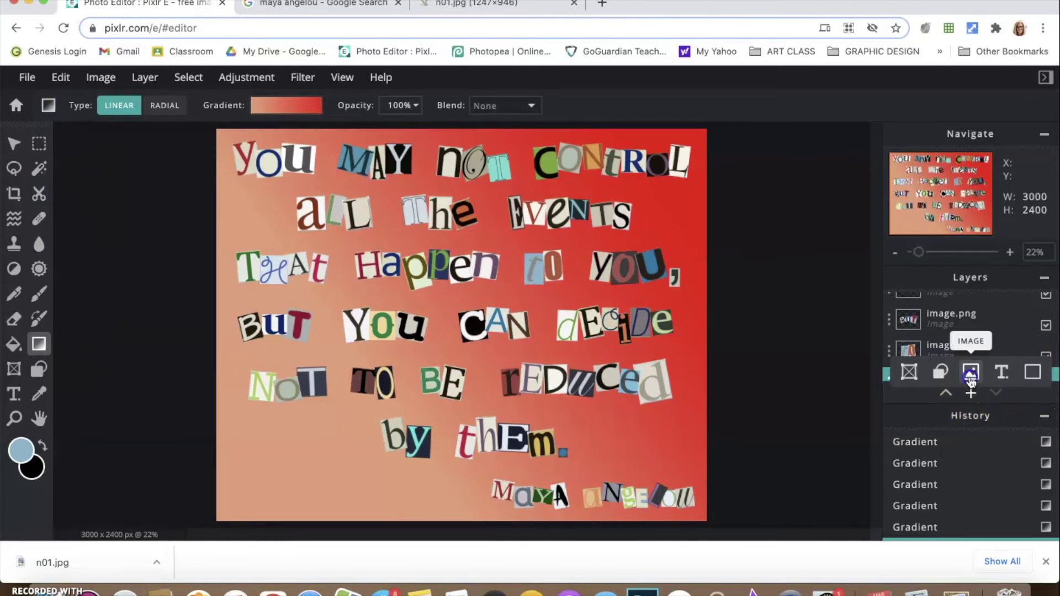
{"action": "left_click", "coordinate": [971, 375]}
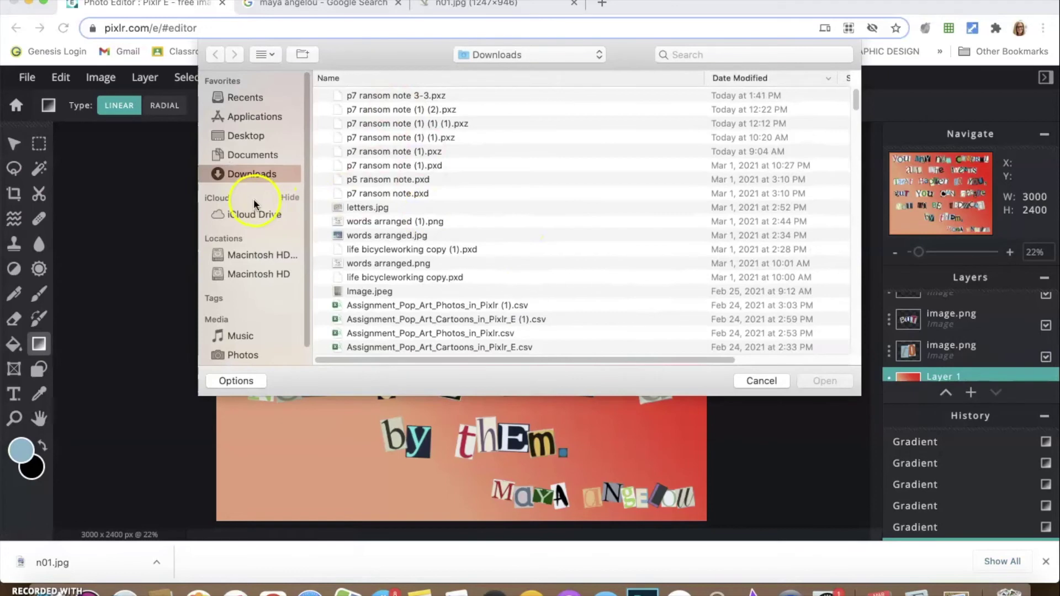
{"action": "left_click", "coordinate": [246, 135]}
{"action": "double_click", "coordinate": [353, 95]}
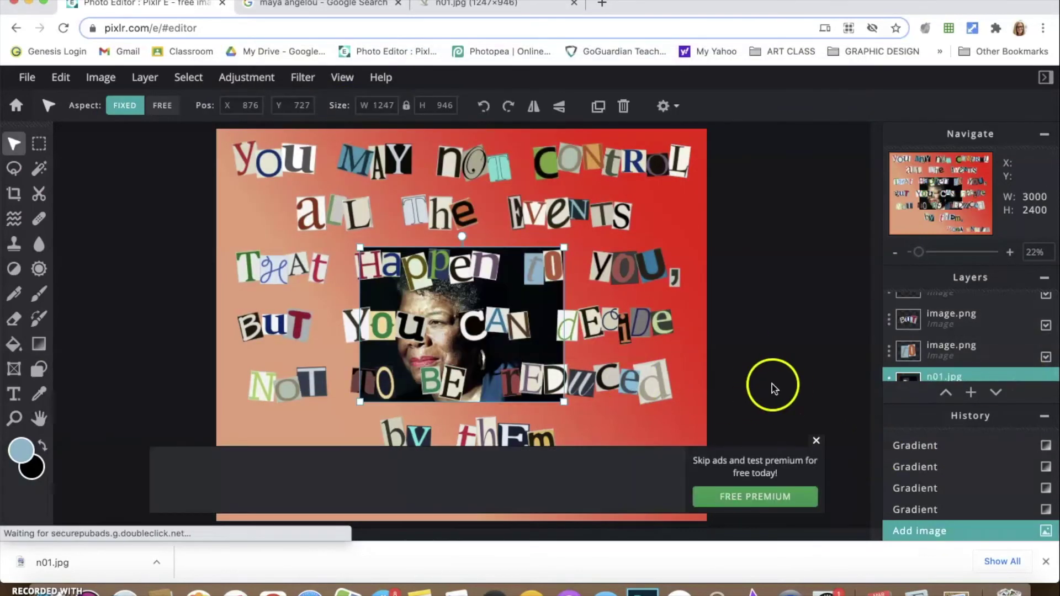
{"action": "left_click", "coordinate": [815, 440]}
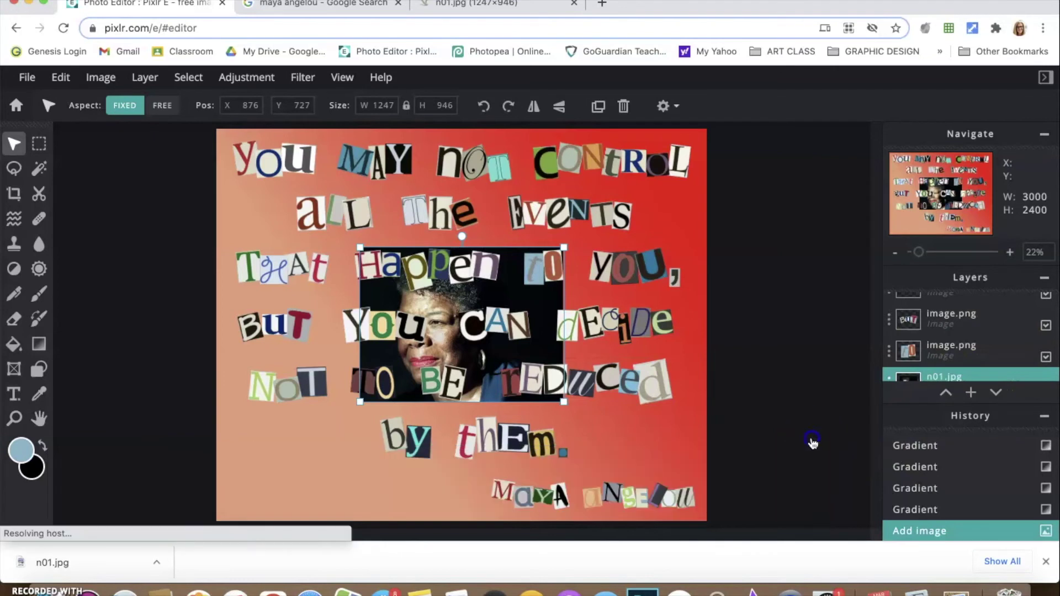
- Enlarge the n01.jpg portrait to about 3211 × 2436 px and position it so it covers the whole canvas behind the words
{"action": "scroll", "coordinate": [813, 443], "scroll_direction": "down", "scroll_amount": 2}
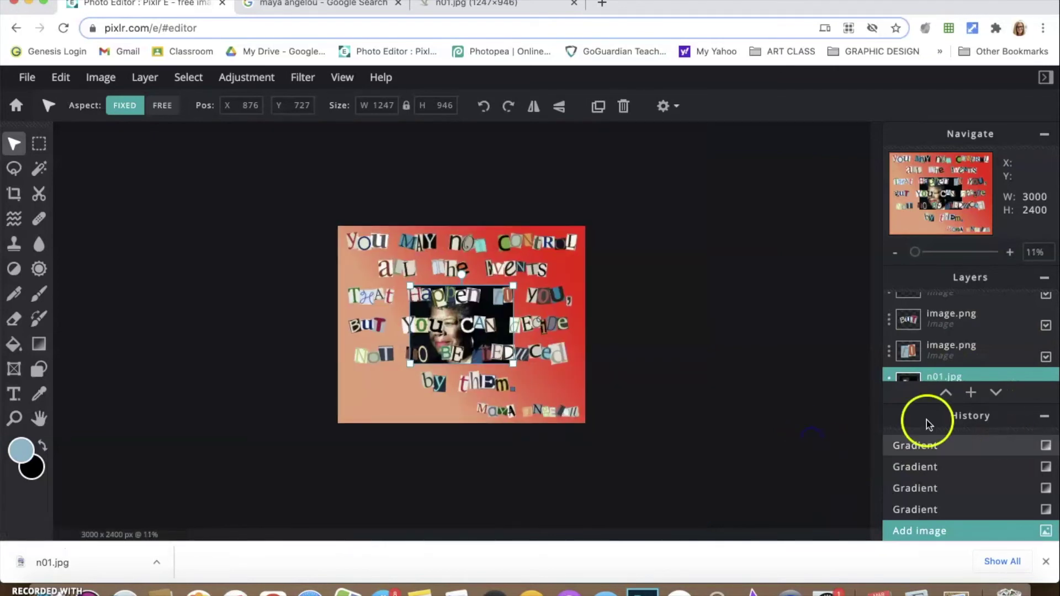
{"action": "left_click_drag", "start_coordinate": [512, 285], "coordinate": [698, 137]}
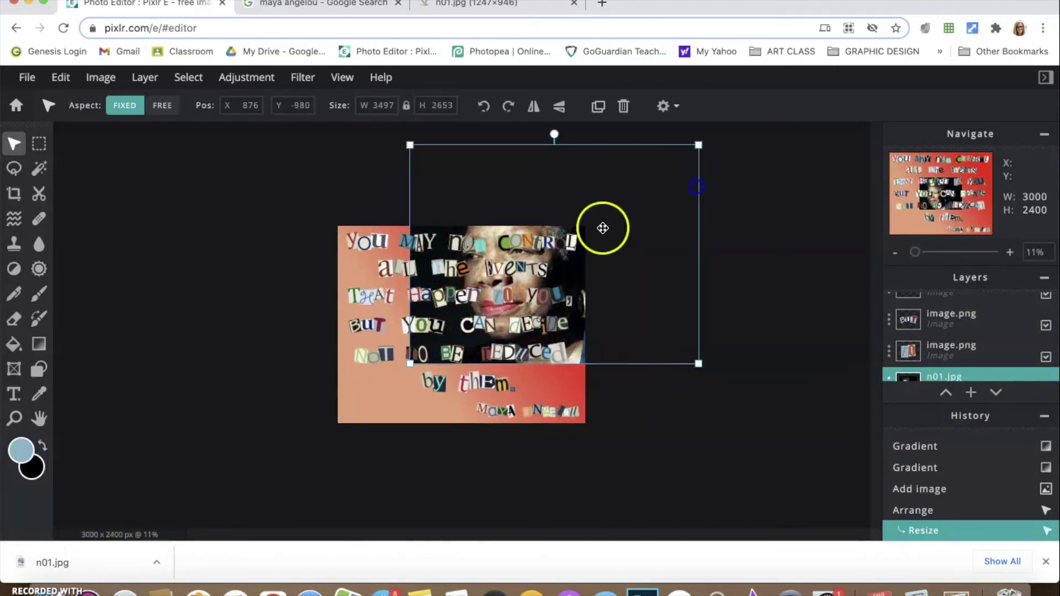
{"action": "left_click_drag", "start_coordinate": [467, 335], "coordinate": [407, 405]}
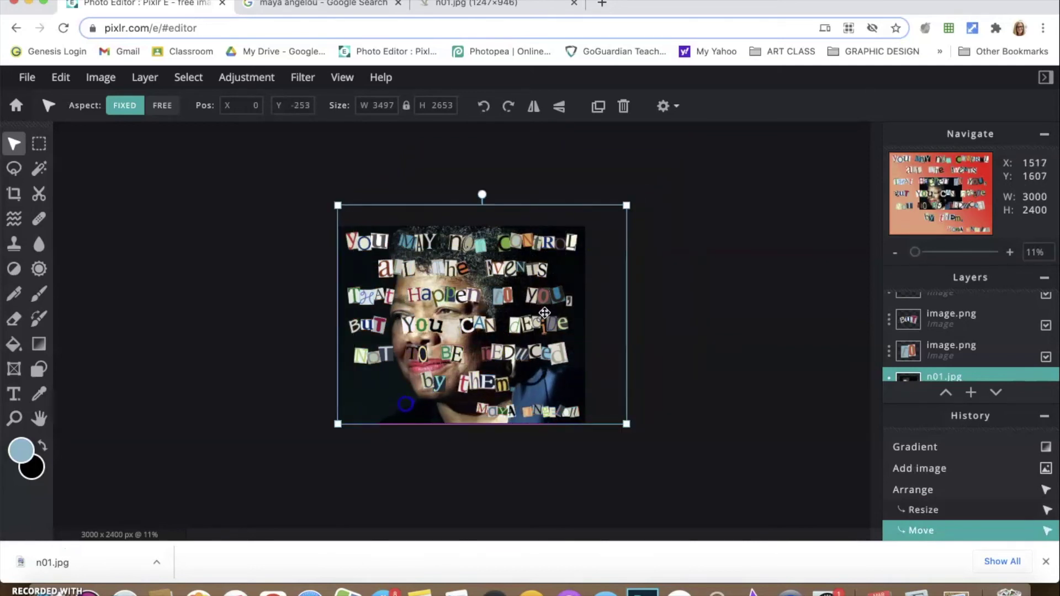
{"action": "left_click_drag", "start_coordinate": [626, 206], "coordinate": [594, 223]}
{"action": "left_click_drag", "start_coordinate": [565, 275], "coordinate": [570, 274]}
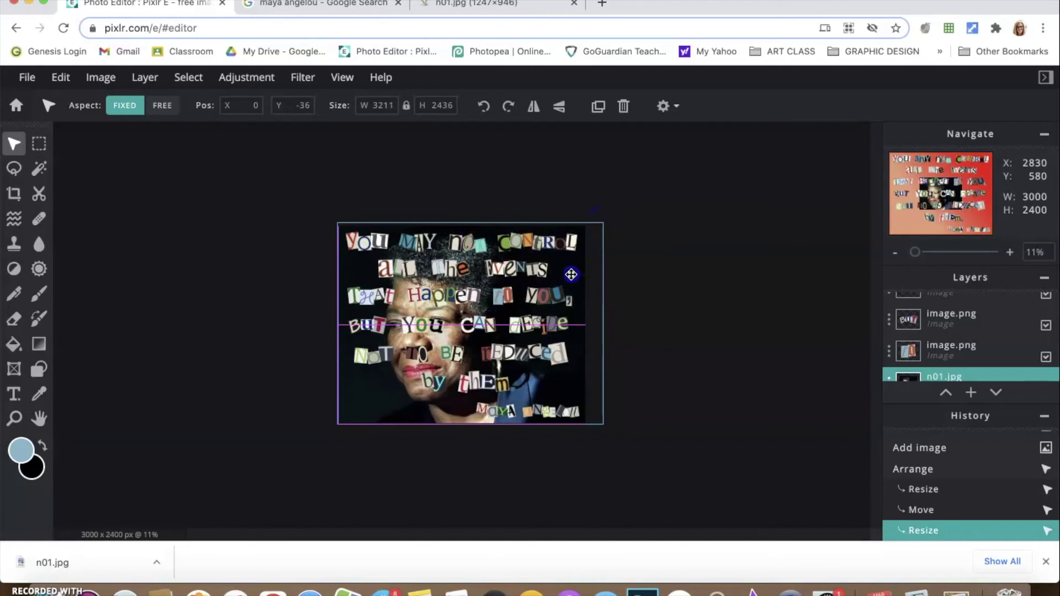
{"action": "left_click", "coordinate": [760, 246]}
{"action": "left_click", "coordinate": [707, 336]}
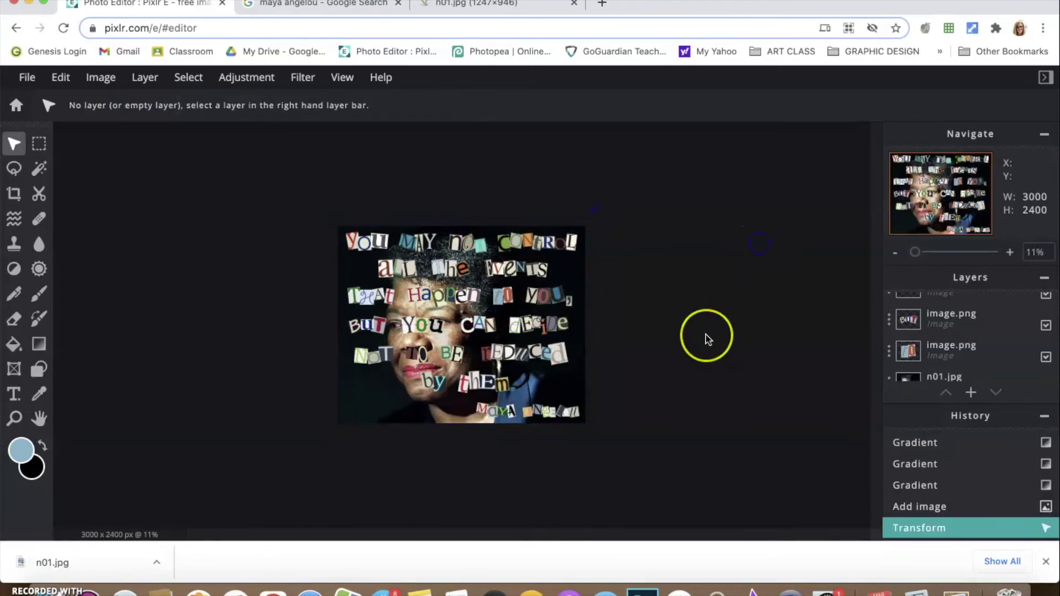
{"action": "key", "text": "super+equal"}
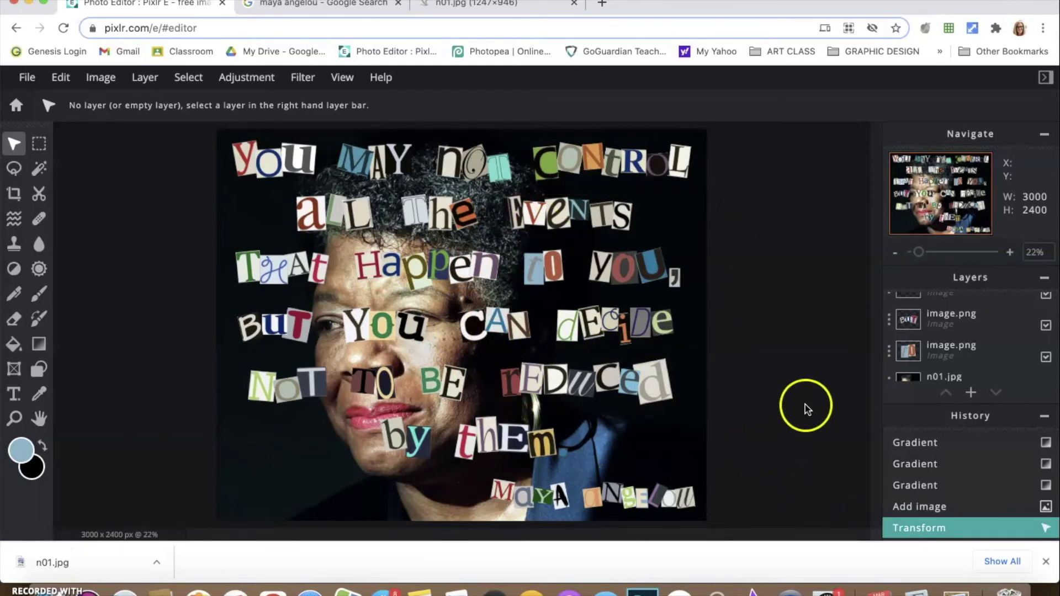
- Try turning the n01.jpg layer black and white using Hue & saturation with saturation -100 and lightness 4
{"action": "scroll", "coordinate": [965, 368], "scroll_direction": "down", "scroll_amount": 2}
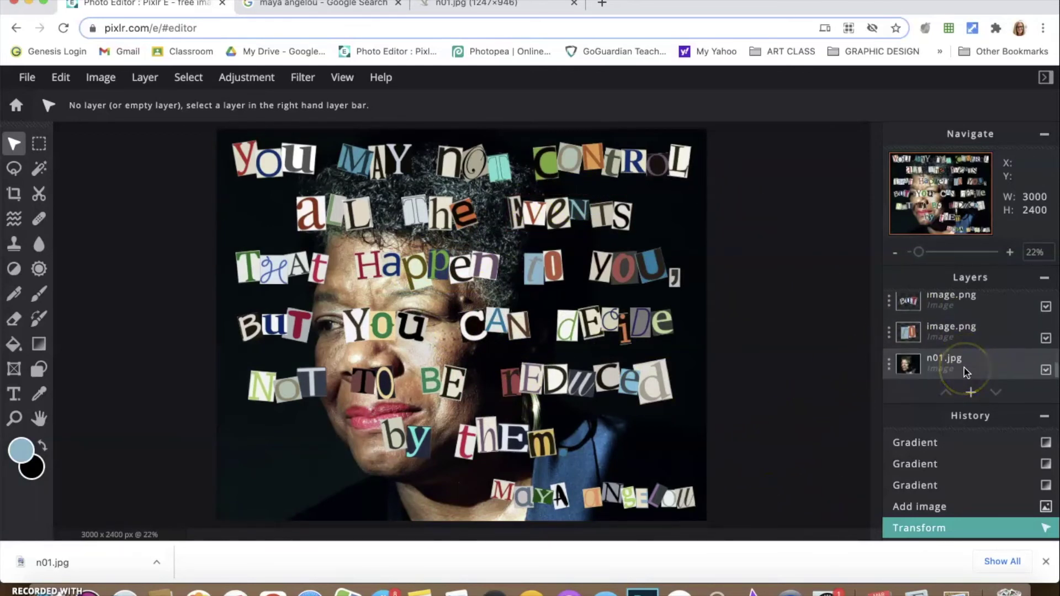
{"action": "scroll", "coordinate": [964, 367], "scroll_direction": "down", "scroll_amount": 2}
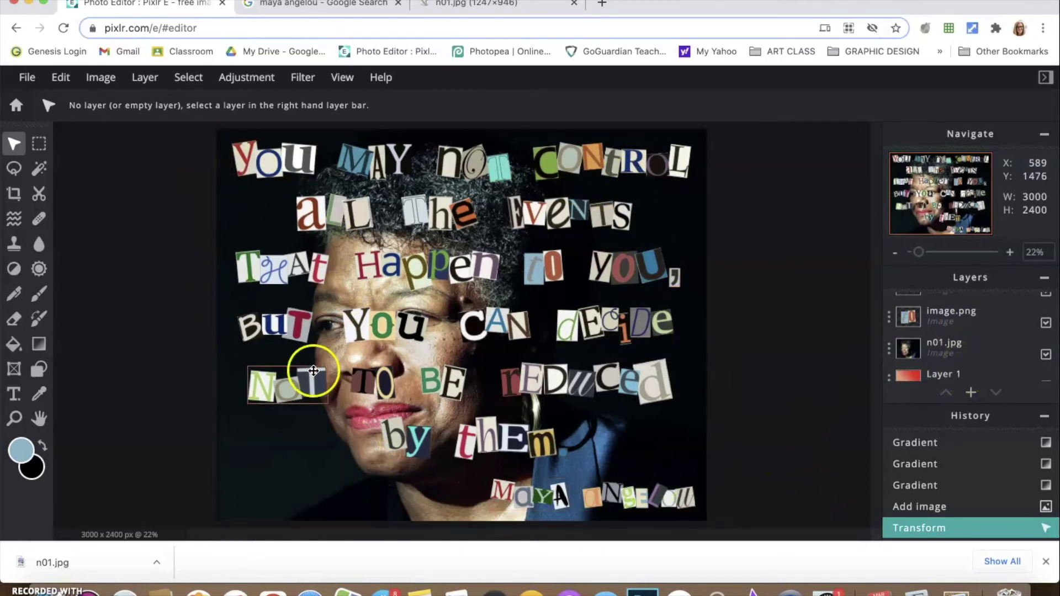
{"action": "left_click", "coordinate": [327, 445]}
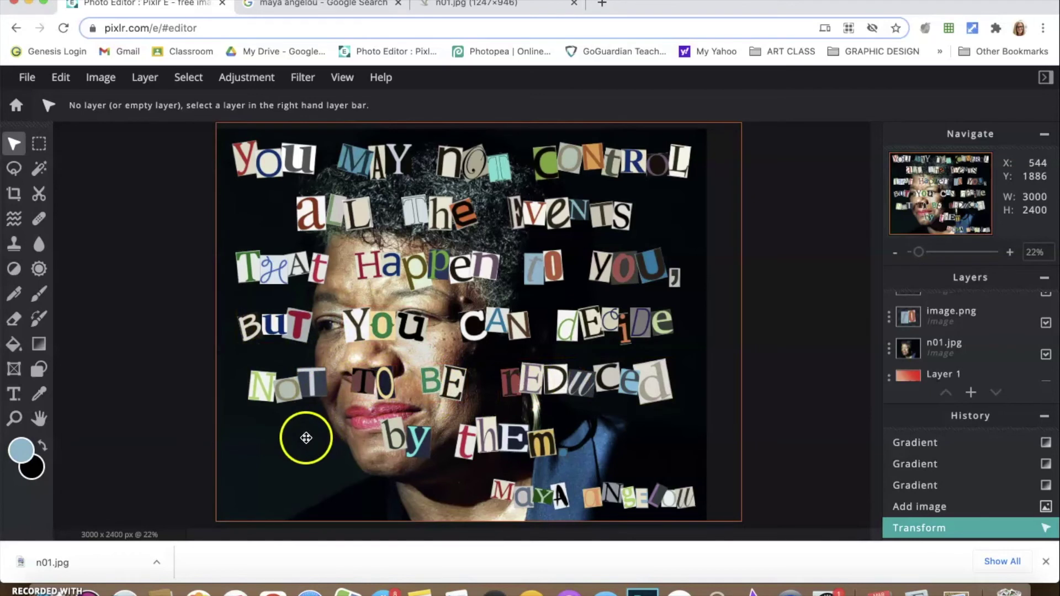
{"action": "scroll", "coordinate": [992, 357], "scroll_direction": "down", "scroll_amount": 1}
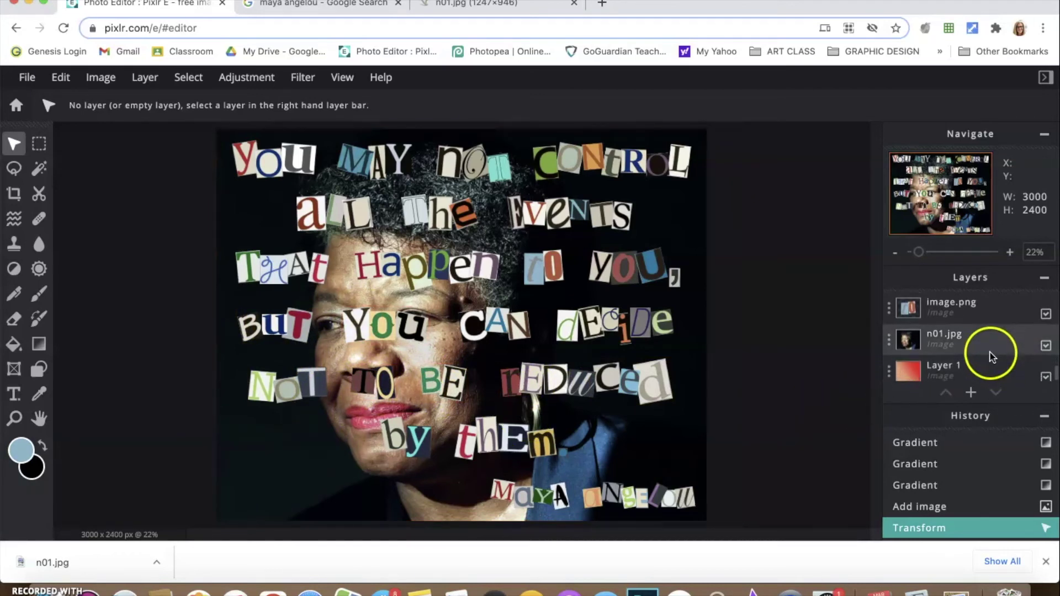
{"action": "scroll", "coordinate": [978, 348], "scroll_direction": "down", "scroll_amount": 1}
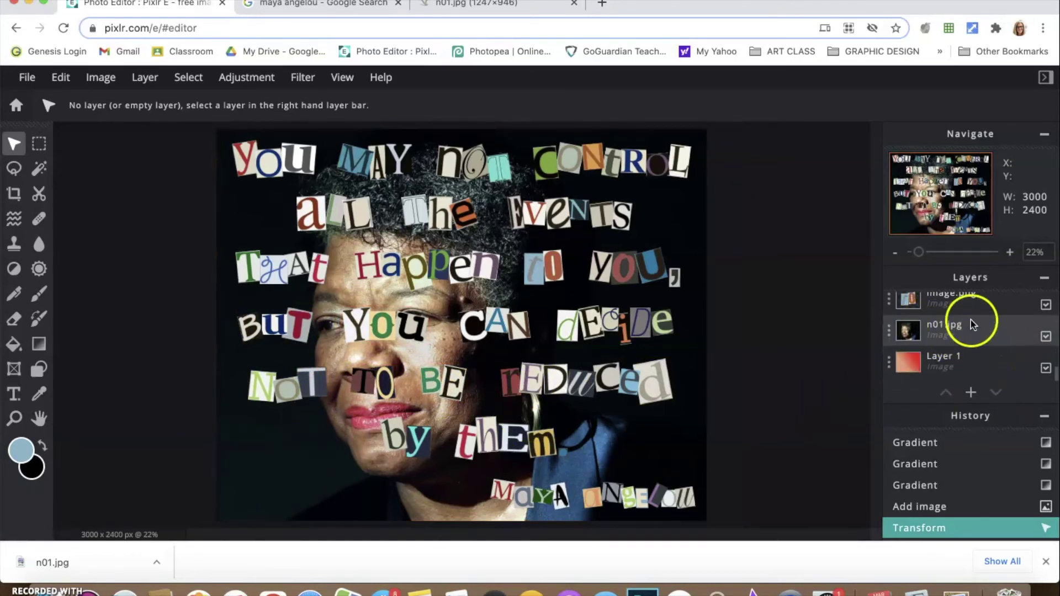
{"action": "left_click", "coordinate": [950, 331]}
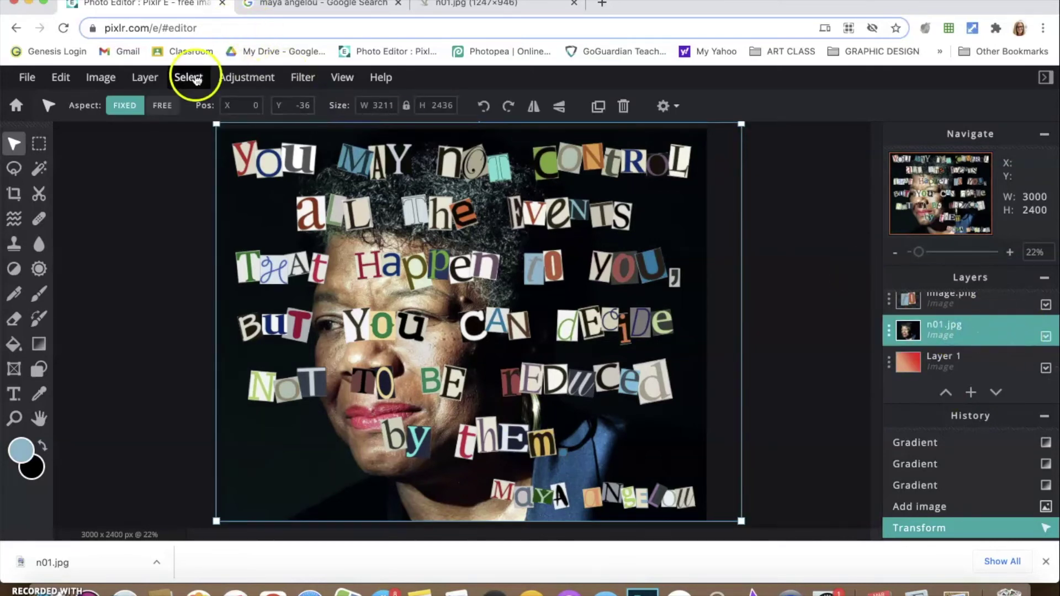
{"action": "left_click", "coordinate": [240, 78]}
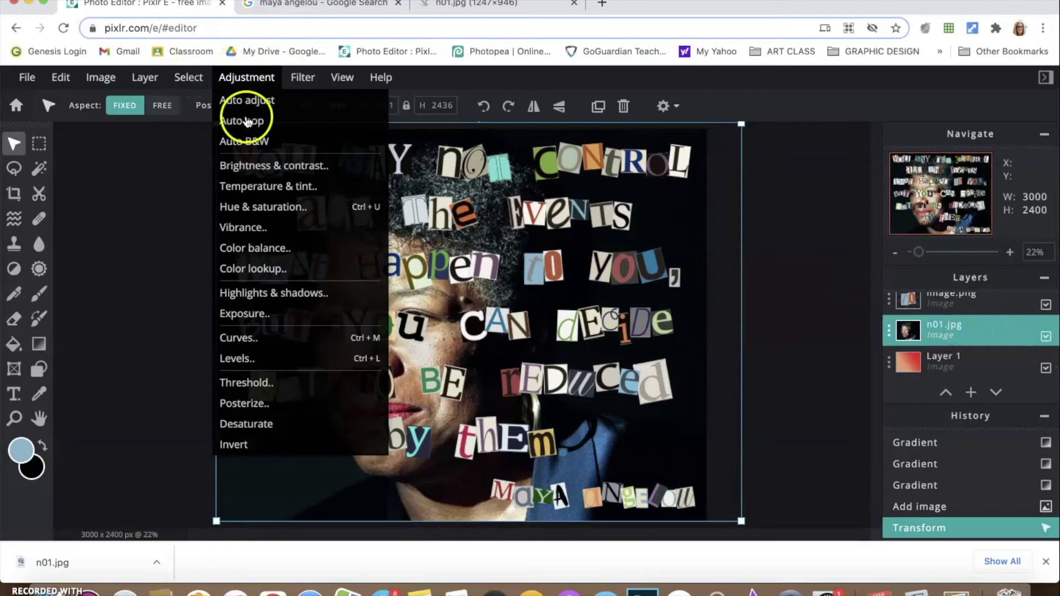
{"action": "left_click", "coordinate": [284, 208]}
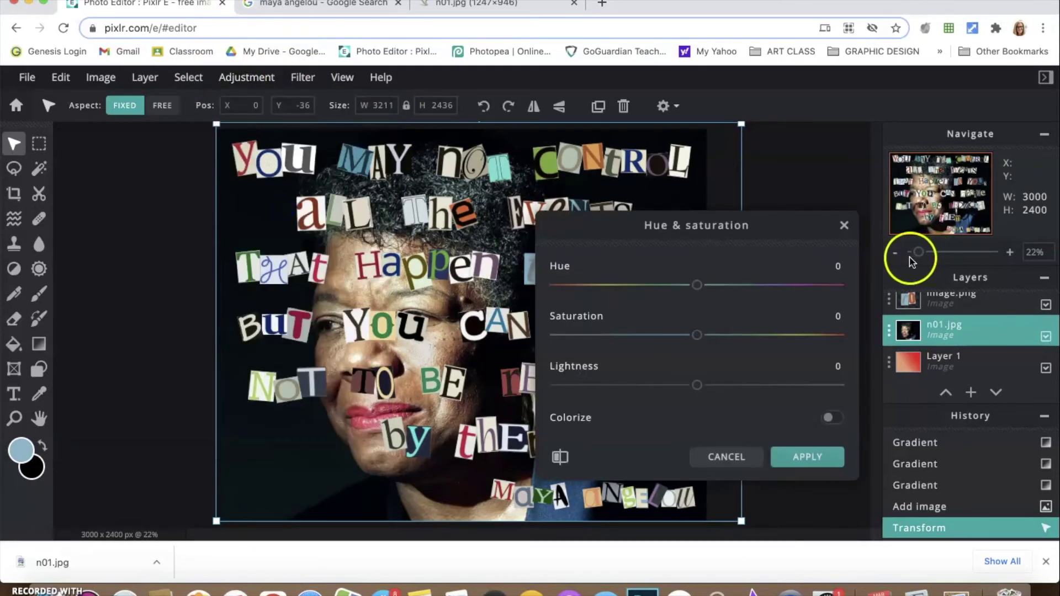
{"action": "left_click_drag", "start_coordinate": [752, 223], "coordinate": [907, 116]}
{"action": "left_click", "coordinate": [854, 228]}
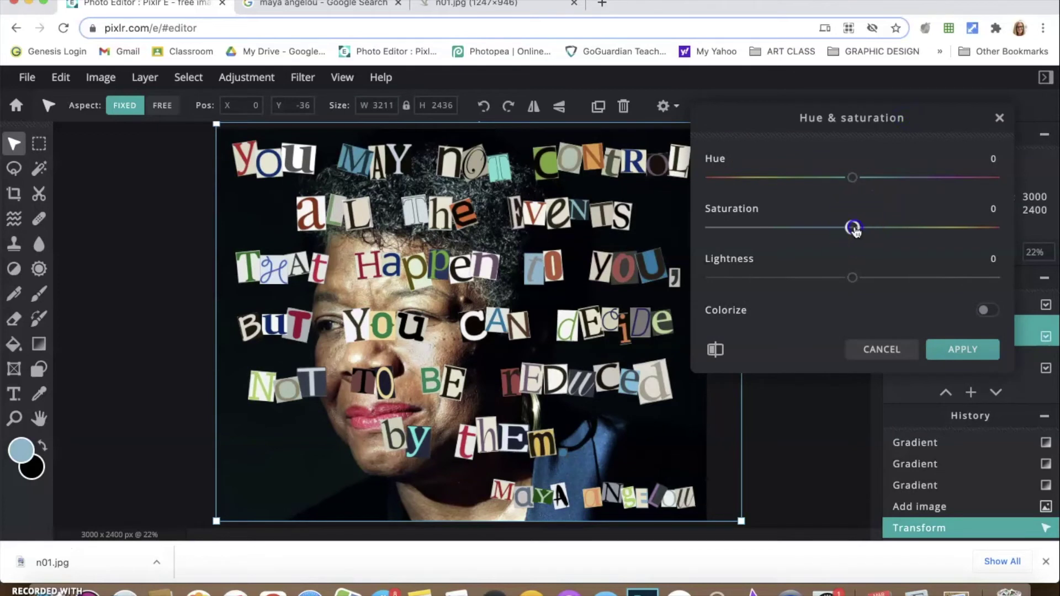
{"action": "left_click_drag", "start_coordinate": [766, 230], "coordinate": [683, 229]}
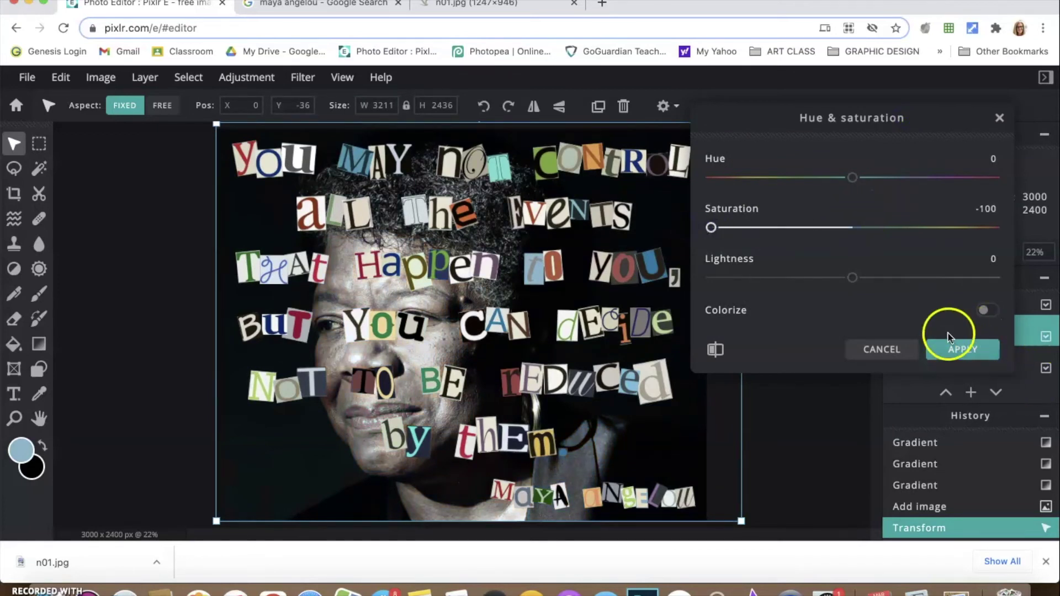
{"action": "mouse_move", "coordinate": [853, 280]}
{"action": "left_mouse_down"}
{"action": "mouse_move", "coordinate": [907, 278]}
{"action": "mouse_move", "coordinate": [818, 267]}
{"action": "mouse_move", "coordinate": [899, 273]}
{"action": "mouse_move", "coordinate": [853, 273]}
{"action": "left_mouse_up"}
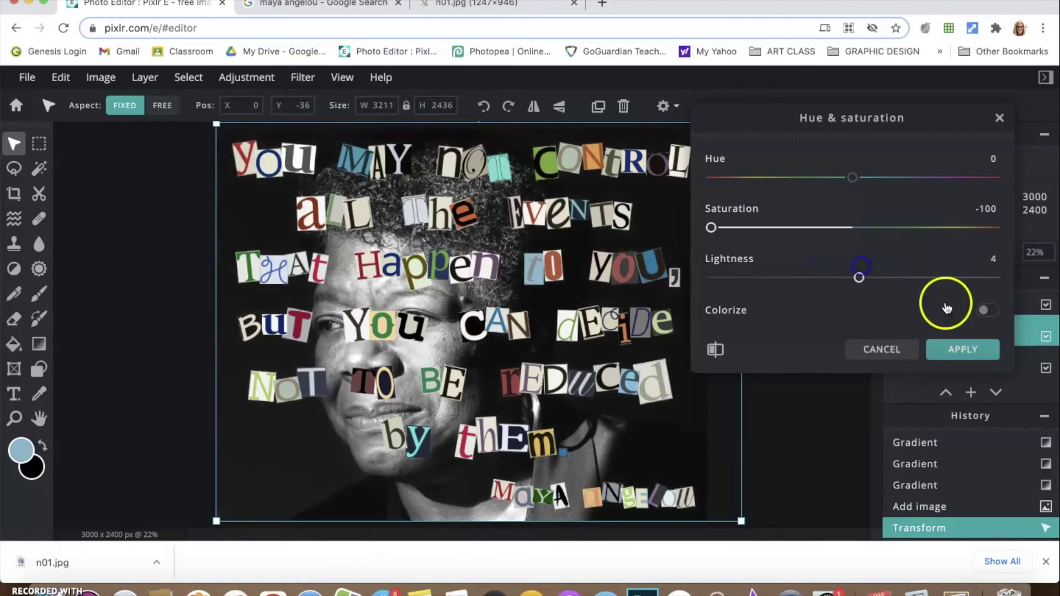
- Try colorizing the portrait with hue 142, saturation -87 and lightness 19, and cancel the Hue & saturation adjustment
{"action": "left_click", "coordinate": [987, 310]}
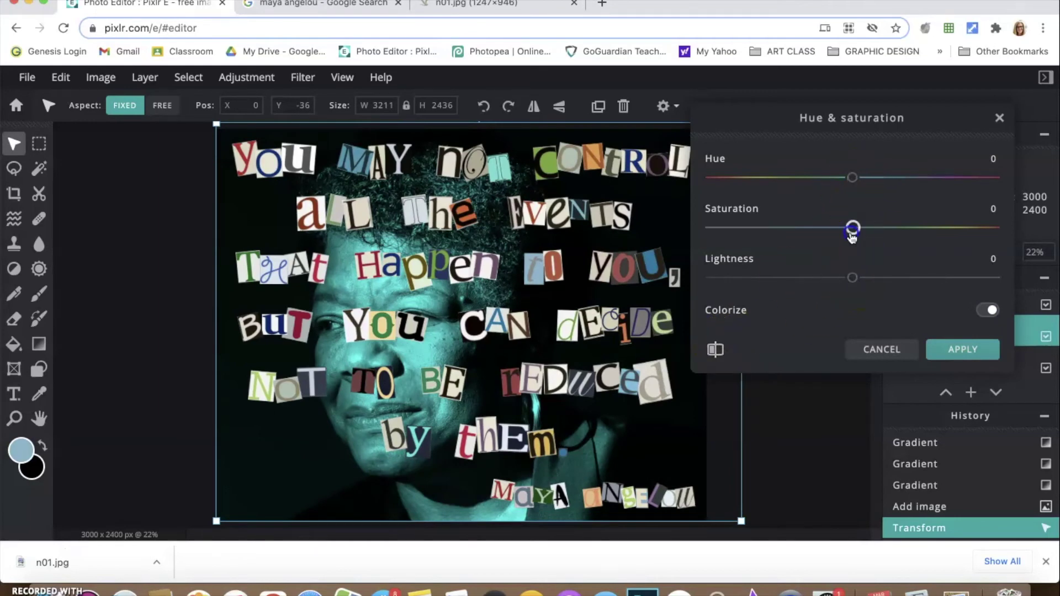
{"action": "left_click_drag", "start_coordinate": [852, 227], "coordinate": [780, 228]}
{"action": "left_click_drag", "start_coordinate": [852, 177], "coordinate": [964, 178]}
{"action": "left_click", "coordinate": [854, 287]}
{"action": "left_click_drag", "start_coordinate": [853, 282], "coordinate": [887, 278]}
{"action": "left_click_drag", "start_coordinate": [795, 231], "coordinate": [751, 230]}
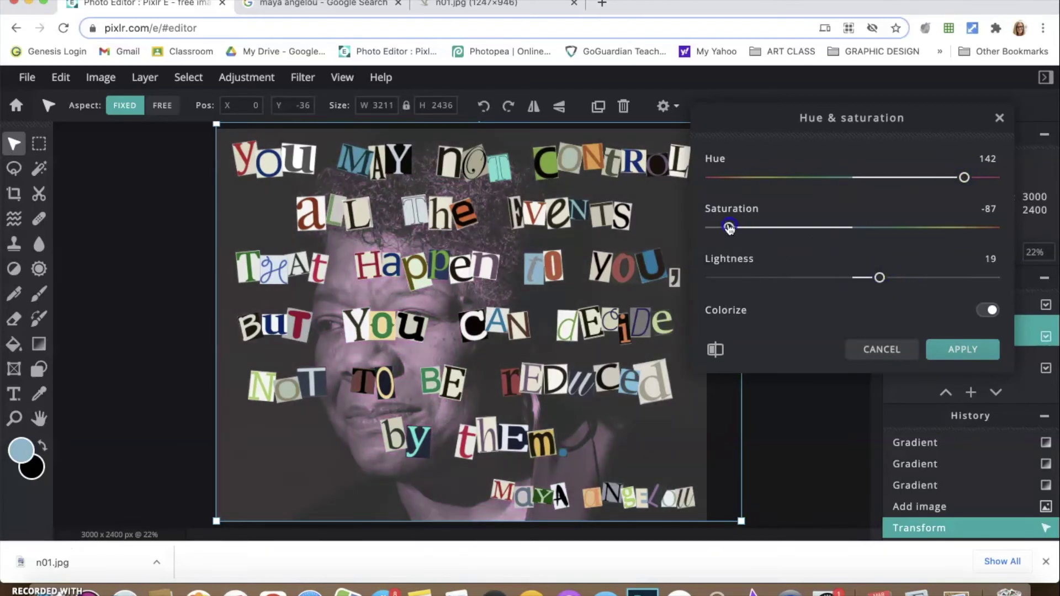
{"action": "left_click", "coordinate": [881, 349]}
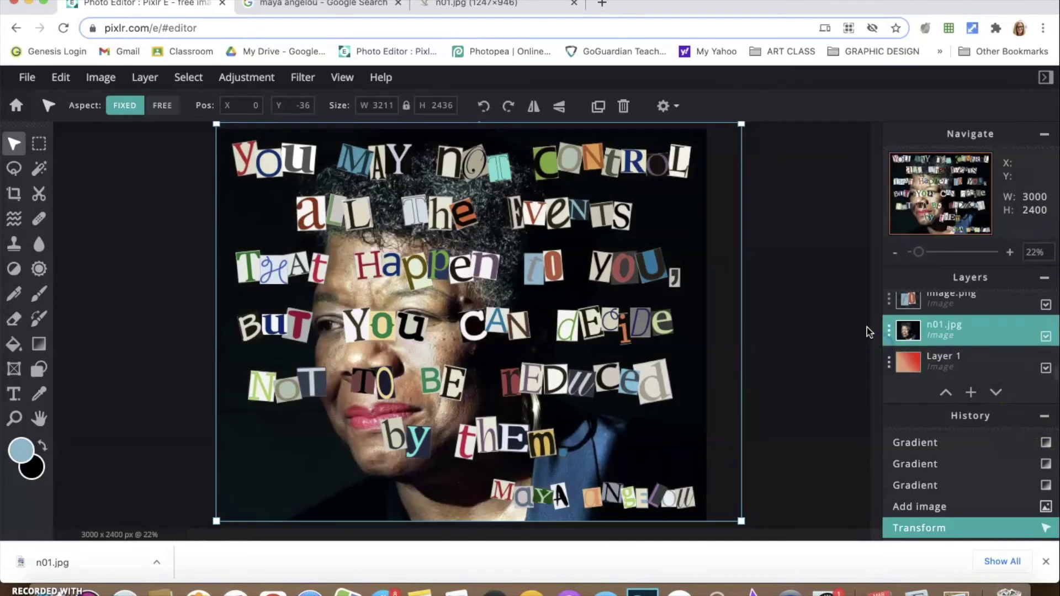
{"action": "left_click", "coordinate": [966, 350]}
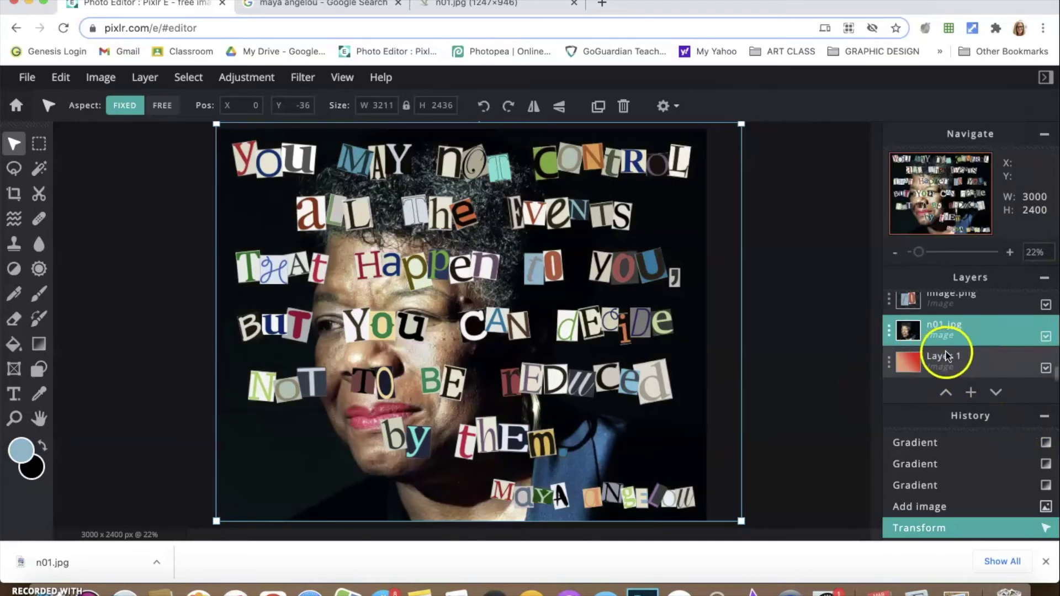
- Hide the n01.jpg portrait layer and select the gradient layer, Layer 1
{"action": "left_click", "coordinate": [1045, 337]}
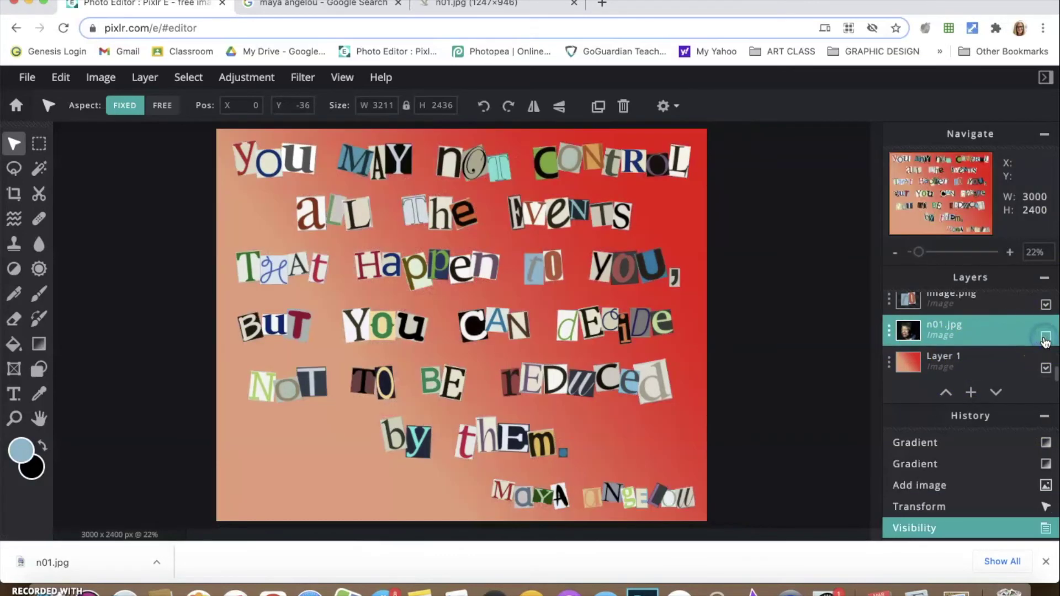
{"action": "left_click", "coordinate": [1045, 369]}
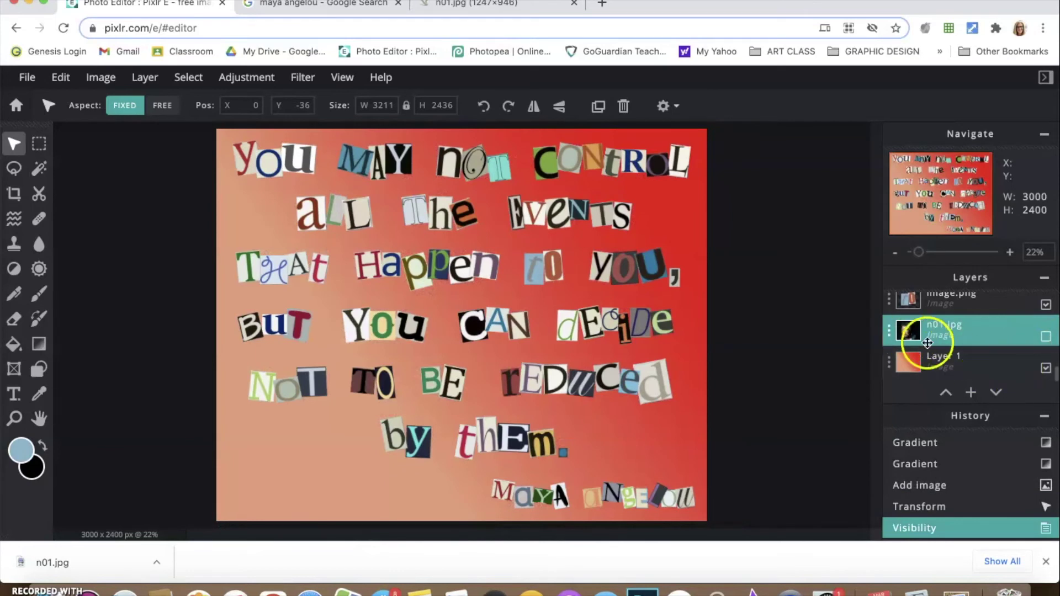
{"action": "left_click", "coordinate": [979, 336]}
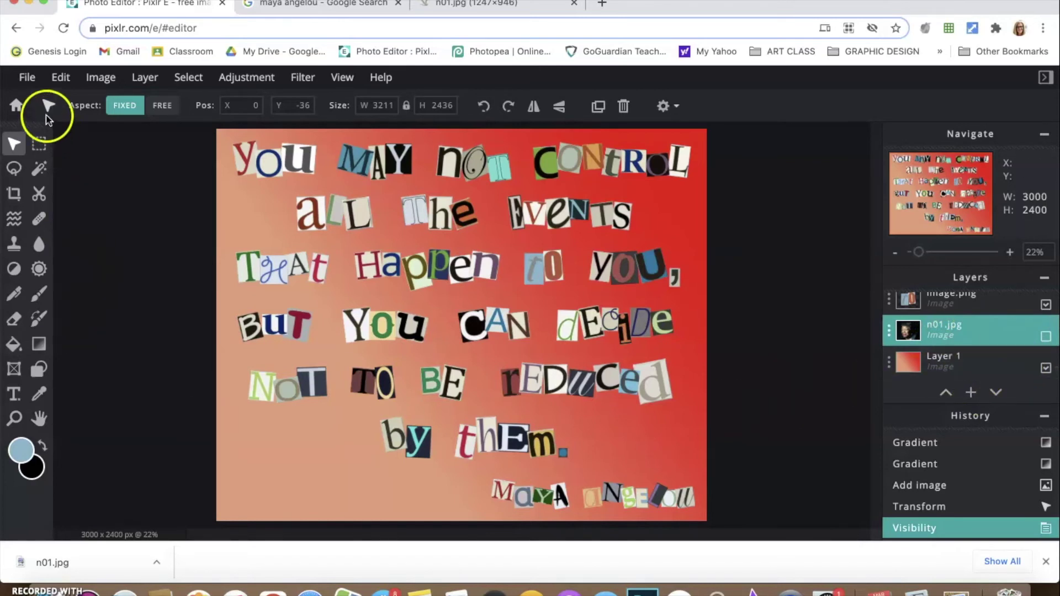
{"action": "left_click", "coordinate": [33, 81]}
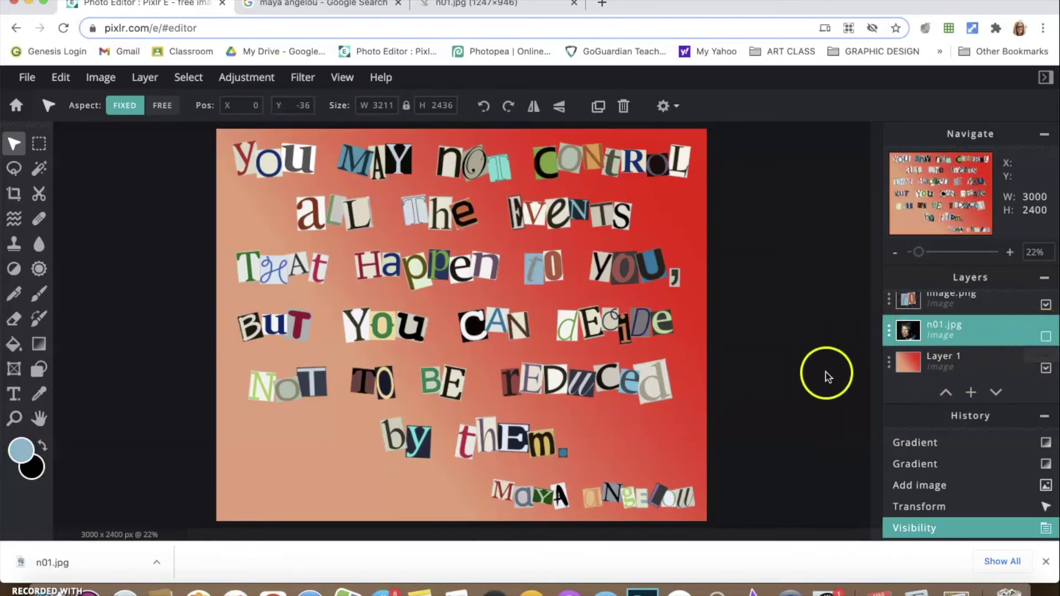
{"action": "left_click", "coordinate": [1001, 365]}
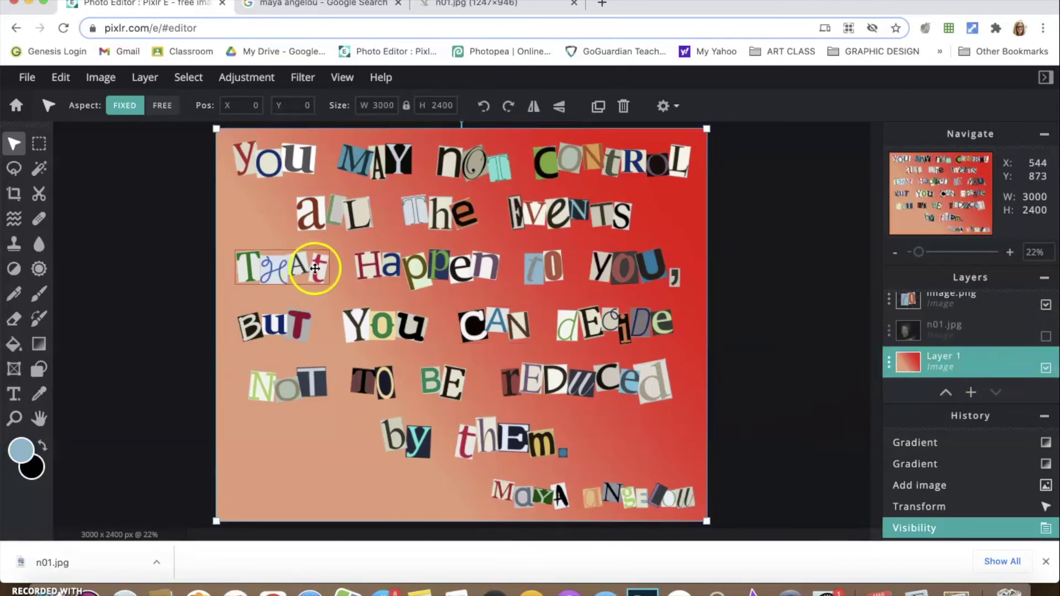
- Browse the element library and open its Overlay category
{"action": "left_click", "coordinate": [25, 79]}
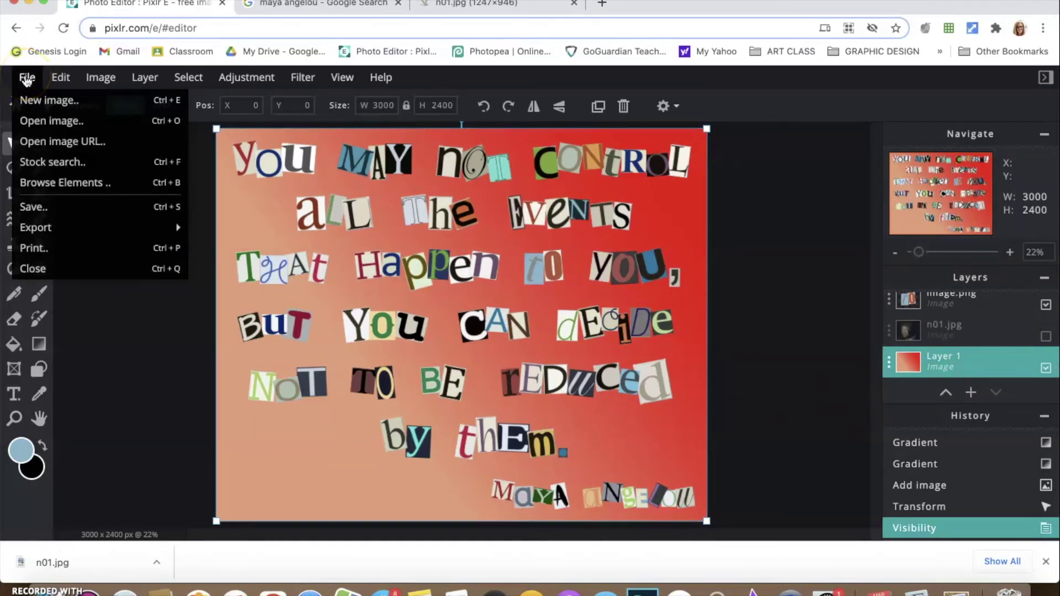
{"action": "left_click", "coordinate": [50, 181]}
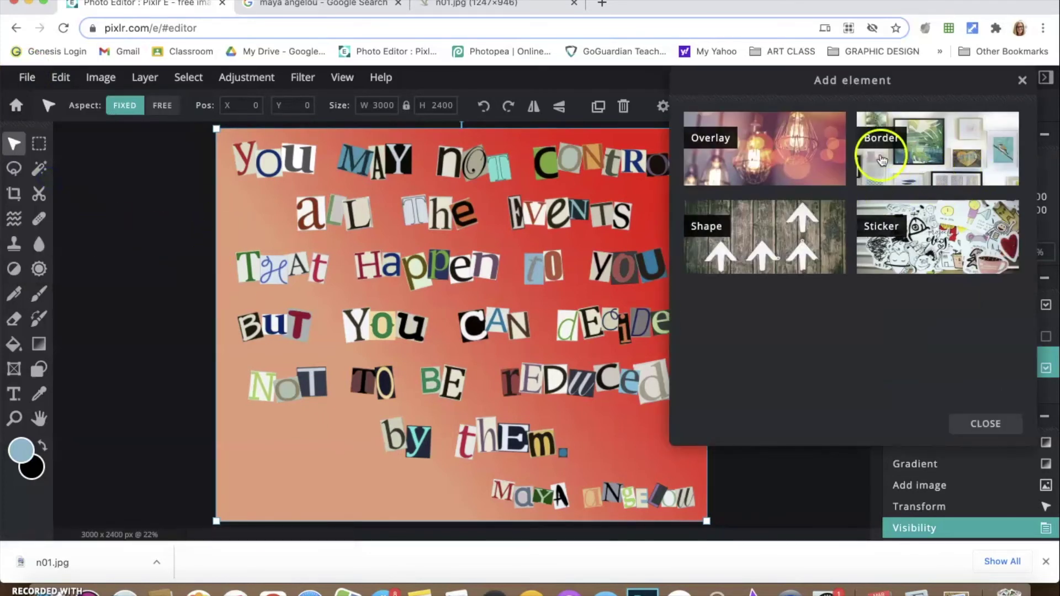
{"action": "left_click", "coordinate": [754, 141]}
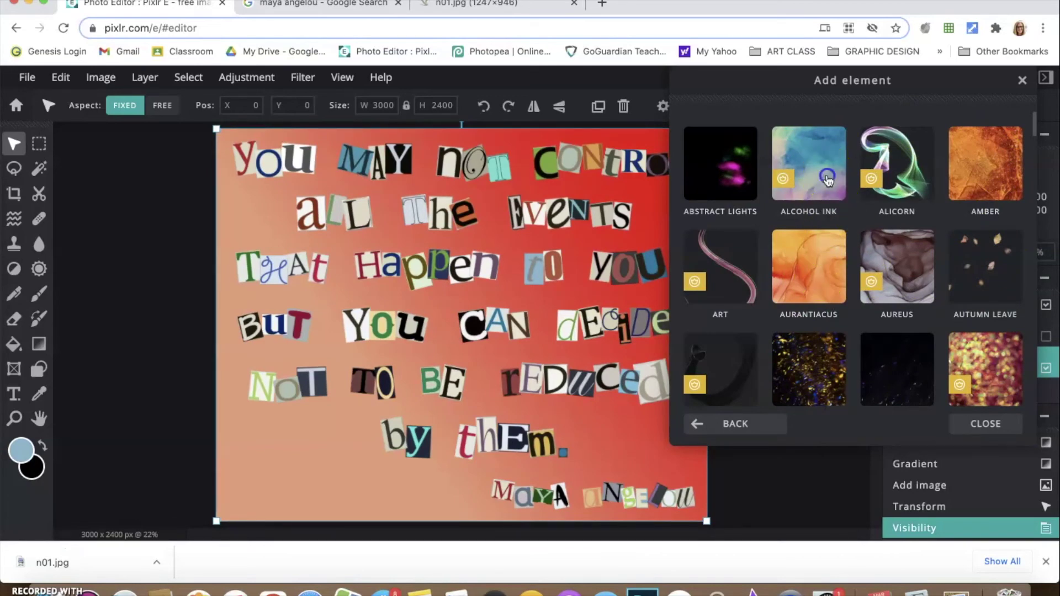
- Try to add two multicoloured overlays from the Alcohol Ink collection, dismissing the premium offer each time
{"action": "left_click", "coordinate": [827, 179]}
{"action": "scroll", "coordinate": [957, 290], "scroll_direction": "down", "scroll_amount": 5}
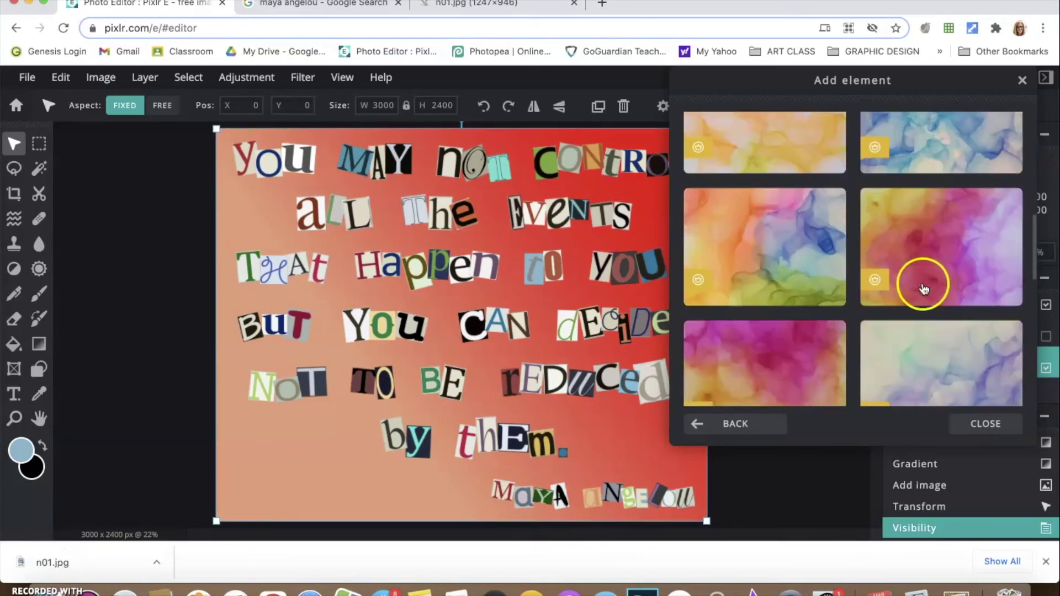
{"action": "left_click", "coordinate": [936, 198]}
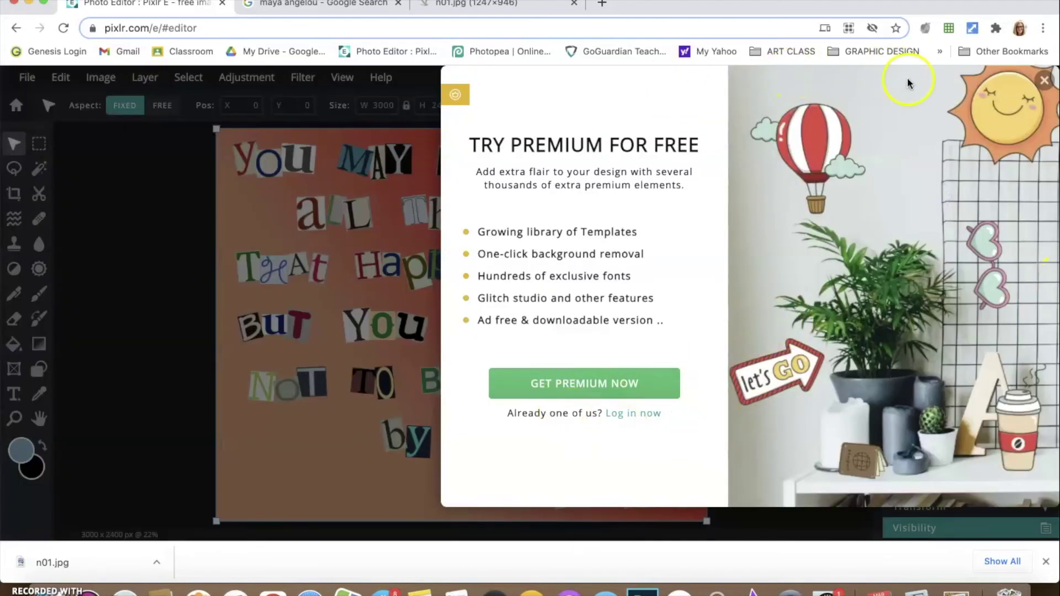
{"action": "left_click", "coordinate": [1045, 79]}
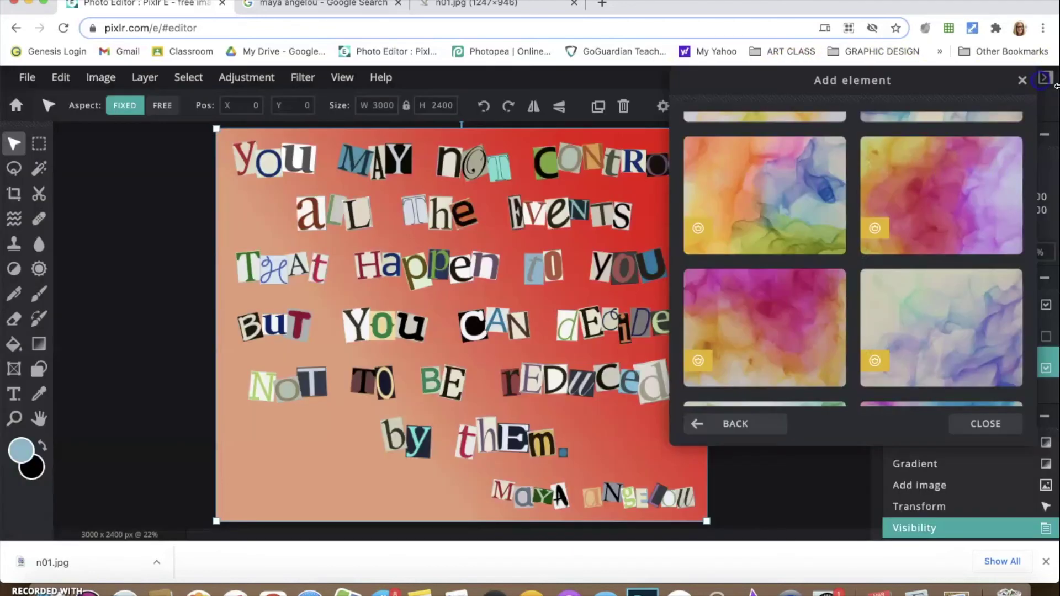
{"action": "left_click", "coordinate": [776, 199]}
{"action": "left_click", "coordinate": [1046, 79]}
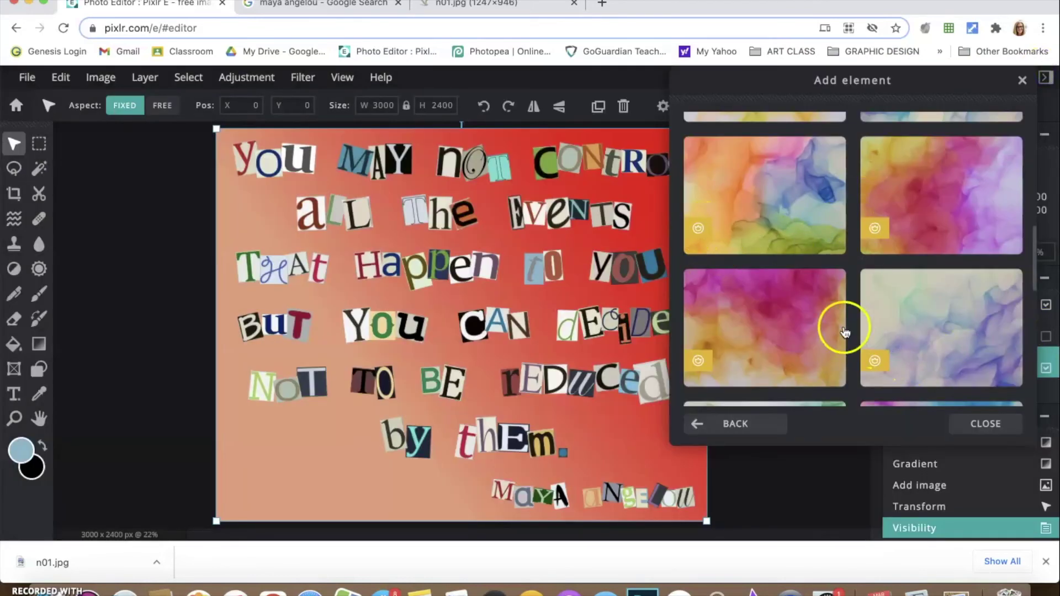
- Leave the Alcohol Ink collection and look through the other overlay collections in the element library
{"action": "scroll", "coordinate": [845, 327], "scroll_direction": "up", "scroll_amount": 5}
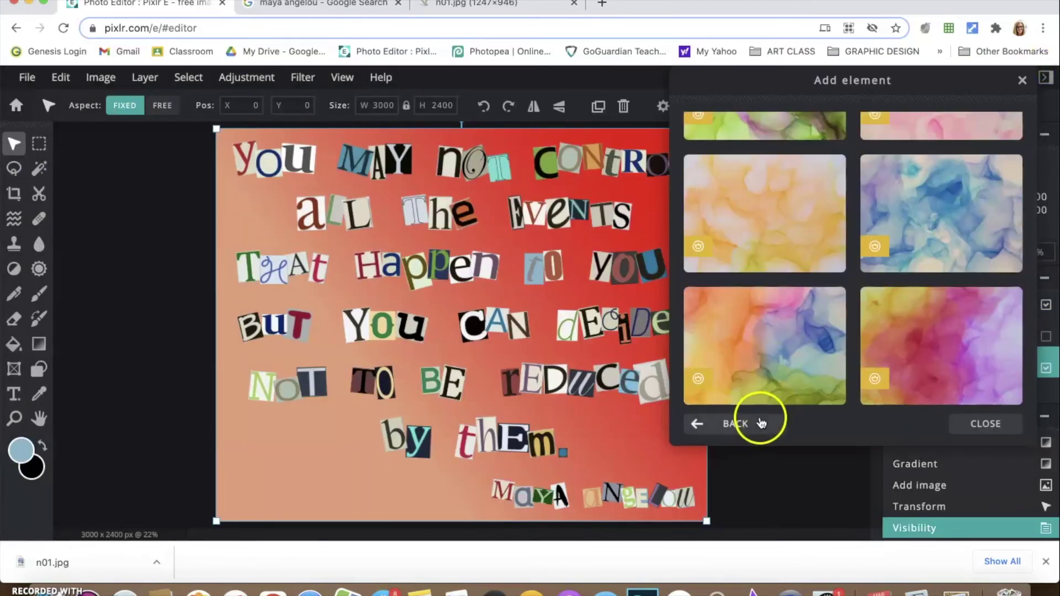
{"action": "left_click", "coordinate": [762, 423]}
{"action": "scroll", "coordinate": [910, 280], "scroll_direction": "down", "scroll_amount": 6}
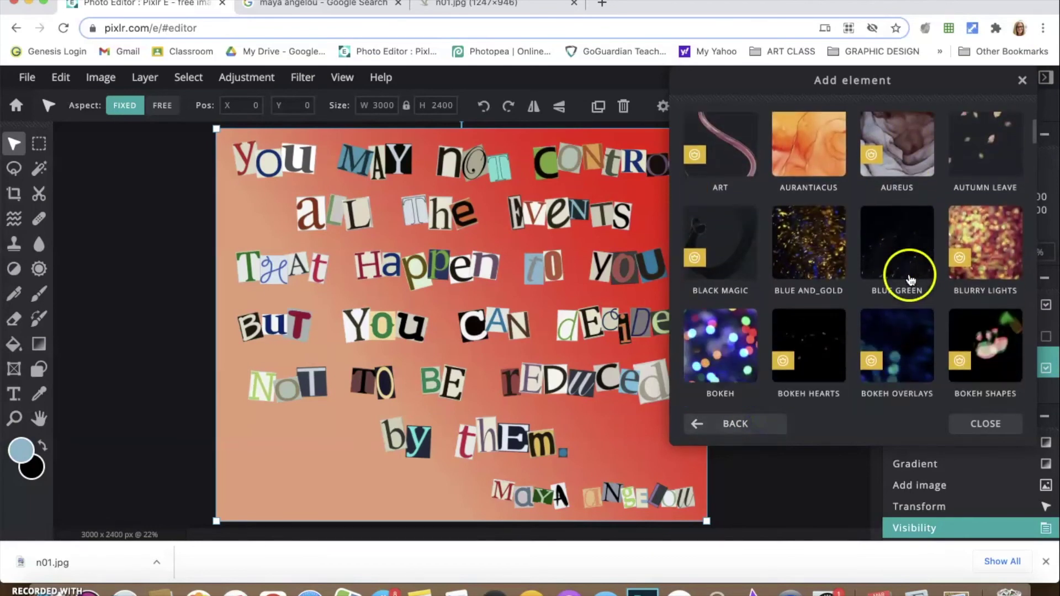
{"action": "scroll", "coordinate": [910, 278], "scroll_direction": "down", "scroll_amount": 10}
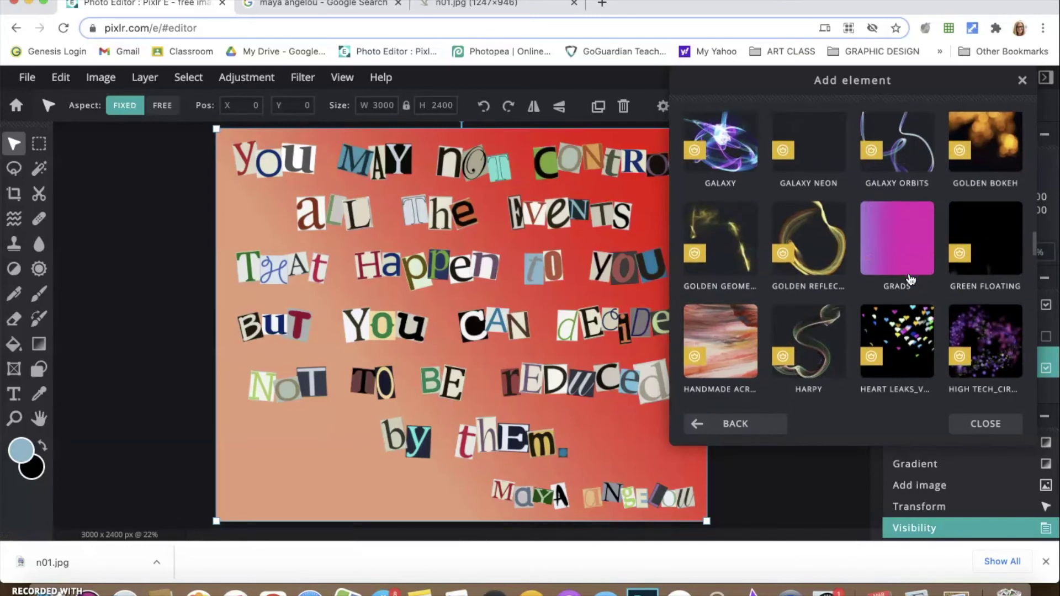
{"action": "scroll", "coordinate": [906, 259], "scroll_direction": "down", "scroll_amount": 1}
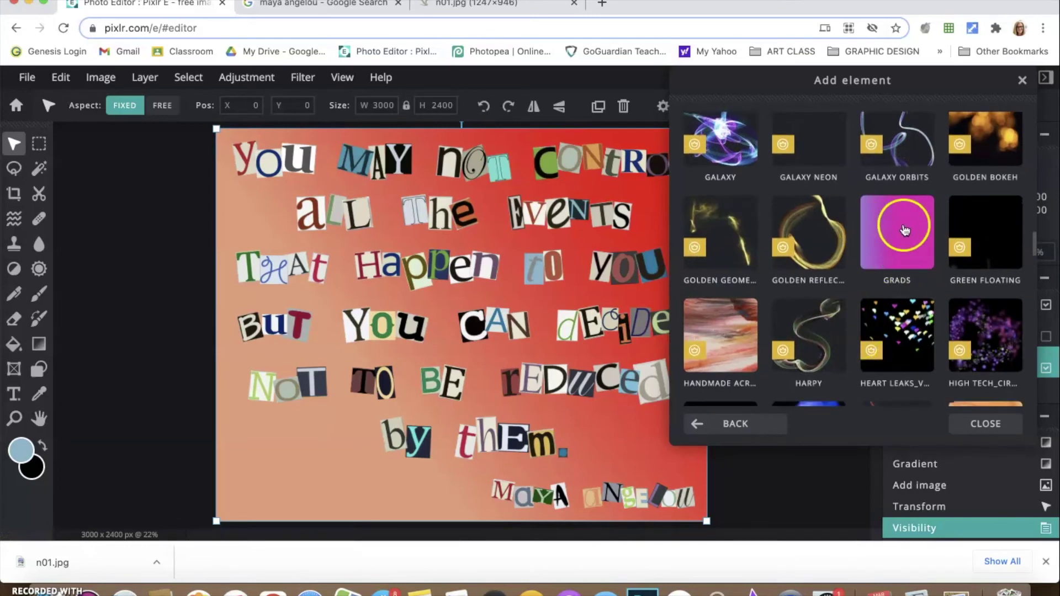
{"action": "scroll", "coordinate": [894, 259], "scroll_direction": "down", "scroll_amount": 5}
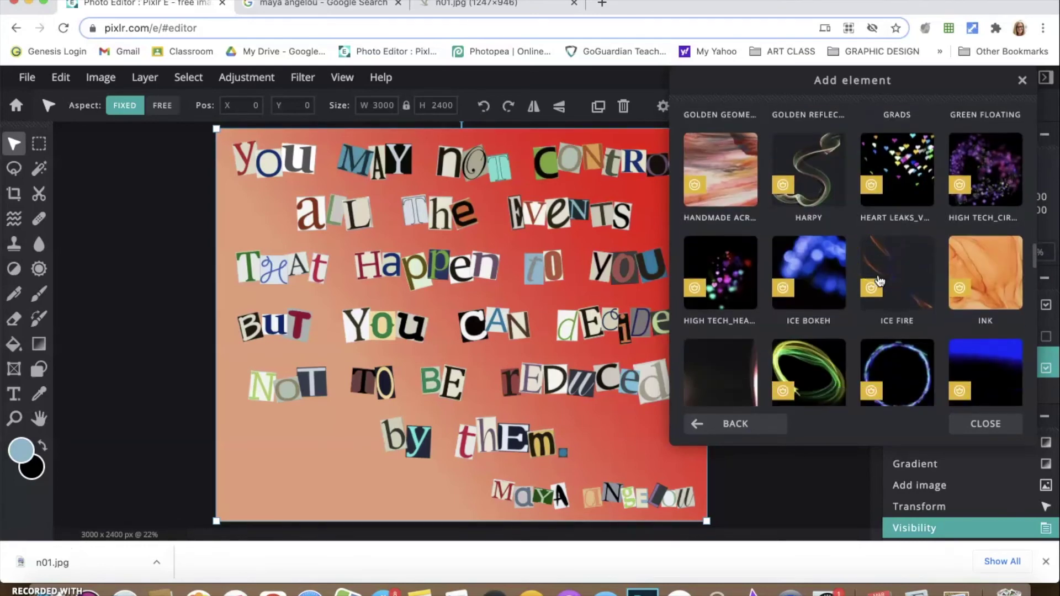
{"action": "scroll", "coordinate": [883, 282], "scroll_direction": "down", "scroll_amount": 4}
{"action": "scroll", "coordinate": [908, 295], "scroll_direction": "down", "scroll_amount": 9}
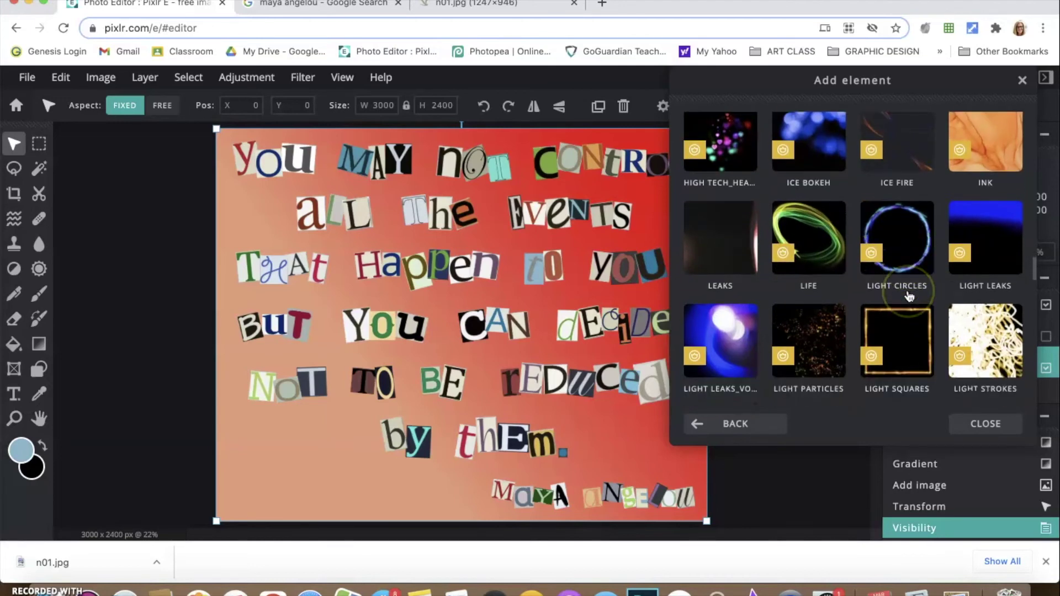
{"action": "scroll", "coordinate": [909, 297], "scroll_direction": "down", "scroll_amount": 15}
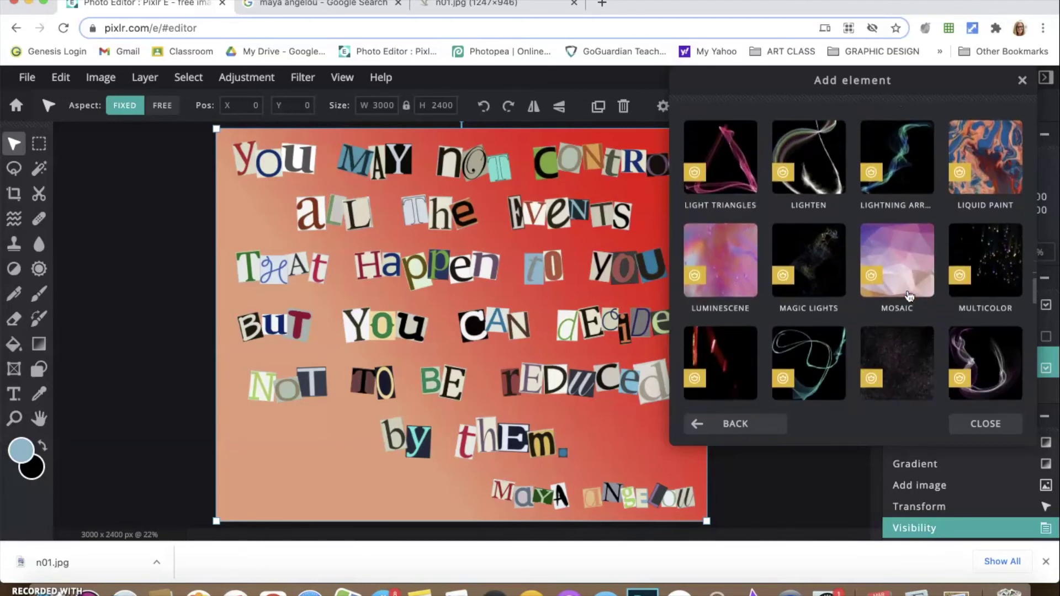
{"action": "scroll", "coordinate": [909, 297], "scroll_direction": "down", "scroll_amount": 5}
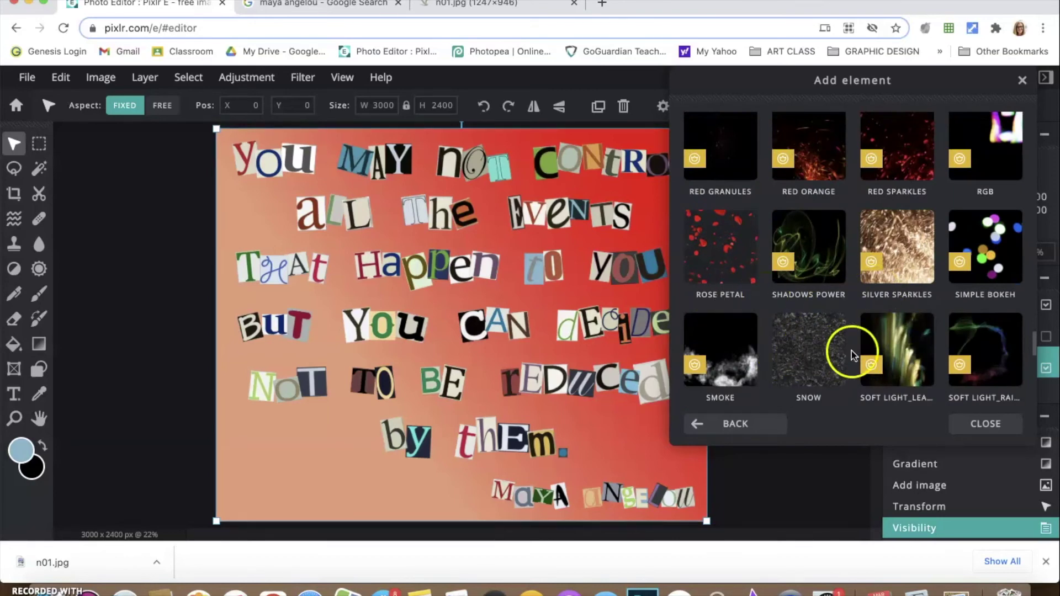
- Add the Snow collection overlay with blurred white lights along its upper edge, and close the element library
{"action": "left_click", "coordinate": [810, 353]}
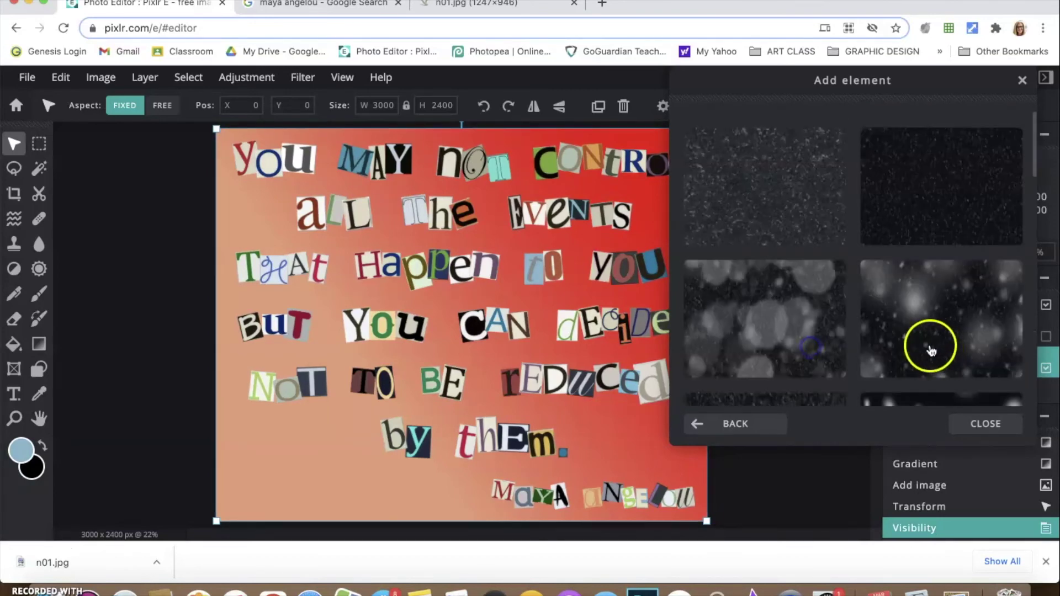
{"action": "scroll", "coordinate": [911, 348], "scroll_direction": "down", "scroll_amount": 2}
{"action": "scroll", "coordinate": [910, 254], "scroll_direction": "down", "scroll_amount": 3}
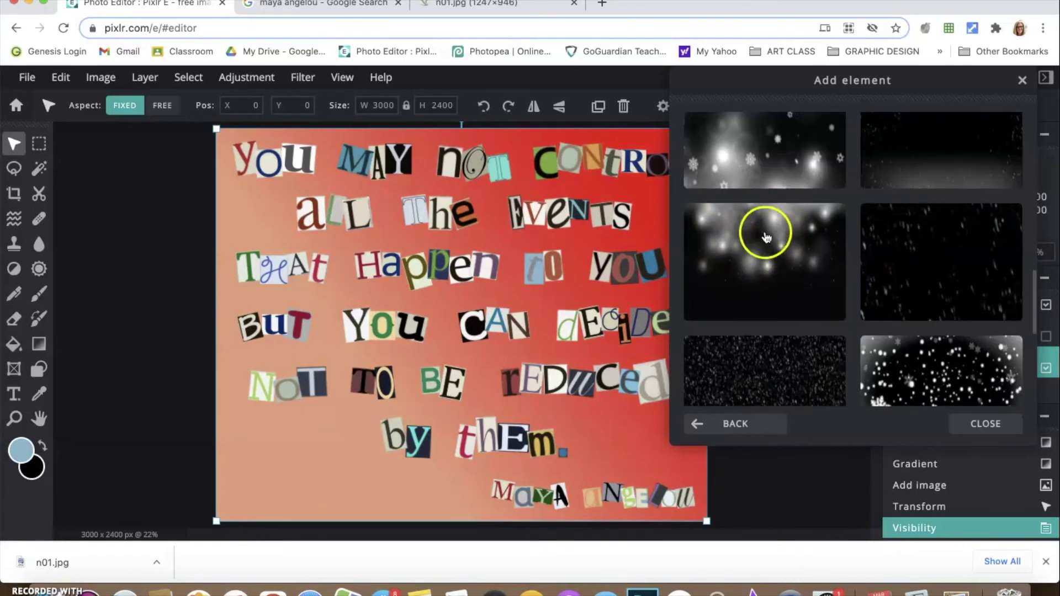
{"action": "left_click", "coordinate": [775, 251]}
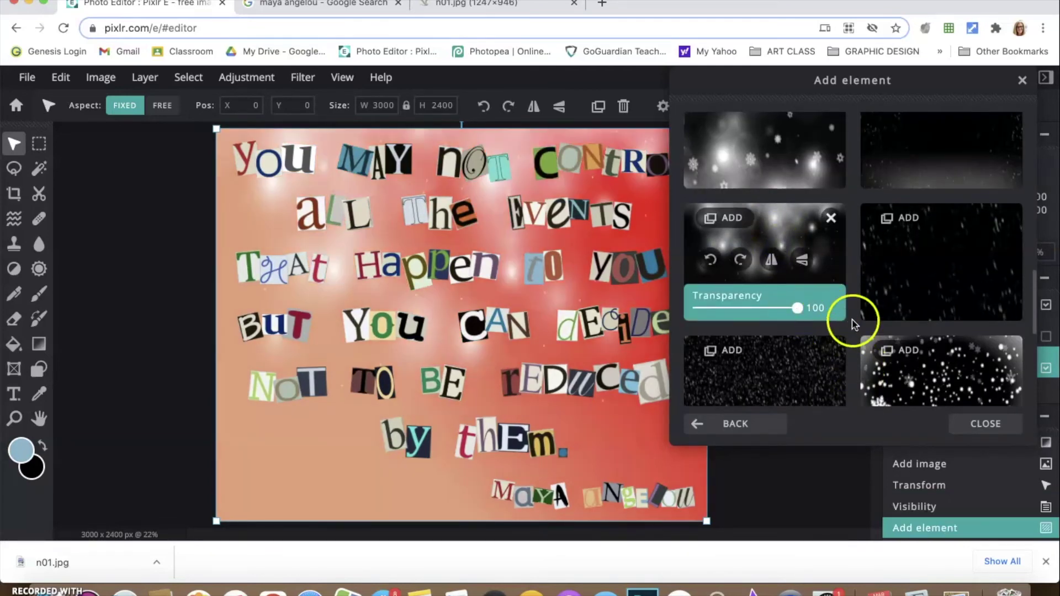
{"action": "left_click", "coordinate": [979, 429]}
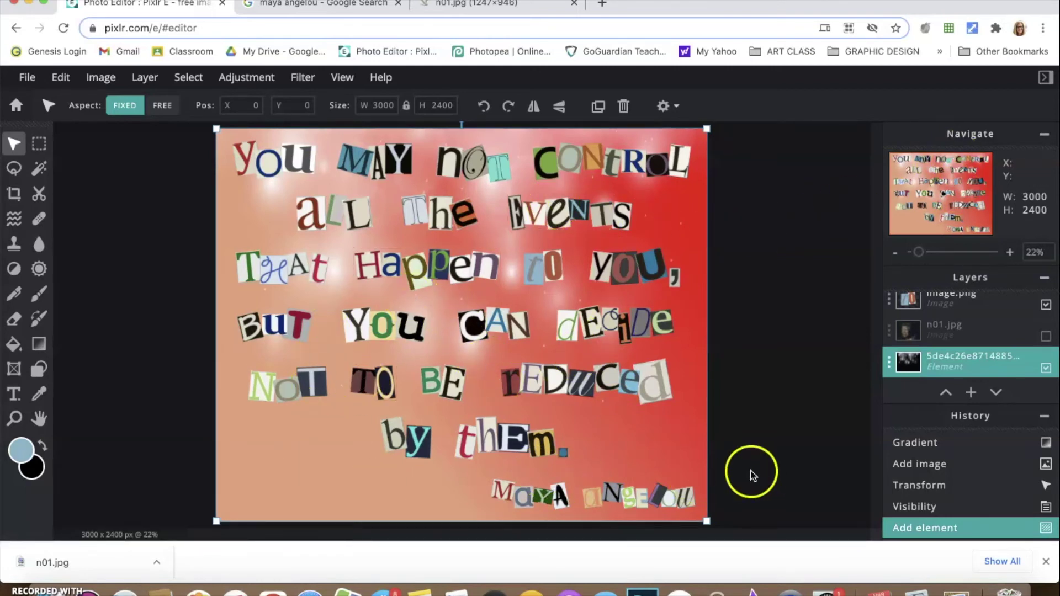
- Move the snow overlay layer above the n01.jpg portrait layer and make the portrait visible
{"action": "scroll", "coordinate": [997, 354], "scroll_direction": "down", "scroll_amount": 1}
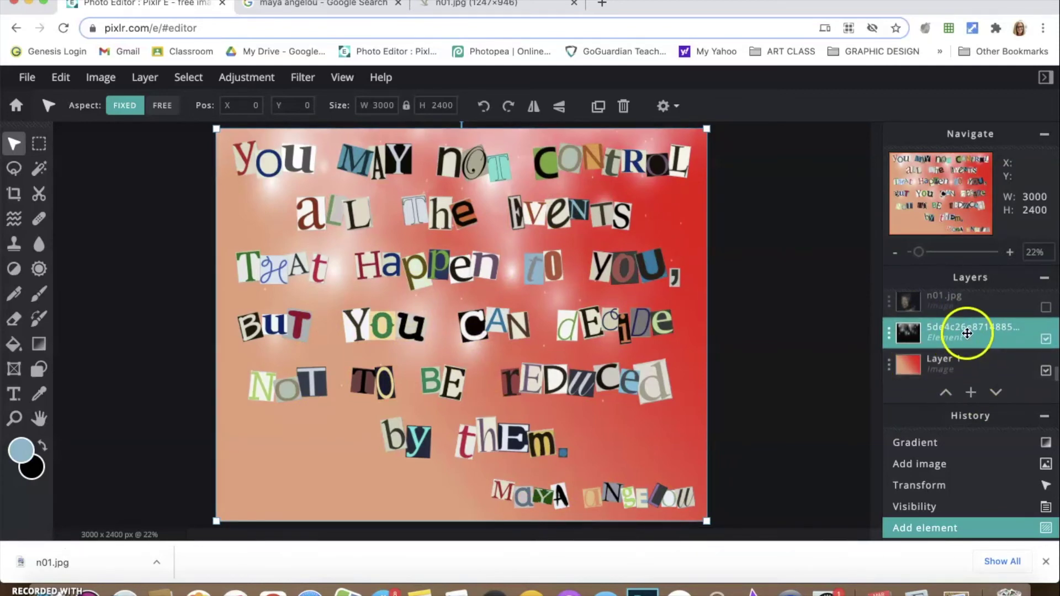
{"action": "left_click_drag", "start_coordinate": [966, 331], "coordinate": [966, 301]}
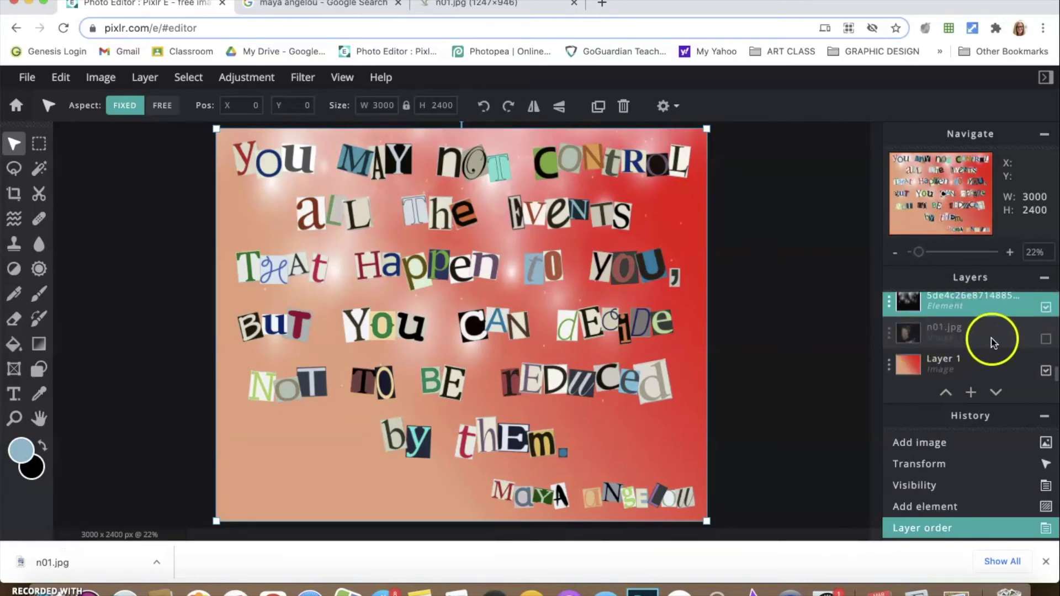
{"action": "left_click", "coordinate": [1046, 339]}
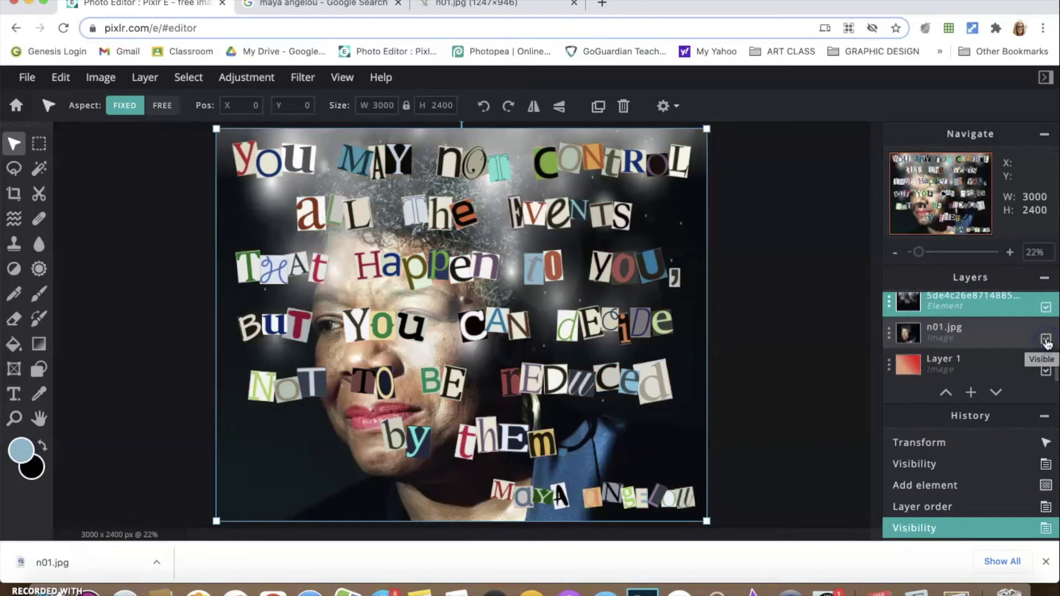
- Compare the portrait with and without the snow overlay, and hide the n01.jpg layer again
{"action": "scroll", "coordinate": [959, 345], "scroll_direction": "up", "scroll_amount": 1}
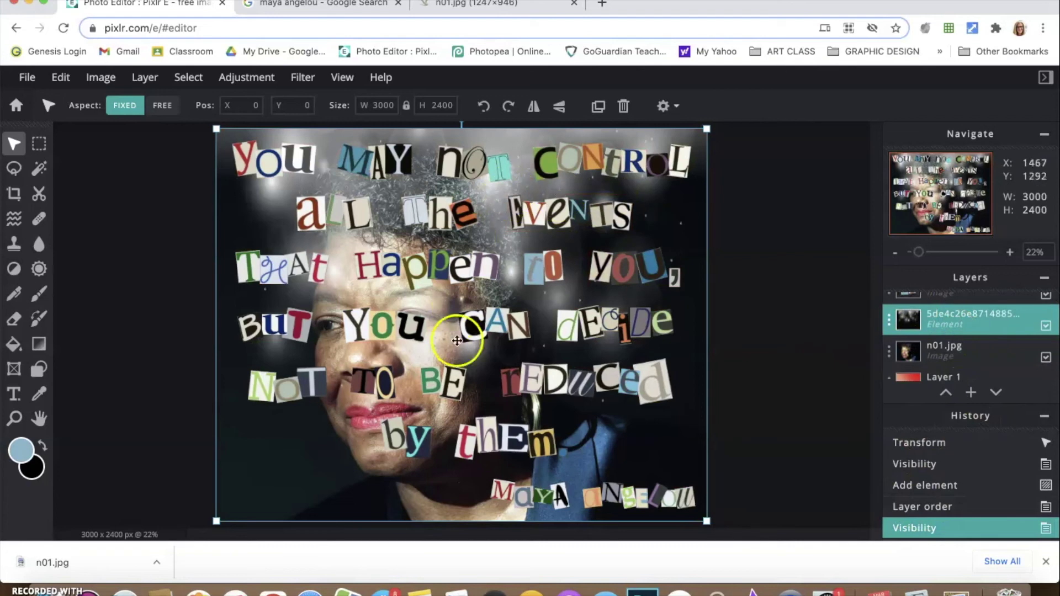
{"action": "left_click", "coordinate": [1047, 327]}
{"action": "left_click", "coordinate": [1046, 327]}
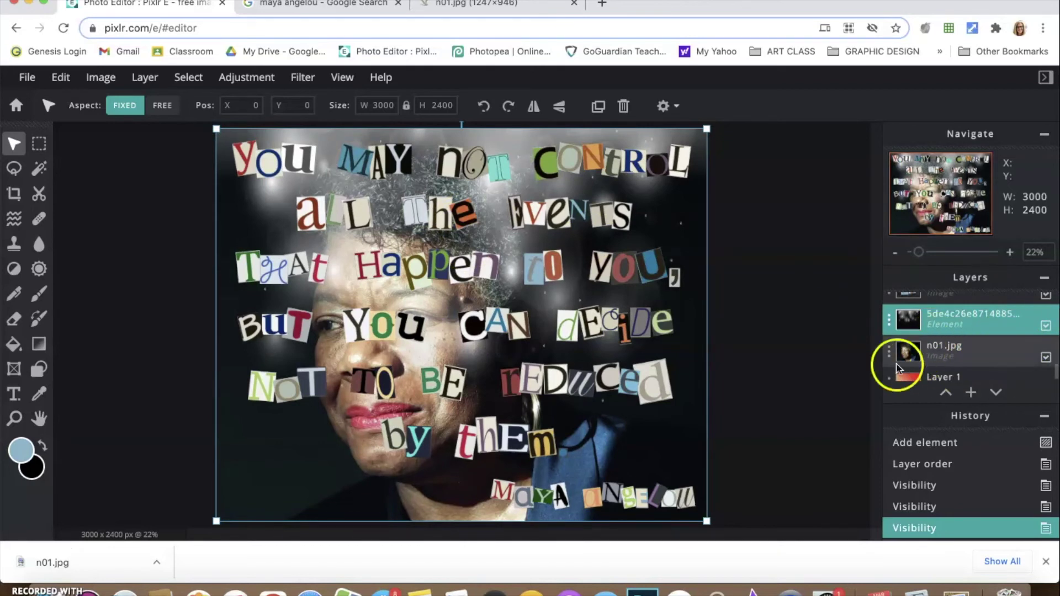
{"action": "left_click", "coordinate": [1046, 357]}
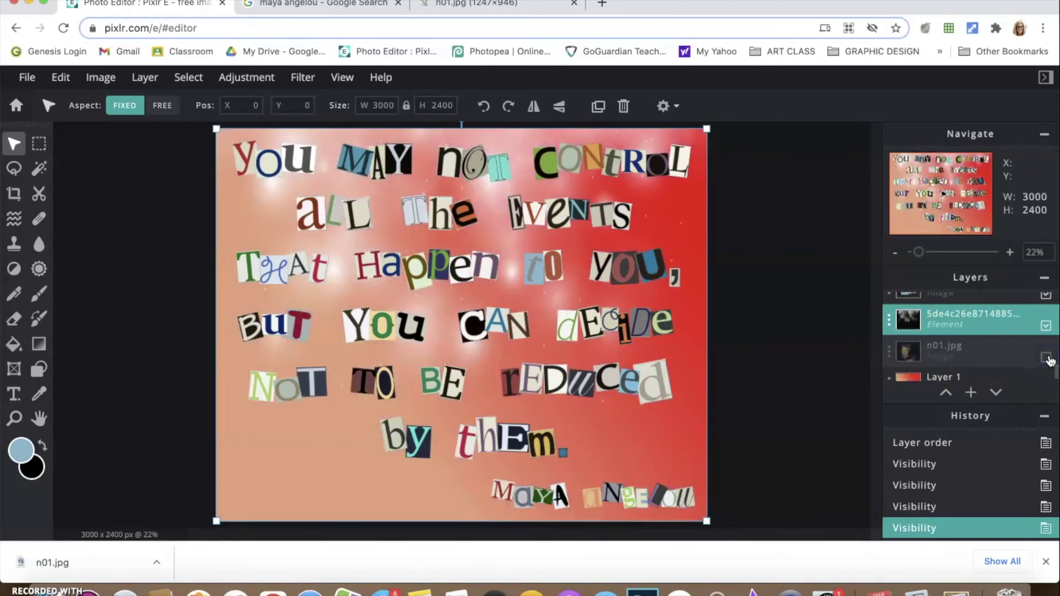
- Open the snow overlay's layer settings to check its blend mode and transparency, and close them
{"action": "left_click", "coordinate": [889, 321]}
{"action": "left_click_drag", "start_coordinate": [889, 320], "coordinate": [967, 321]}
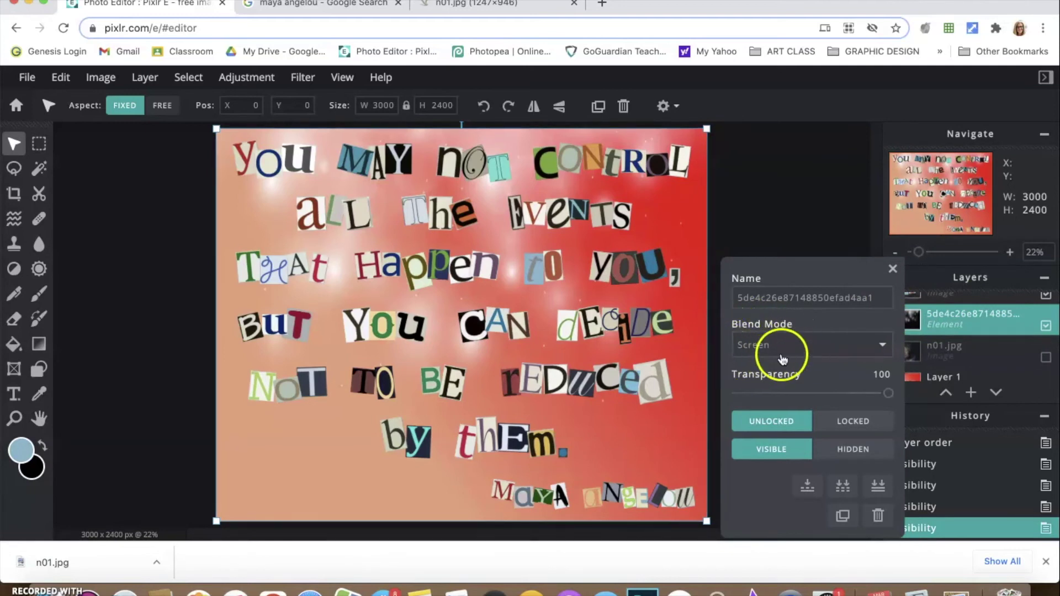
{"action": "left_click", "coordinate": [892, 269]}
{"action": "scroll", "coordinate": [958, 341], "scroll_direction": "down", "scroll_amount": 1}
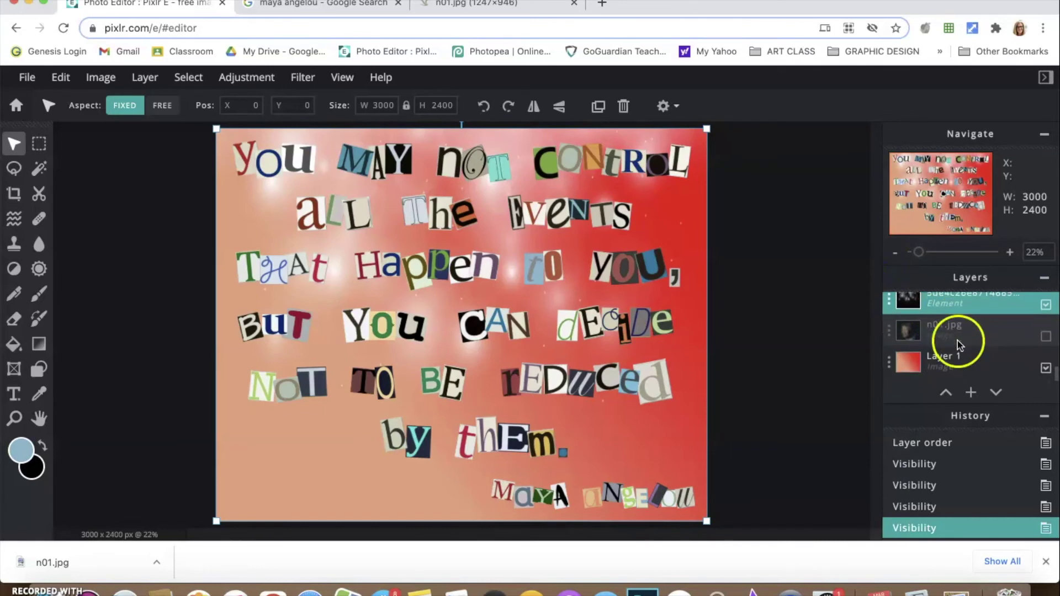
{"action": "scroll", "coordinate": [957, 341], "scroll_direction": "up", "scroll_amount": 1}
- Set the blend mode of the image.png layer holding the word "to" to None, and close its settings
{"action": "left_click", "coordinate": [888, 319]}
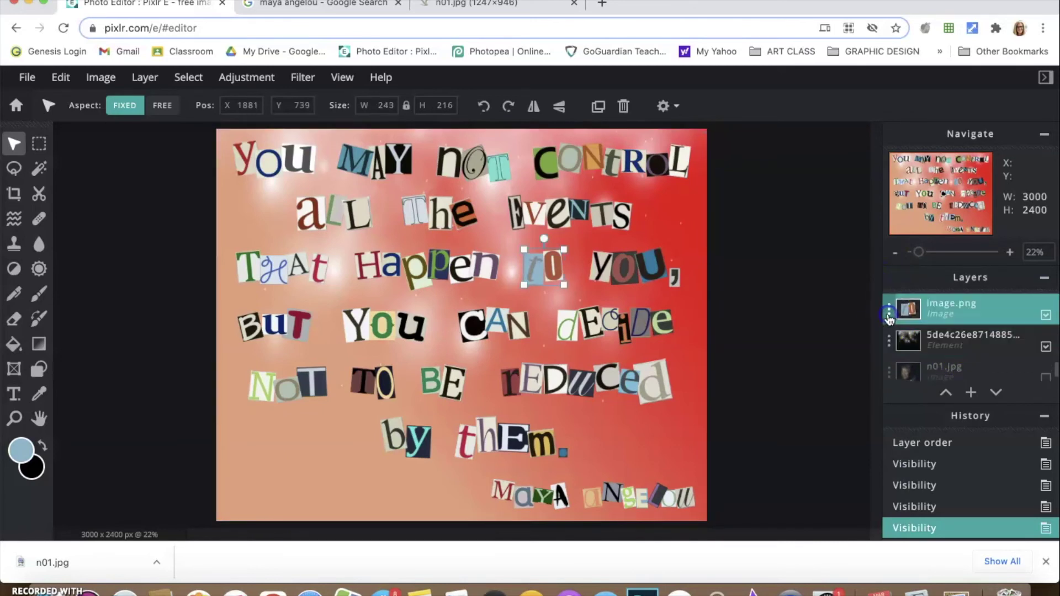
{"action": "left_click", "coordinate": [888, 312]}
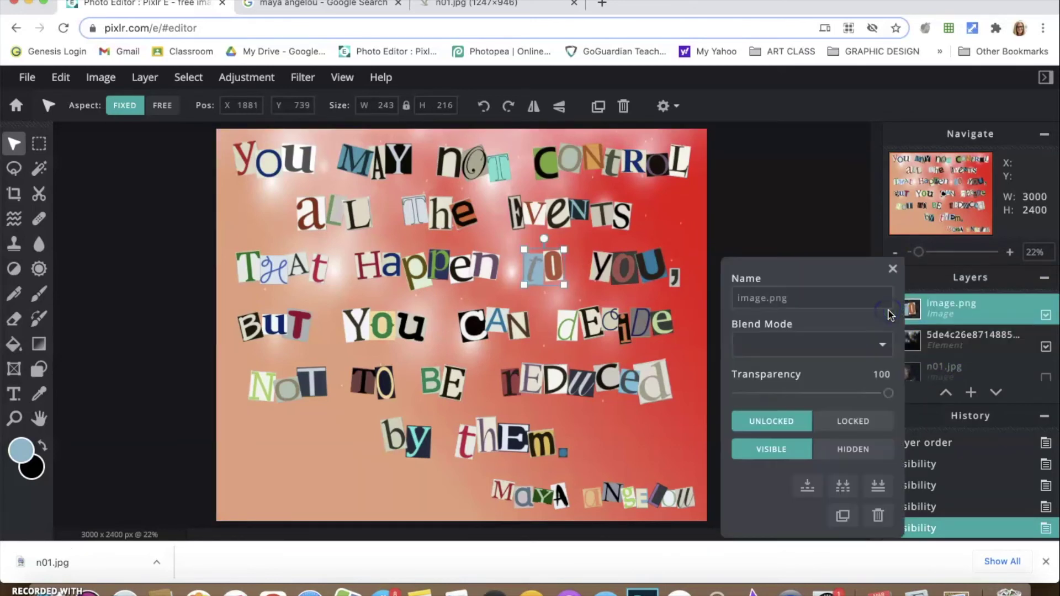
{"action": "left_click", "coordinate": [885, 346]}
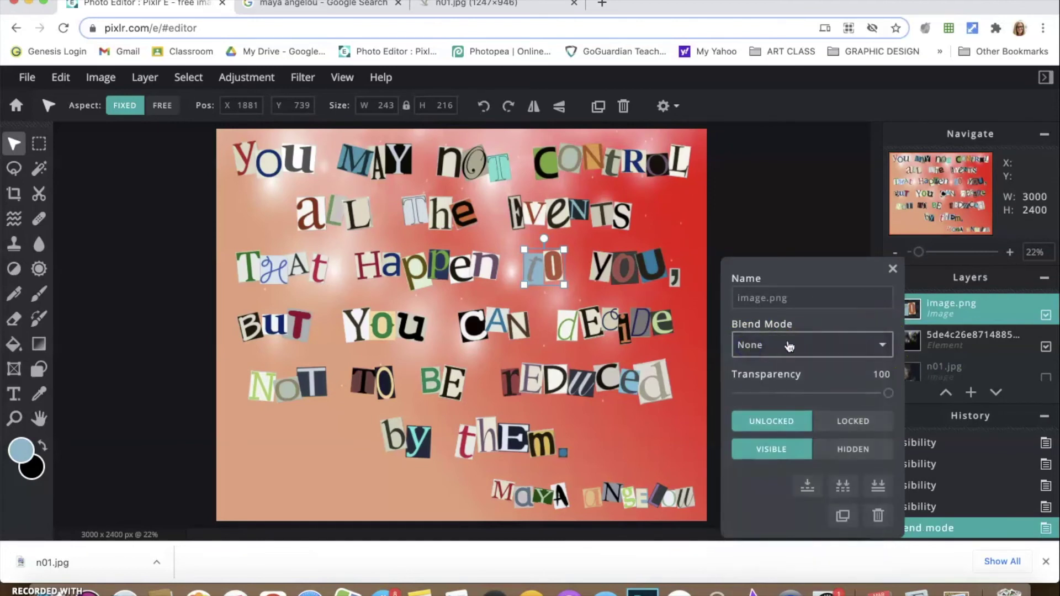
{"action": "left_click", "coordinate": [876, 347]}
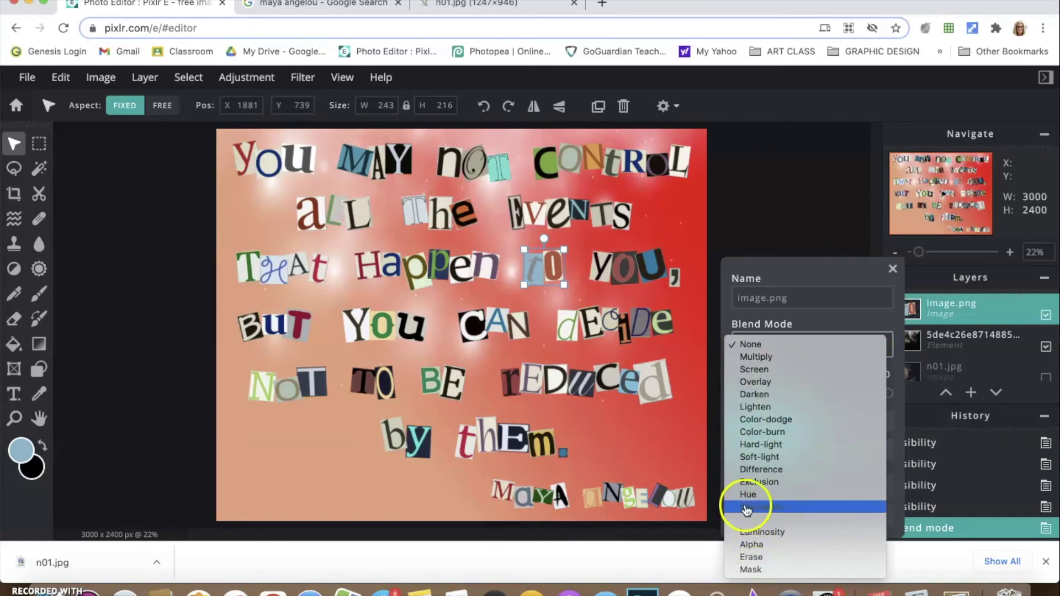
{"action": "left_click", "coordinate": [777, 345]}
{"action": "left_click", "coordinate": [892, 269]}
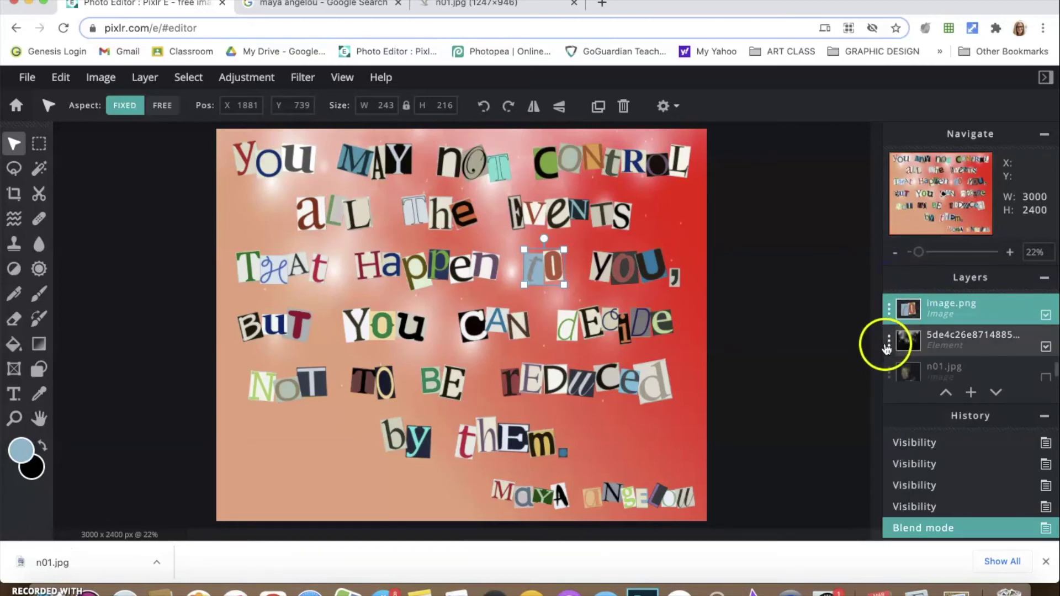
- Examine the blend mode options for the snow overlay layer, keeping Screen, and close its settings
{"action": "left_click", "coordinate": [887, 342]}
{"action": "left_click", "coordinate": [802, 342]}
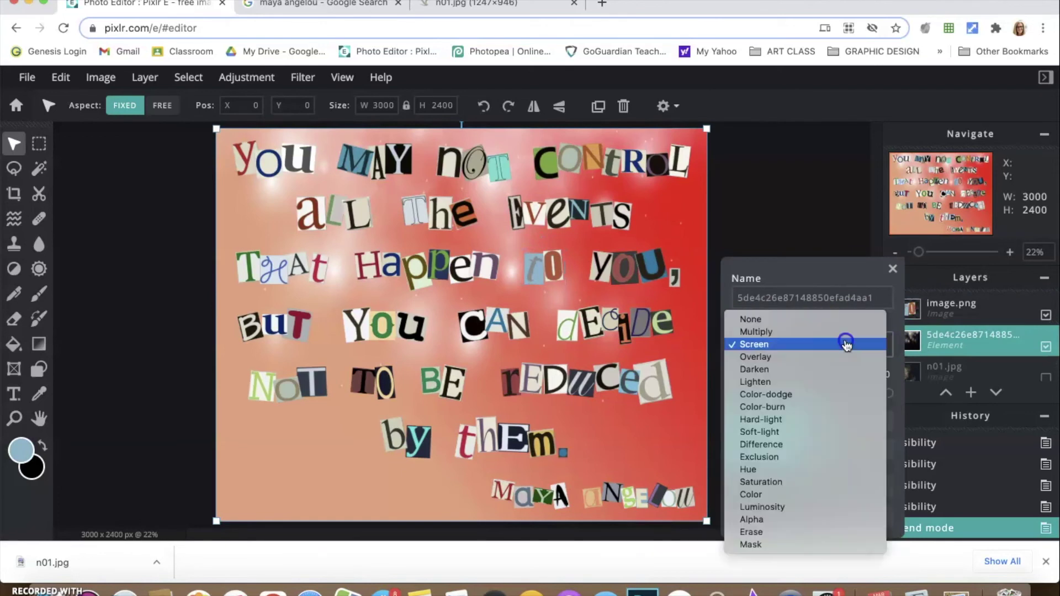
{"action": "left_click", "coordinate": [817, 346]}
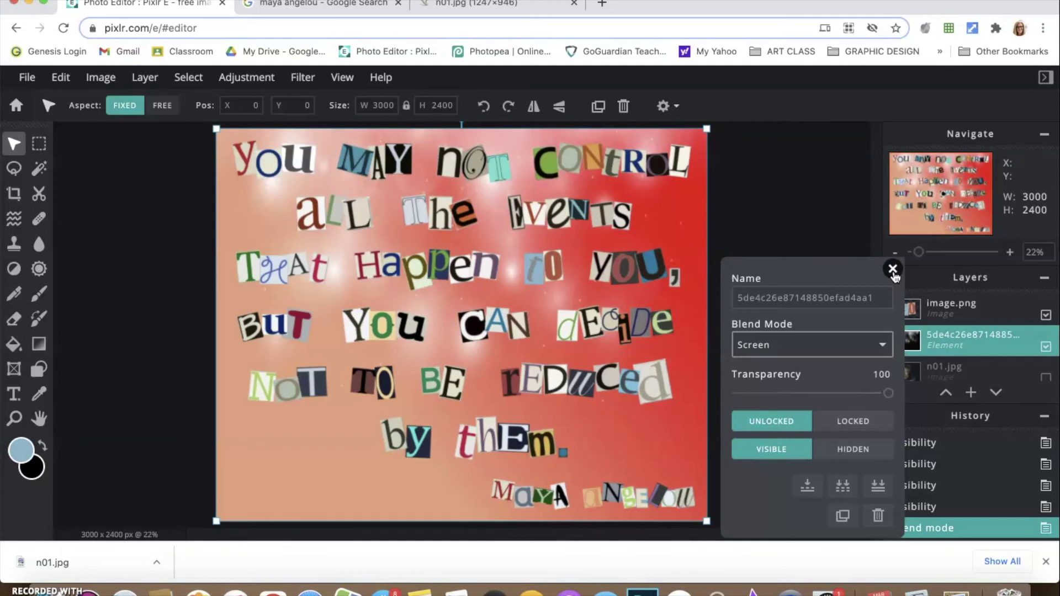
{"action": "left_click", "coordinate": [892, 270]}
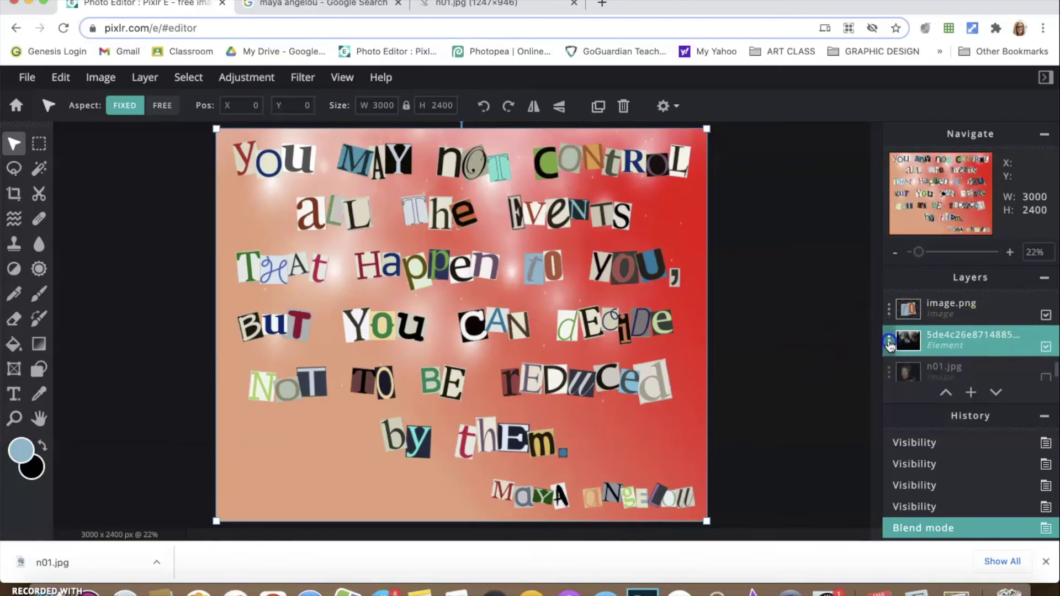
- Set the snow overlay layer's blend mode to None and close its settings
{"action": "left_click", "coordinate": [889, 344]}
{"action": "left_click", "coordinate": [880, 342]}
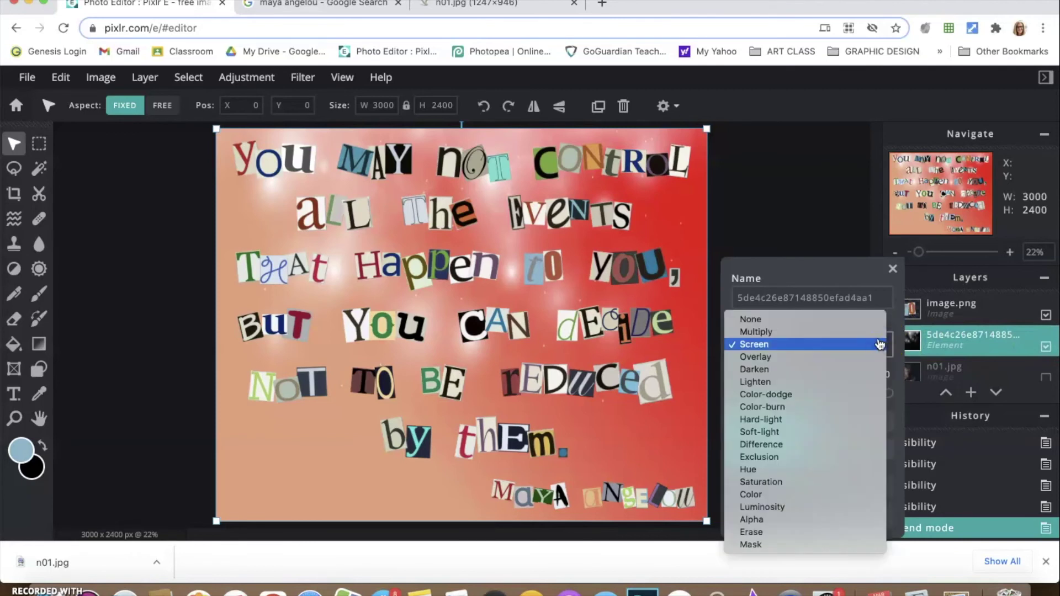
{"action": "left_click", "coordinate": [866, 319]}
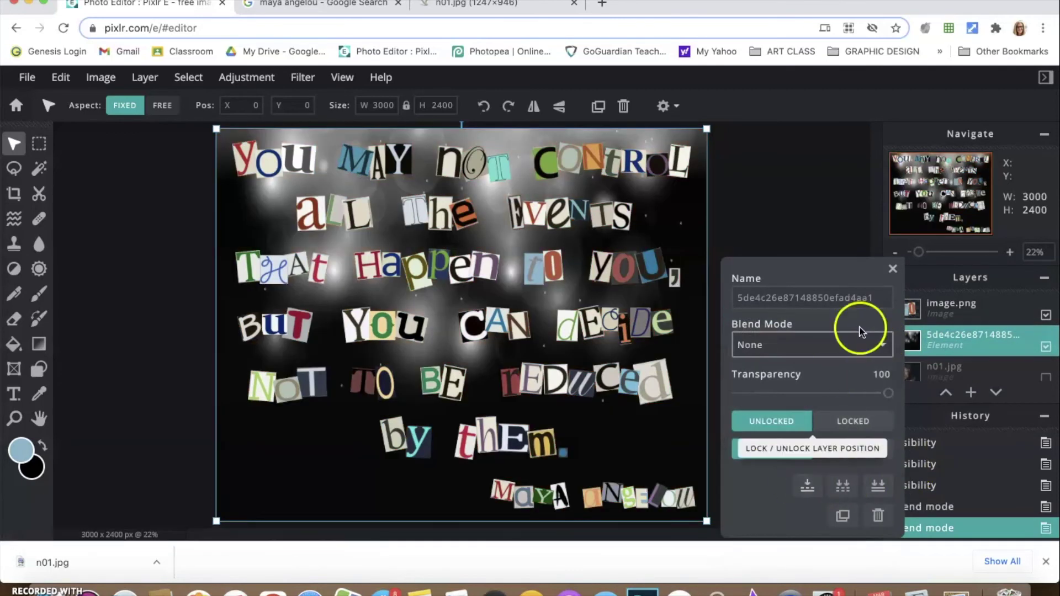
{"action": "left_click", "coordinate": [893, 269]}
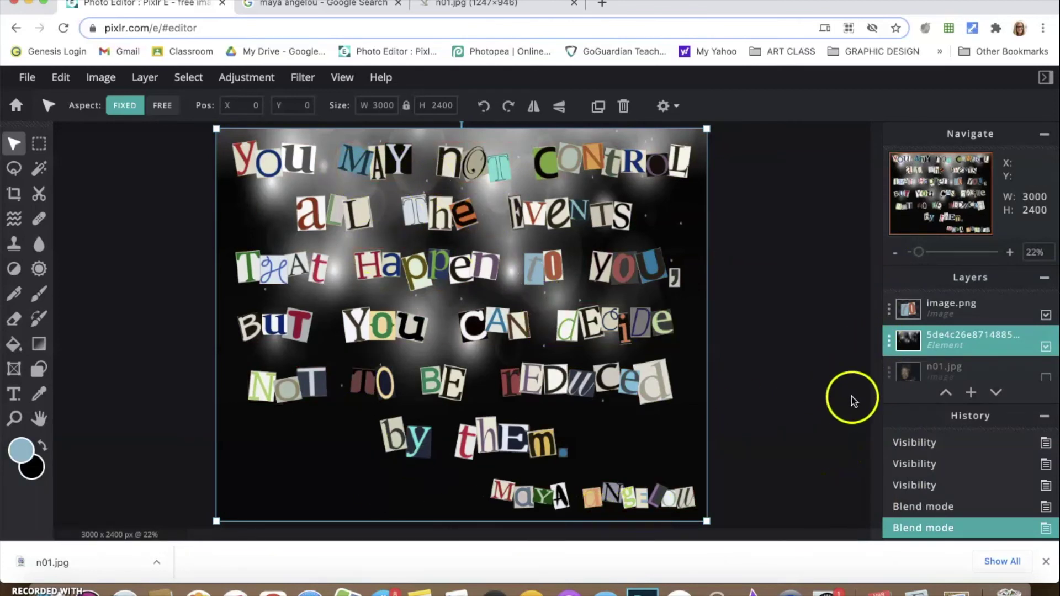
- Set the snow overlay layer's blend mode to Screen over the red gradient
{"action": "left_click", "coordinate": [891, 341]}
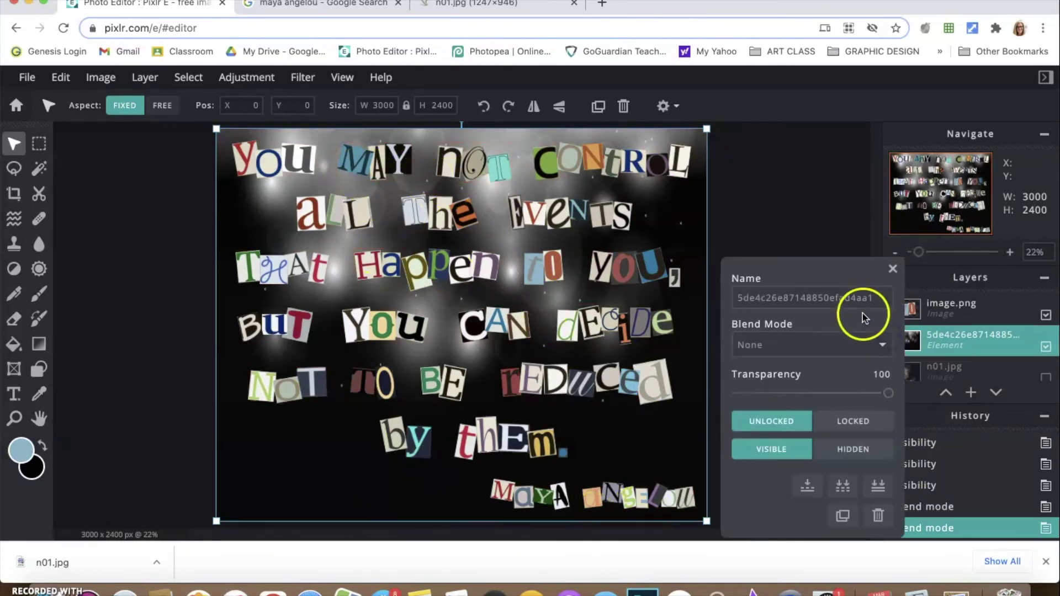
{"action": "left_click", "coordinate": [876, 344]}
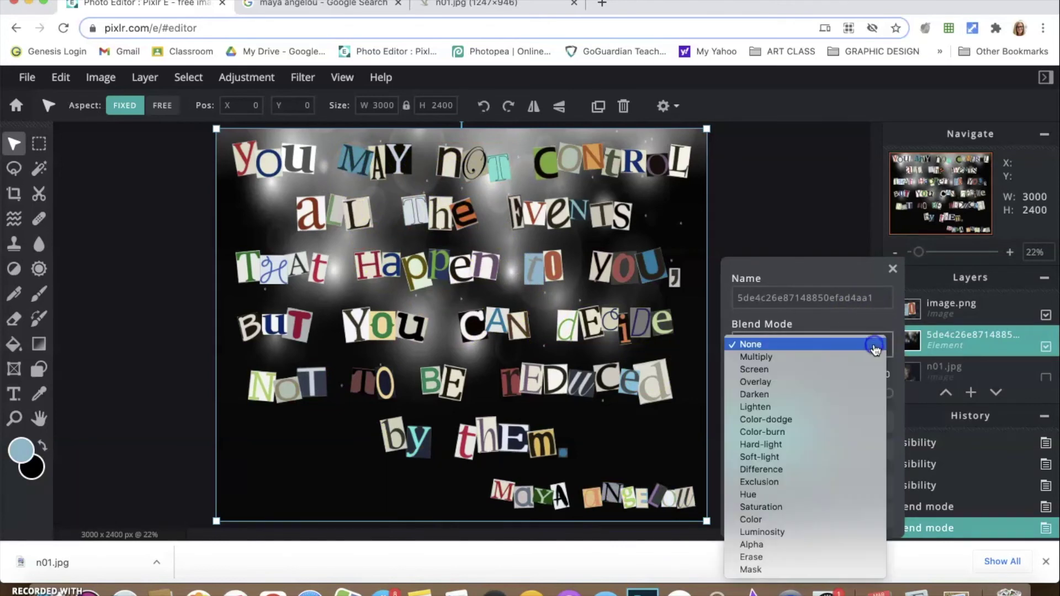
{"action": "left_click", "coordinate": [826, 362]}
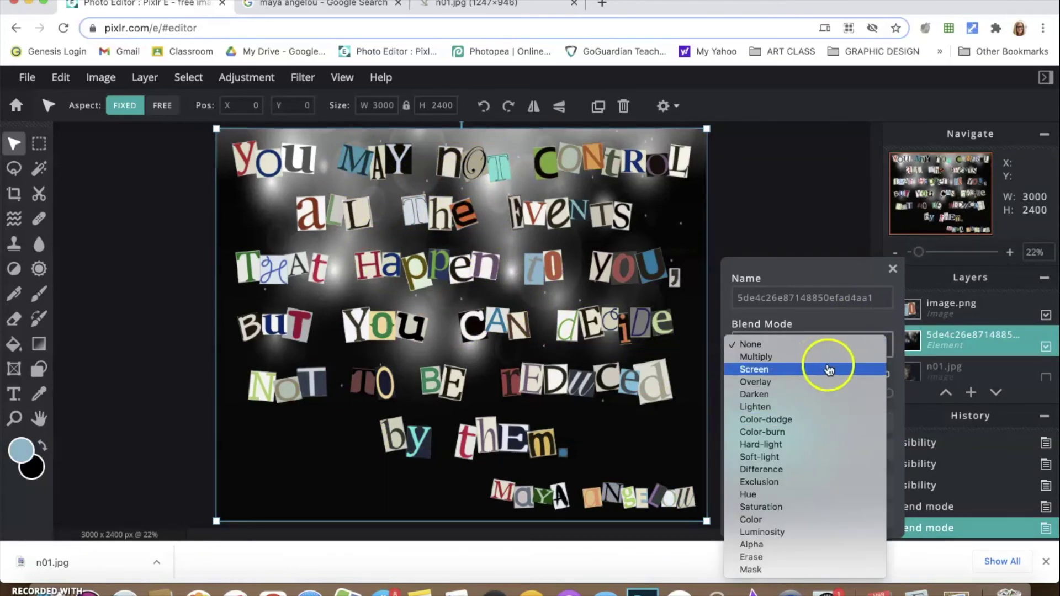
{"action": "left_click", "coordinate": [811, 369]}
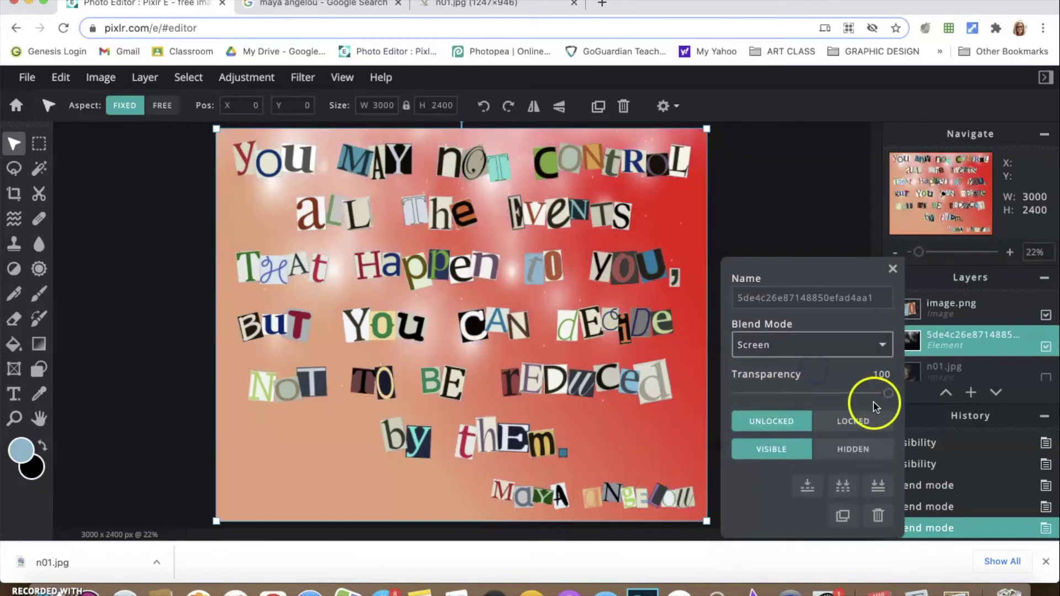
- Hide the snow overlay layer and stack the red gradient Layer 1 directly above the n01.jpg portrait, with the portrait switched to visible
{"action": "left_click", "coordinate": [893, 268]}
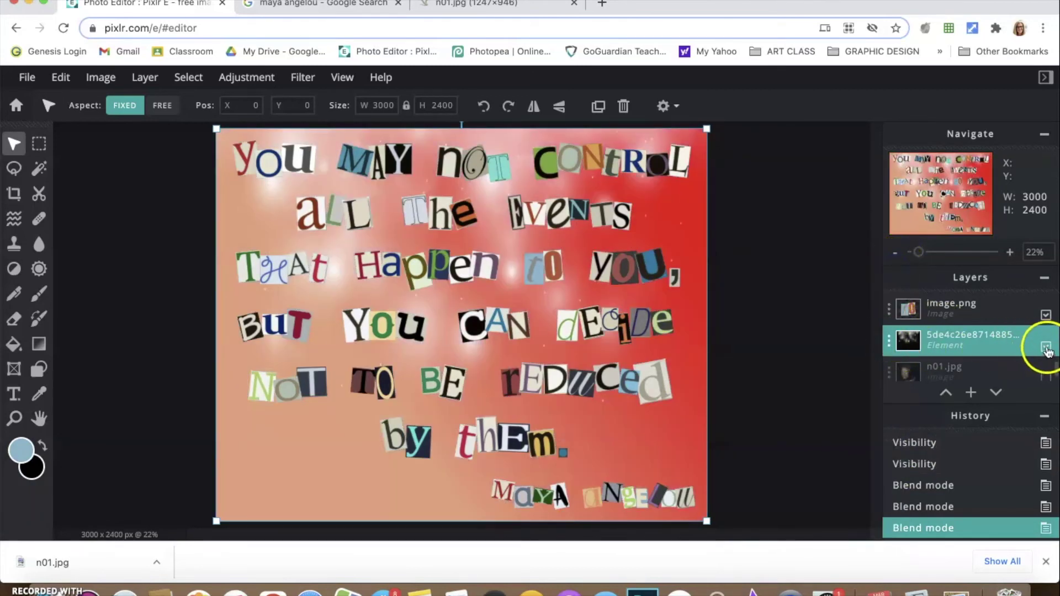
{"action": "left_click", "coordinate": [1045, 346]}
{"action": "scroll", "coordinate": [1005, 364], "scroll_direction": "down", "scroll_amount": 2}
{"action": "left_click_drag", "start_coordinate": [989, 362], "coordinate": [1018, 355]}
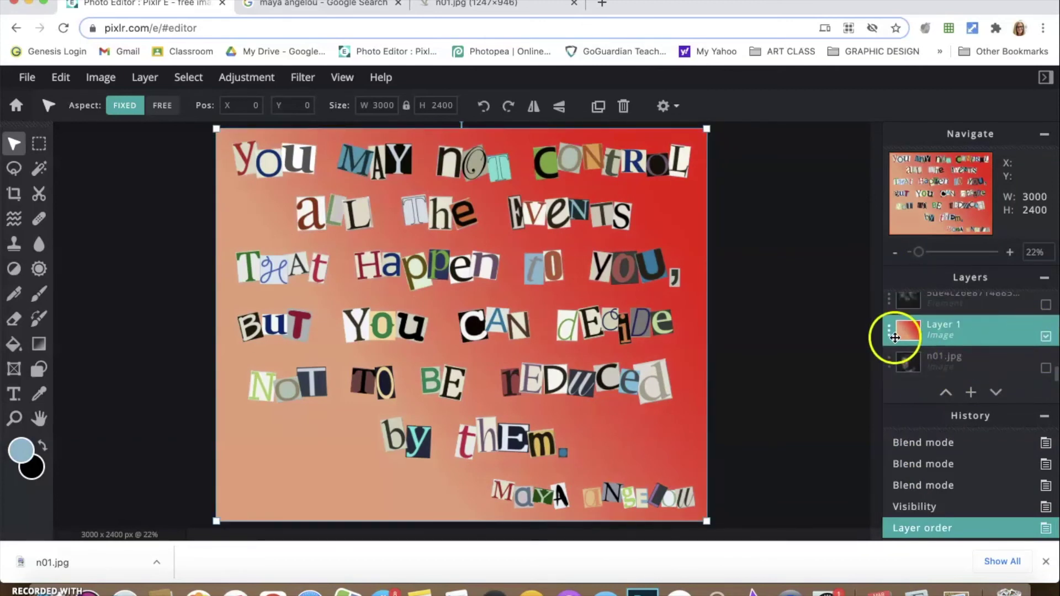
{"action": "left_click", "coordinate": [1045, 367]}
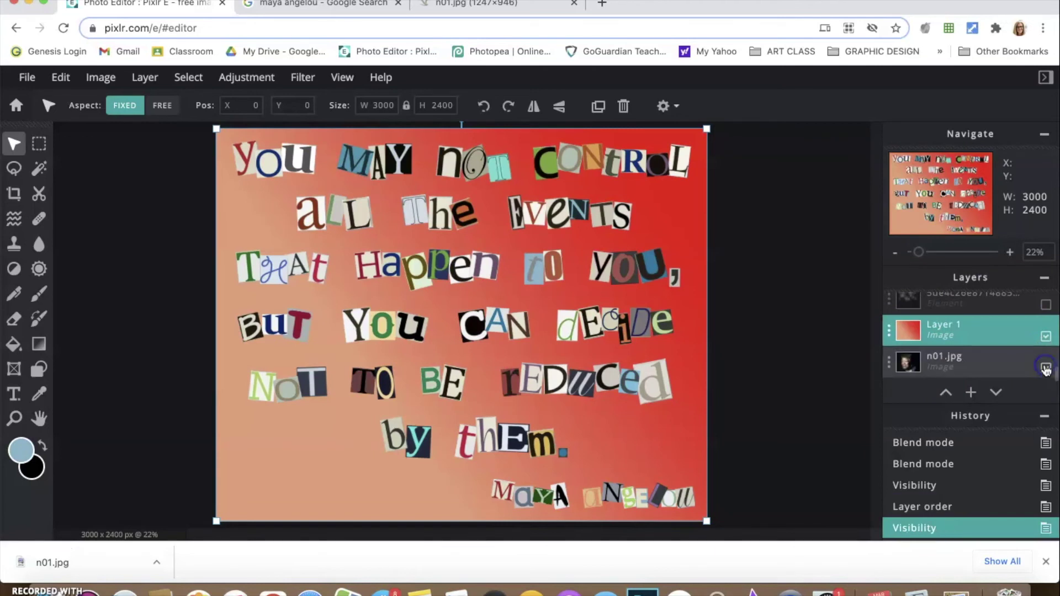
- Set the blend mode of the red gradient Layer 1 to Screen over the portrait and slightly lower its transparency value
{"action": "scroll", "coordinate": [973, 338], "scroll_direction": "up", "scroll_amount": 1}
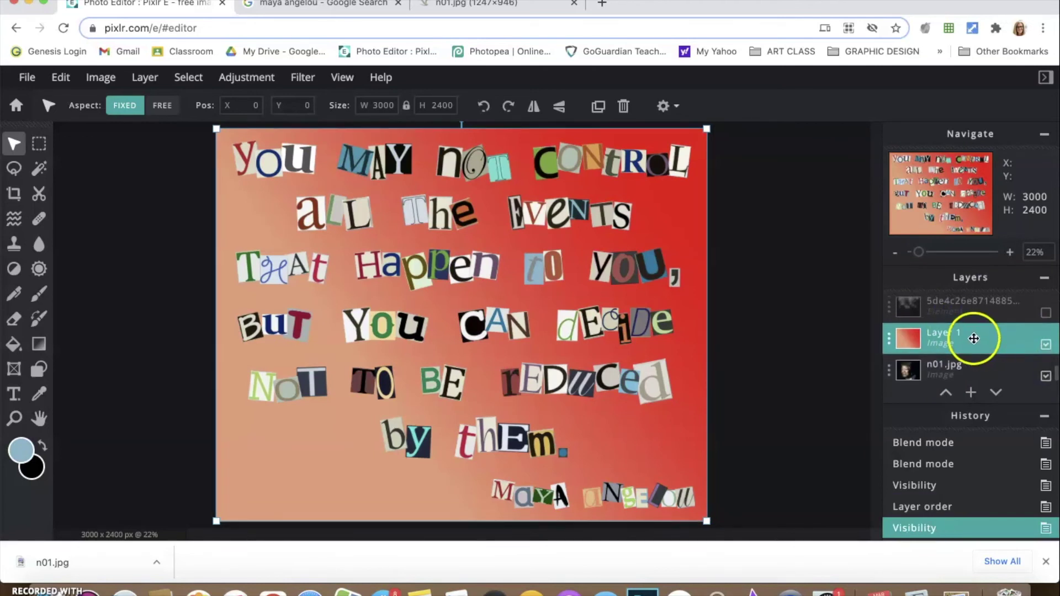
{"action": "left_click", "coordinate": [888, 340]}
{"action": "left_click", "coordinate": [833, 346]}
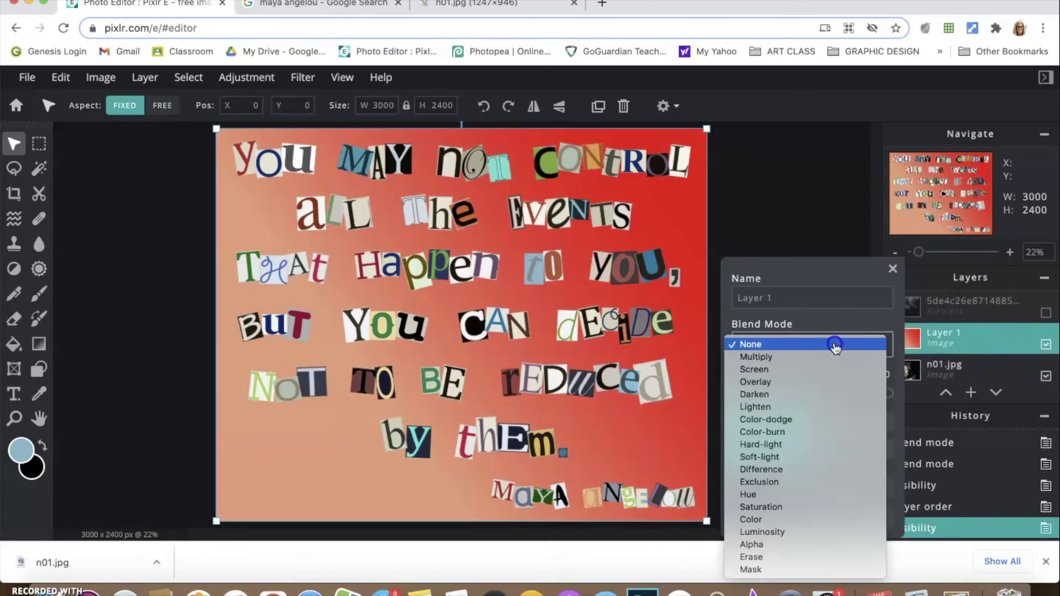
{"action": "left_click", "coordinate": [783, 369]}
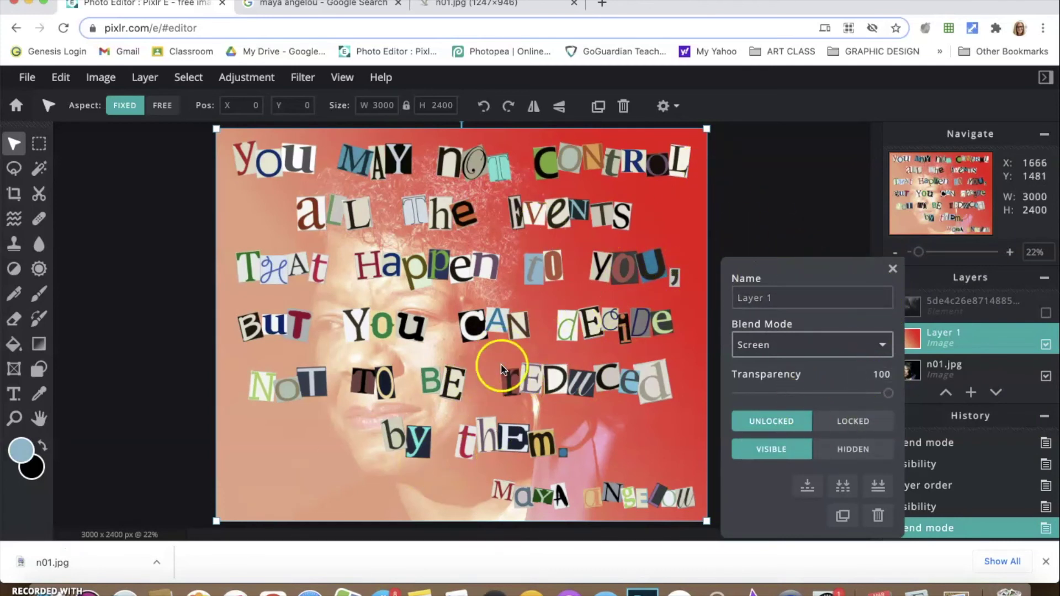
{"action": "left_click_drag", "start_coordinate": [888, 393], "coordinate": [857, 394]}
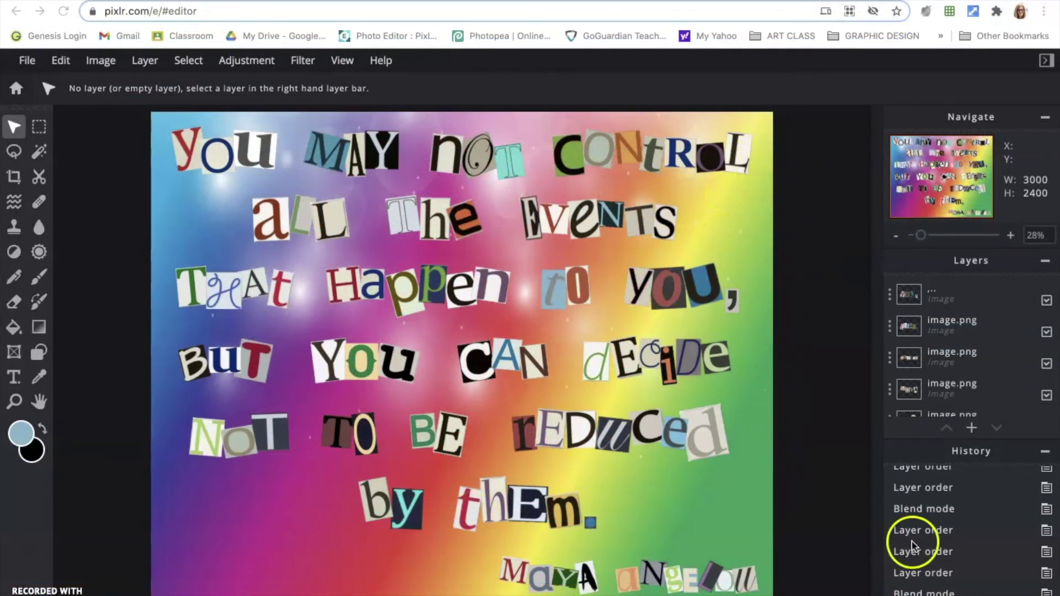
- Compare the rainbow background with the snow overlay layer hidden and shown, leaving the overlay visible
{"action": "scroll", "coordinate": [974, 380], "scroll_direction": "down", "scroll_amount": 3}
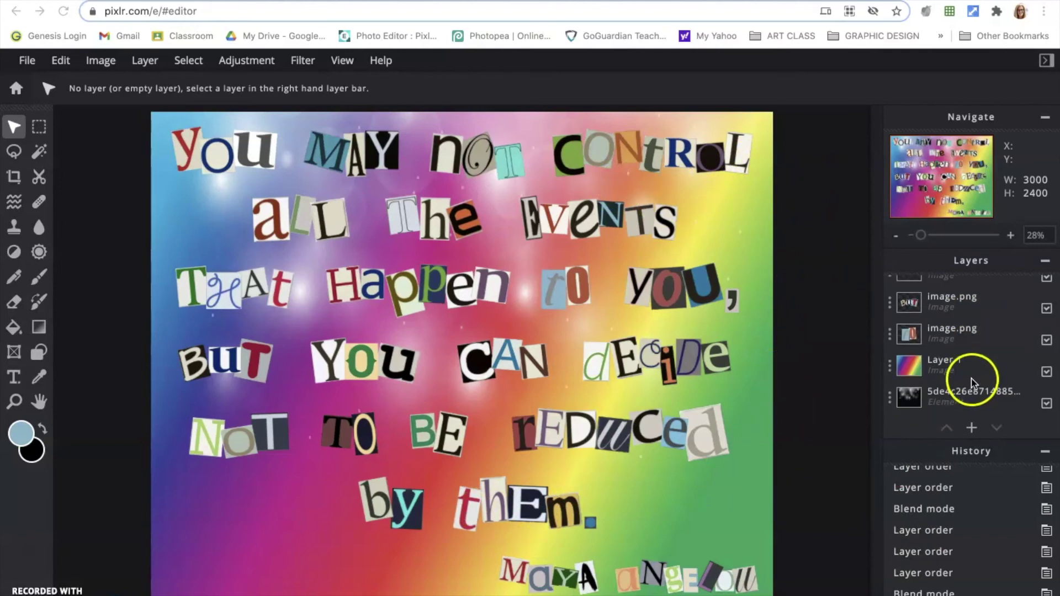
{"action": "left_click", "coordinate": [1047, 404]}
{"action": "left_click", "coordinate": [1046, 404]}
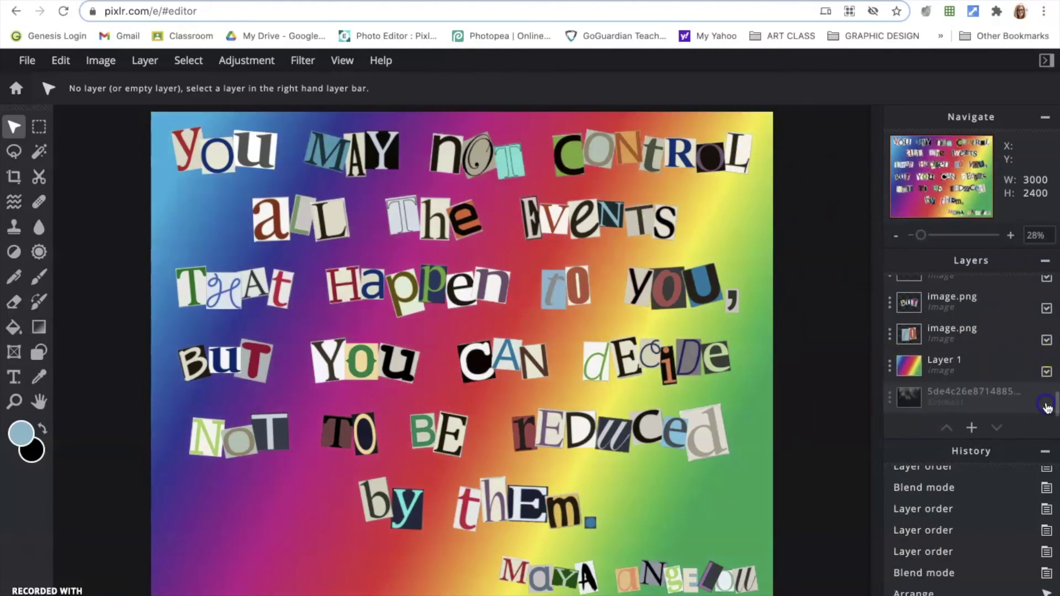
{"action": "left_click", "coordinate": [1046, 403]}
- Check the blend mode in the settings of the rainbow gradient Layer 1, and close them
{"action": "left_click_drag", "start_coordinate": [909, 367], "coordinate": [886, 369]}
{"action": "left_click", "coordinate": [885, 369]}
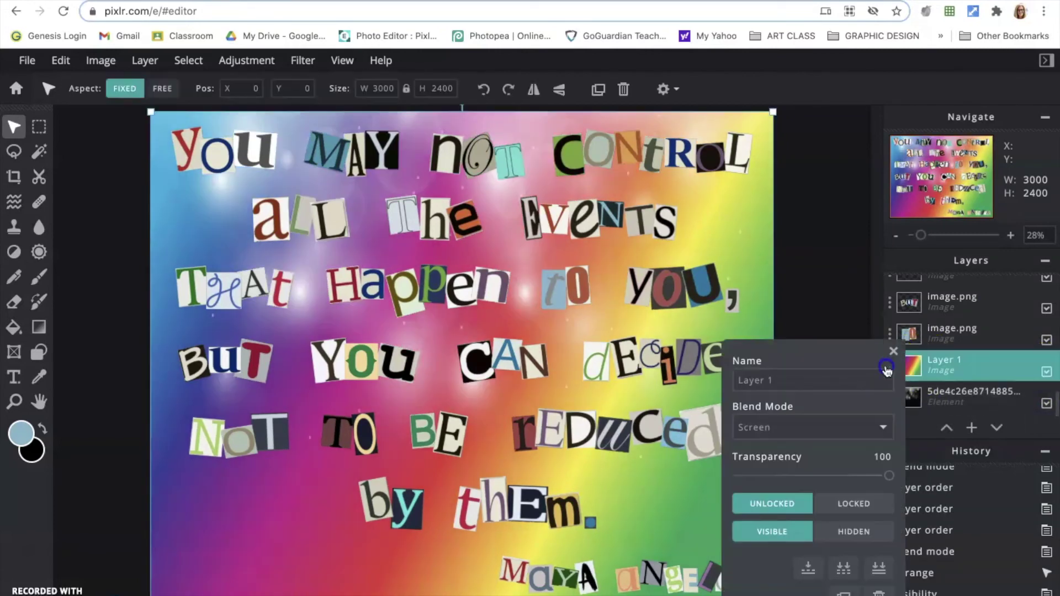
{"action": "left_click", "coordinate": [950, 369]}
{"action": "left_click", "coordinate": [894, 351]}
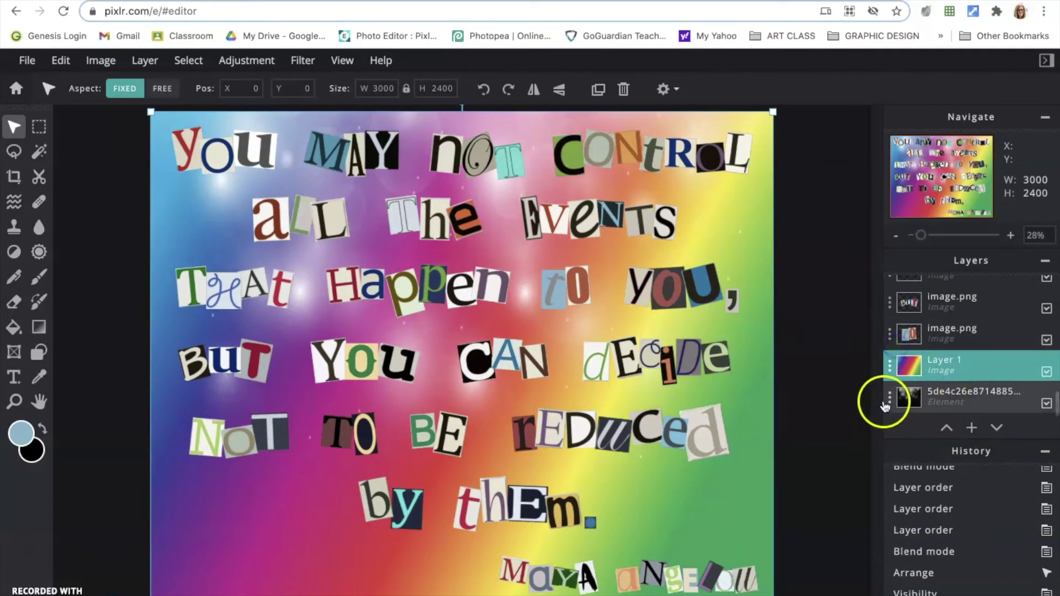
- Check the snow overlay layer's blend mode, and compare the design with the rainbow gradient Layer 1 hidden and shown
{"action": "left_click", "coordinate": [888, 399]}
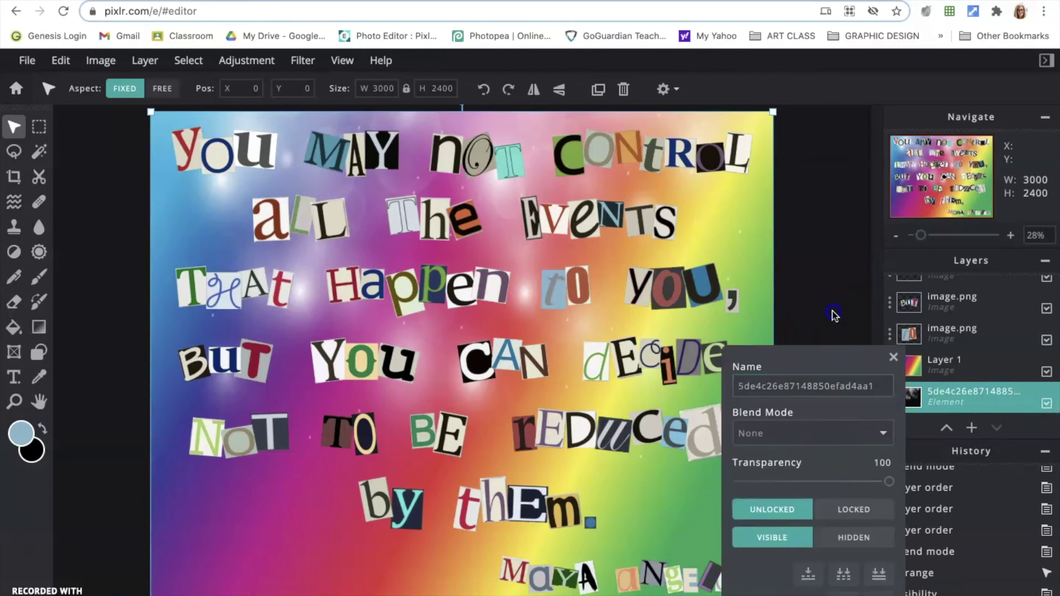
{"action": "left_click", "coordinate": [893, 357]}
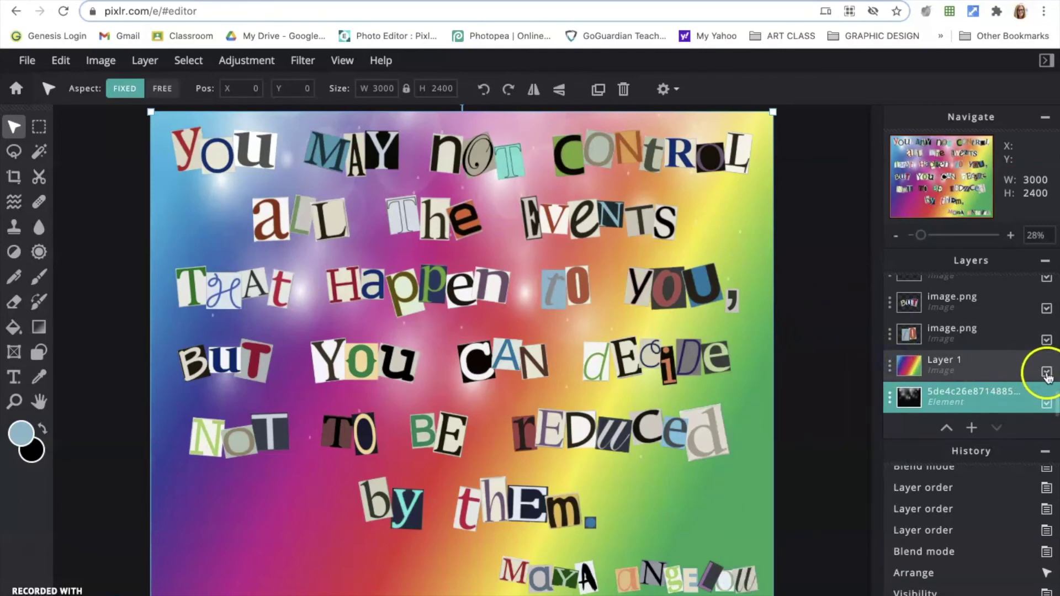
{"action": "left_click", "coordinate": [1047, 374]}
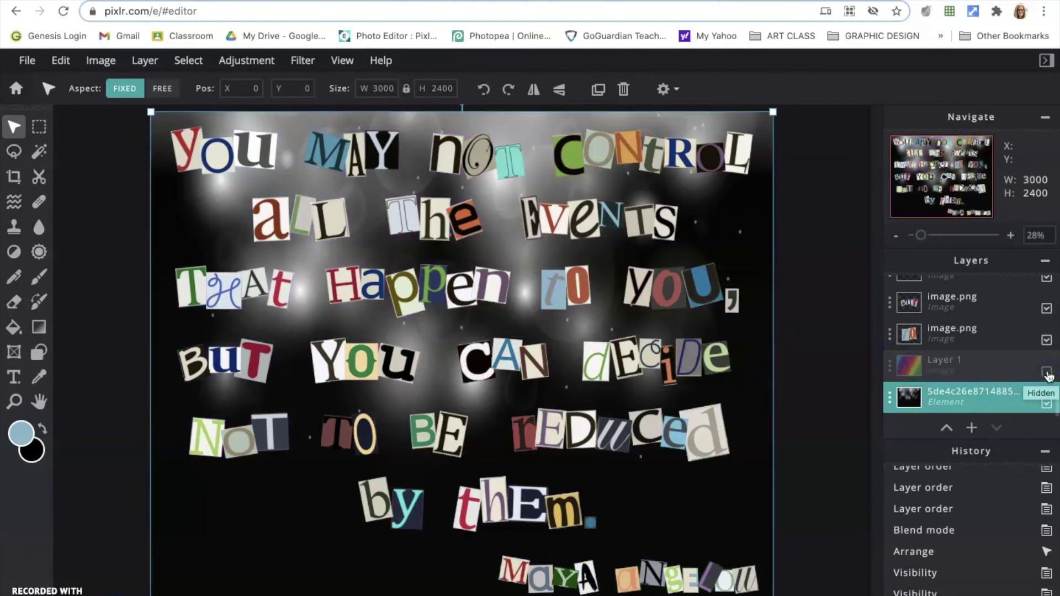
{"action": "left_click", "coordinate": [1048, 373]}
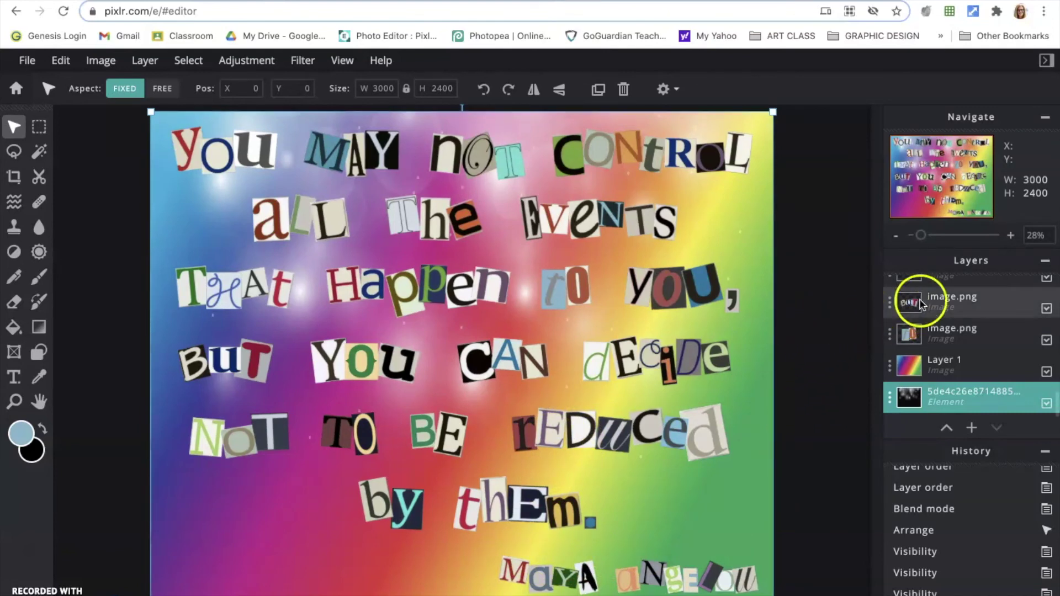
- Try a white outer glow on the word "reduced" with size 27 px, feather 100% and opacity 83%
{"action": "scroll", "coordinate": [1017, 334], "scroll_direction": "up", "scroll_amount": 5}
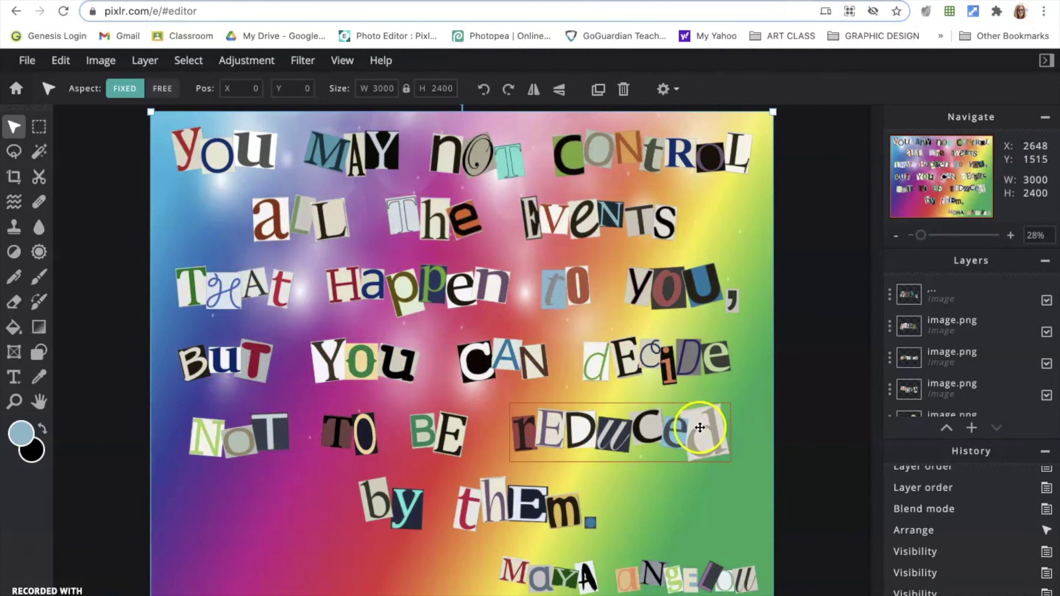
{"action": "left_click", "coordinate": [699, 428]}
{"action": "left_click_drag", "start_coordinate": [688, 428], "coordinate": [686, 427]}
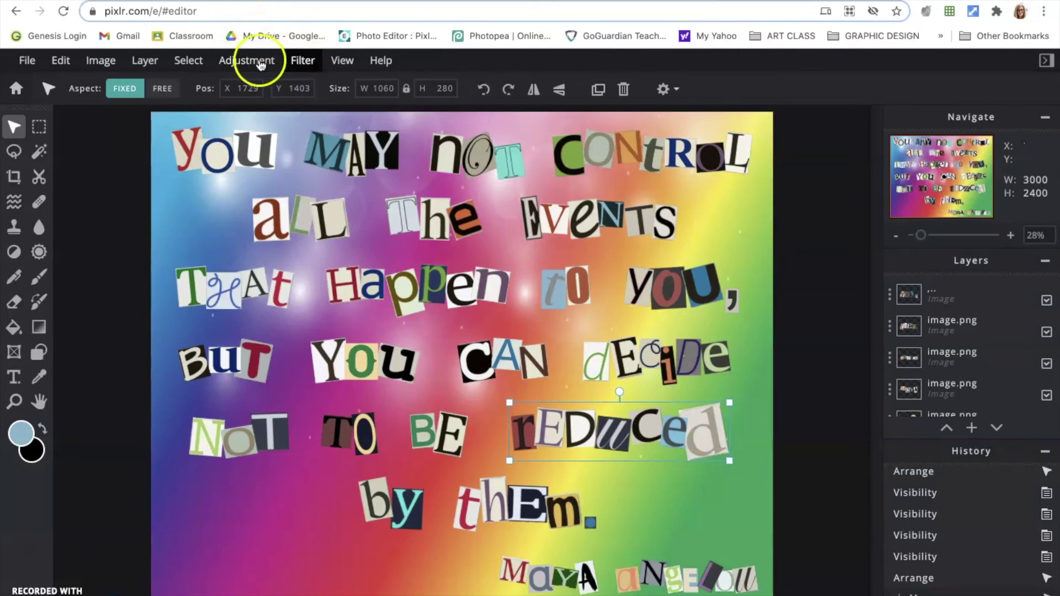
{"action": "left_click", "coordinate": [308, 65]}
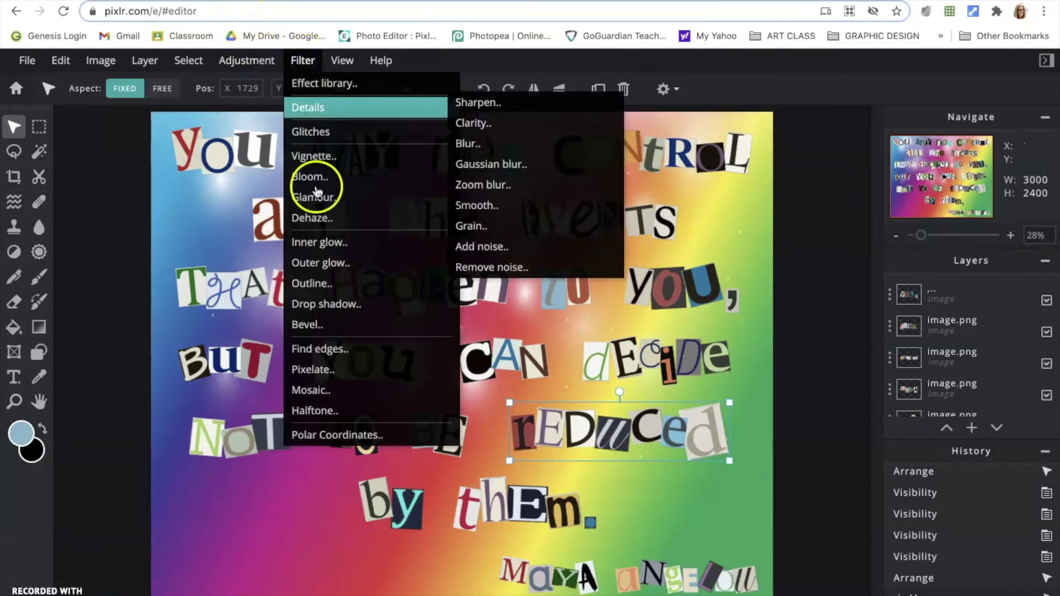
{"action": "left_click", "coordinate": [314, 263]}
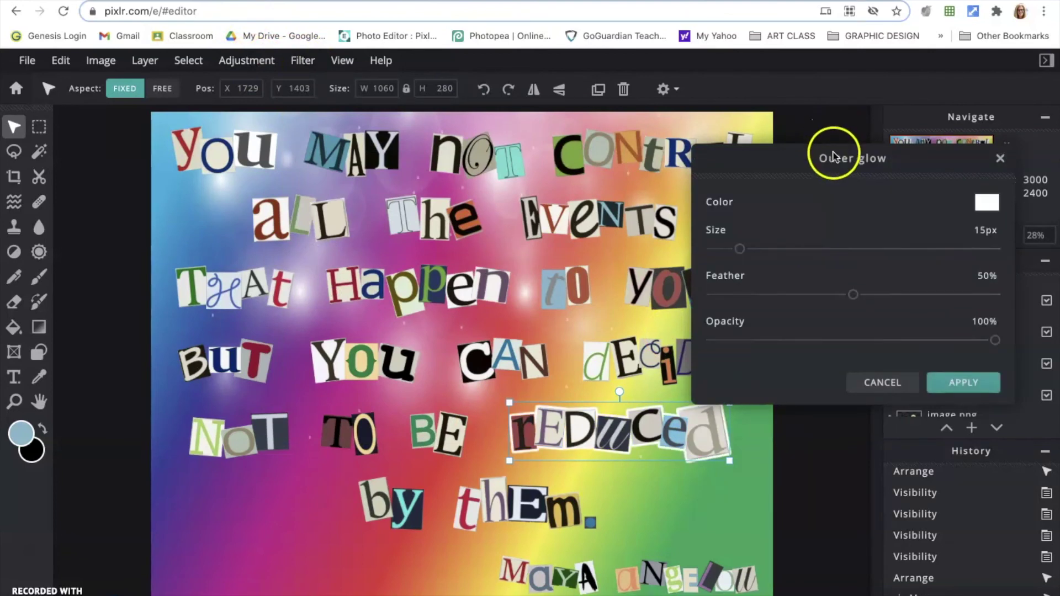
{"action": "left_click_drag", "start_coordinate": [833, 152], "coordinate": [822, 89]}
{"action": "left_click_drag", "start_coordinate": [729, 187], "coordinate": [753, 188]}
{"action": "left_click_drag", "start_coordinate": [842, 233], "coordinate": [985, 233]}
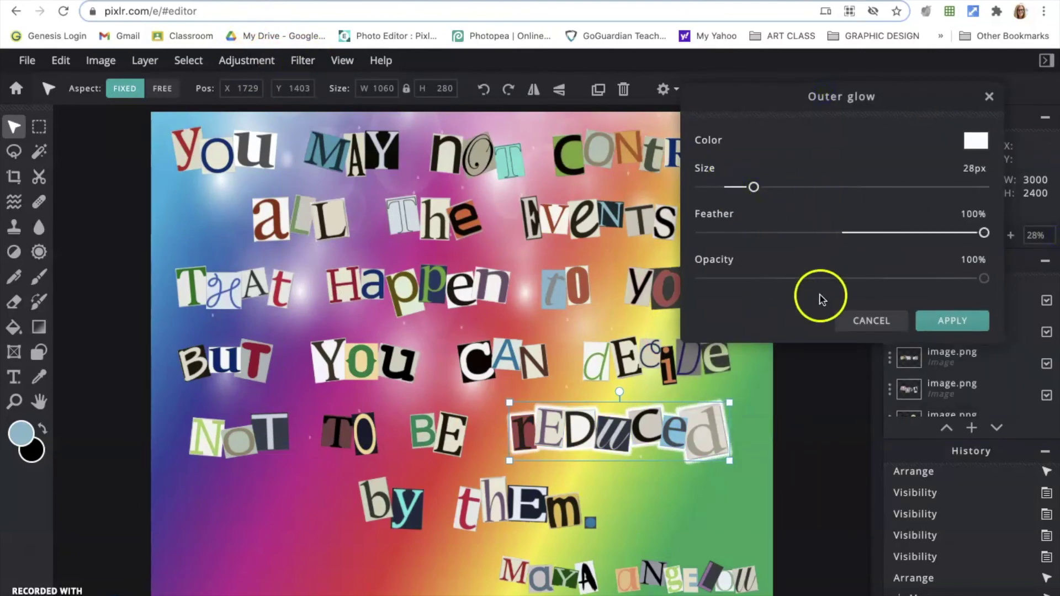
{"action": "left_click_drag", "start_coordinate": [976, 279], "coordinate": [937, 278]}
{"action": "mouse_move", "coordinate": [751, 187]}
{"action": "left_mouse_down"}
{"action": "mouse_move", "coordinate": [768, 186]}
{"action": "mouse_move", "coordinate": [754, 190]}
{"action": "left_mouse_up"}
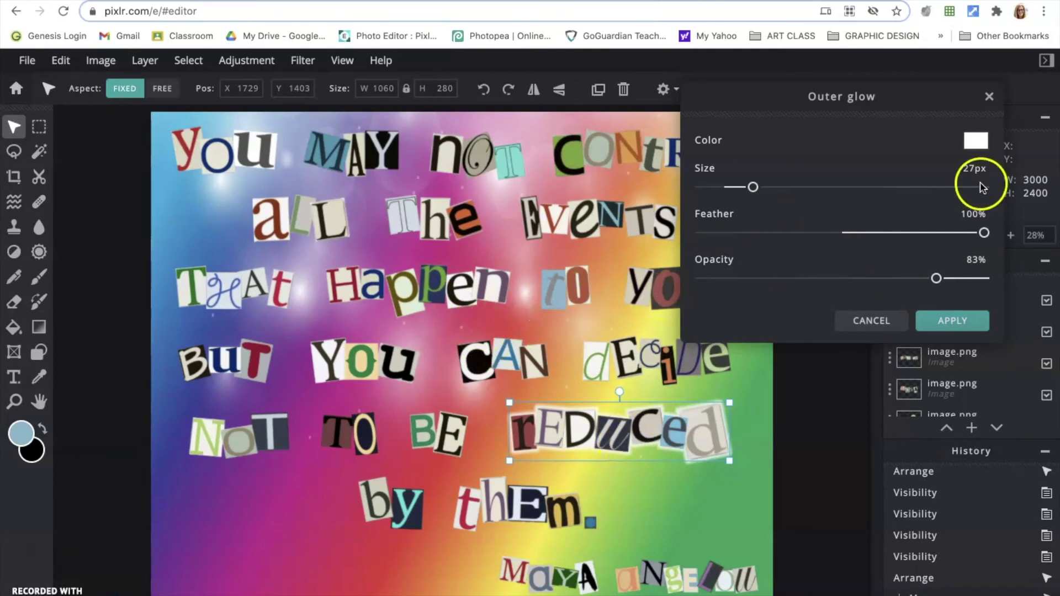
{"action": "left_click", "coordinate": [897, 322]}
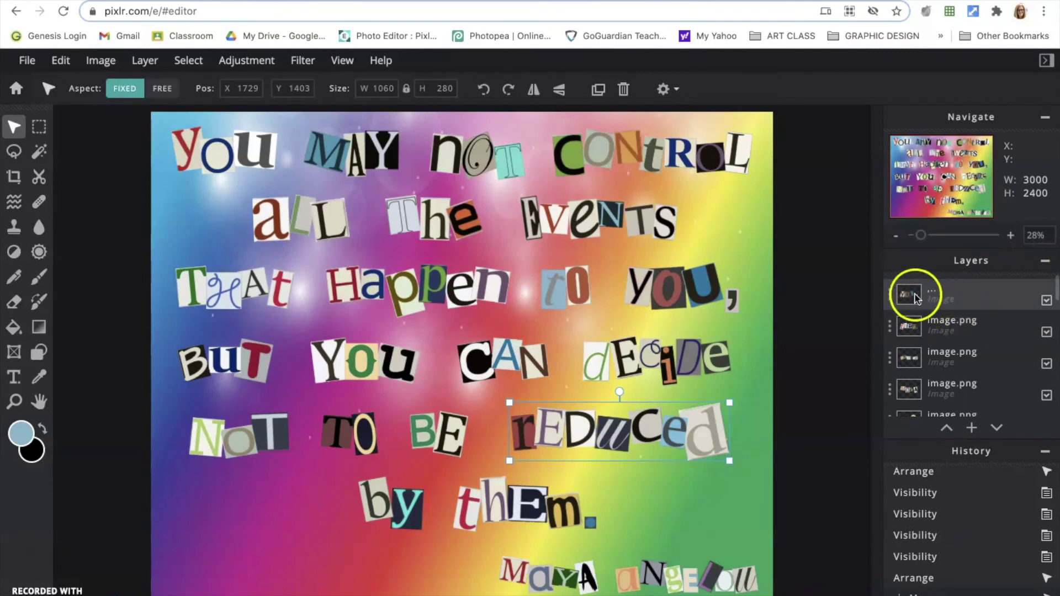
- Merge the top layer, holding the word "you,", down into the layer beneath it
{"action": "left_click", "coordinate": [983, 293]}
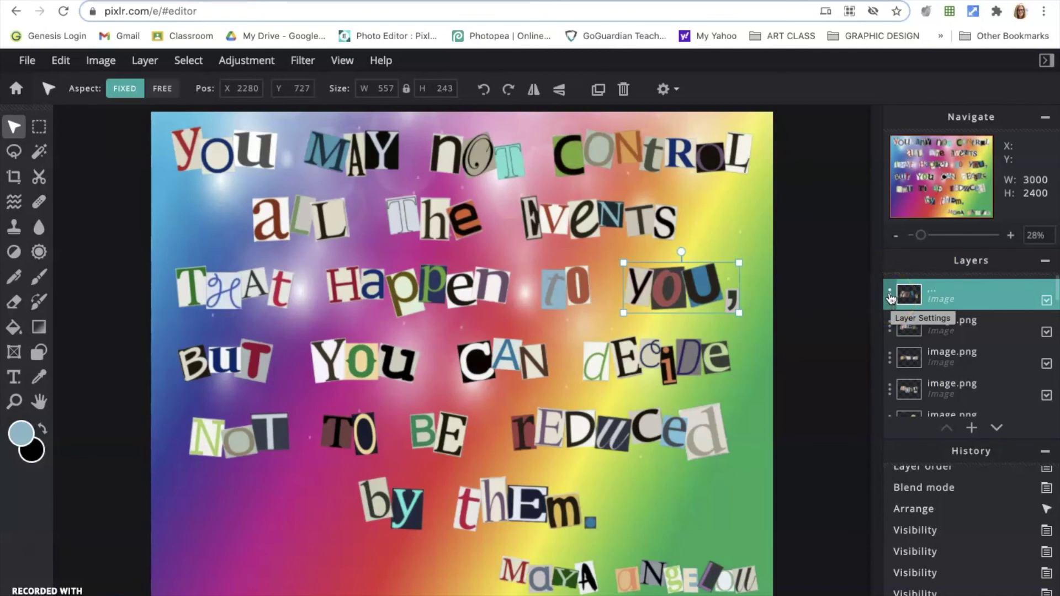
{"action": "left_click", "coordinate": [972, 299]}
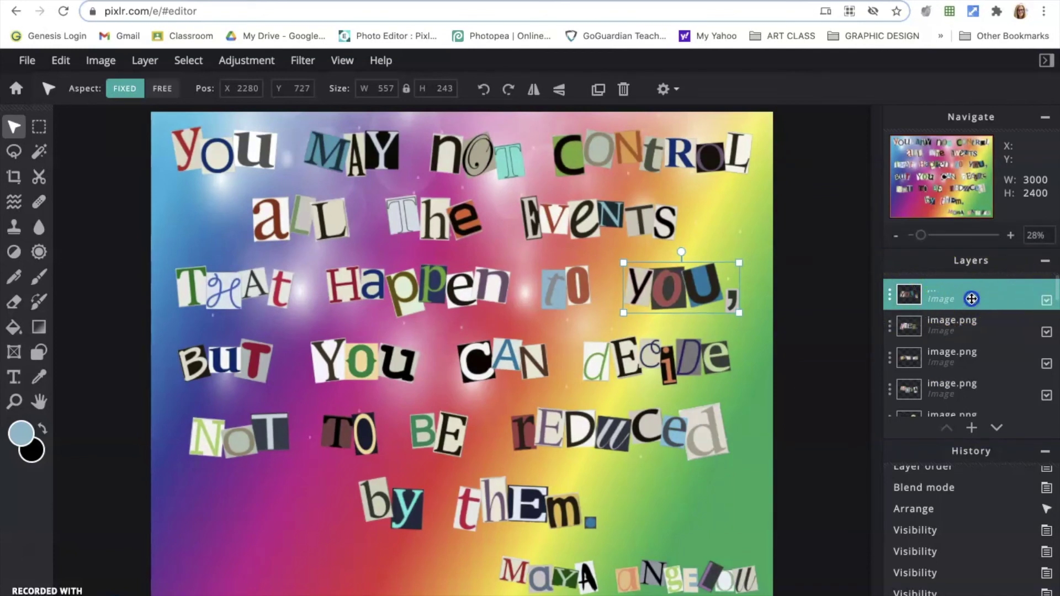
{"action": "left_click", "coordinate": [890, 299]}
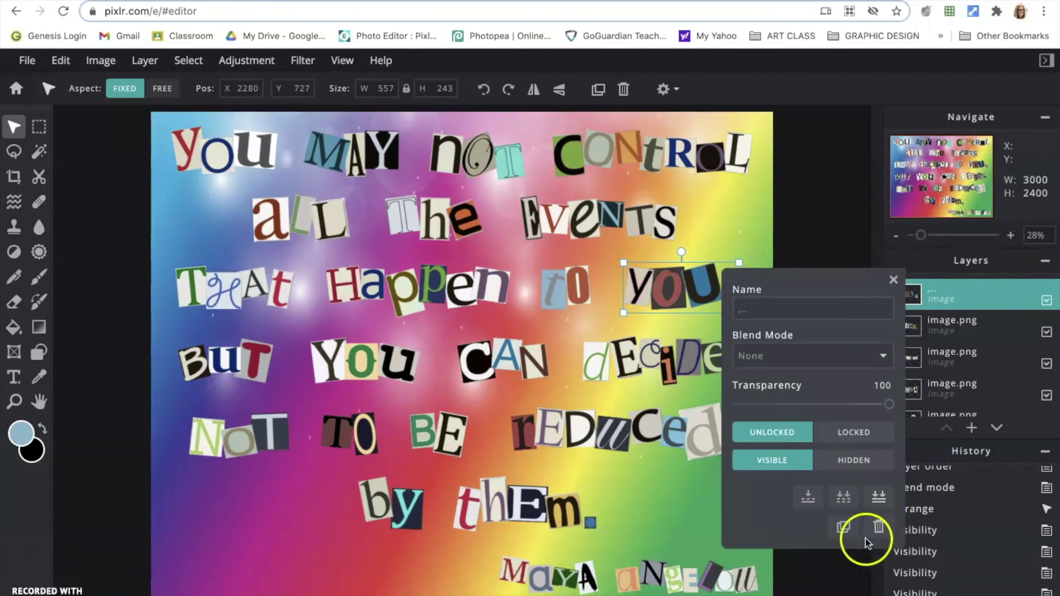
{"action": "left_click", "coordinate": [807, 499]}
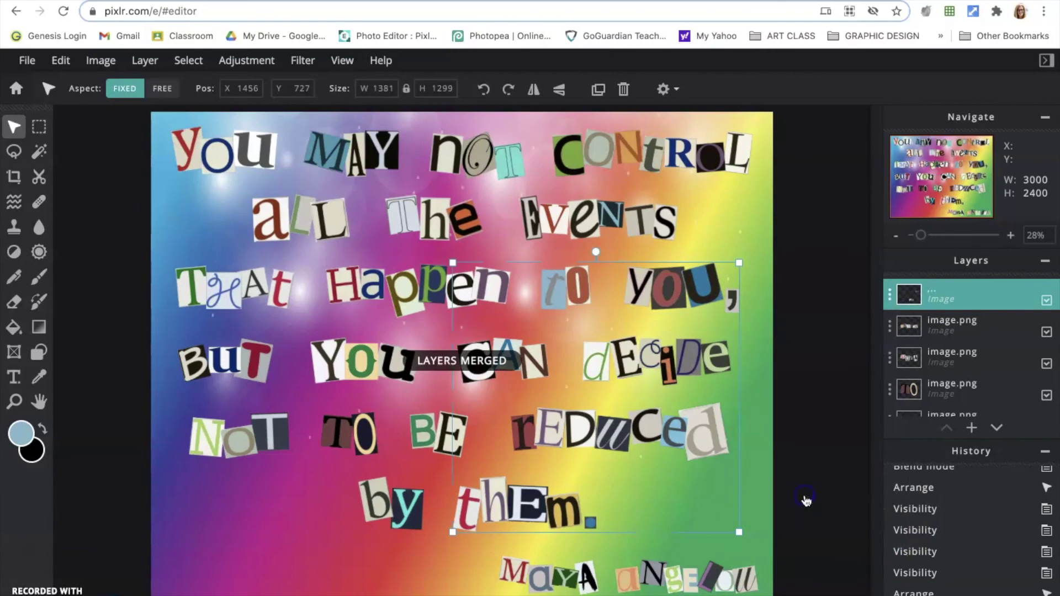
- Merge the remaining word cutouts down into one quote layer above the rainbow Layer 1, and shift it slightly to X 82, Y 69
{"action": "left_click", "coordinate": [100, 62]}
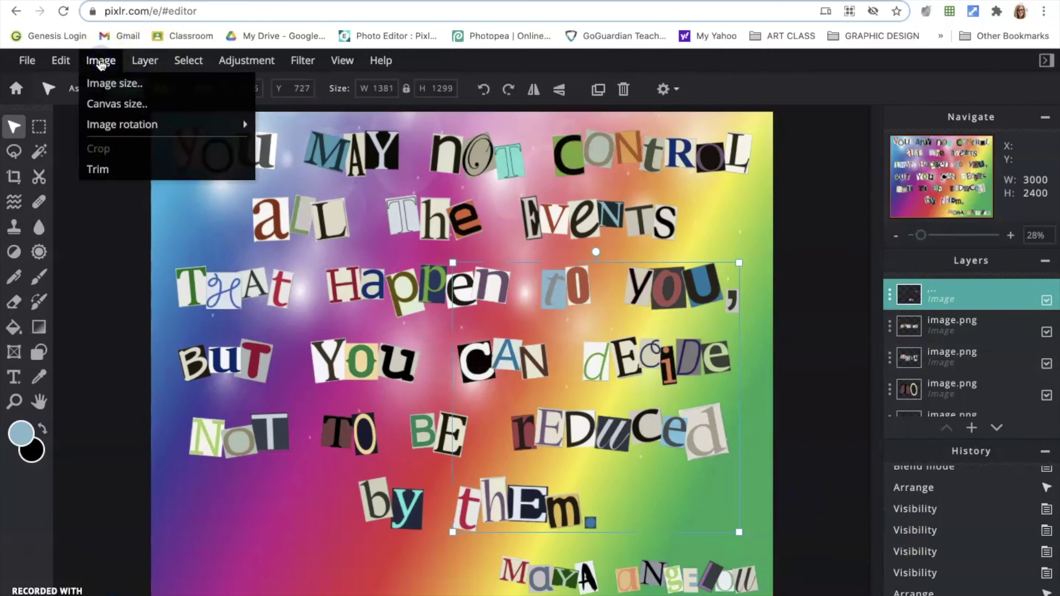
{"action": "left_click", "coordinate": [138, 62]}
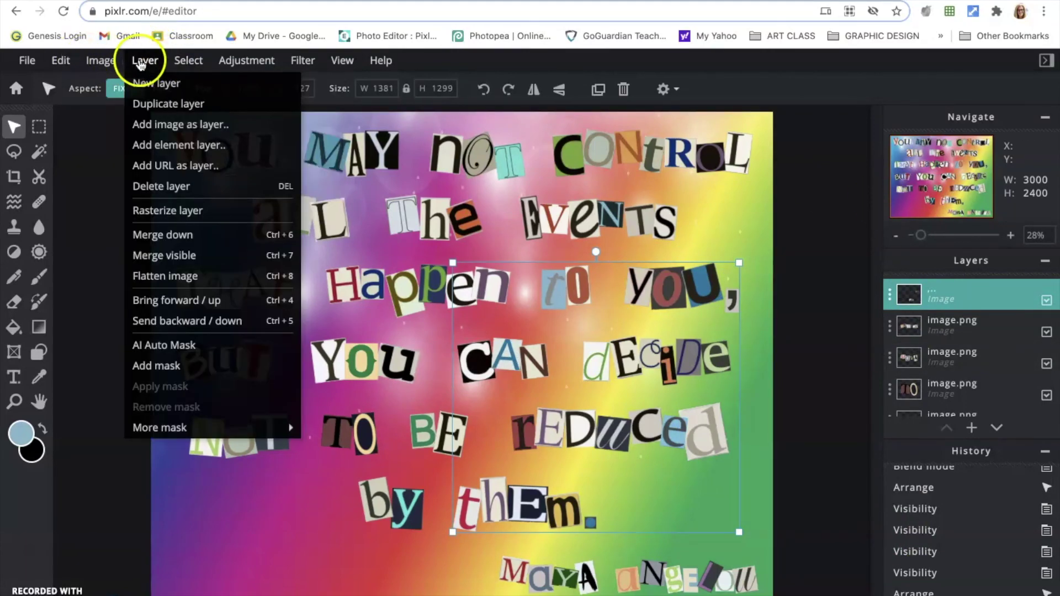
{"action": "left_click", "coordinate": [251, 243]}
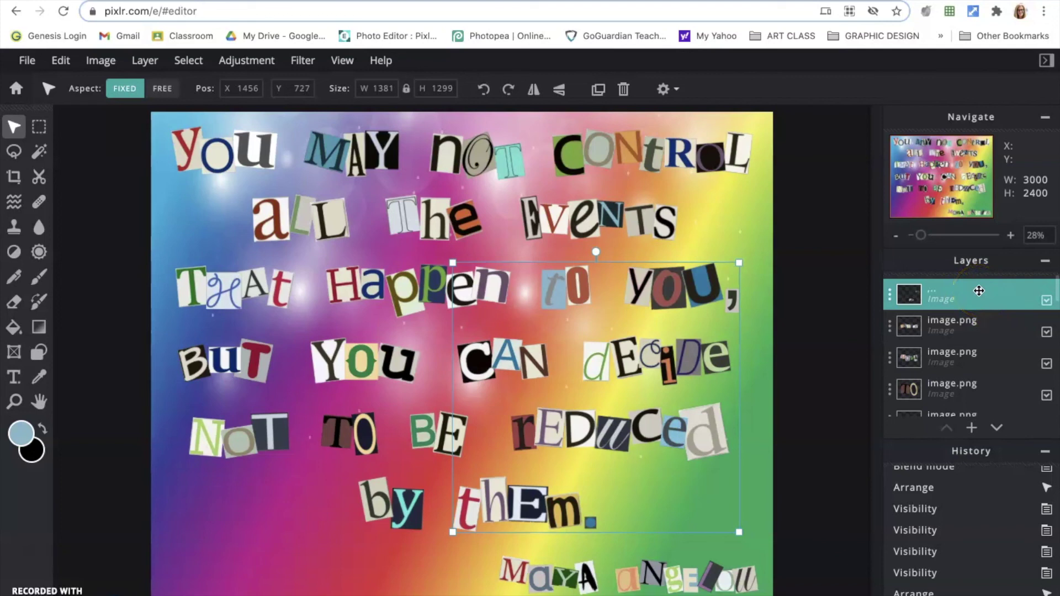
{"action": "key", "text": "super+e"}
{"action": "key", "text": "super+e"}
{"action": "key", "text": "super+e"}
{"action": "key", "text": "super+e"}
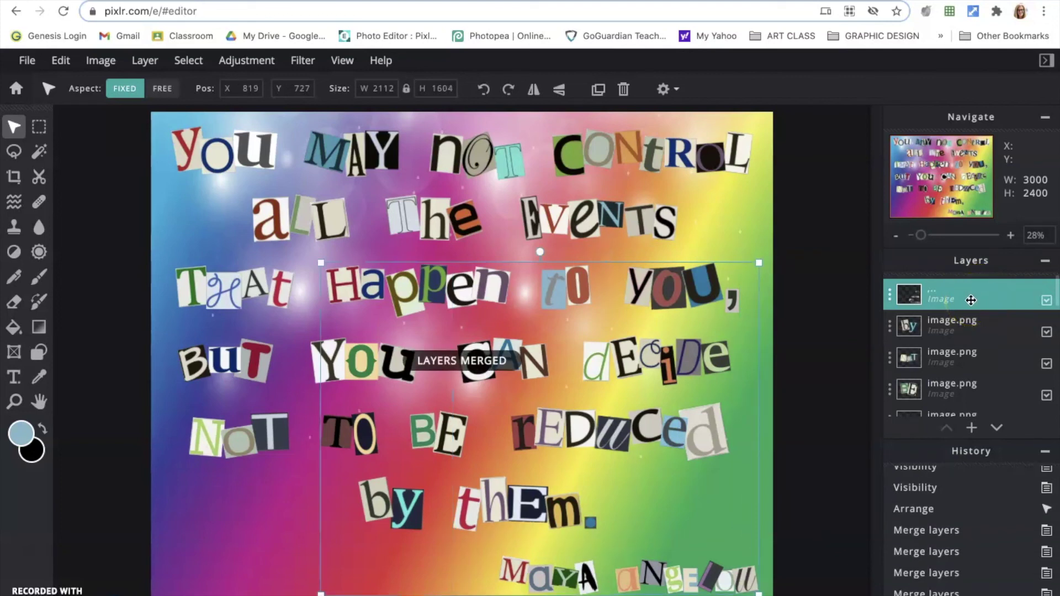
{"action": "key", "text": "super+e"}
{"action": "key", "text": "super+e"}
{"action": "key", "text": "super+e"}
{"action": "key", "text": "super+e"}
{"action": "key", "text": "super+e"}
{"action": "key", "text": "super+e"}
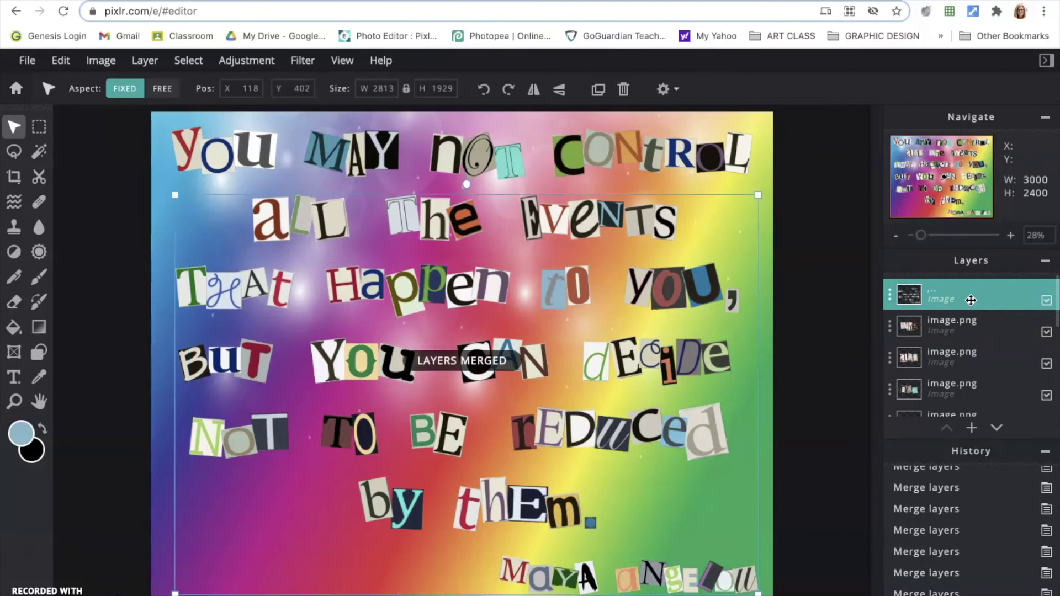
{"action": "key", "text": "super+e"}
{"action": "key", "text": "super+e"}
{"action": "key", "text": "super+e"}
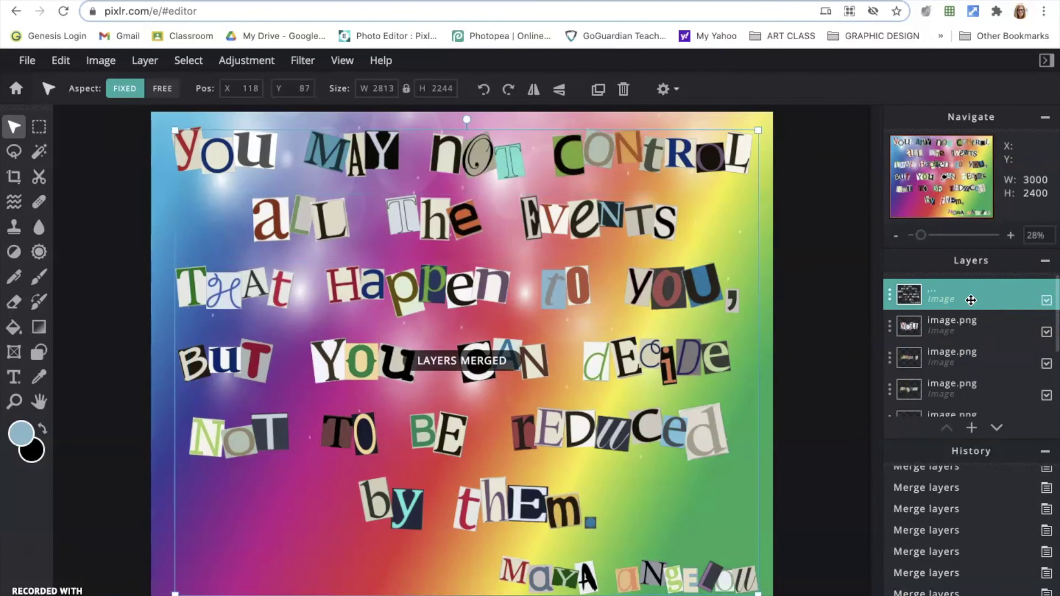
{"action": "key", "text": "super+e"}
{"action": "key", "text": "super+e"}
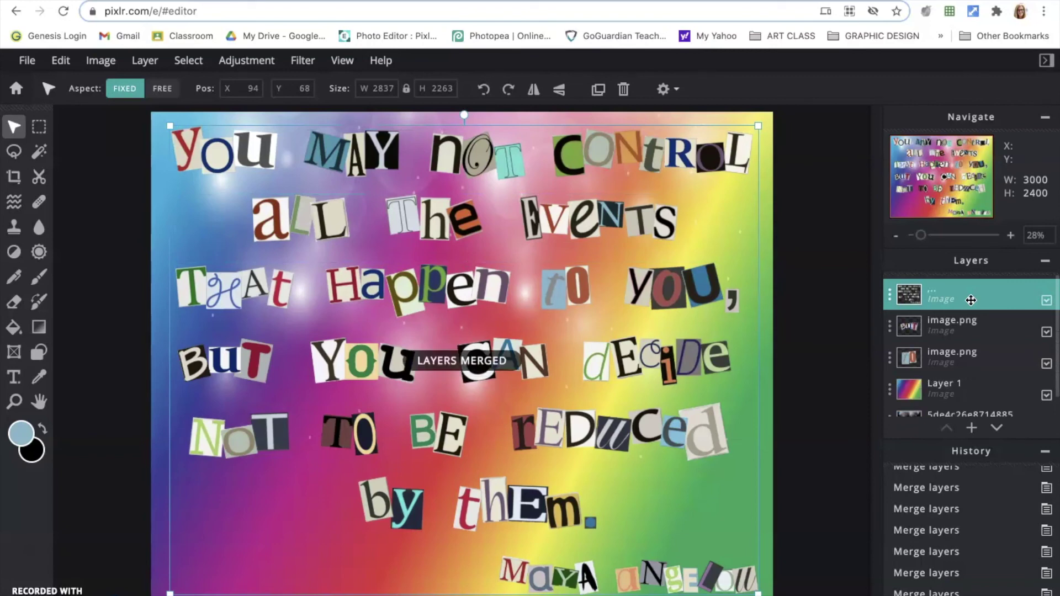
{"action": "key", "text": "super+e"}
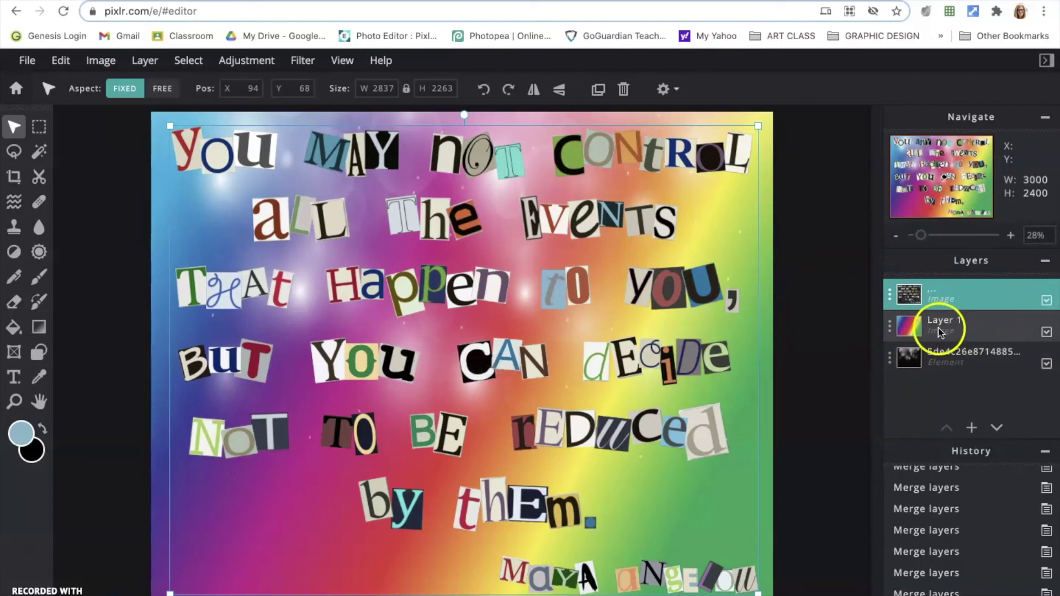
{"action": "mouse_move", "coordinate": [495, 284]}
{"action": "left_mouse_down"}
{"action": "mouse_move", "coordinate": [471, 284]}
{"action": "mouse_move", "coordinate": [500, 277]}
{"action": "mouse_move", "coordinate": [485, 284]}
{"action": "left_mouse_up"}
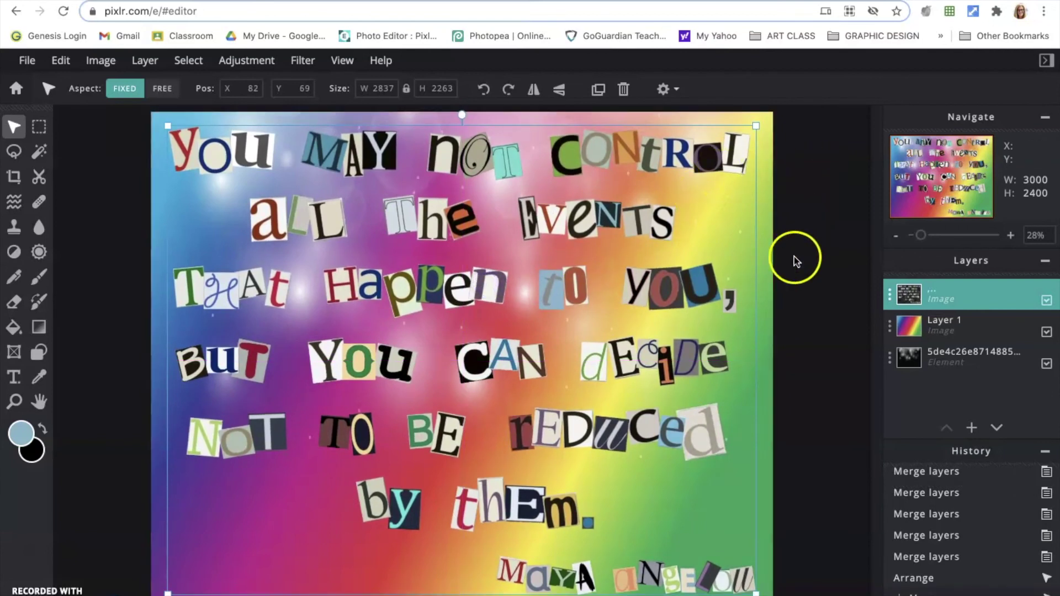
- Try a black outline of size 2 at 100% opacity on the merged quote layer, and undo it
{"action": "left_click", "coordinate": [303, 62]}
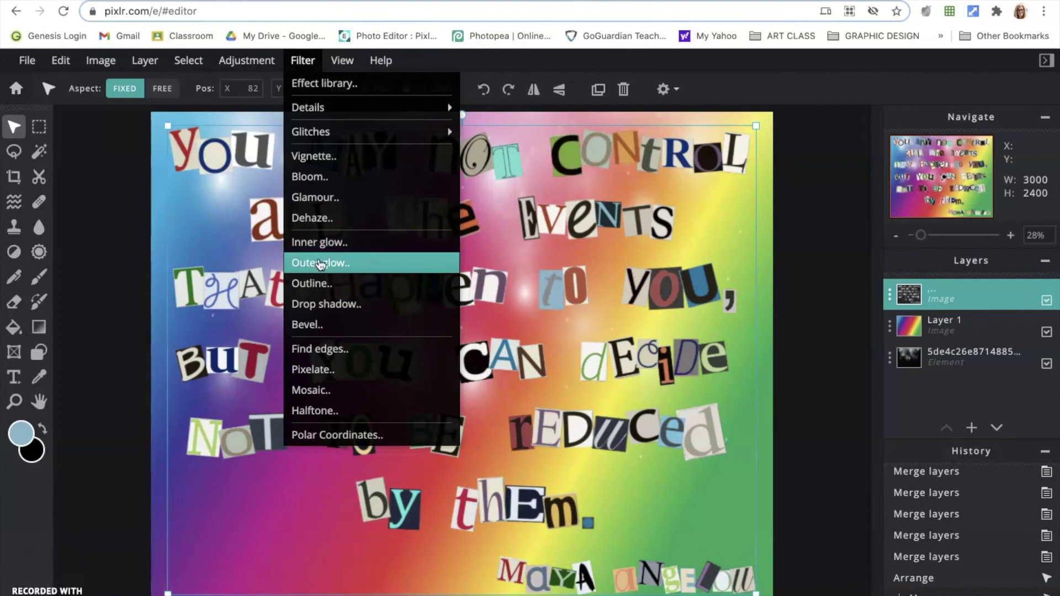
{"action": "left_click", "coordinate": [317, 282]}
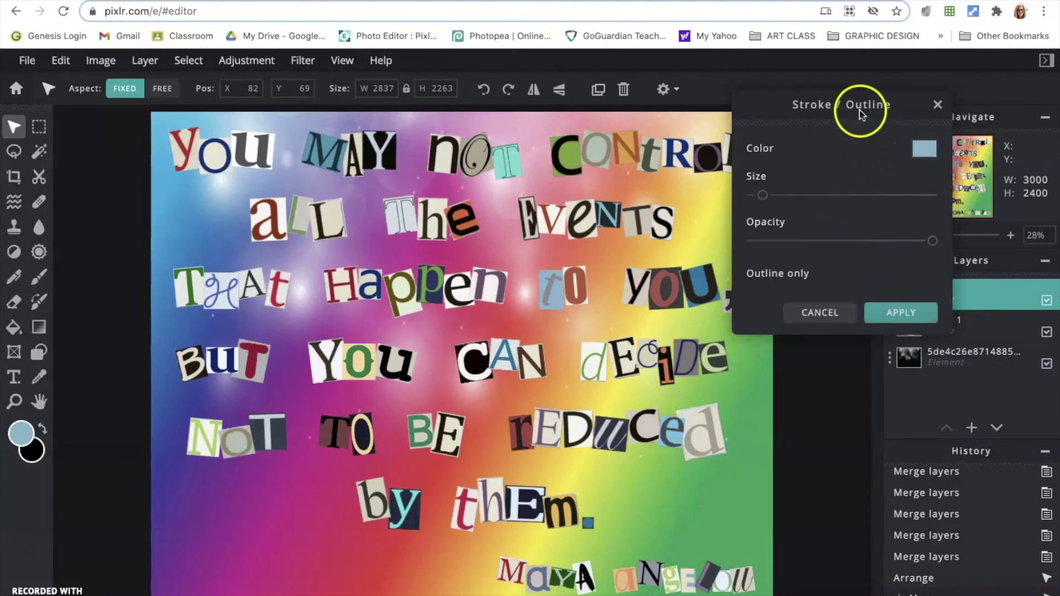
{"action": "left_click", "coordinate": [924, 150]}
{"action": "left_click_drag", "start_coordinate": [807, 169], "coordinate": [862, 306]}
{"action": "left_click", "coordinate": [972, 331]}
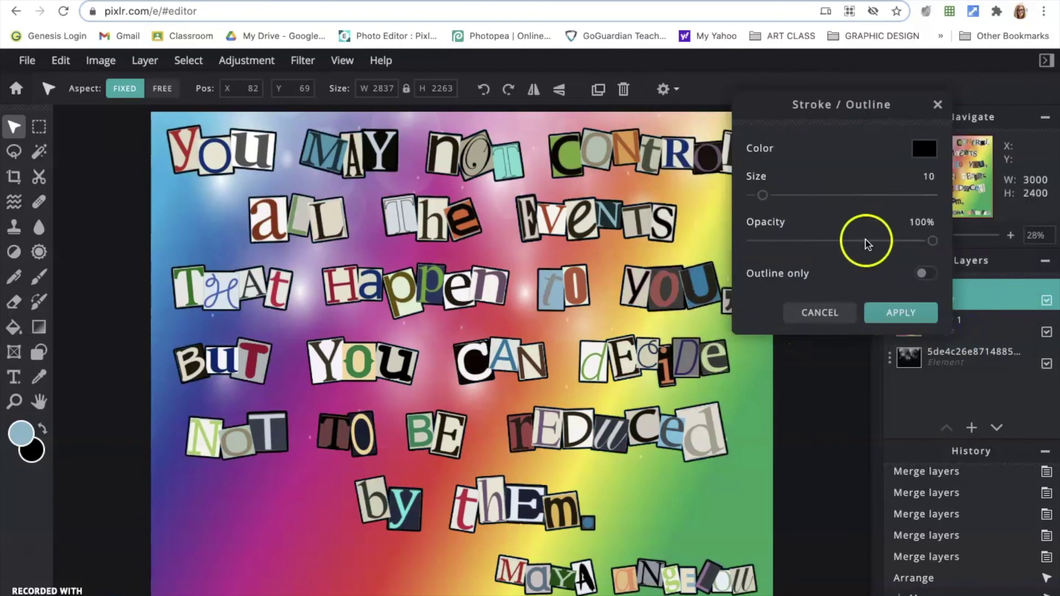
{"action": "mouse_move", "coordinate": [764, 197]}
{"action": "left_mouse_down"}
{"action": "mouse_move", "coordinate": [830, 198]}
{"action": "mouse_move", "coordinate": [755, 196]}
{"action": "left_mouse_up"}
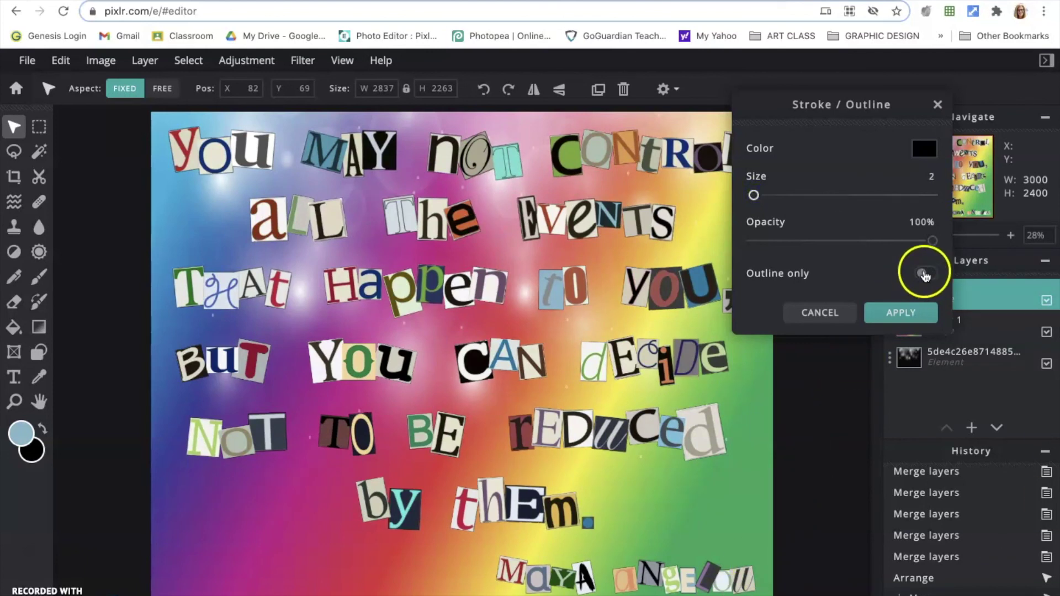
{"action": "left_click", "coordinate": [926, 275]}
{"action": "left_click", "coordinate": [926, 275]}
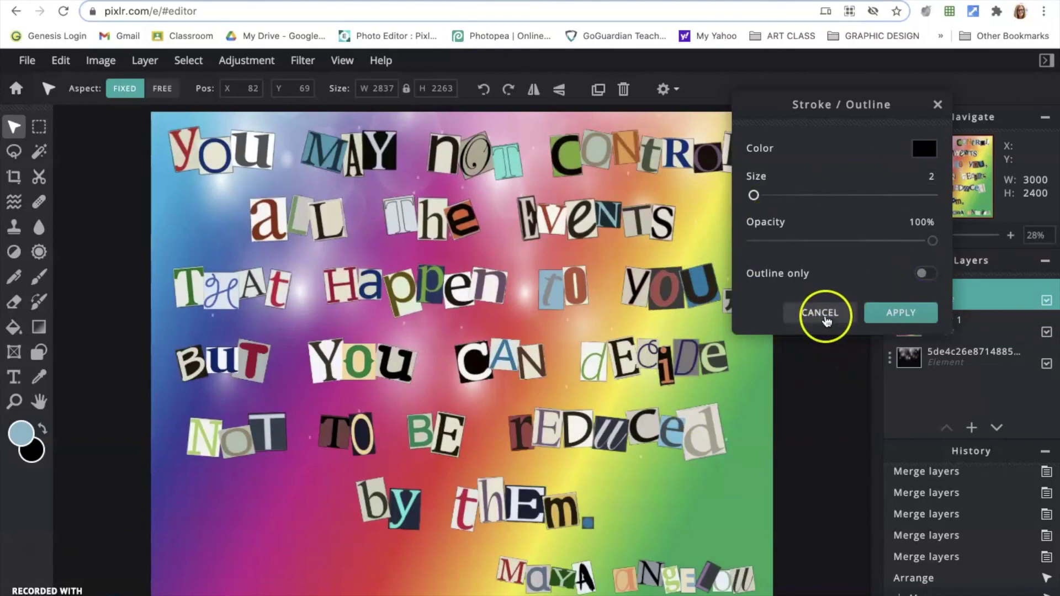
{"action": "left_click", "coordinate": [913, 313]}
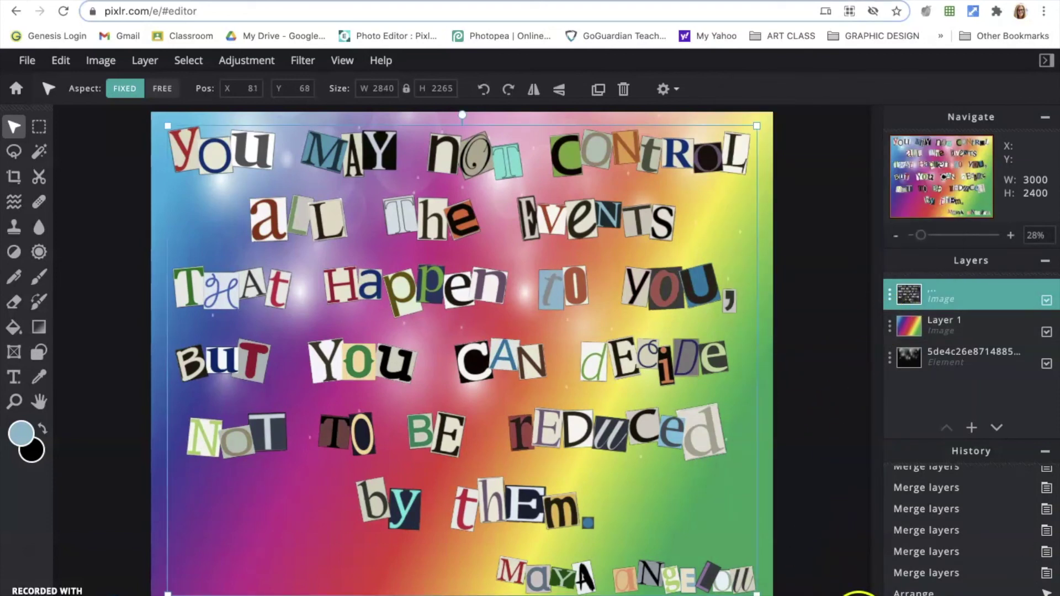
{"action": "left_click", "coordinate": [980, 581]}
{"action": "key", "text": "super+z"}
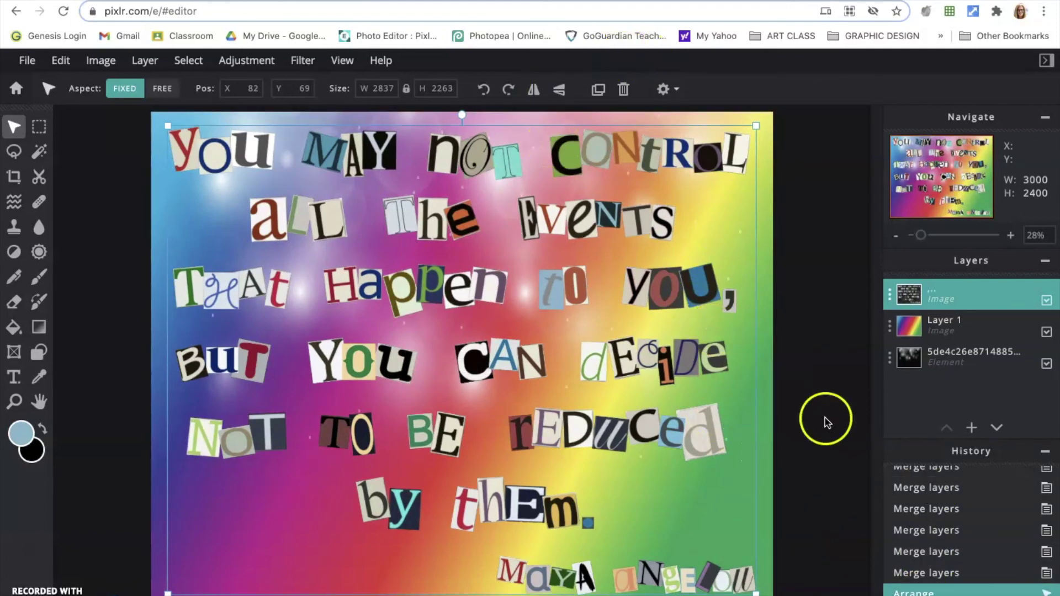
- Start an outer glow on the merged quote layer and set its color to pale yellow-green #D4D87F
{"action": "left_click", "coordinate": [303, 61]}
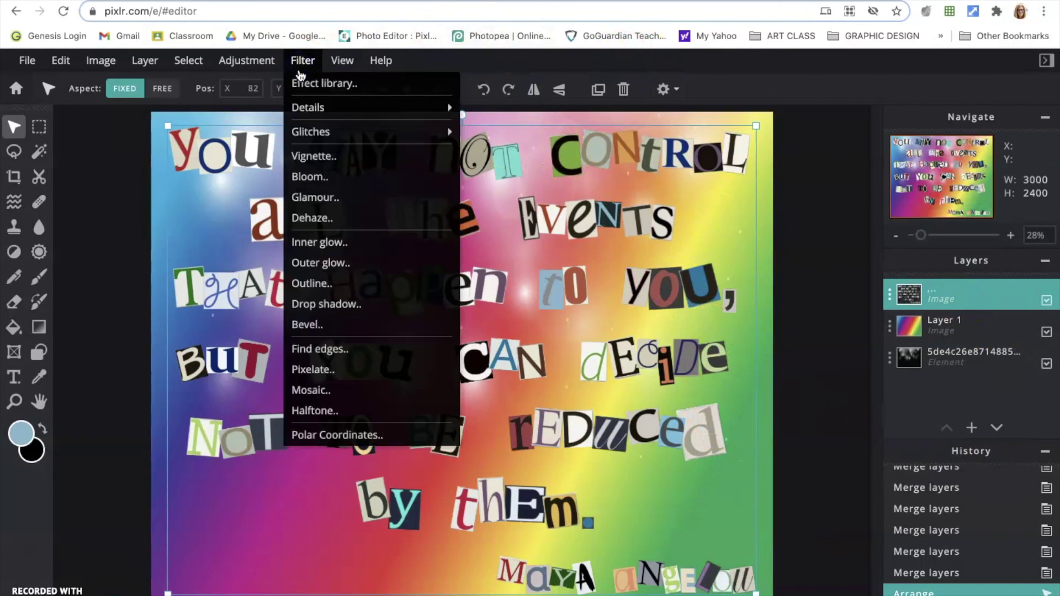
{"action": "left_click", "coordinate": [327, 263]}
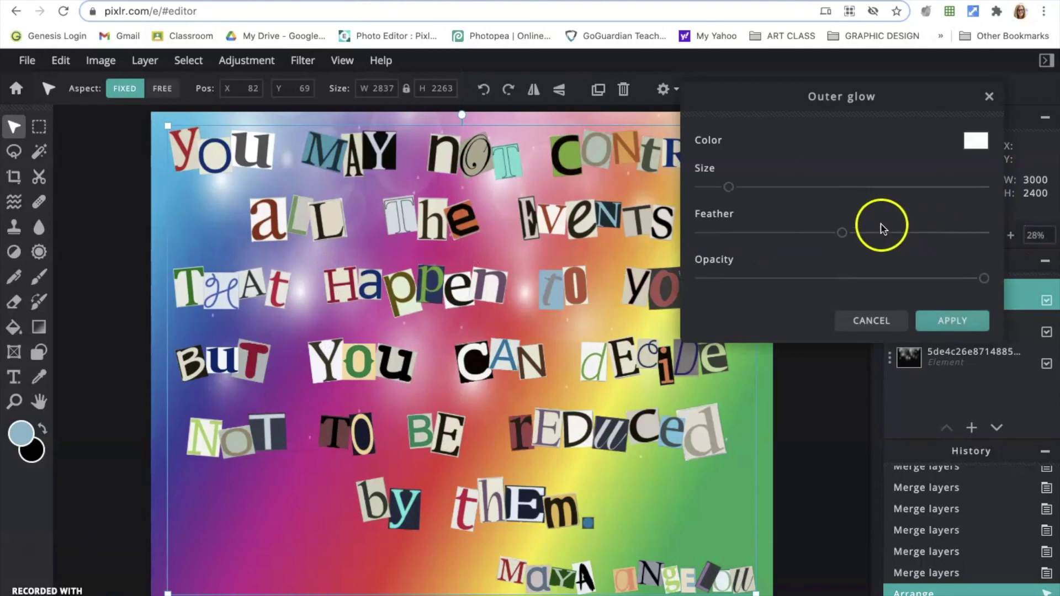
{"action": "left_click", "coordinate": [976, 142]}
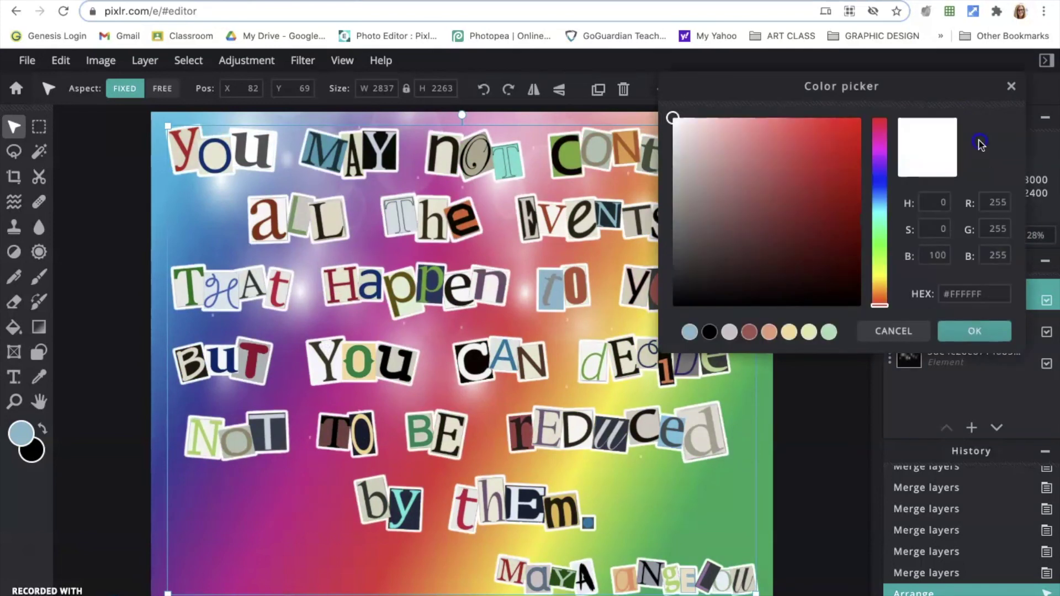
{"action": "left_click_drag", "start_coordinate": [845, 289], "coordinate": [767, 197]}
{"action": "left_click", "coordinate": [875, 274]}
{"action": "mouse_move", "coordinate": [727, 142]}
{"action": "left_mouse_down"}
{"action": "mouse_move", "coordinate": [720, 117]}
{"action": "mouse_move", "coordinate": [753, 147]}
{"action": "left_mouse_up"}
{"action": "left_click", "coordinate": [970, 332]}
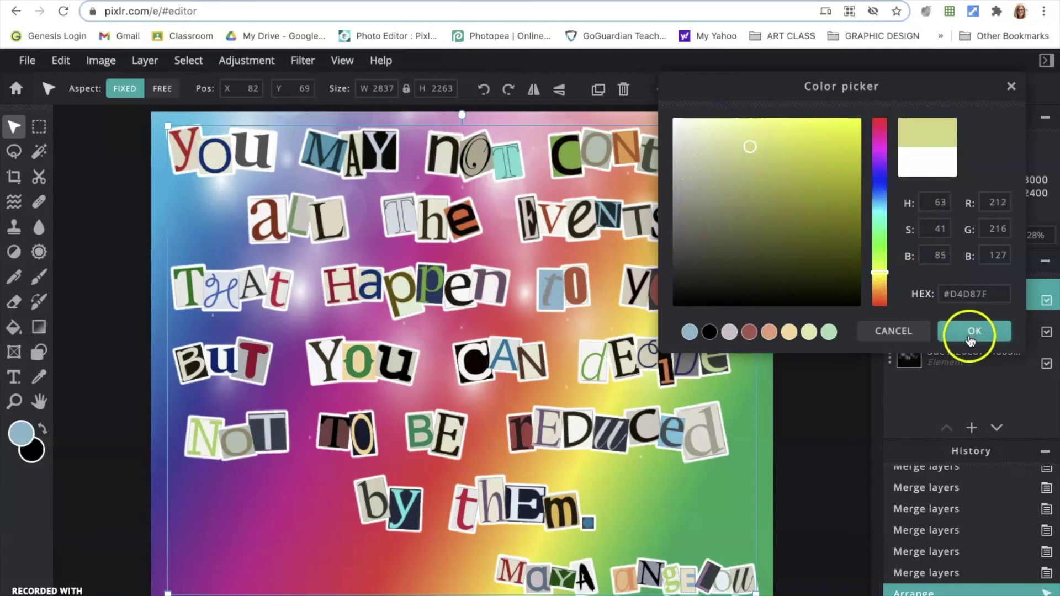
- Try the outer glow at size 22 px, feather 100% and opacity 53%
{"action": "left_click_drag", "start_coordinate": [729, 187], "coordinate": [752, 187]}
{"action": "left_click_drag", "start_coordinate": [844, 232], "coordinate": [1057, 239]}
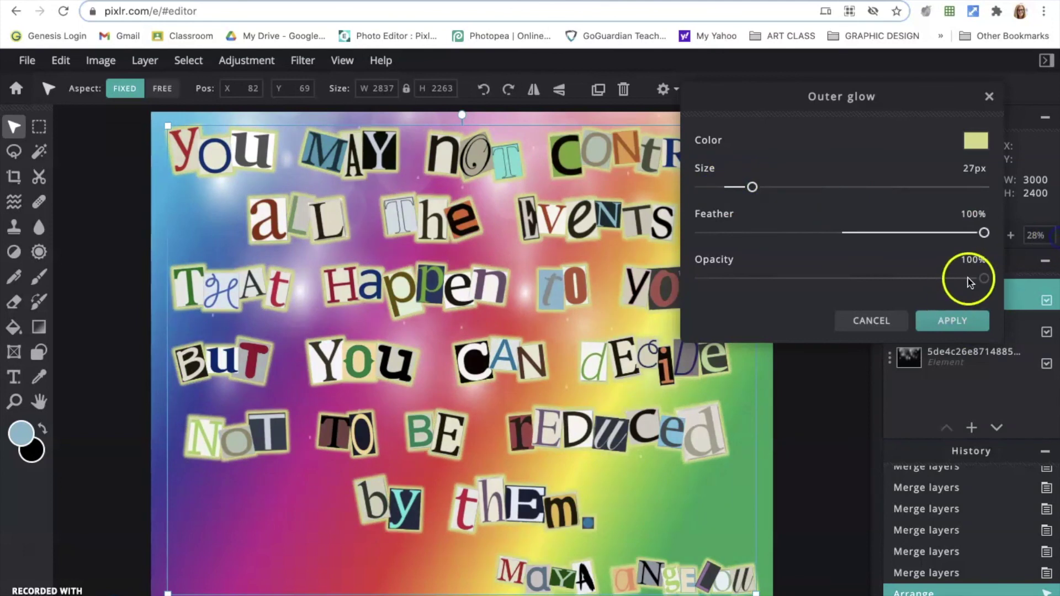
{"action": "left_click_drag", "start_coordinate": [986, 279], "coordinate": [836, 278]}
{"action": "left_click_drag", "start_coordinate": [760, 192], "coordinate": [745, 192]}
{"action": "mouse_move", "coordinate": [854, 287]}
{"action": "left_mouse_down"}
{"action": "mouse_move", "coordinate": [836, 279]}
{"action": "mouse_move", "coordinate": [853, 282]}
{"action": "left_mouse_up"}
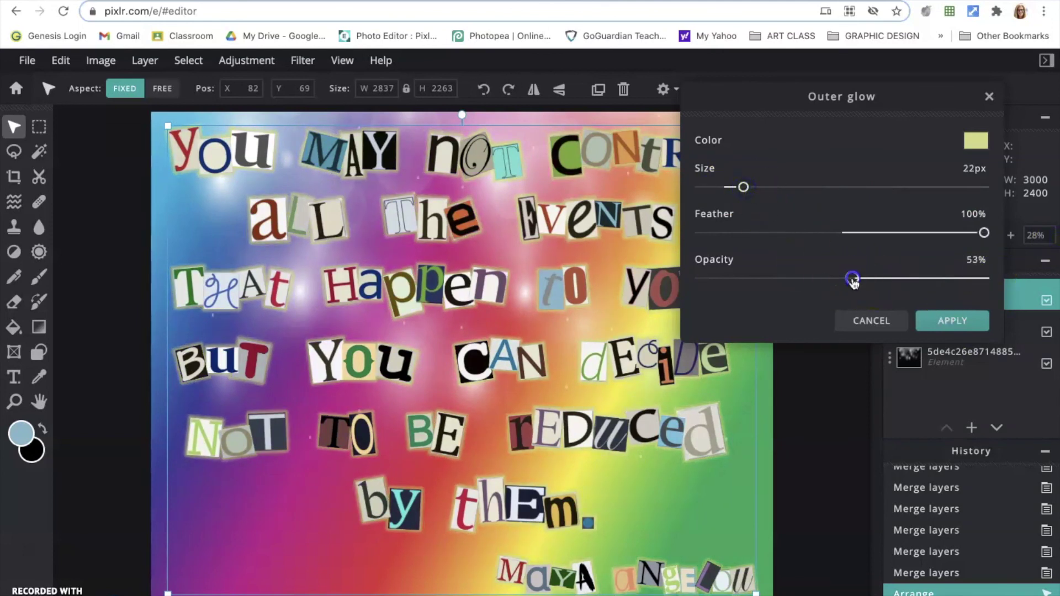
{"action": "left_click", "coordinate": [948, 320]}
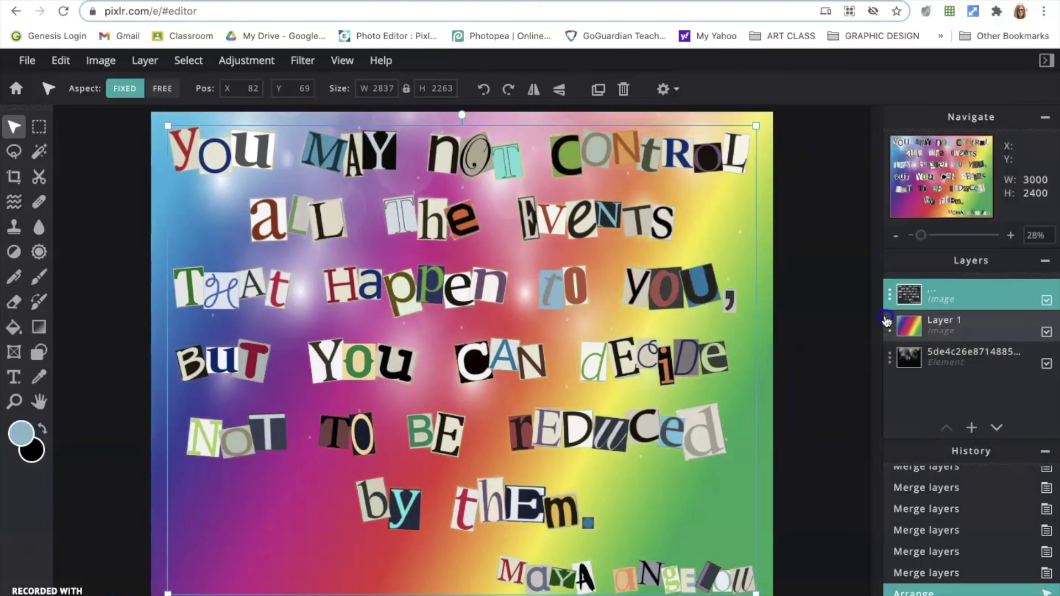
- Start a black drop shadow on the quote layer with opacity 100%, blur 22 px, X offset 17 px and Y offset 21 px
{"action": "left_click", "coordinate": [302, 60]}
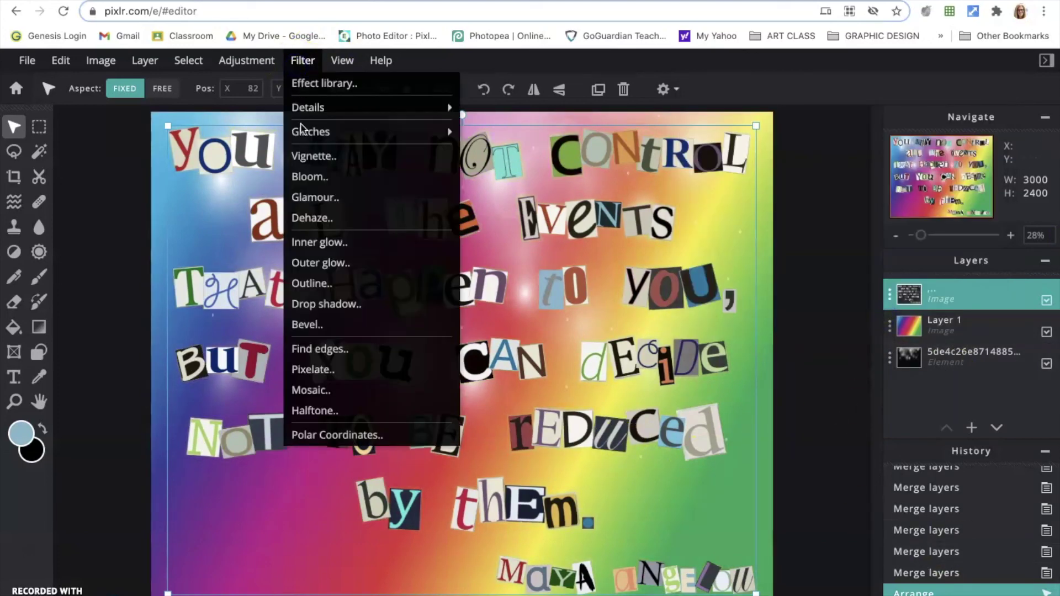
{"action": "left_click", "coordinate": [338, 305]}
{"action": "left_click_drag", "start_coordinate": [839, 165], "coordinate": [1030, 160]}
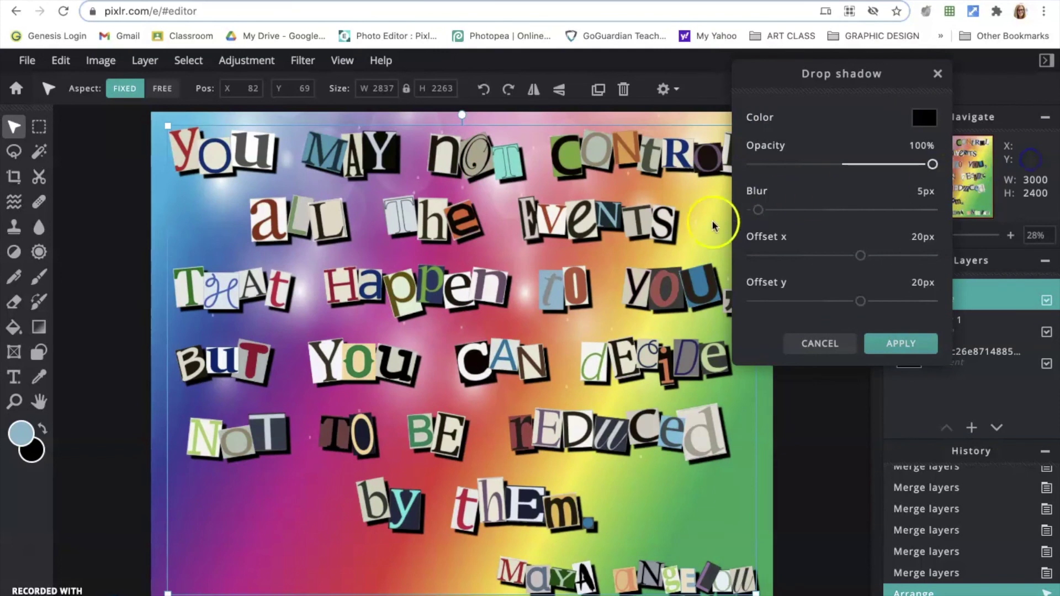
{"action": "mouse_move", "coordinate": [758, 210]}
{"action": "left_mouse_down"}
{"action": "mouse_move", "coordinate": [797, 208]}
{"action": "mouse_move", "coordinate": [778, 210]}
{"action": "left_mouse_up"}
{"action": "mouse_move", "coordinate": [860, 256]}
{"action": "left_mouse_down"}
{"action": "mouse_move", "coordinate": [906, 254]}
{"action": "mouse_move", "coordinate": [751, 254]}
{"action": "mouse_move", "coordinate": [857, 253]}
{"action": "left_mouse_up"}
{"action": "mouse_move", "coordinate": [860, 301]}
{"action": "left_mouse_down"}
{"action": "mouse_move", "coordinate": [802, 299]}
{"action": "mouse_move", "coordinate": [862, 296]}
{"action": "left_mouse_up"}
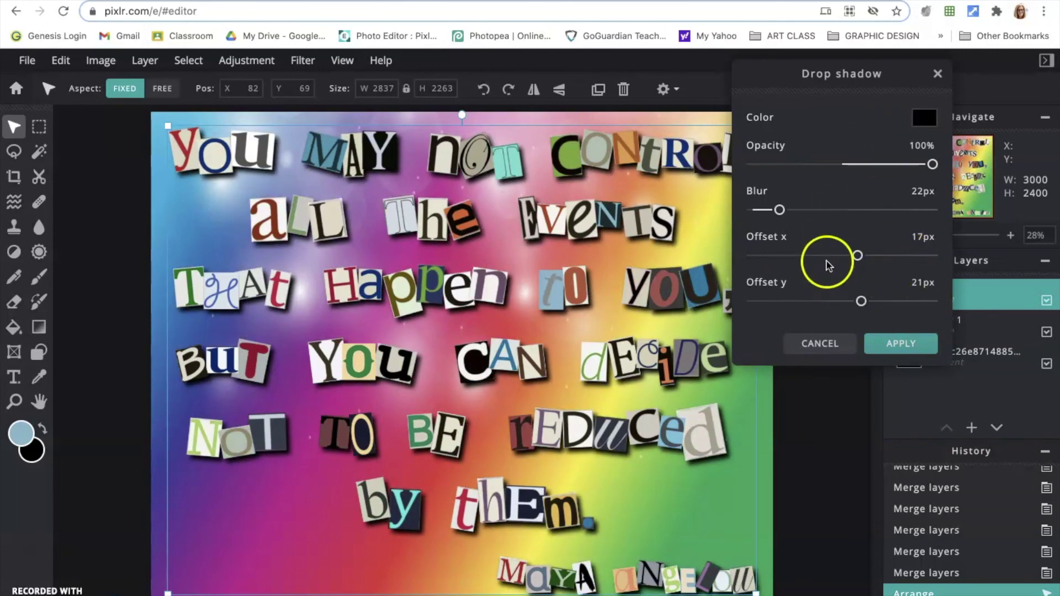
- Soften the drop shadow with a lower opacity, an X offset of 8 px and a smaller Y offset, and apply it
{"action": "left_click_drag", "start_coordinate": [854, 256], "coordinate": [851, 257]}
{"action": "left_click_drag", "start_coordinate": [861, 303], "coordinate": [857, 301]}
{"action": "left_click_drag", "start_coordinate": [932, 165], "coordinate": [873, 173]}
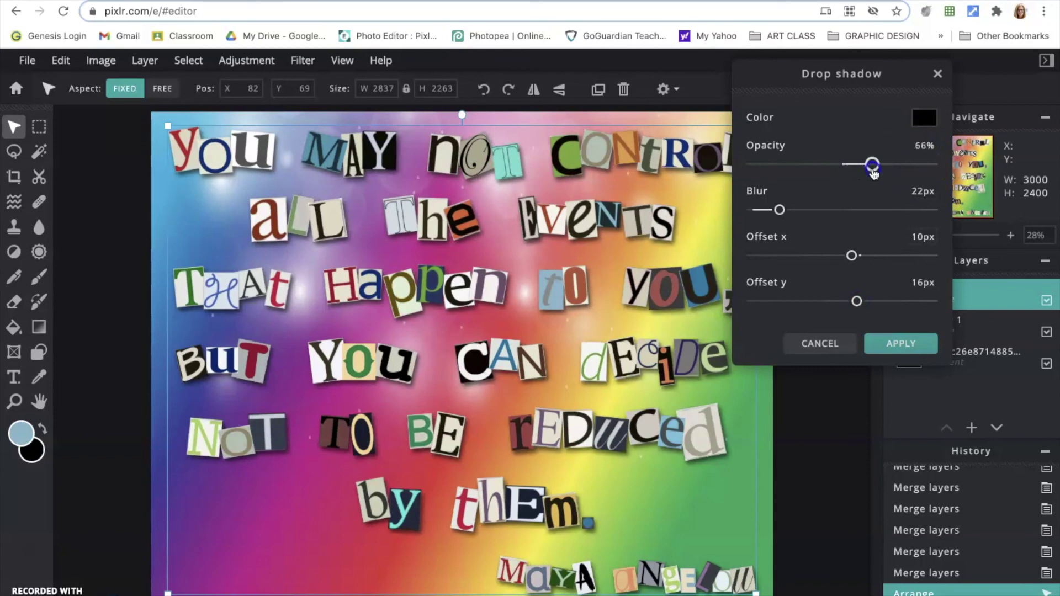
{"action": "mouse_move", "coordinate": [852, 260]}
{"action": "left_mouse_down"}
{"action": "mouse_move", "coordinate": [838, 259]}
{"action": "mouse_move", "coordinate": [852, 259]}
{"action": "left_mouse_up"}
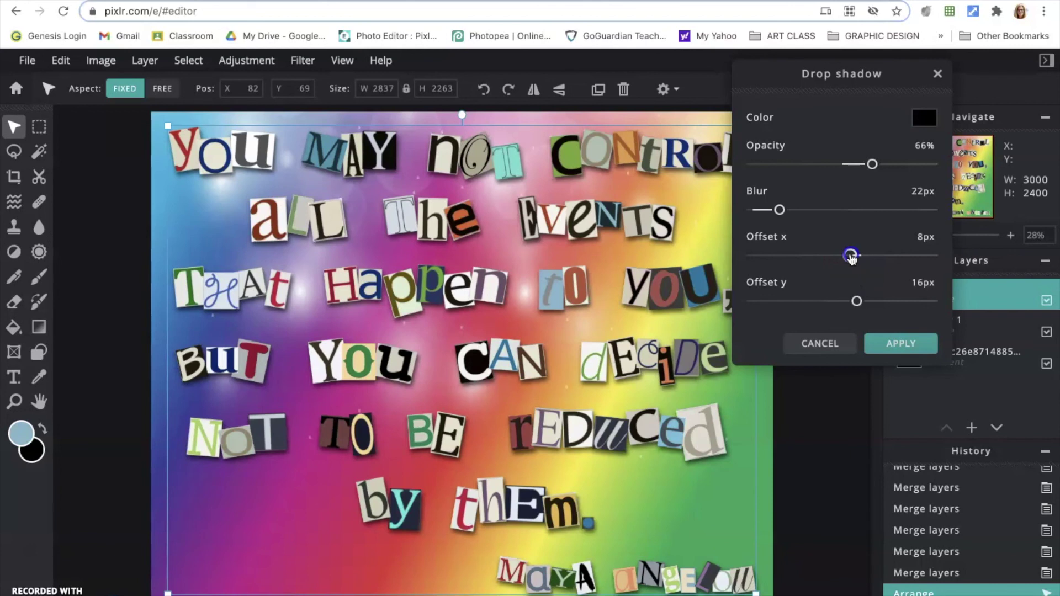
{"action": "left_click_drag", "start_coordinate": [857, 301], "coordinate": [852, 301]}
{"action": "left_click_drag", "start_coordinate": [872, 164], "coordinate": [884, 164]}
{"action": "left_click", "coordinate": [898, 342]}
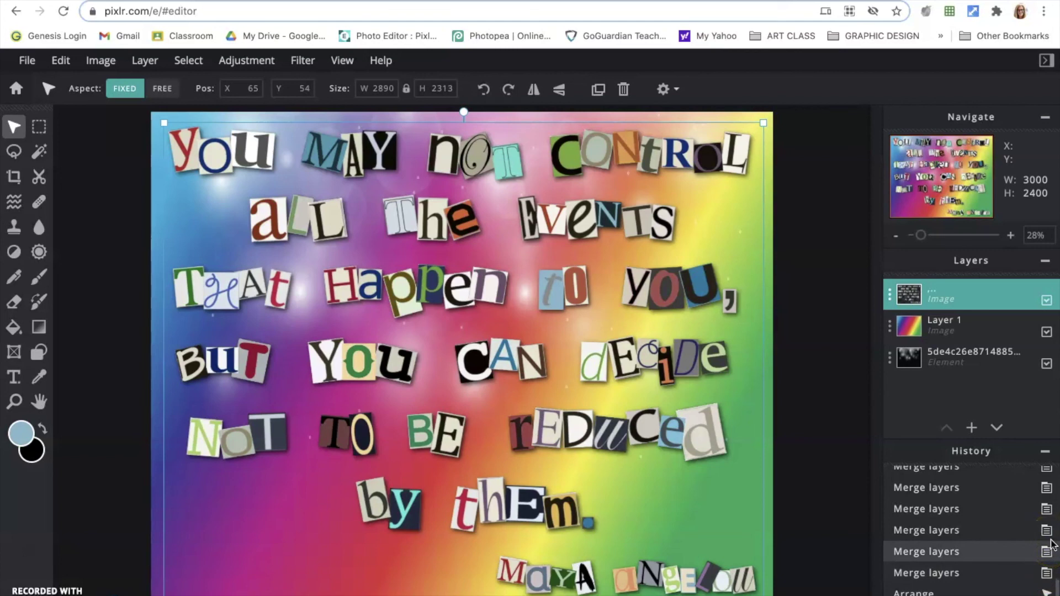
- Compare the quote without and with its drop shadow by undoing the effect and restoring it
{"action": "key", "text": "ctrl+z"}
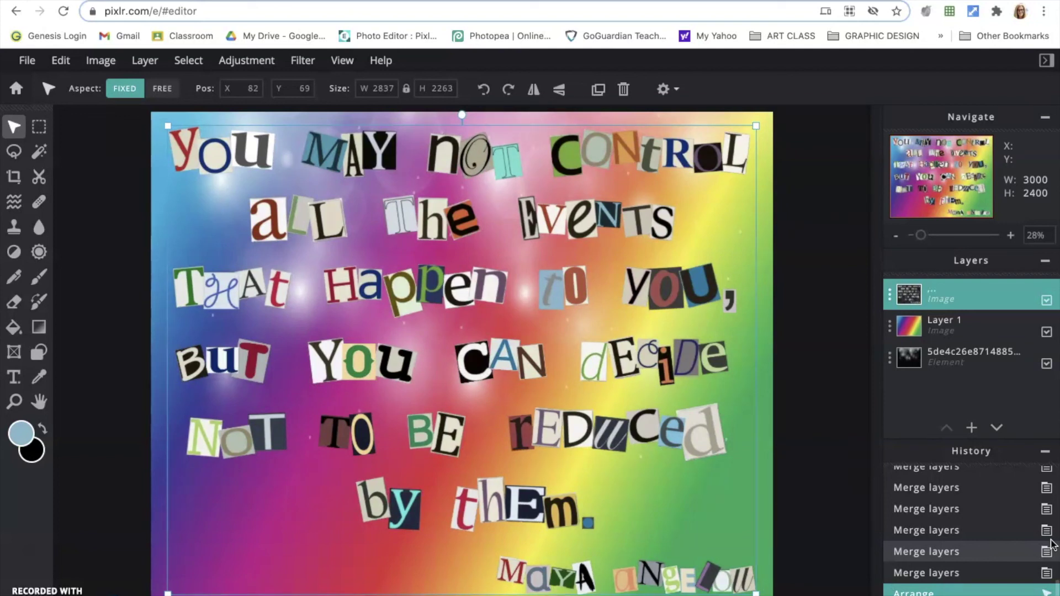
{"action": "key", "text": "ctrl+z"}
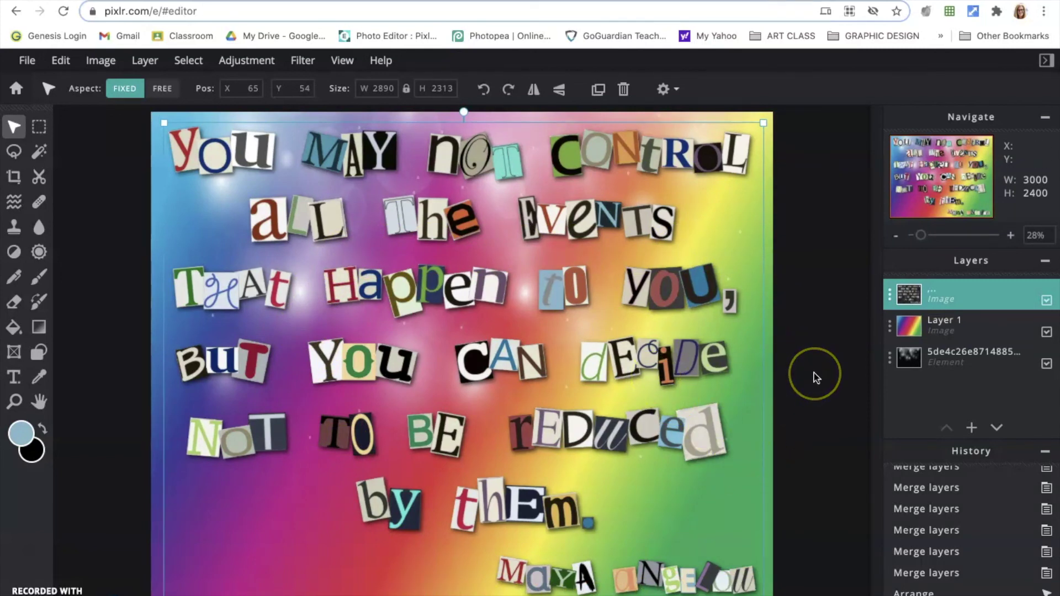
{"action": "left_click_drag", "start_coordinate": [813, 379], "coordinate": [823, 480]}
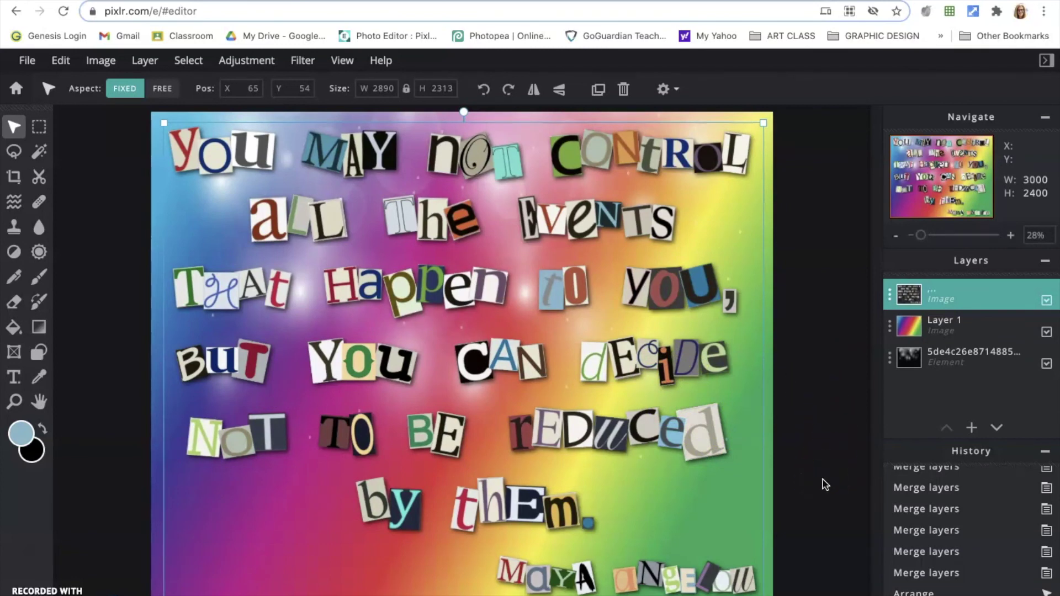